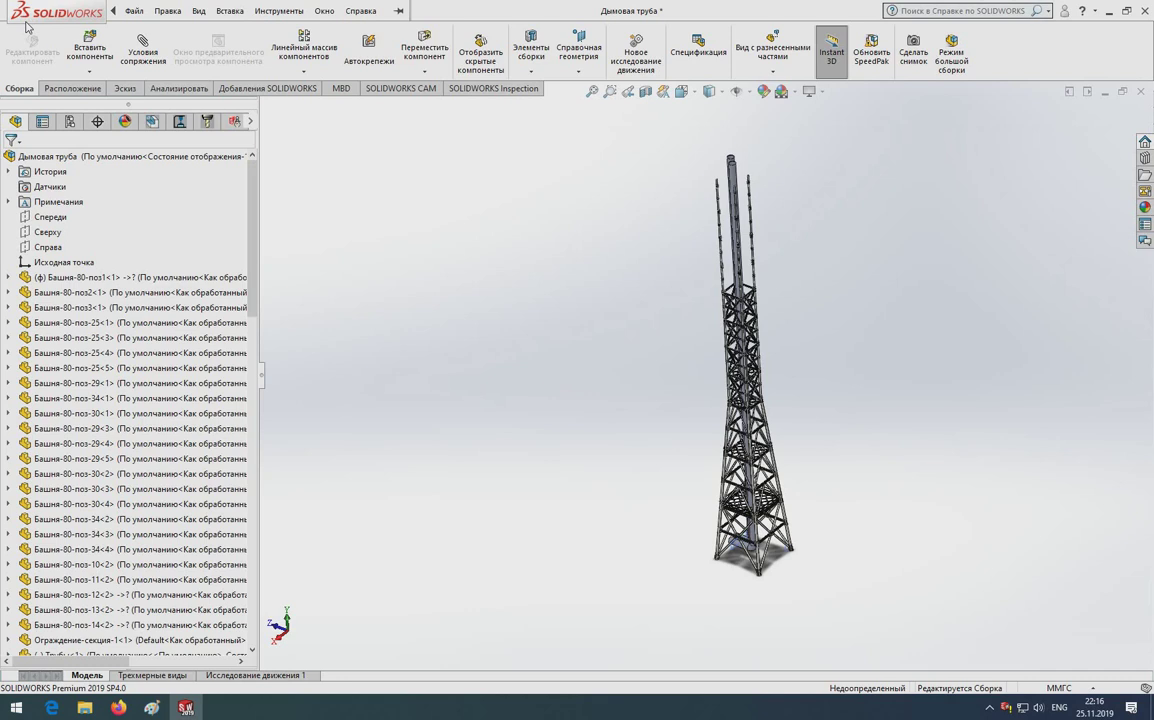
Orbit and zoom the tower to view it upright and then diagonally
scroll(772, 240, "down", 2)
scroll(624, 242, "down", 2)
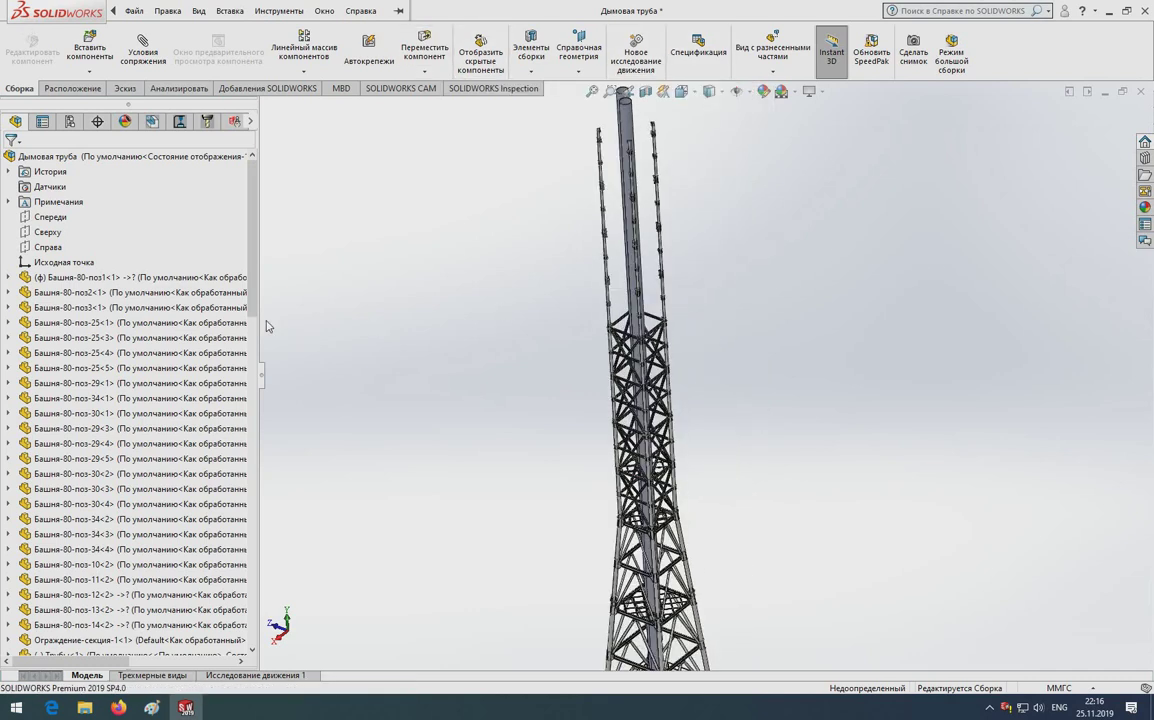
scroll(165, 362, "down", 6)
scroll(700, 370, "up", 2)
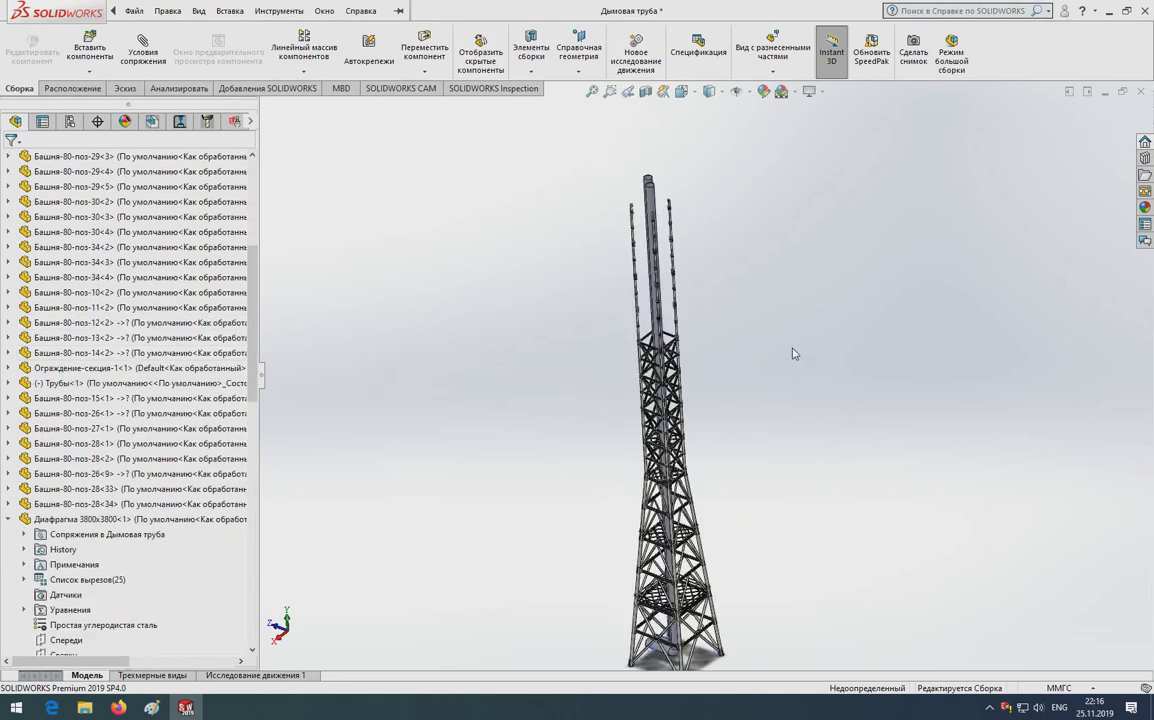
scroll(757, 371, "down", 3)
middle_click_drag(380, 312, 493, 478)
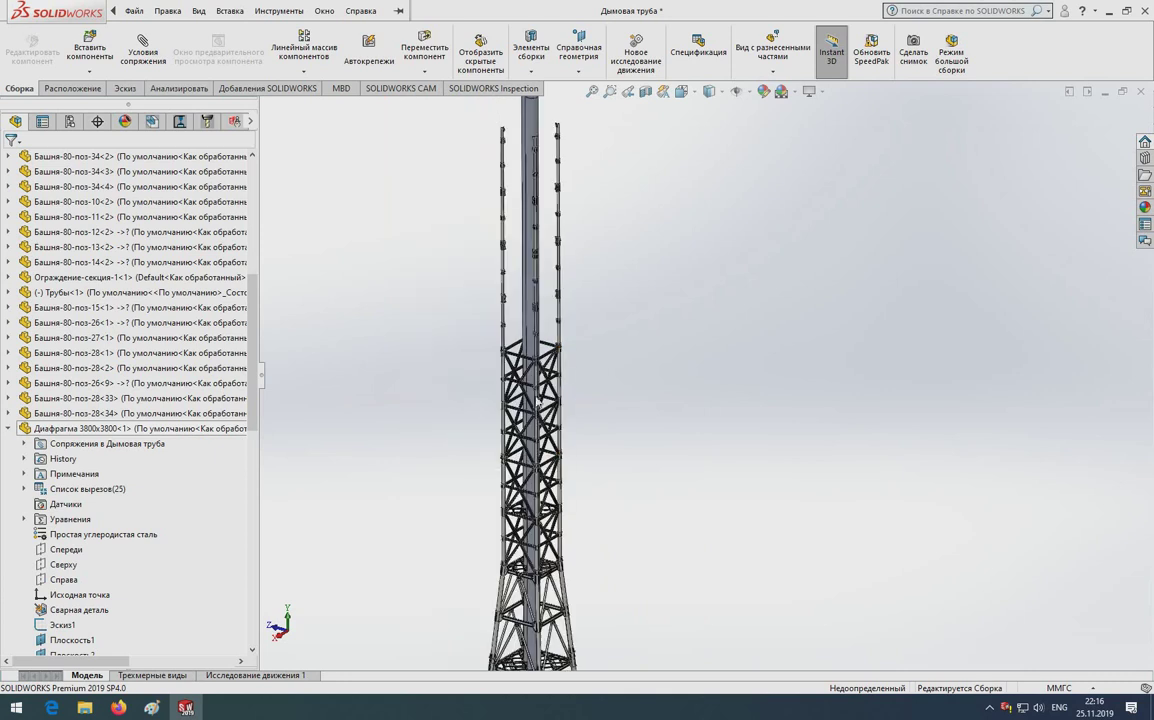
scroll(486, 362, "down", 2)
scroll(490, 340, "down", 3)
mouse_move(496, 327)
middle_mouse_down()
mouse_move(453, 360)
mouse_move(583, 327)
middle_mouse_up()
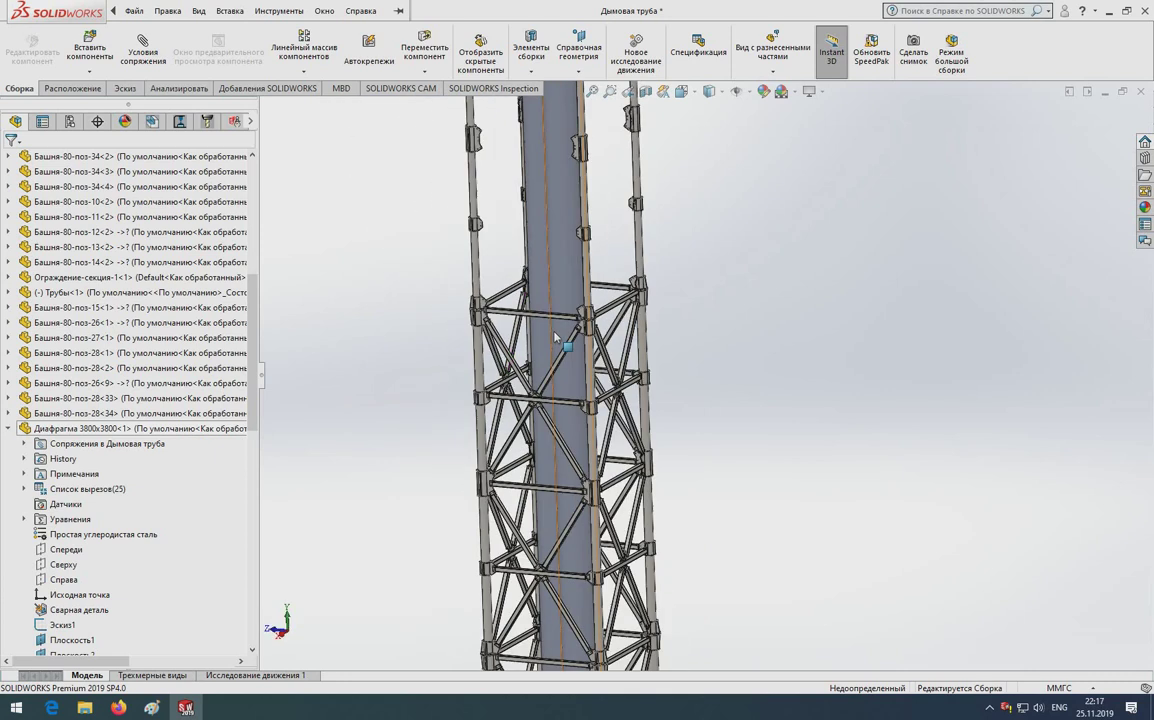
scroll(590, 300, "up", 3)
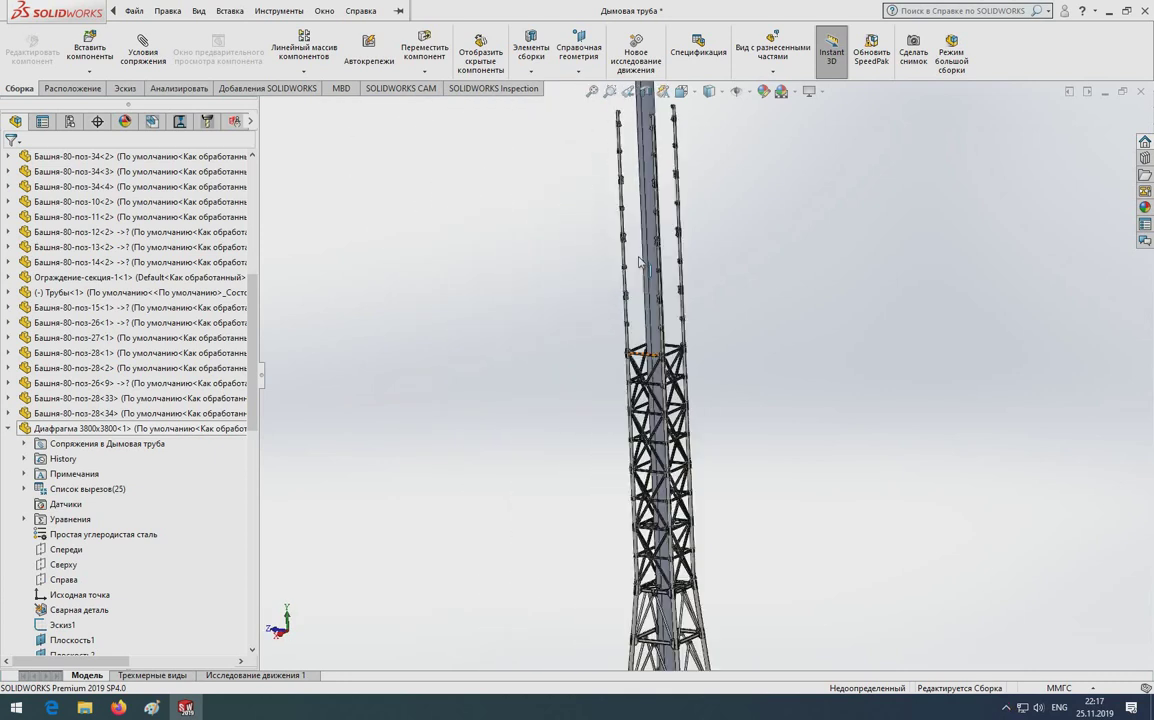
scroll(605, 228, "up", 2)
scroll(605, 228, "down", 1)
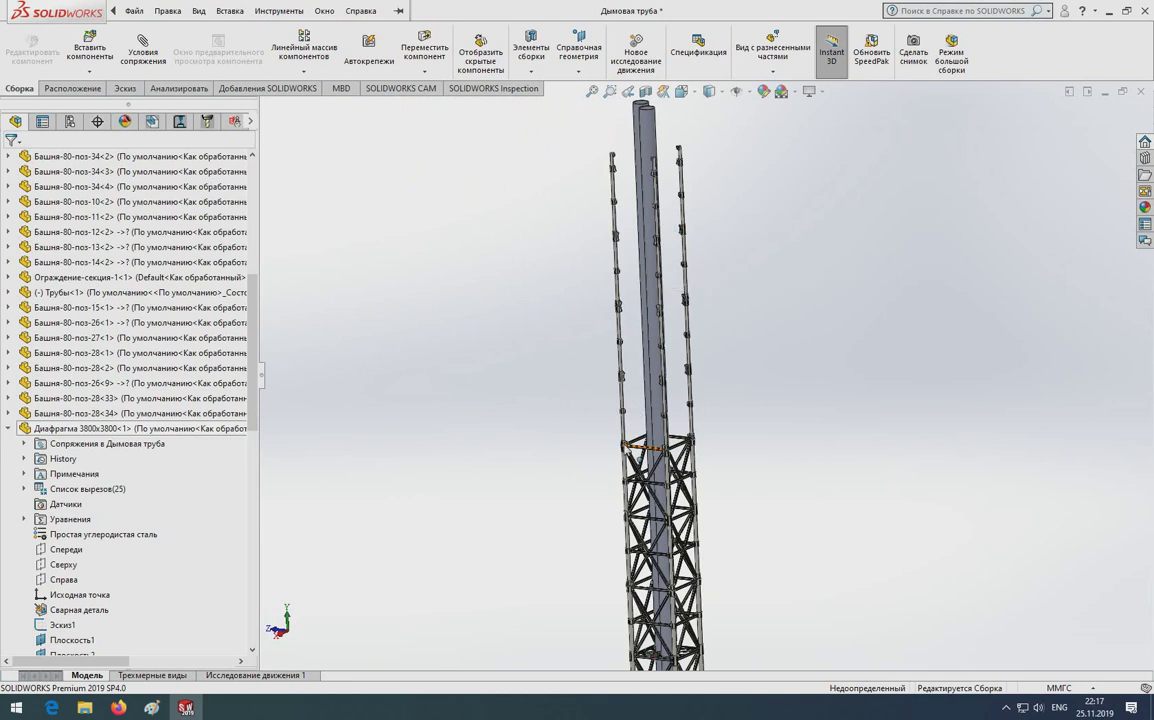
scroll(645, 465, "down", 3)
scroll(645, 465, "down", 2)
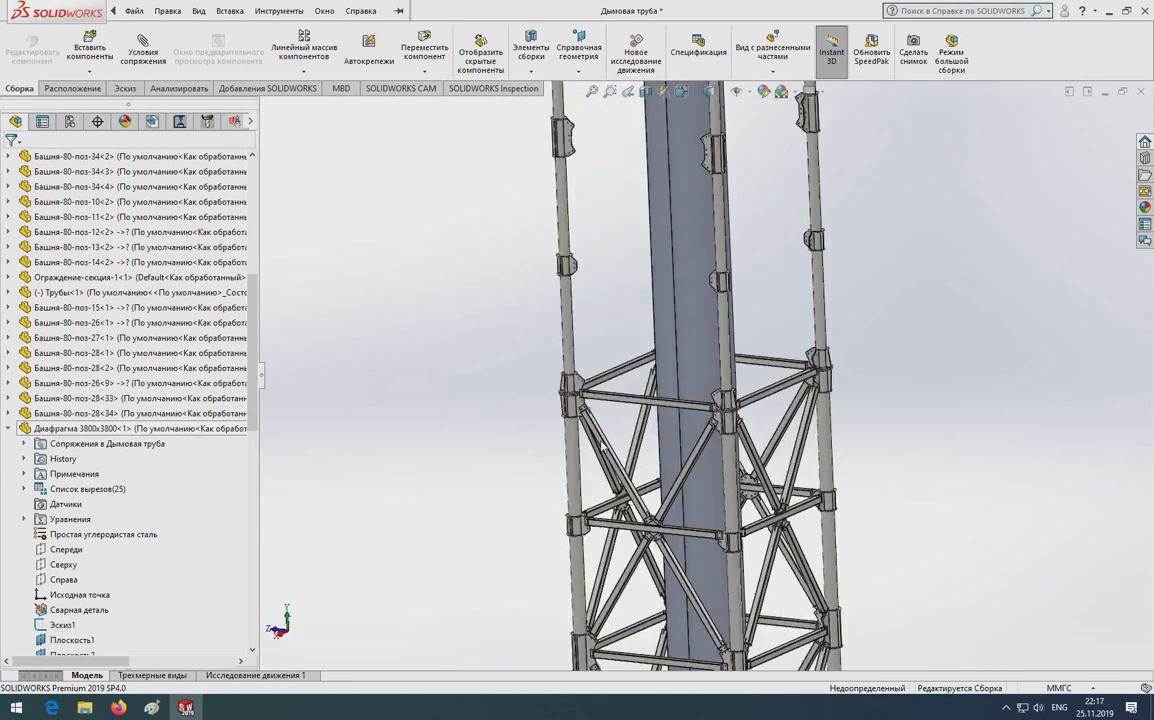
scroll(603, 447, "down", 2)
scroll(640, 420, "up", 3)
scroll(768, 430, "down", 3)
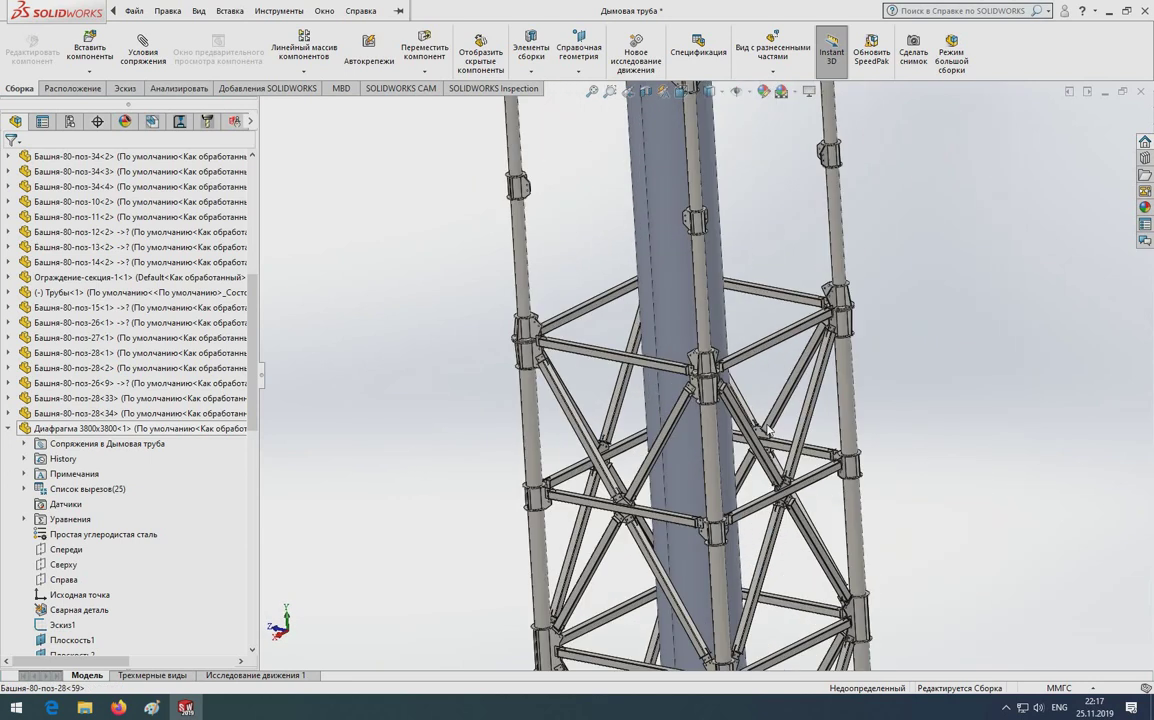
scroll(740, 428, "up", 1)
scroll(700, 422, "up", 1)
scroll(655, 415, "up", 1)
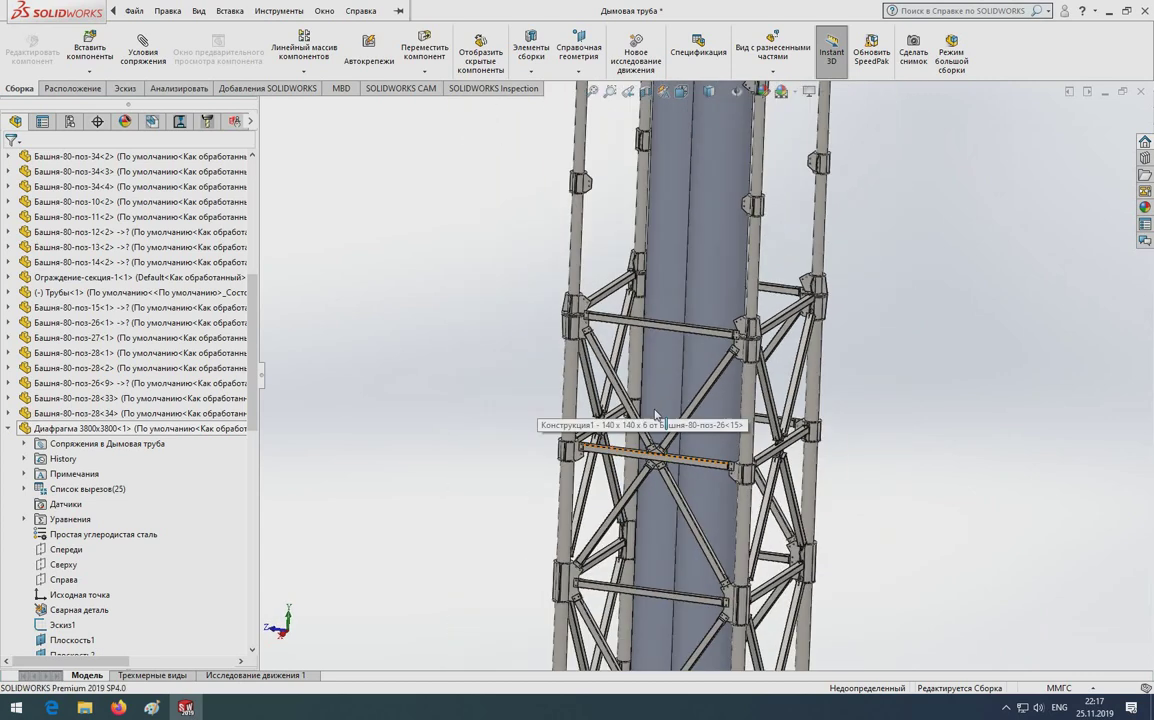
scroll(655, 415, "up", 1)
scroll(645, 425, "up", 1)
scroll(635, 435, "down", 3)
scroll(625, 448, "down", 2)
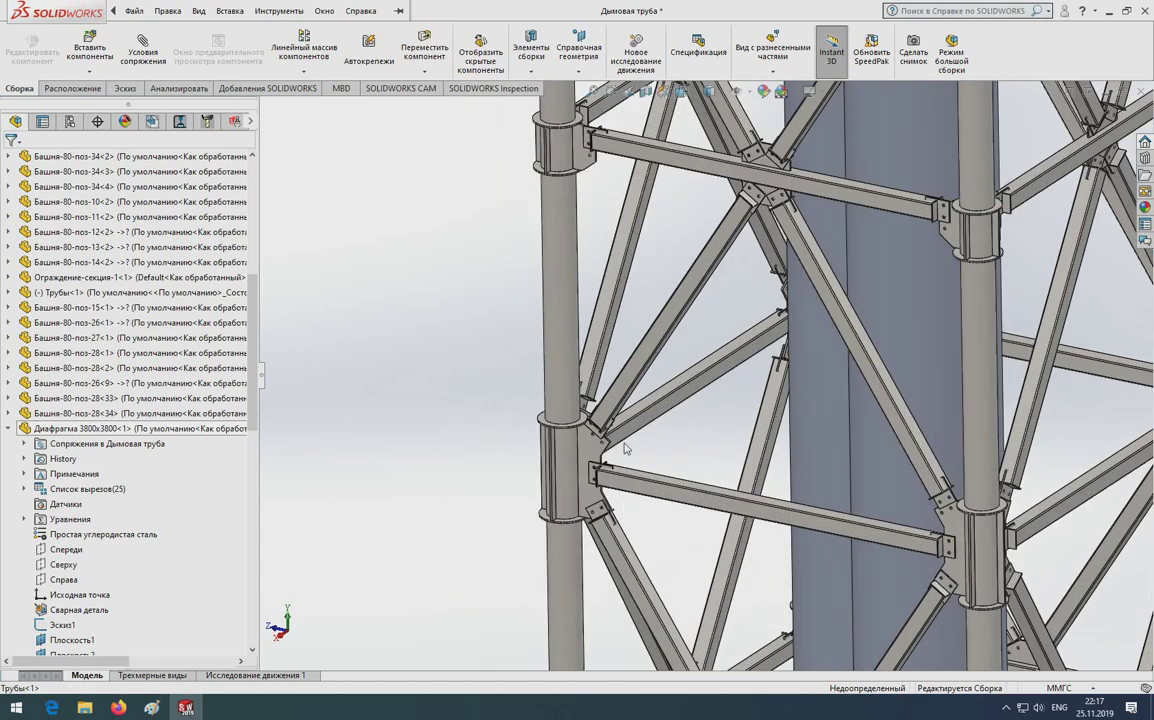
scroll(625, 447, "up", 2)
scroll(628, 430, "up", 1)
scroll(630, 415, "up", 1)
scroll(632, 403, "up", 1)
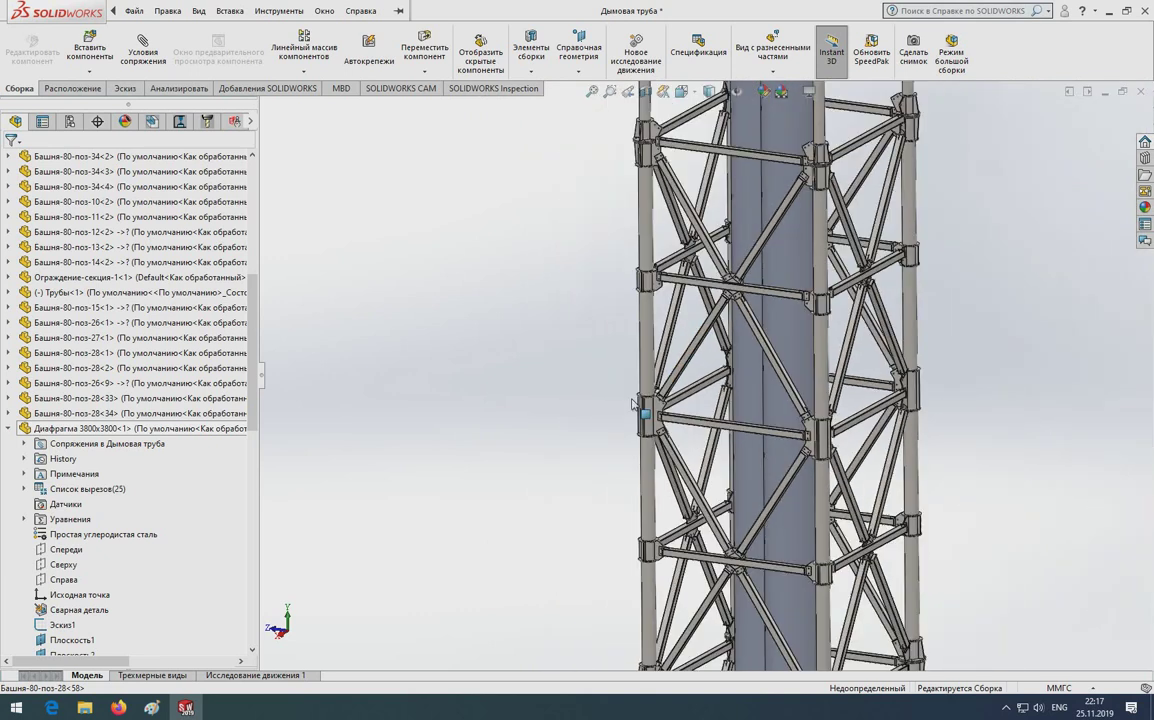
scroll(700, 340, "up", 1)
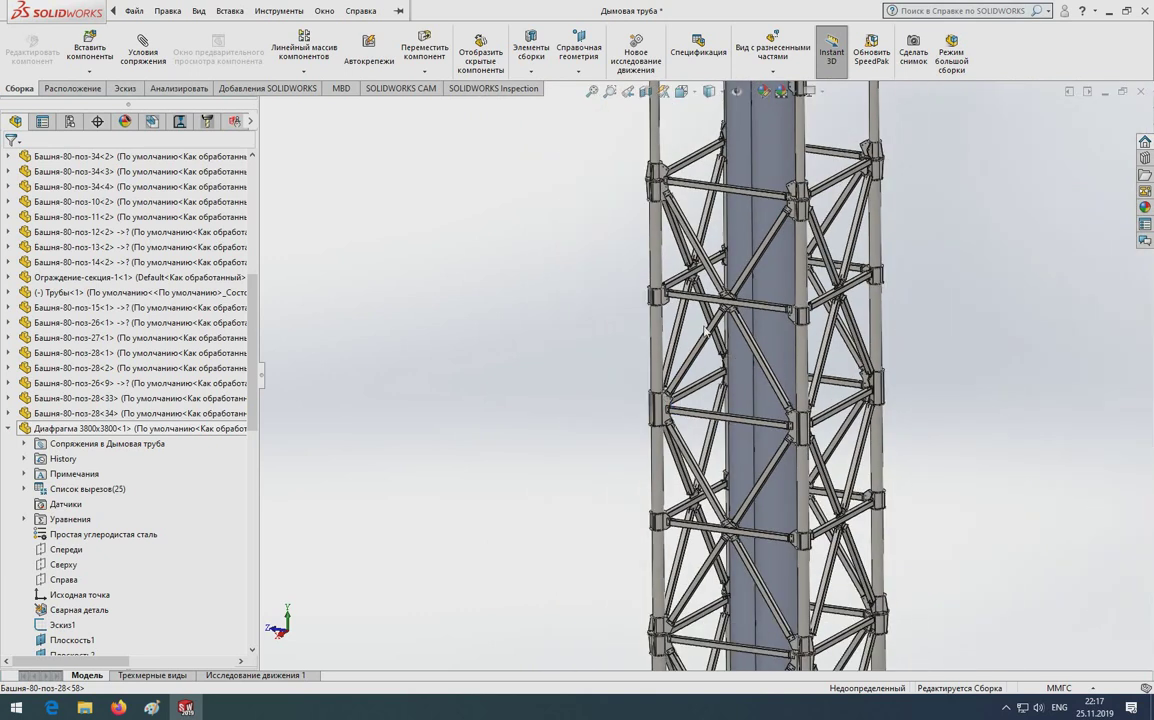
scroll(722, 305, "down", 1)
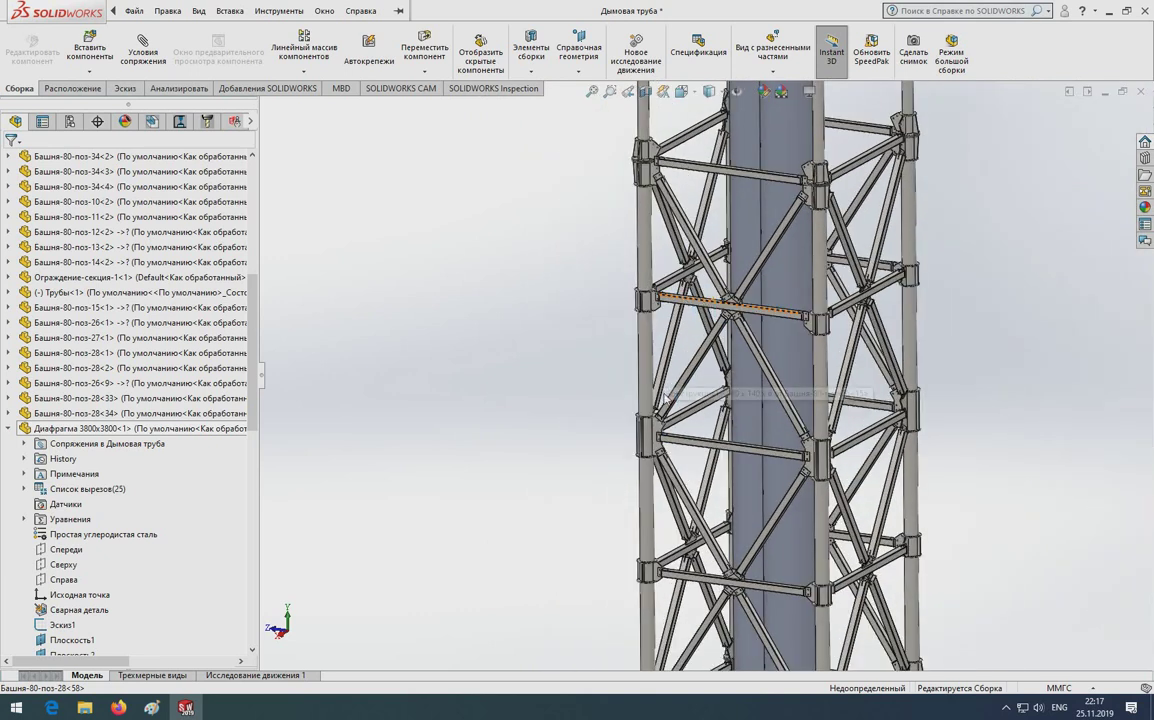
scroll(76, 461, "down", 5)
scroll(76, 461, "down", 7)
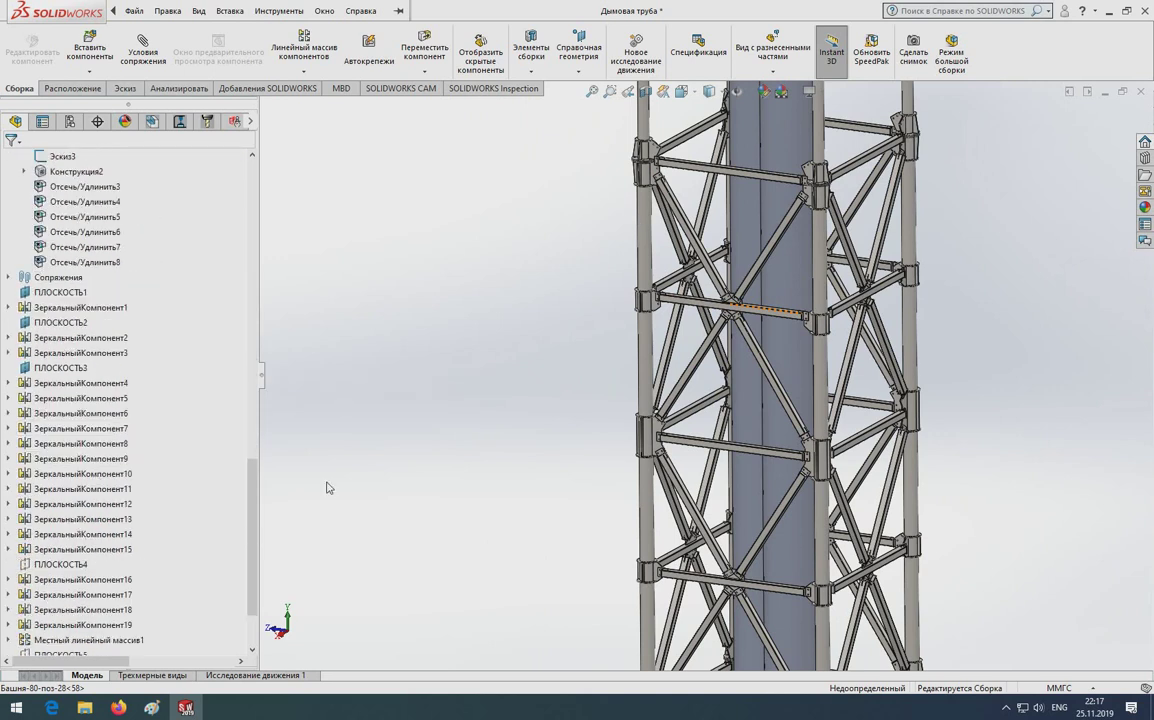
scroll(840, 372, "down", 2)
scroll(185, 500, "down", 2)
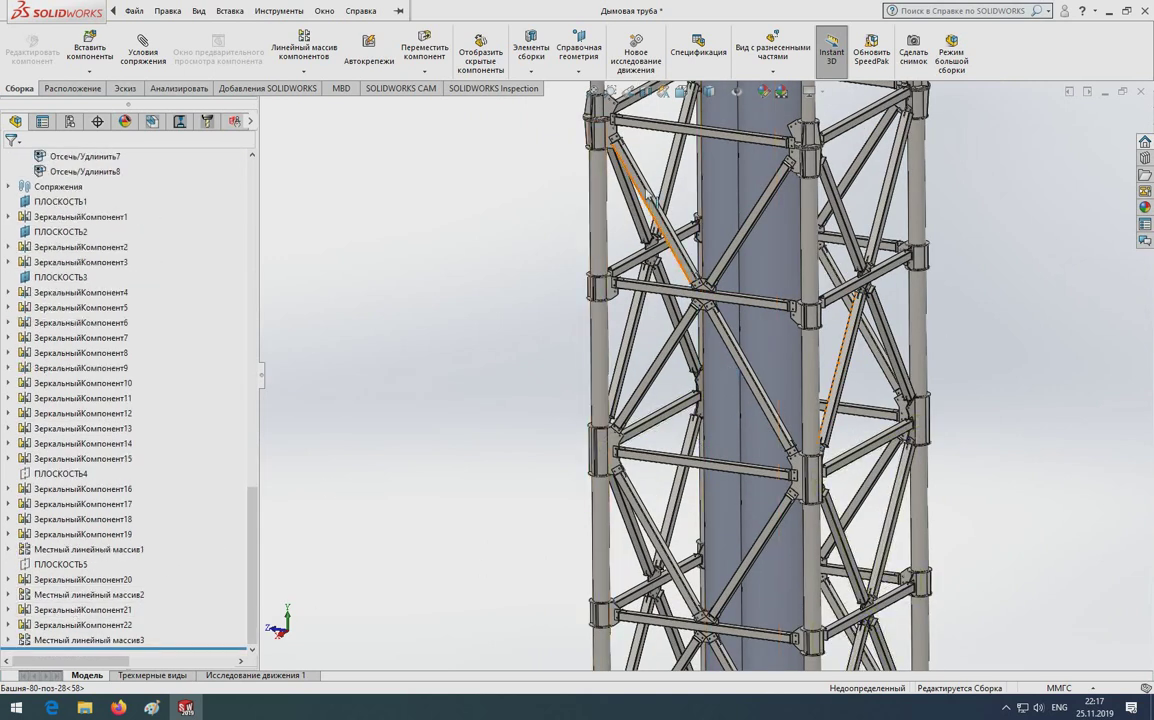
scroll(650, 178, "down", 4)
Edit Местный линейный массив3 and set its Direction 1 spacing to 5450 mm
key("z")
left_click(88, 640)
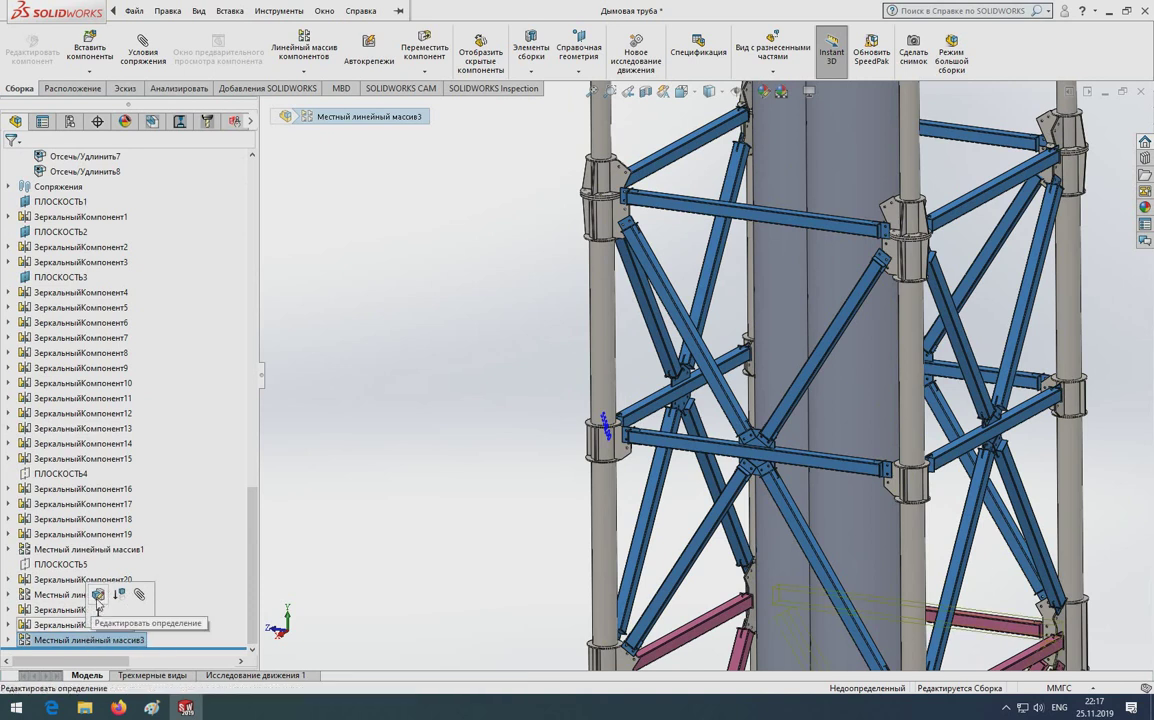
left_click(98, 596)
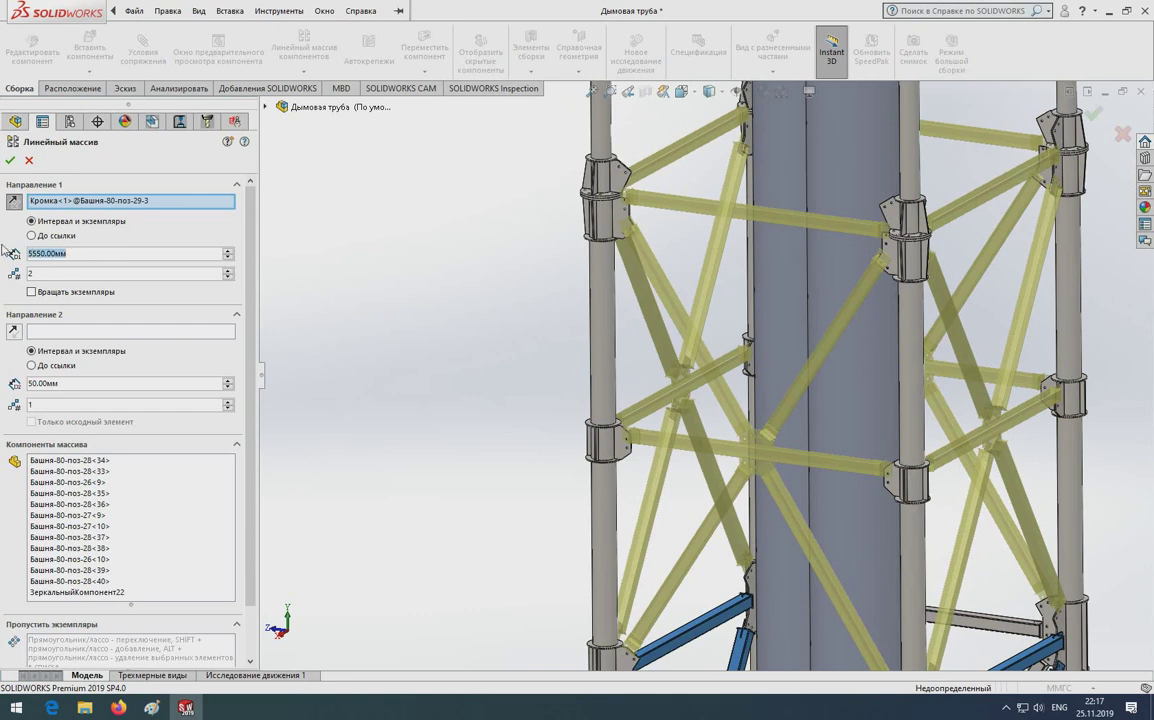
type("5450")
key("Return")
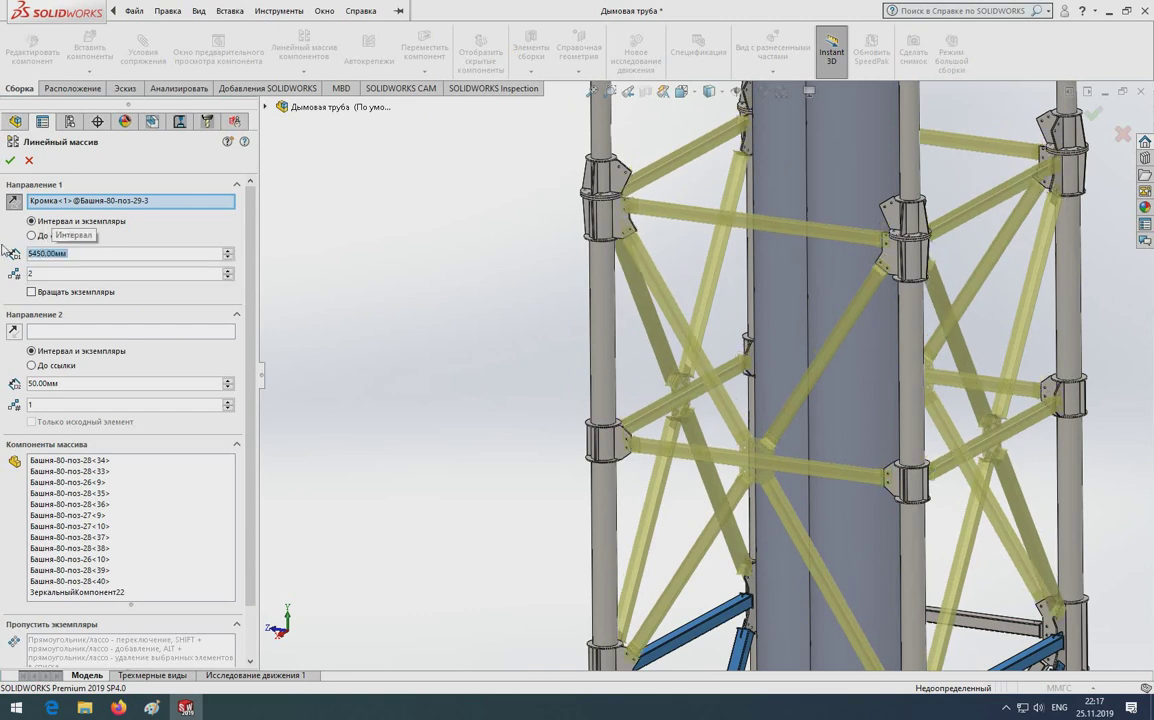
left_click(10, 160)
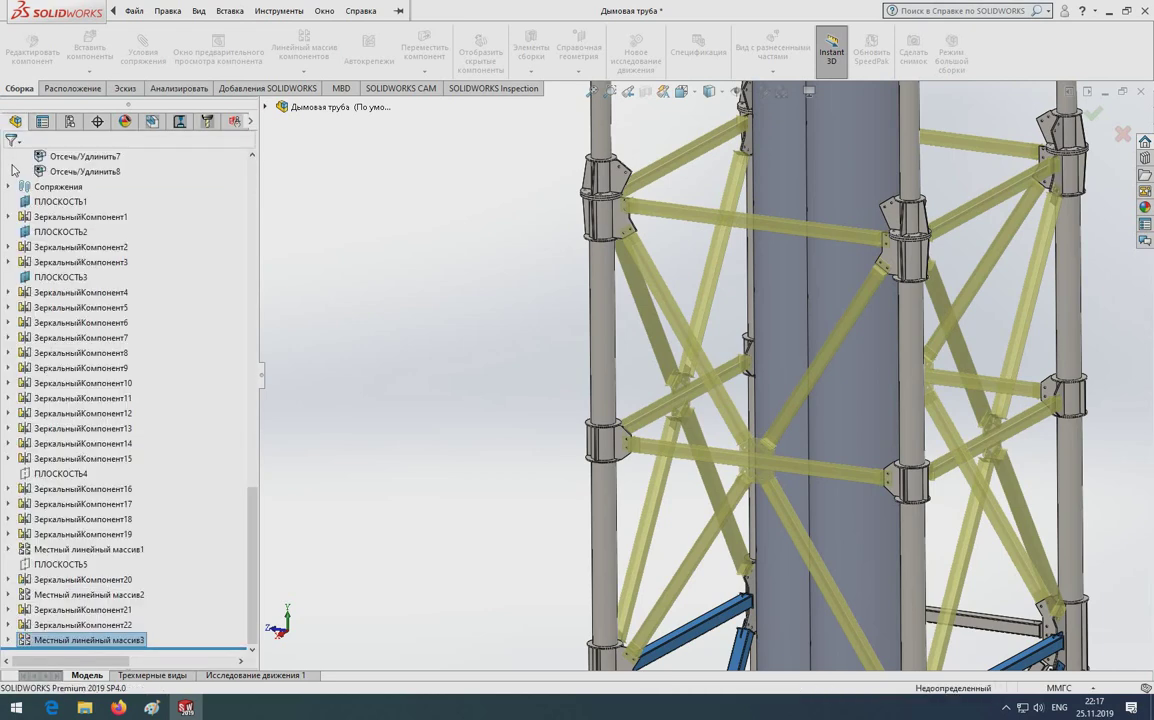
scroll(653, 261, "down", 5)
scroll(653, 261, "down", 5)
scroll(653, 261, "up", 3)
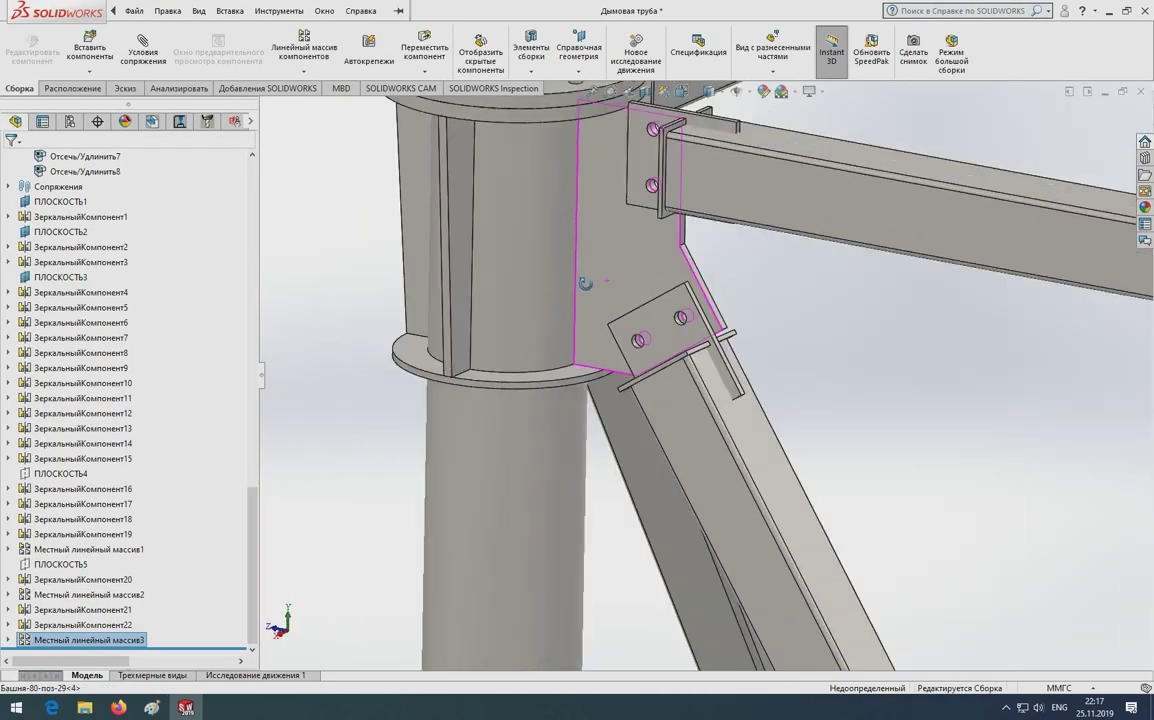
scroll(653, 261, "up", 3)
scroll(832, 196, "down", 2)
scroll(890, 278, "down", 2)
scroll(890, 278, "down", 2)
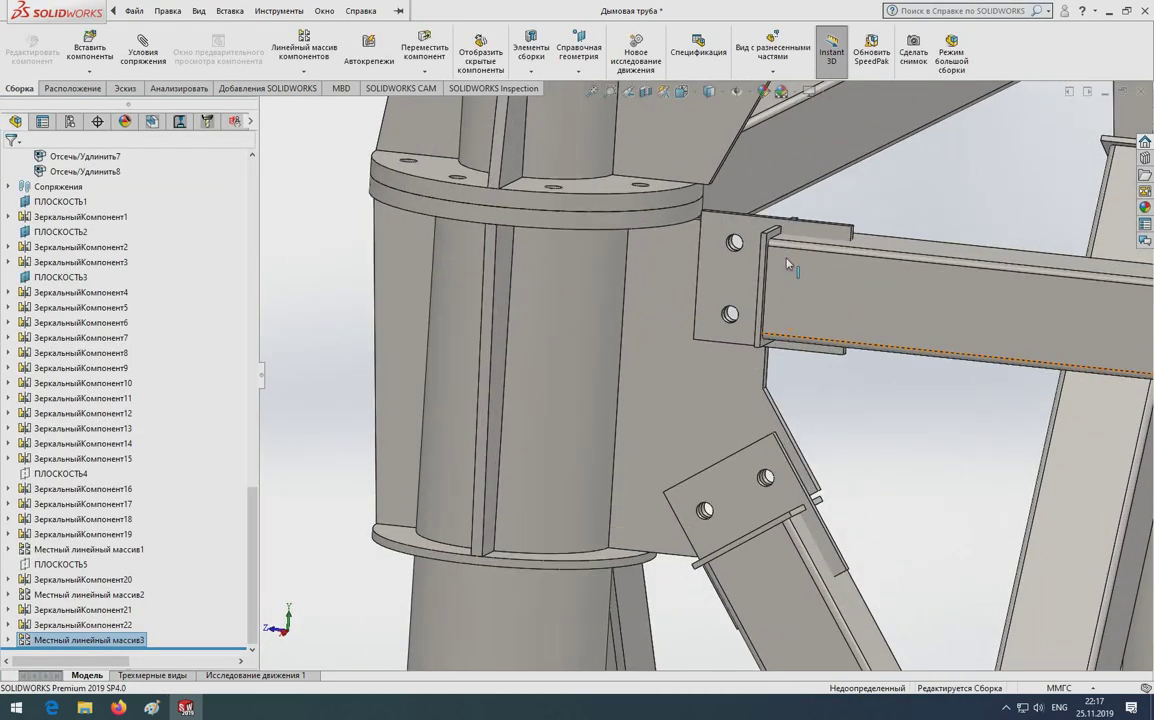
scroll(850, 278, "down", 2)
scroll(806, 278, "up", 3)
scroll(822, 276, "up", 3)
scroll(822, 276, "up", 3)
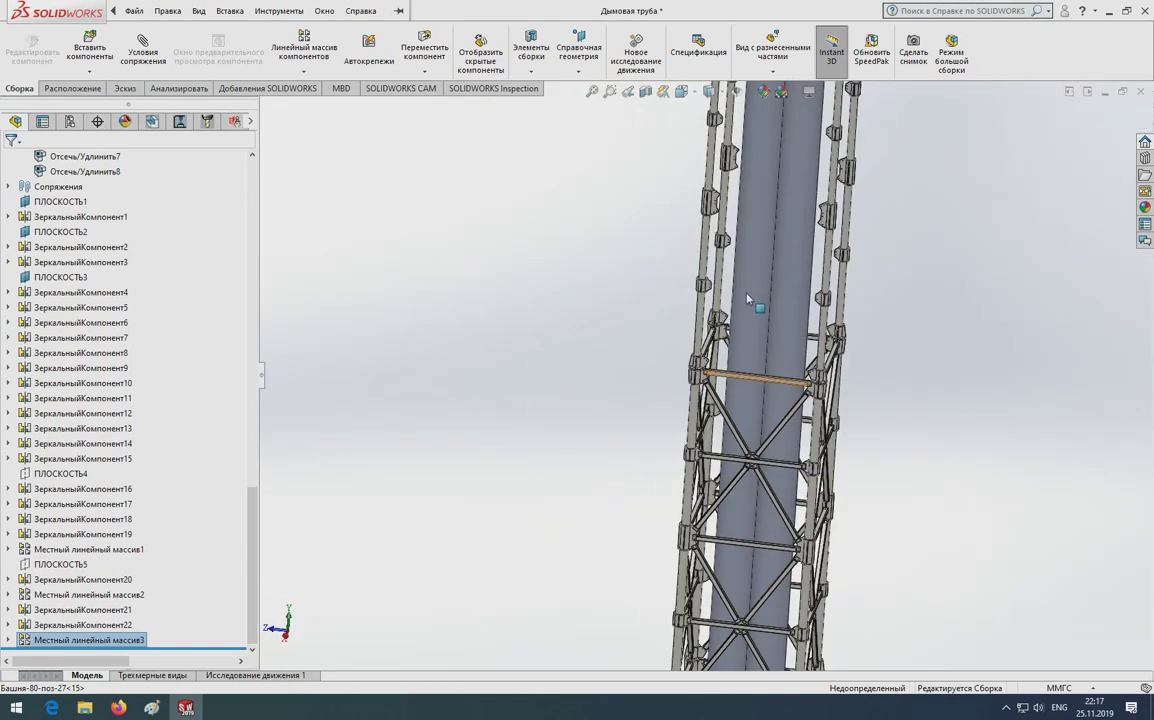
scroll(752, 301, "up", 2)
scroll(729, 340, "down", 2)
scroll(711, 325, "down", 2)
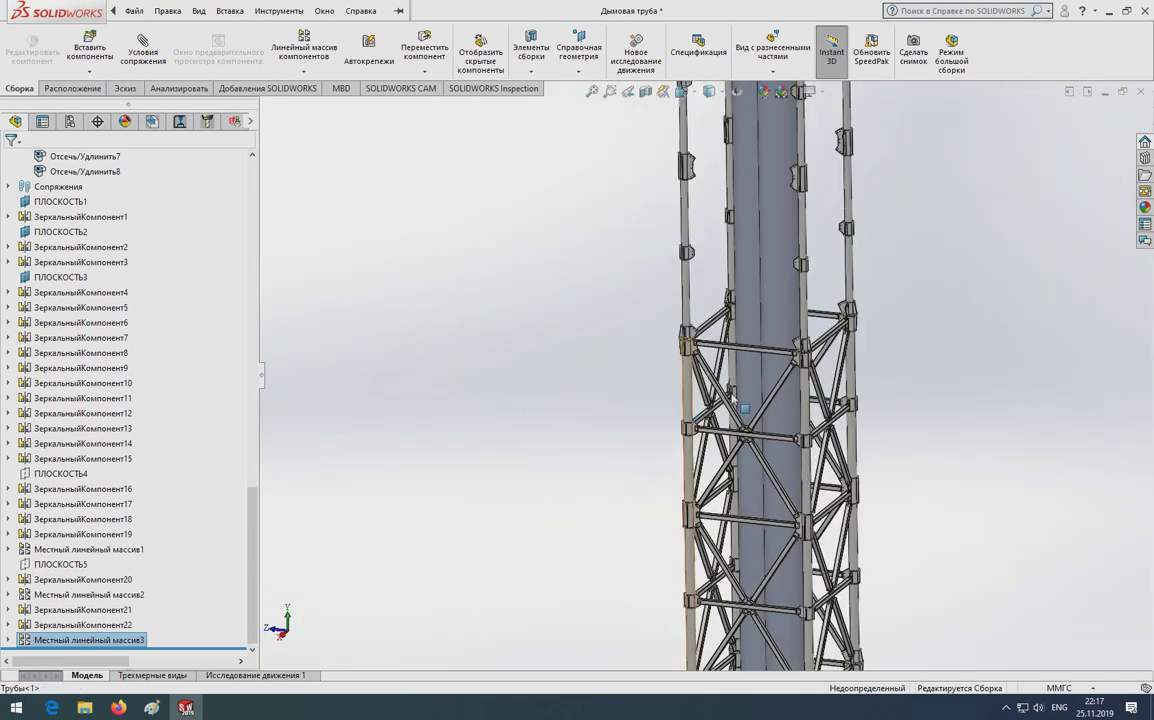
scroll(731, 394, "down", 3)
scroll(631, 288, "down", 2)
left_click(612, 276)
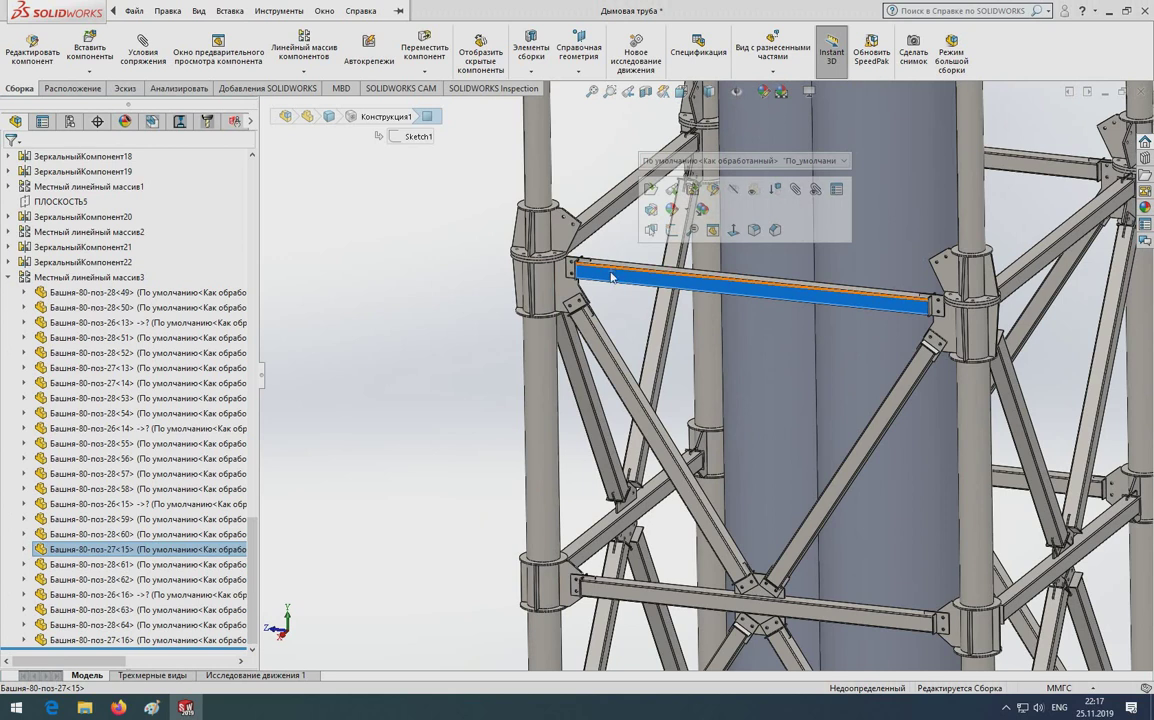
scroll(640, 270, "up", 3)
scroll(660, 258, "down", 2)
scroll(663, 254, "down", 2)
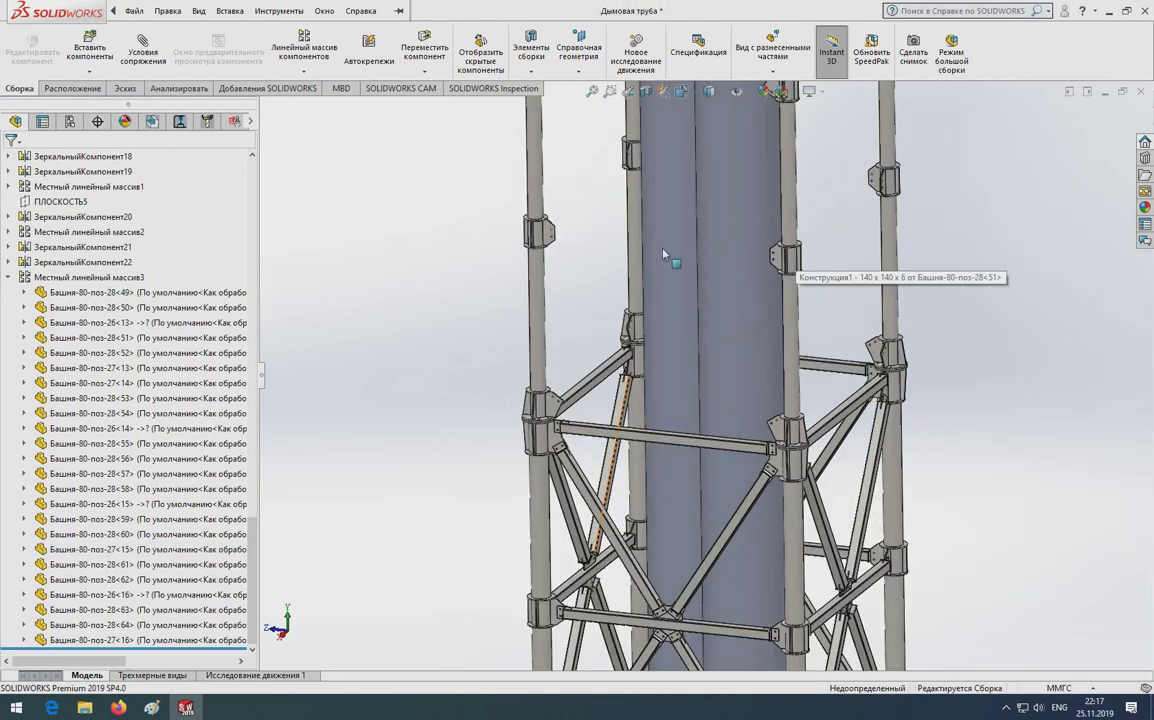
scroll(612, 422, "down", 1)
scroll(600, 430, "down", 2)
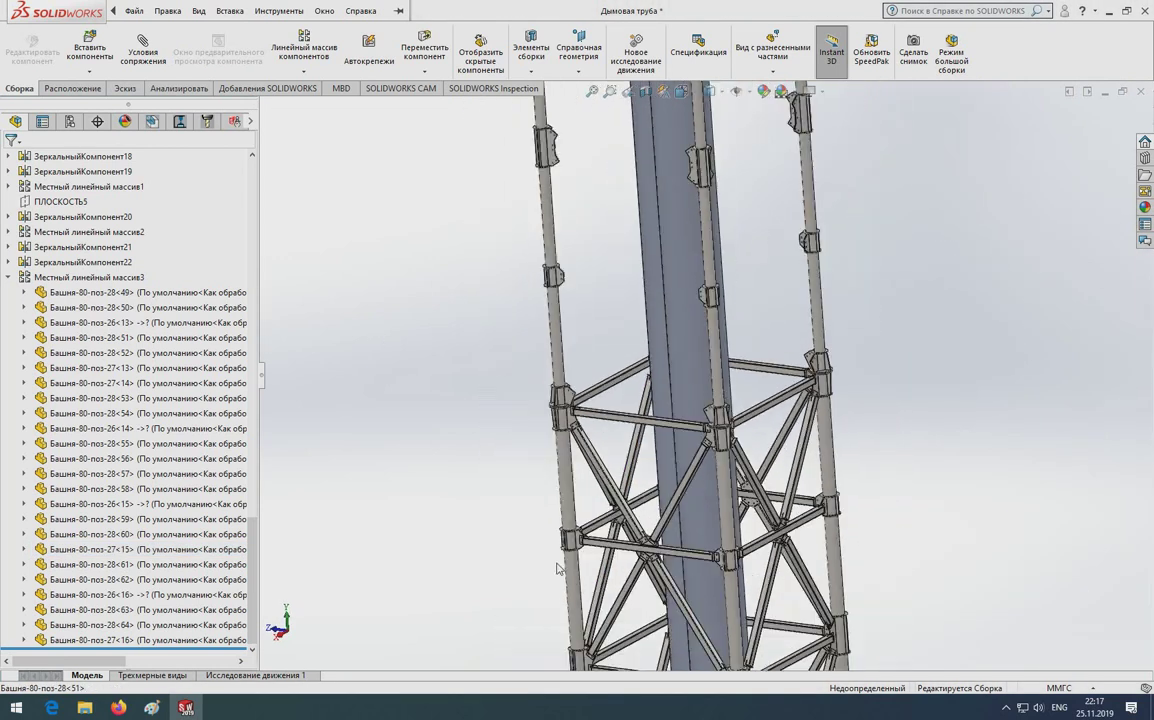
scroll(620, 460, "down", 2)
scroll(638, 490, "down", 2)
left_click(638, 490)
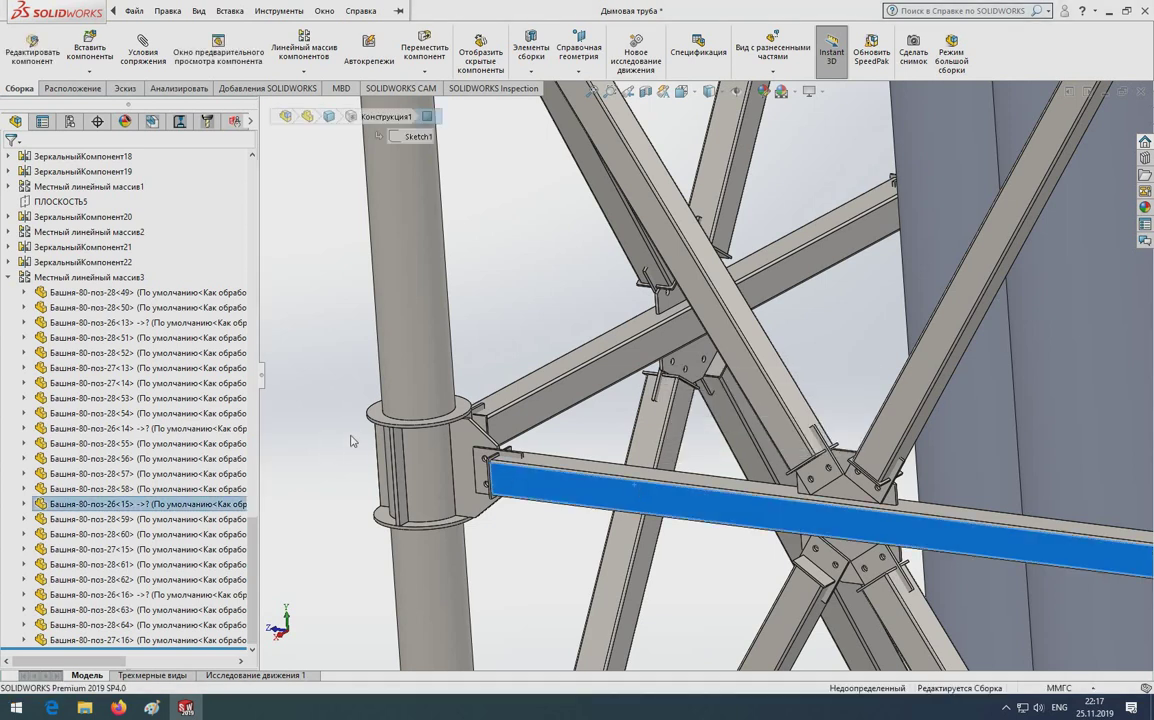
scroll(645, 420, "up", 3)
scroll(652, 290, "up", 2)
scroll(652, 278, "down", 3)
left_click(770, 311)
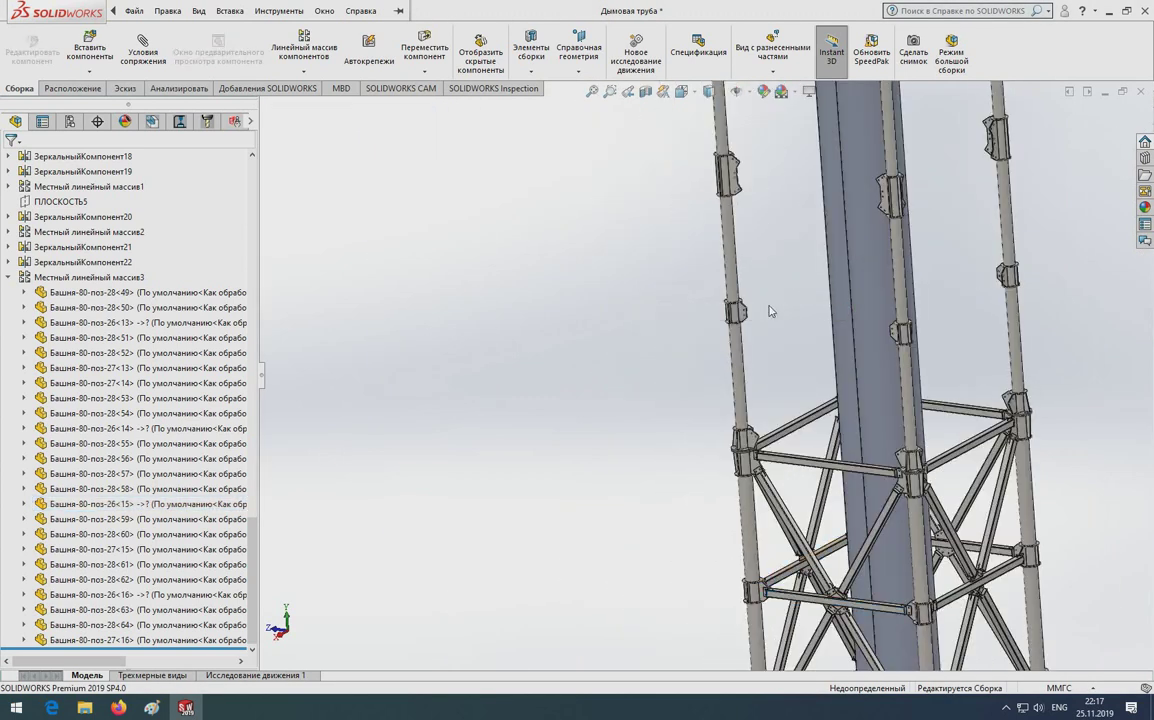
Choose the Башня-80-поз-26 part file for insertion into the assembly
left_click(88, 47)
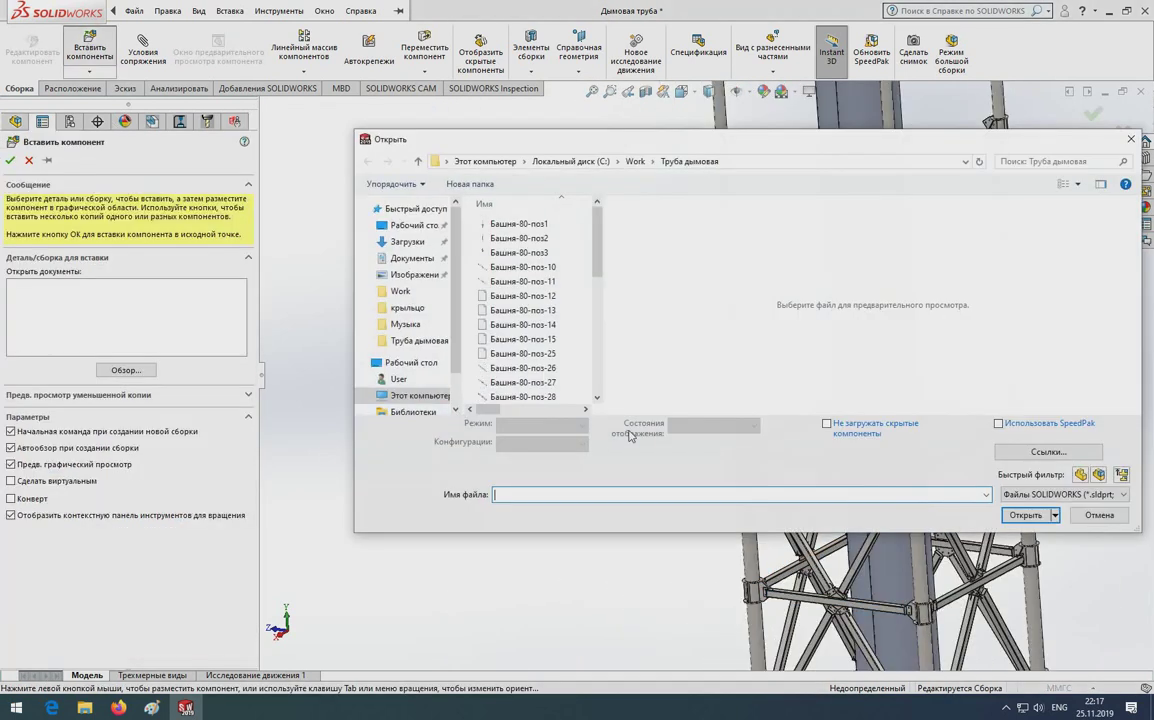
left_click(522, 294)
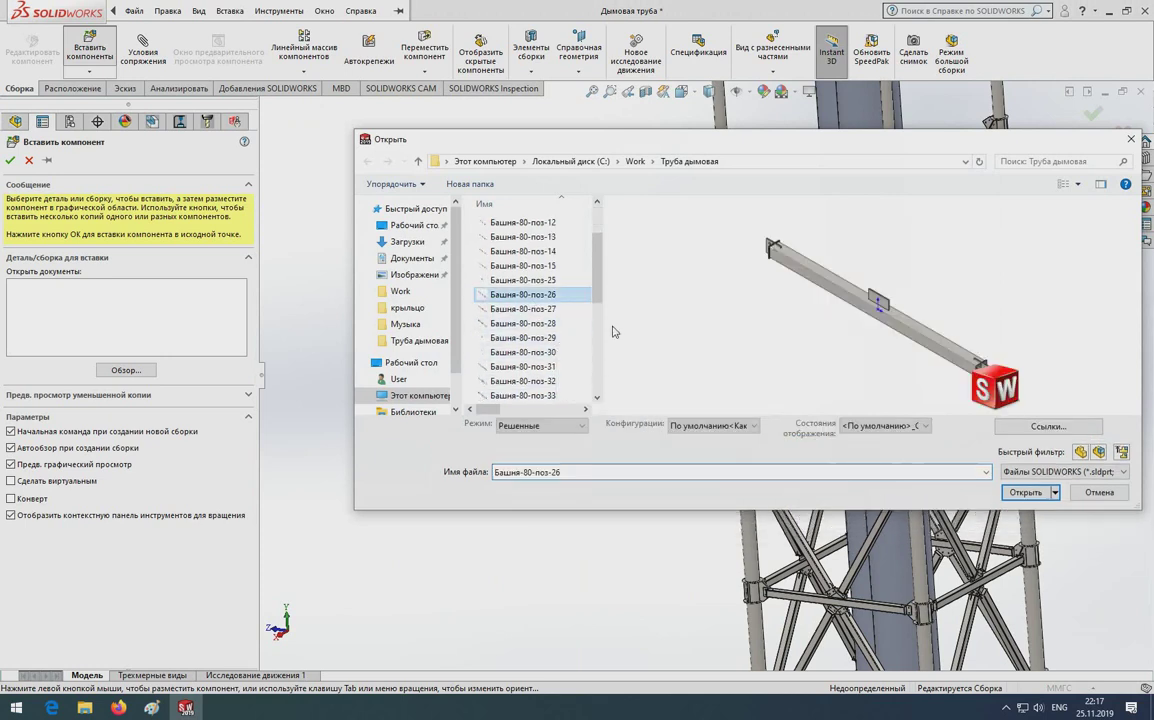
left_click(1026, 512)
scroll(760, 350, "down", 3)
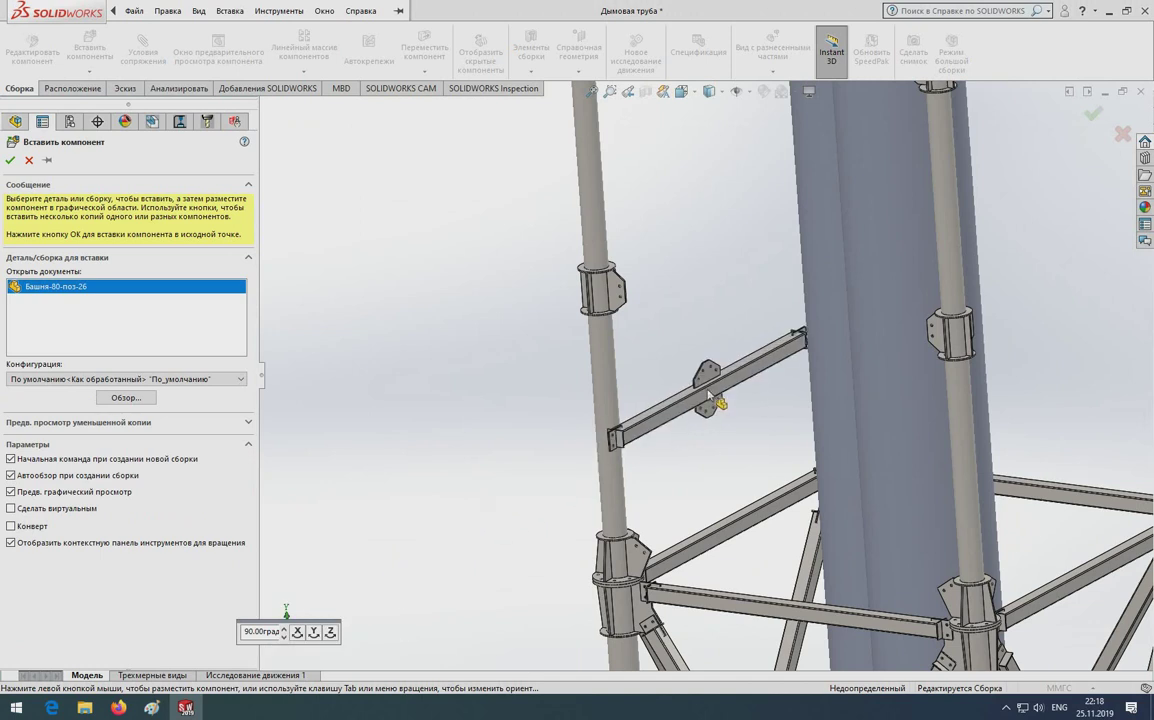
scroll(740, 400, "up", 2)
scroll(741, 400, "up", 2)
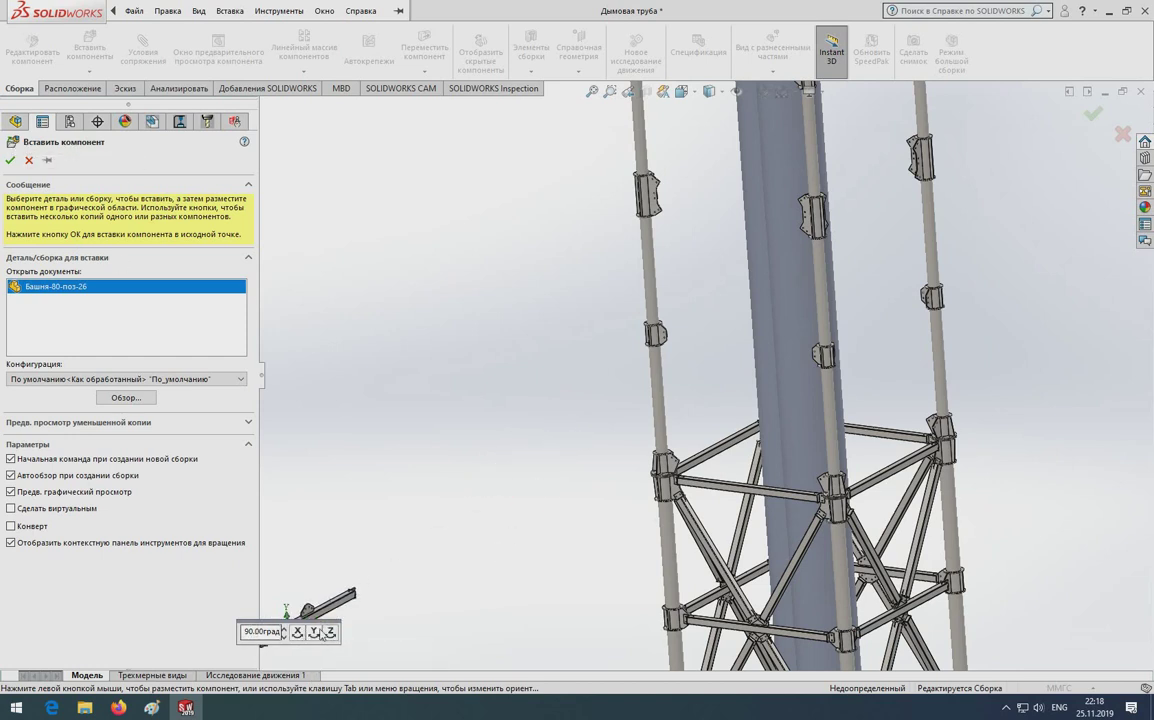
Rotate the Башня-80-поз-26 preview horizontal and place it between two tower legs
left_click(315, 633)
left_click(313, 634)
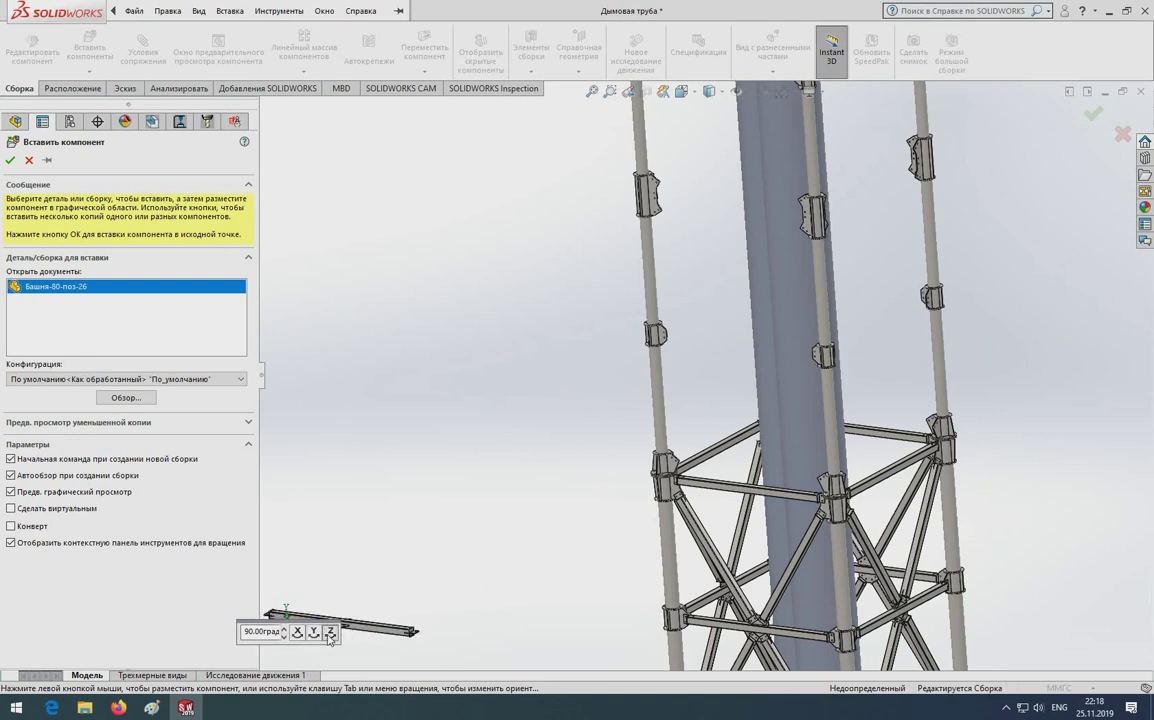
left_click(297, 633)
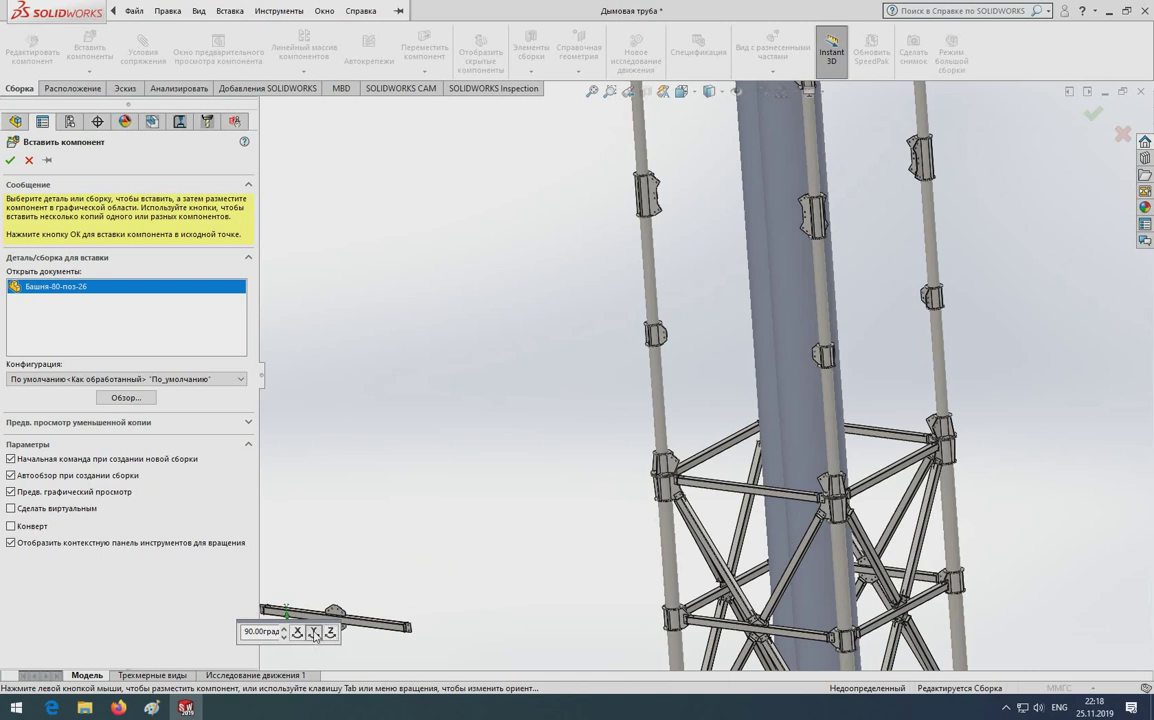
left_click(314, 633)
left_click(314, 635)
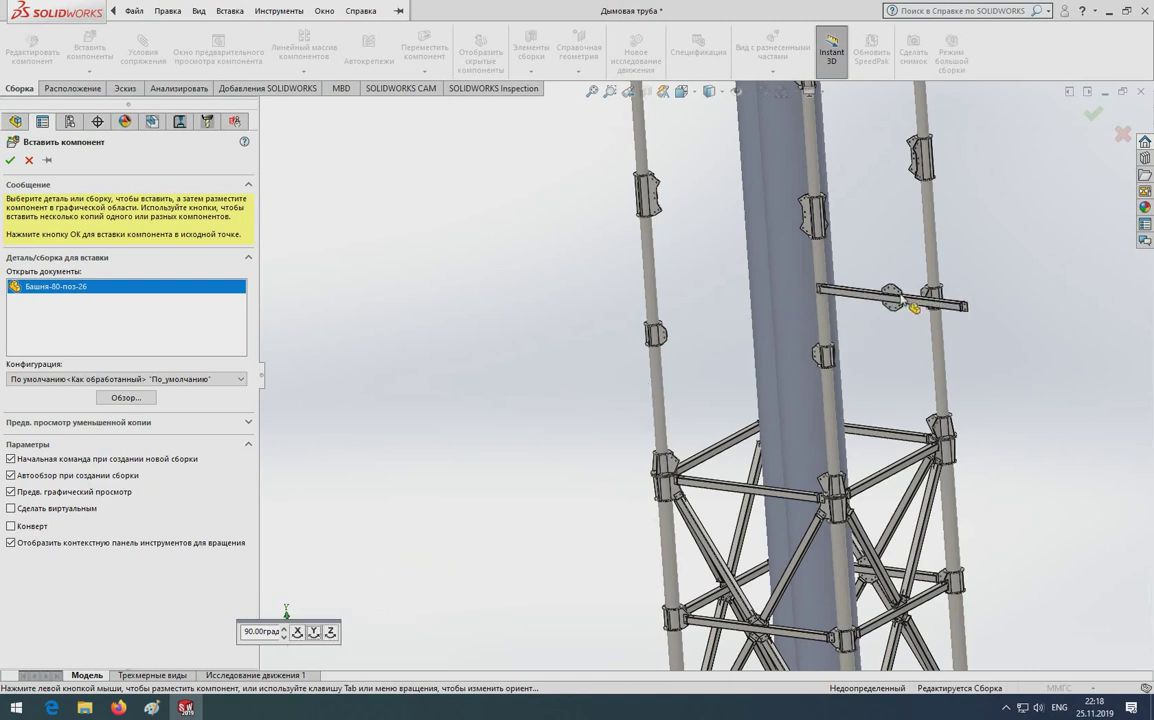
scroll(695, 300, "down", 2)
left_click(665, 370)
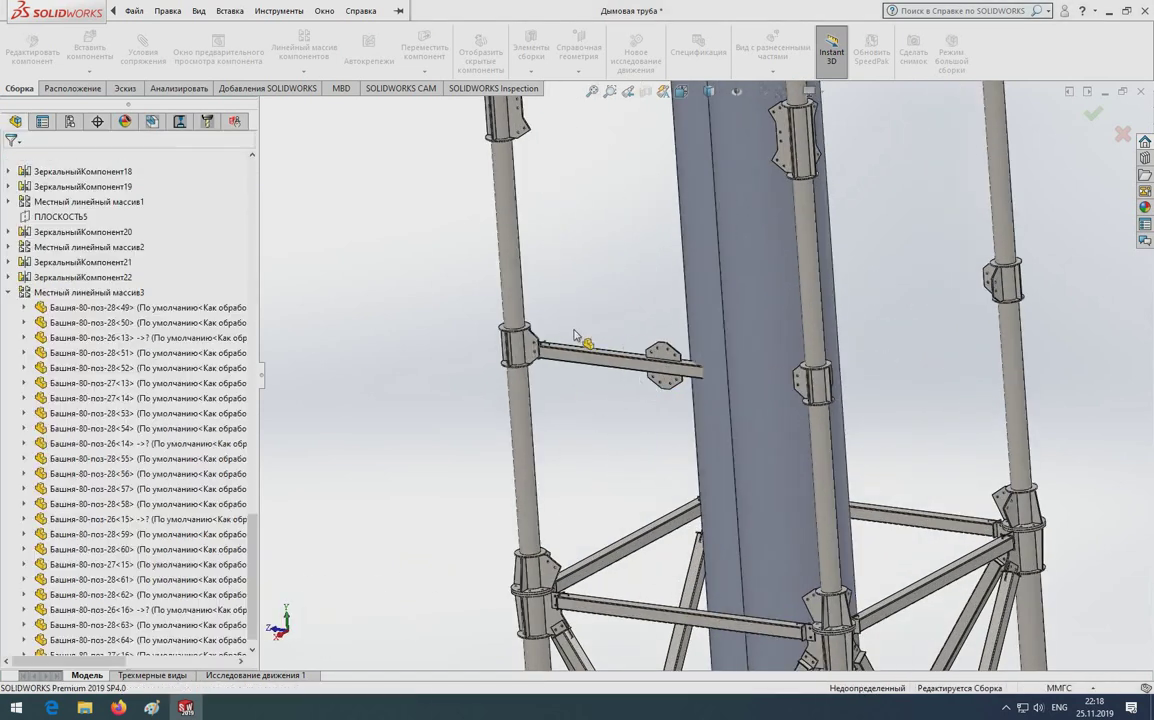
left_click(134, 11)
Mate the leg clamp face coincident with the beam's end face
left_click(437, 214)
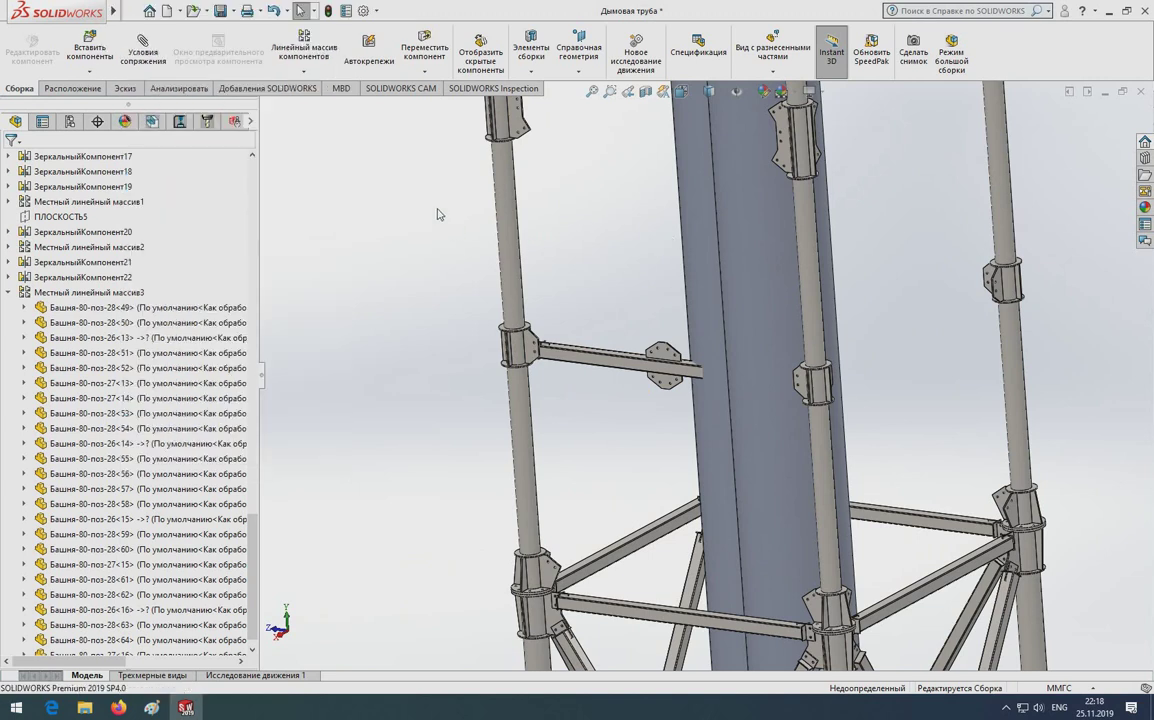
left_click(145, 48)
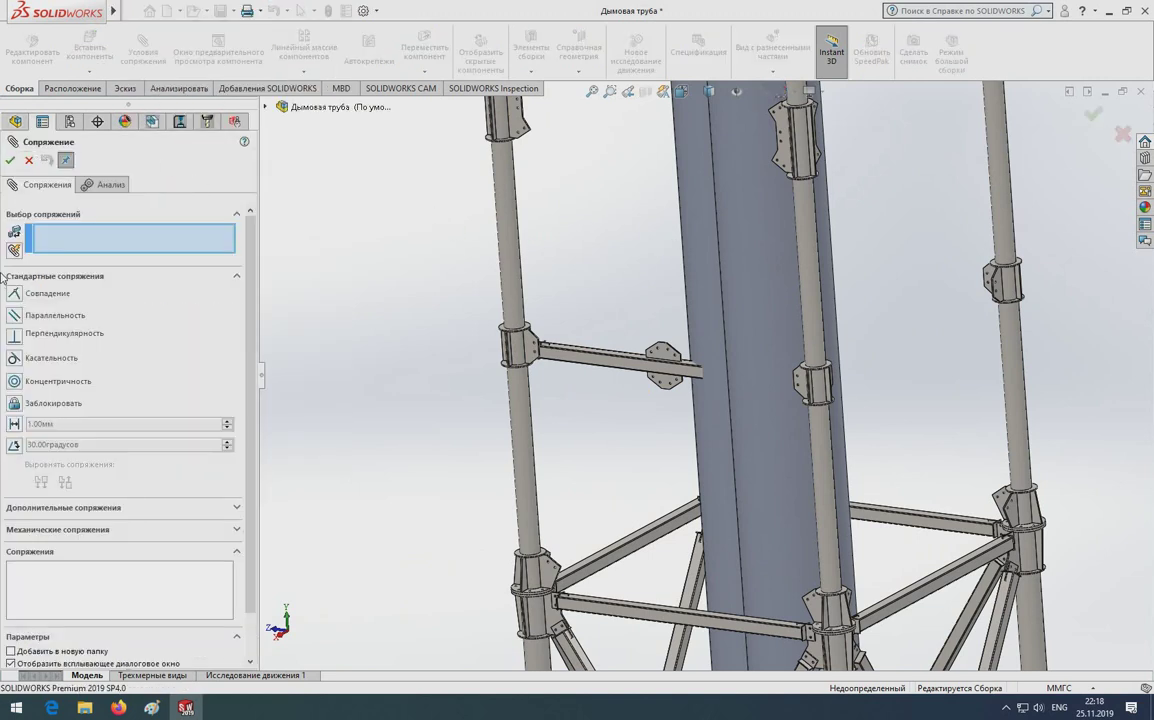
scroll(660, 405, "down", 3)
scroll(600, 360, "down", 2)
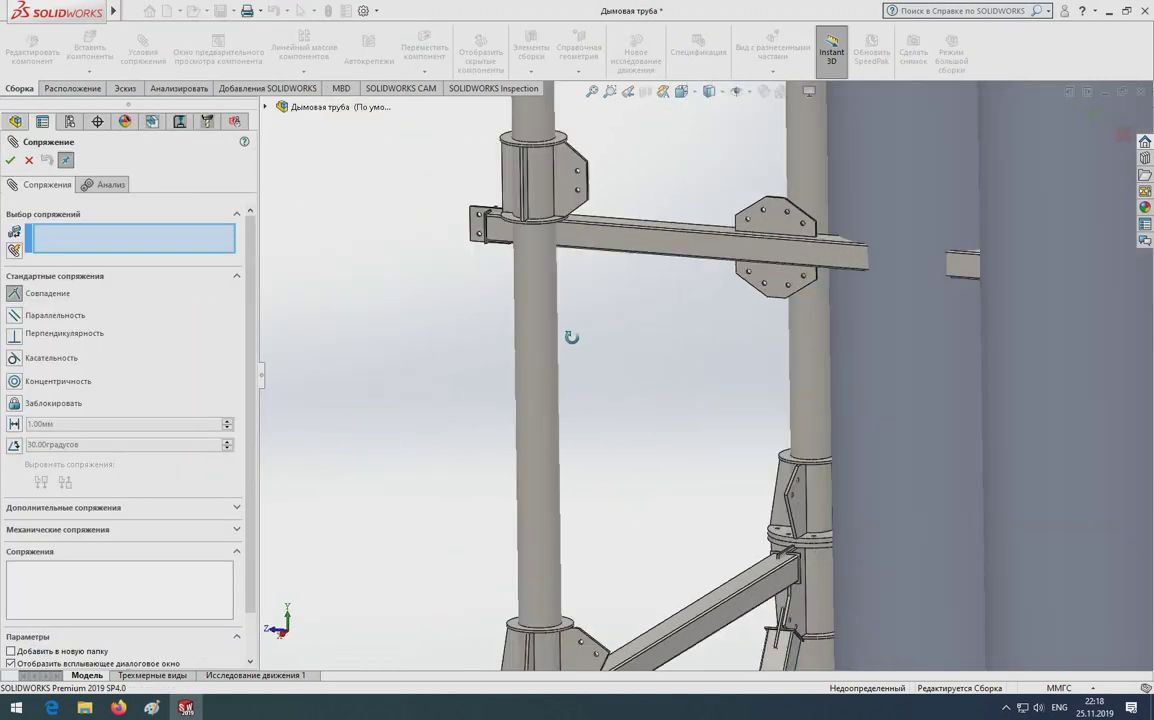
scroll(572, 320, "down", 2)
scroll(500, 350, "down", 2)
left_click(412, 386)
scroll(433, 399, "up", 3)
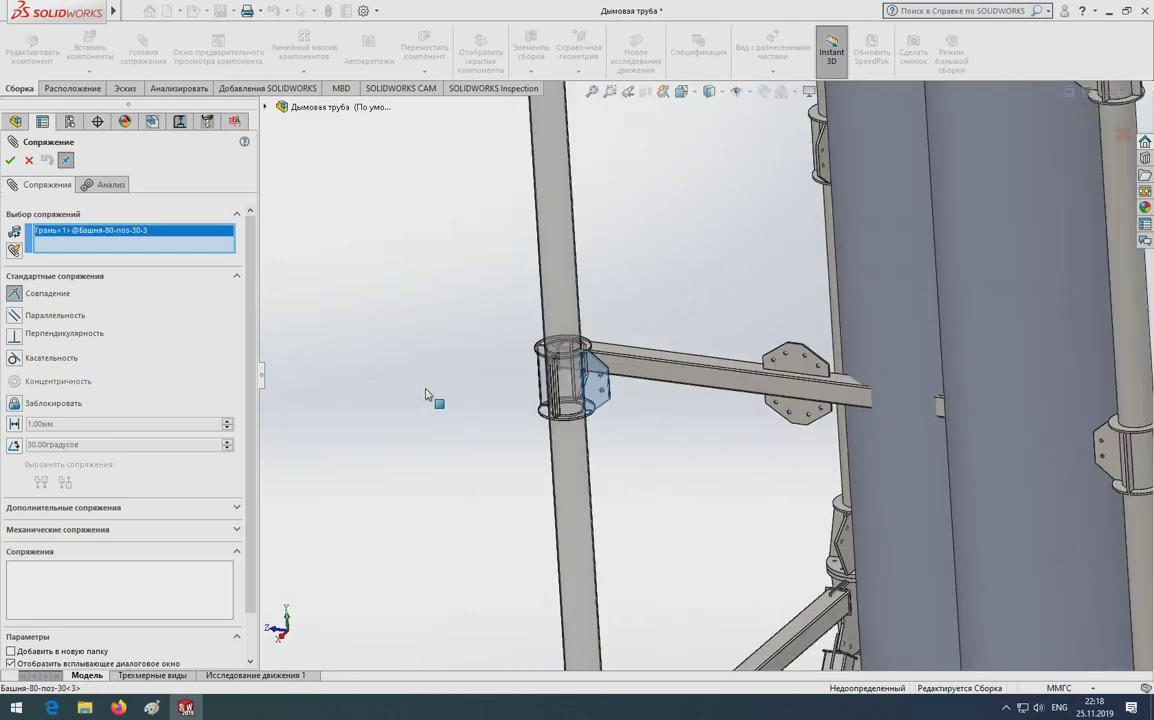
mouse_move(433, 399)
middle_mouse_down()
mouse_move(754, 492)
mouse_move(580, 453)
mouse_move(484, 255)
middle_mouse_up()
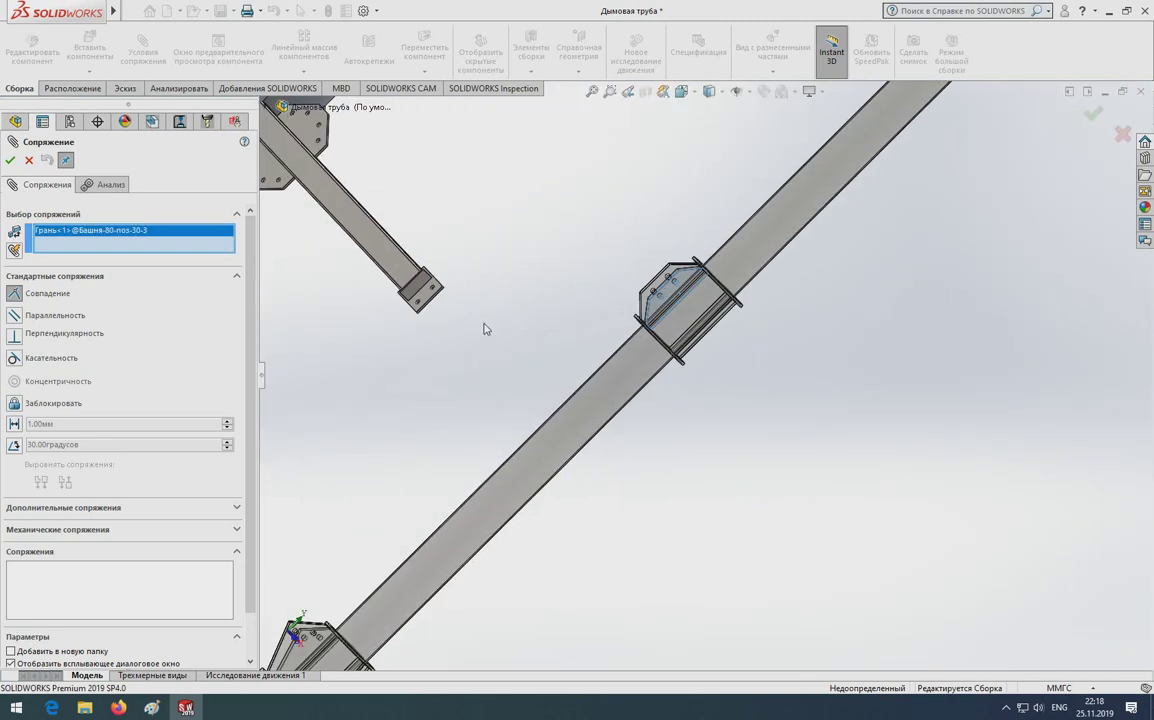
scroll(432, 290, "down", 3)
left_click(427, 286)
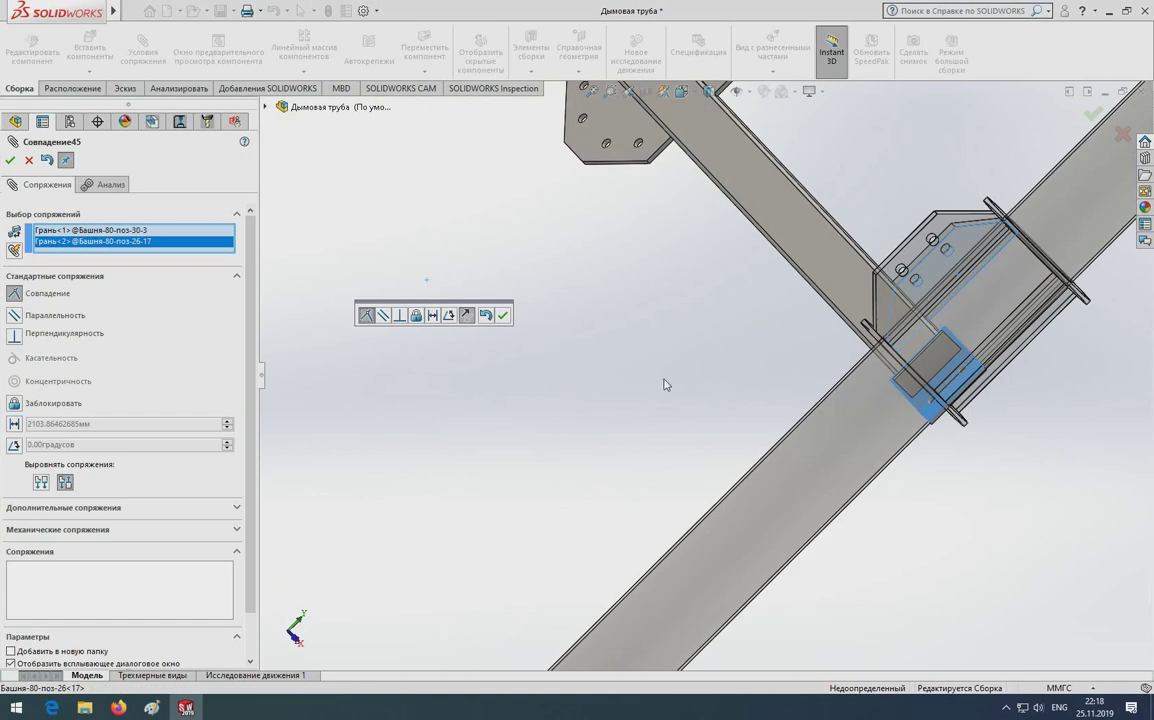
left_click(503, 316)
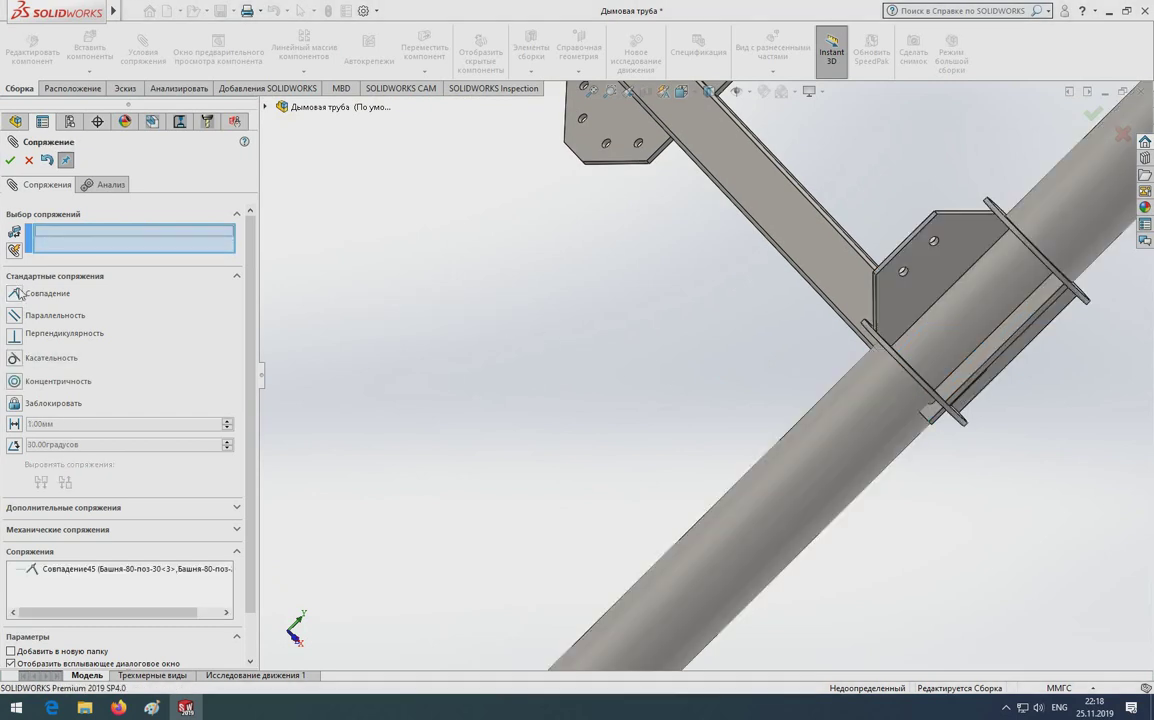
Add a concentric mate between a clamp plate bolt hole and the matching beam hole
scroll(792, 406, "up", 5)
middle_click_drag(792, 406, 885, 356)
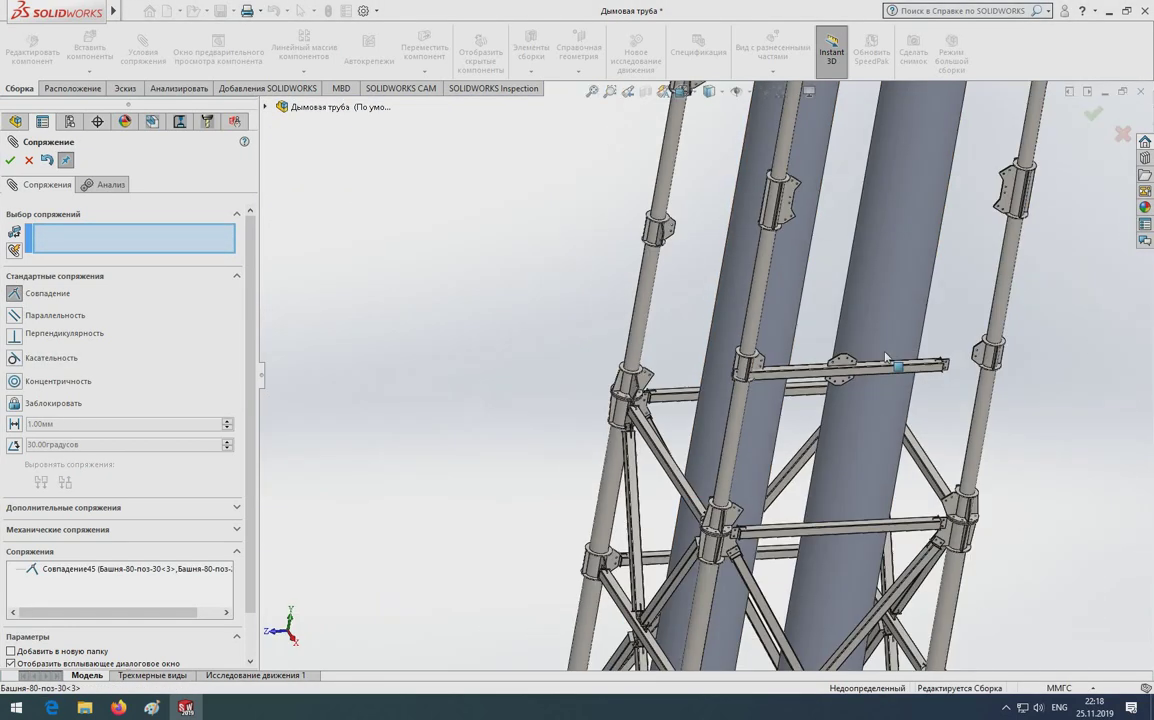
scroll(885, 356, "down", 2)
scroll(900, 385, "down", 2)
scroll(900, 385, "down", 2)
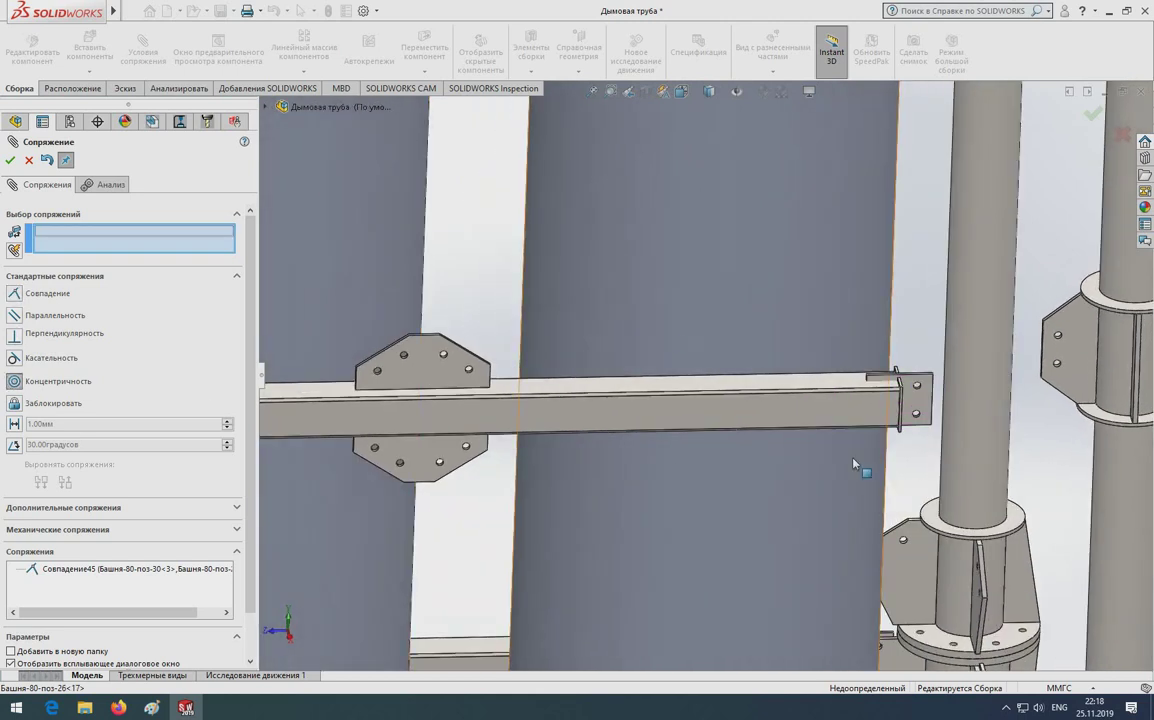
scroll(853, 463, "up", 2)
scroll(819, 330, "down", 3)
scroll(814, 328, "down", 2)
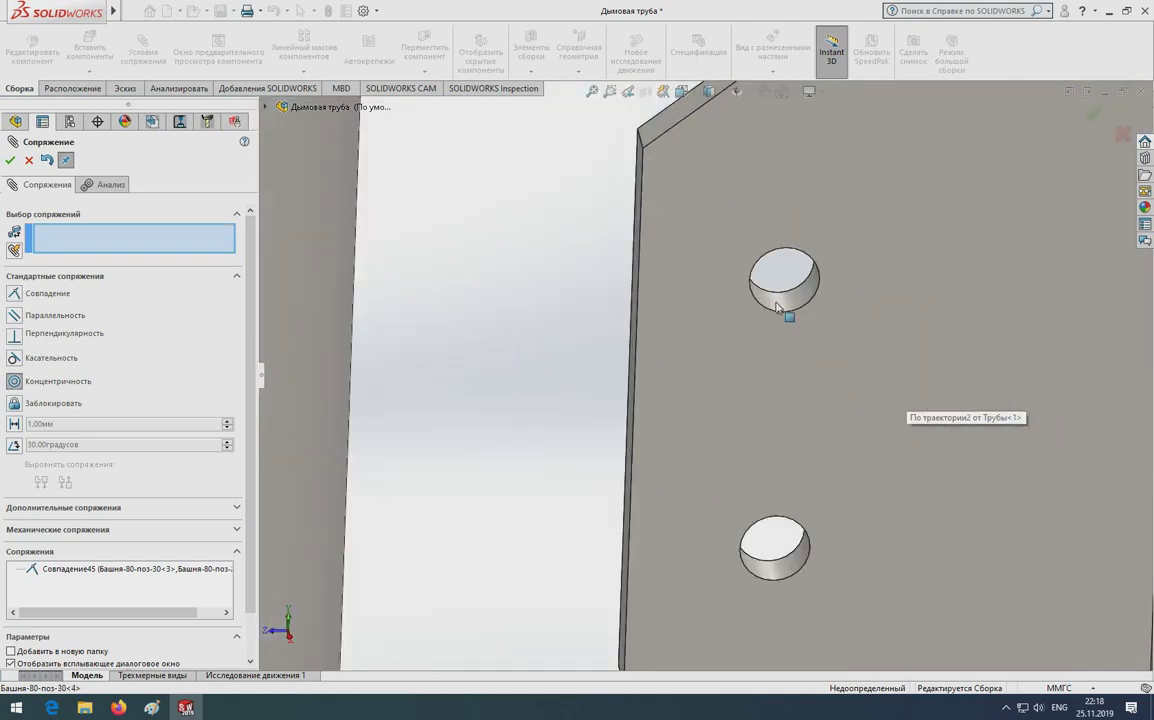
left_click(777, 307)
scroll(777, 307, "up", 3)
scroll(484, 471, "down", 2)
scroll(433, 453, "down", 2)
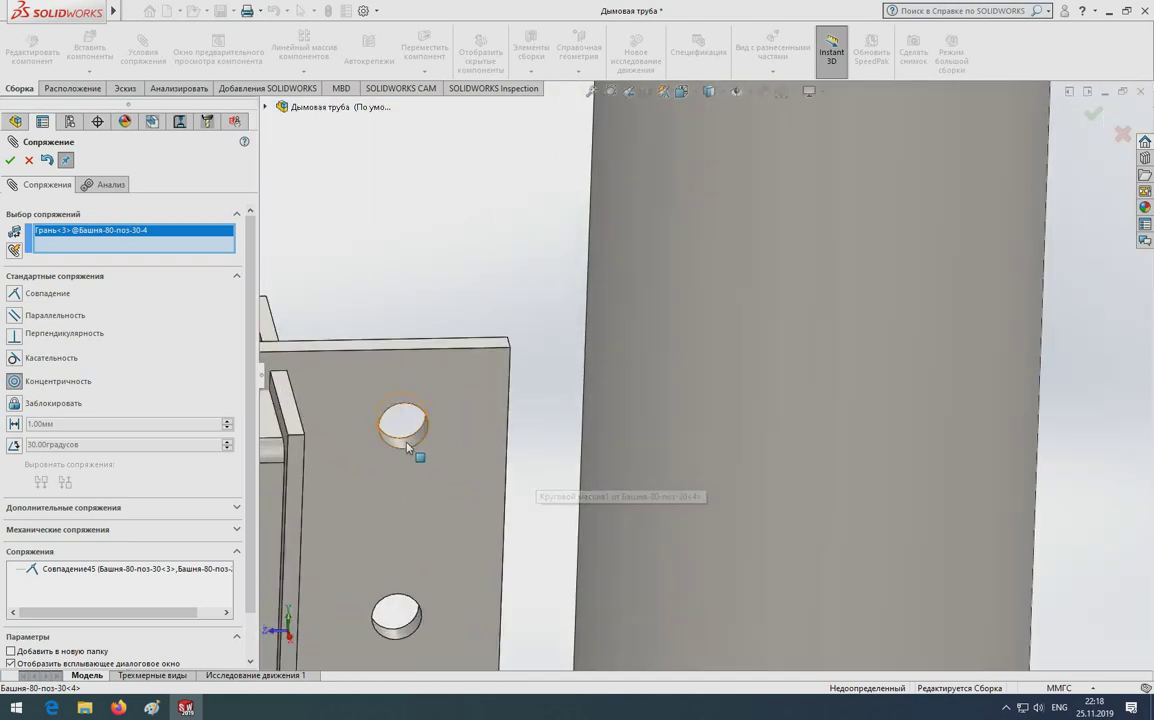
left_click(407, 447)
left_click(545, 506)
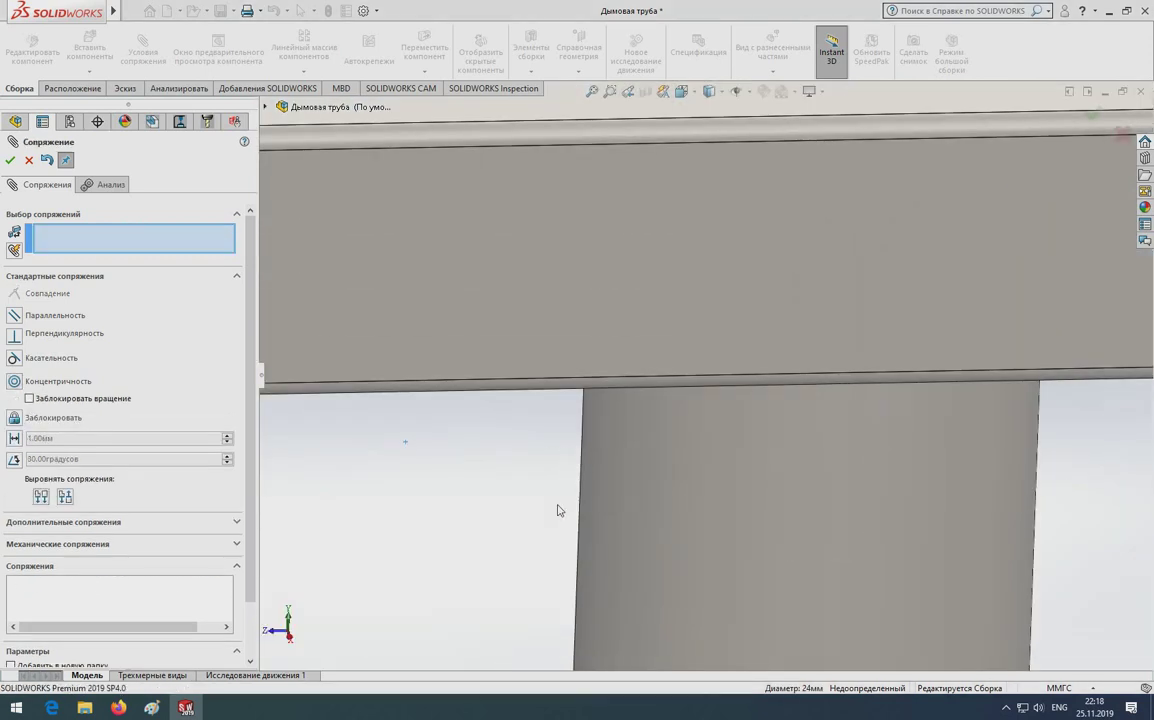
scroll(560, 500, "up", 3)
scroll(636, 436, "down", 2)
scroll(581, 388, "up", 3)
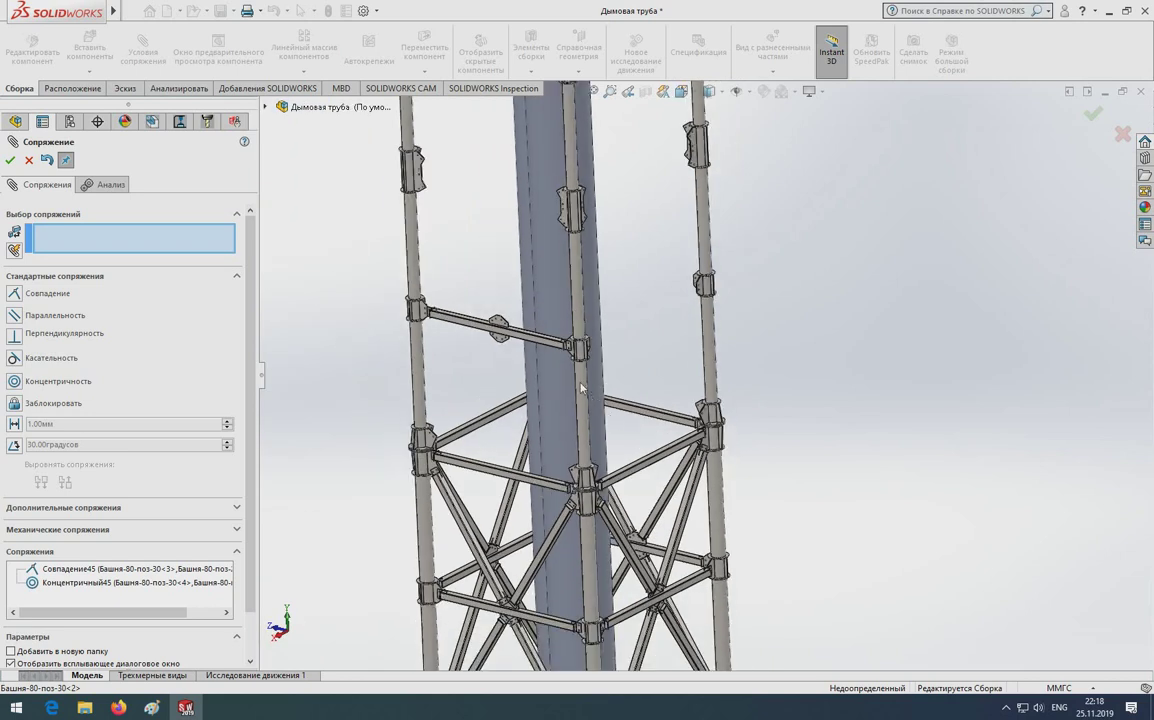
scroll(487, 335, "down", 3)
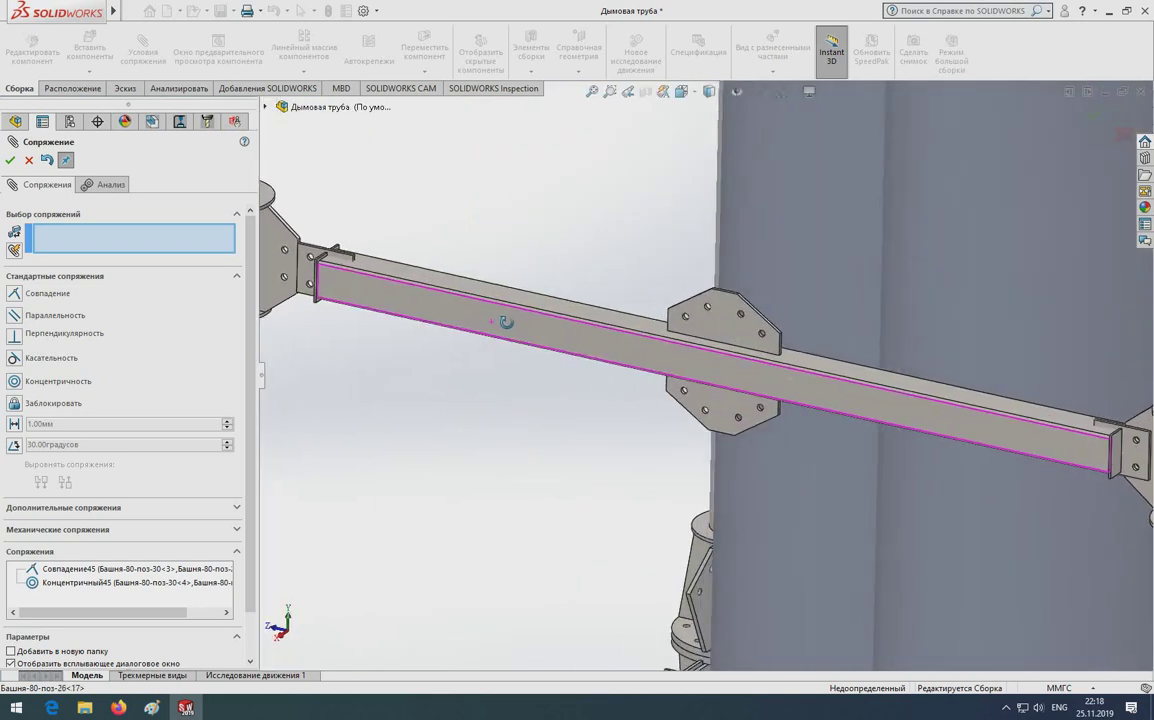
scroll(661, 385, "up", 2)
scroll(772, 400, "down", 2)
scroll(772, 400, "down", 3)
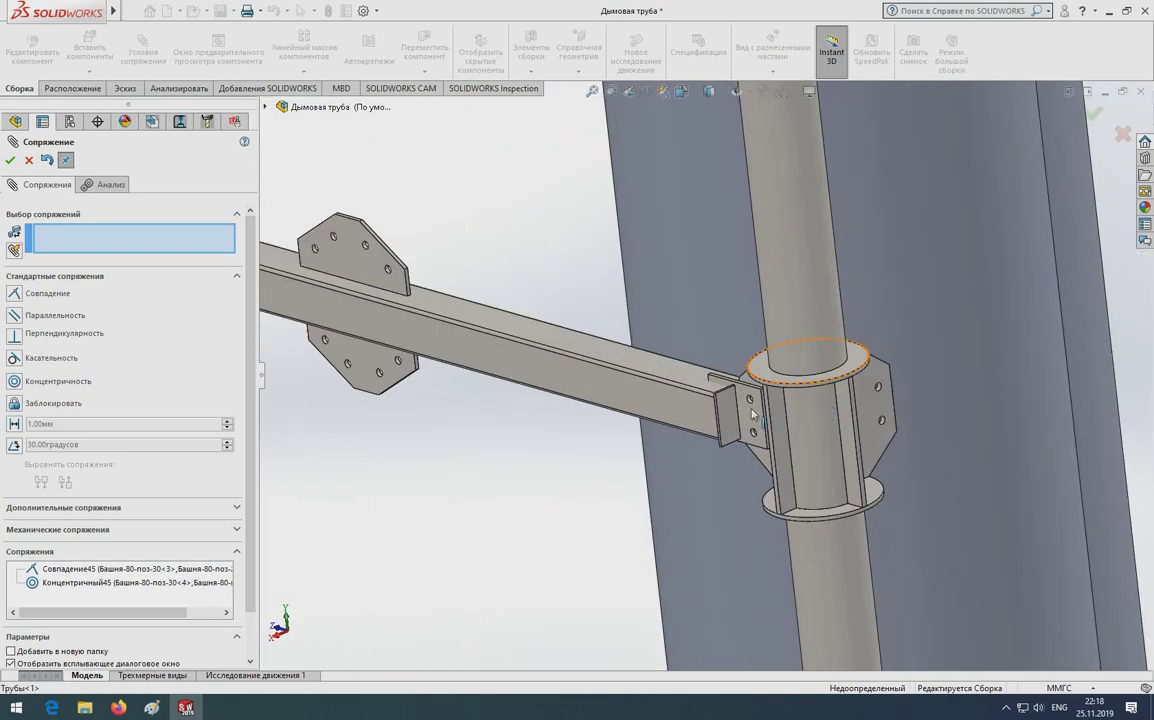
scroll(772, 400, "down", 2)
scroll(772, 400, "up", 3)
scroll(760, 405, "up", 3)
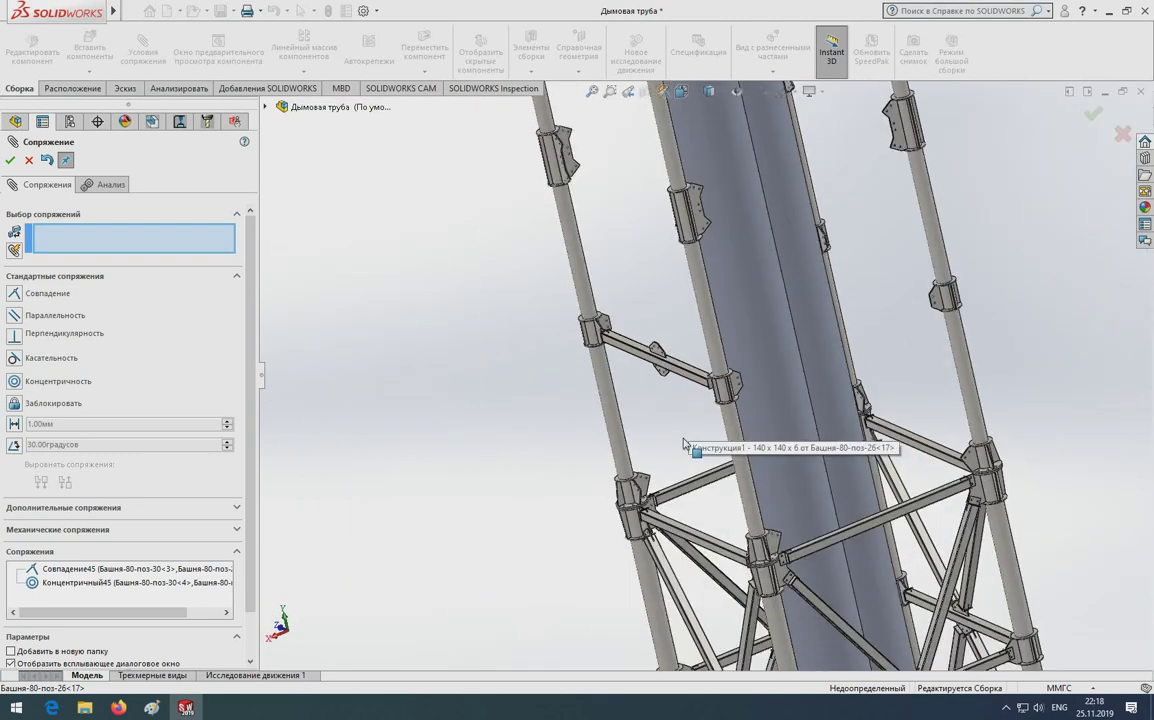
scroll(700, 430, "up", 2)
middle_click_drag(737, 414, 505, 350)
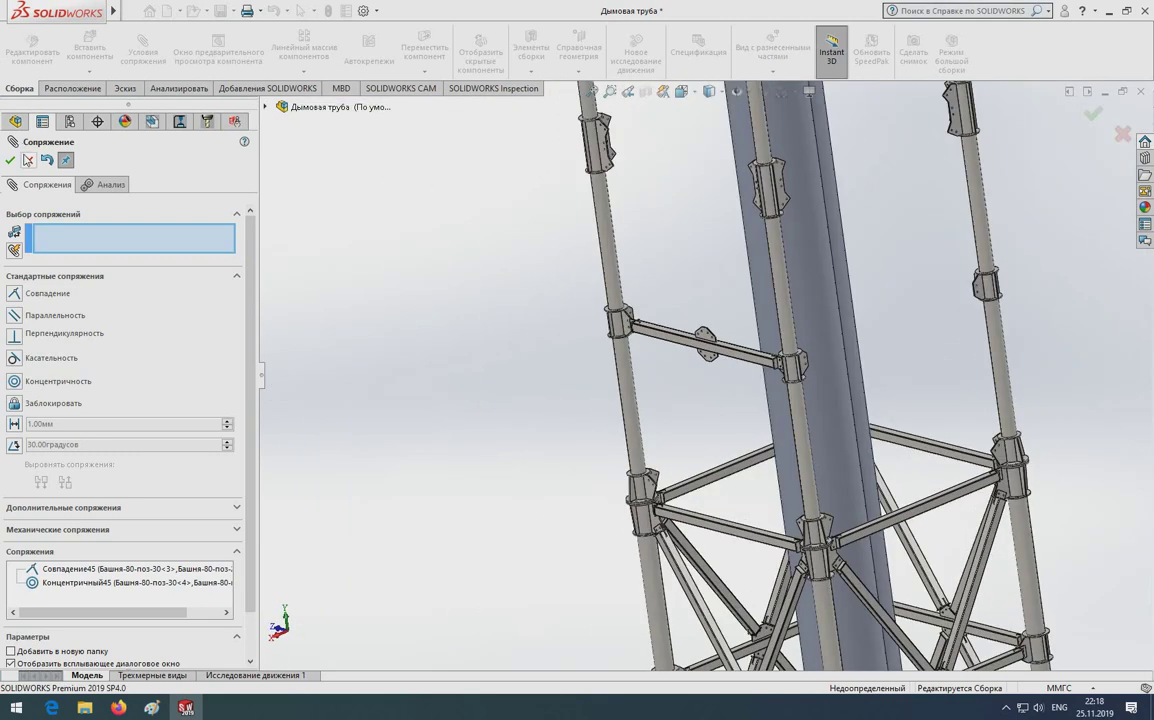
Delete the Башня-80-поз-26<17> brace with its two mates and collapse Местный линейный массив3
left_click(28, 160)
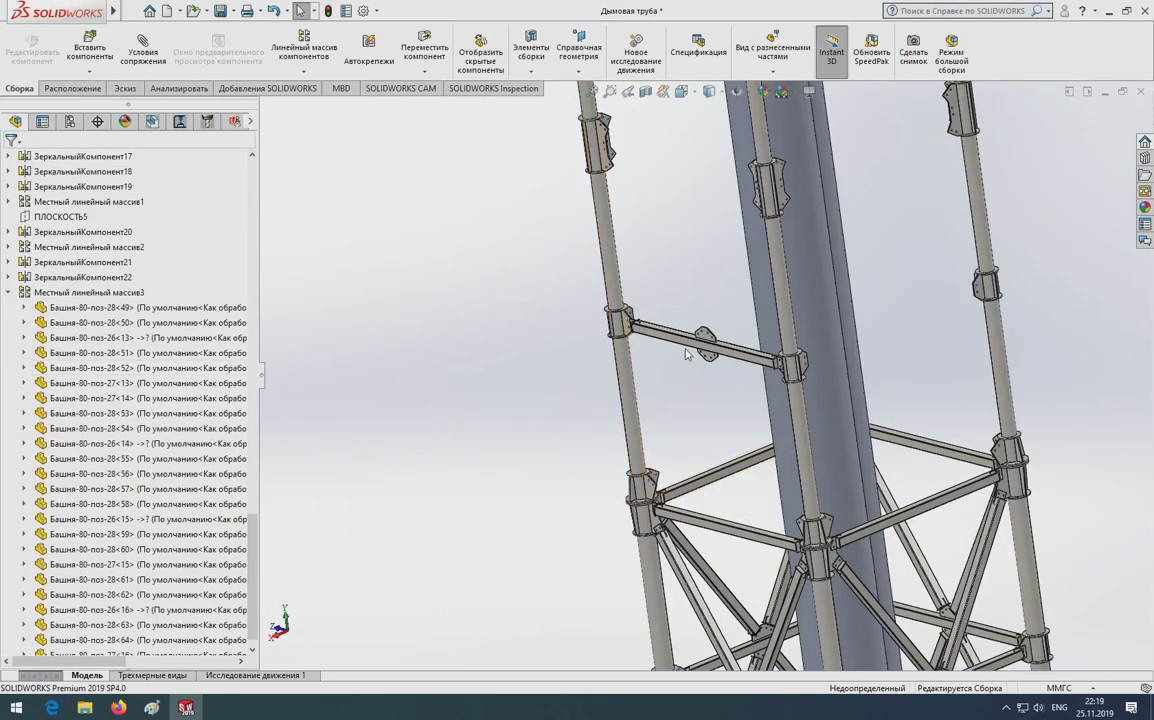
scroll(688, 354, "down", 4)
left_click(614, 283)
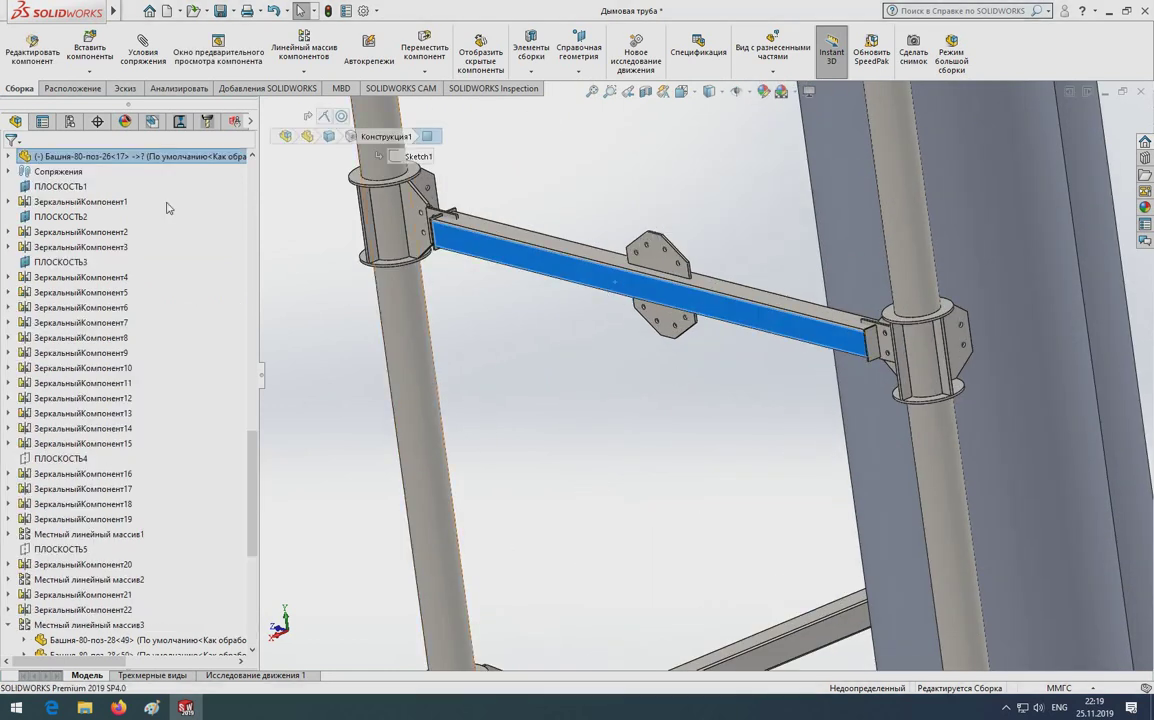
key("Delete")
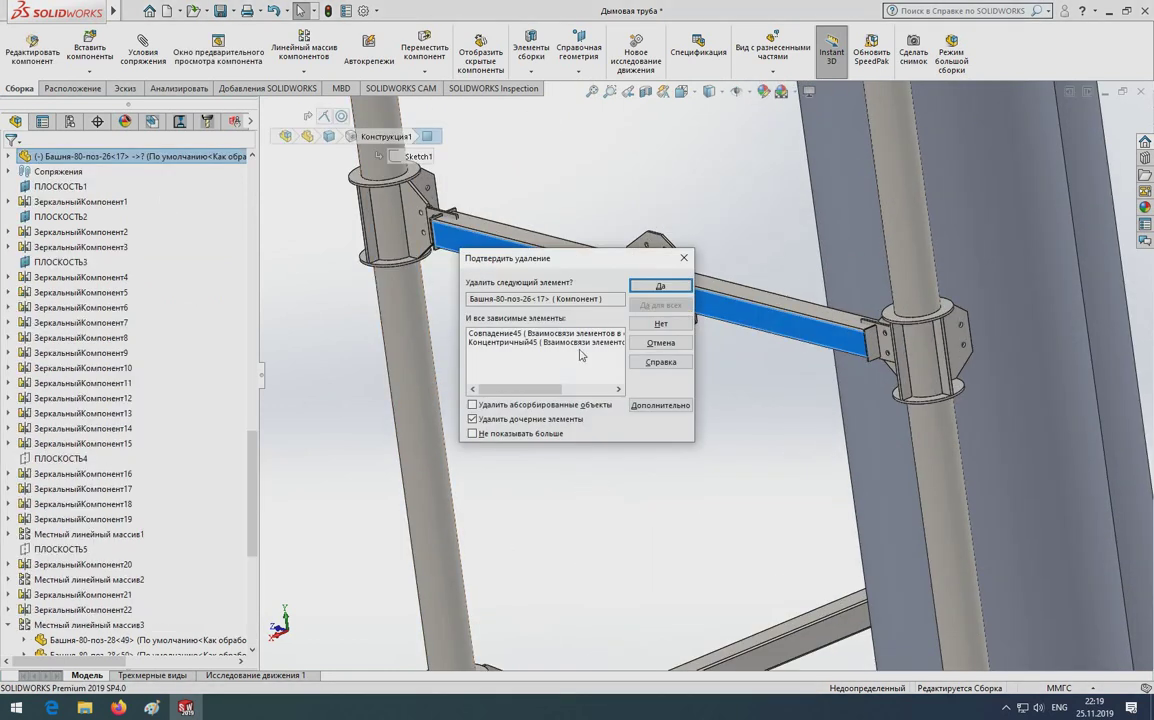
left_click(652, 290)
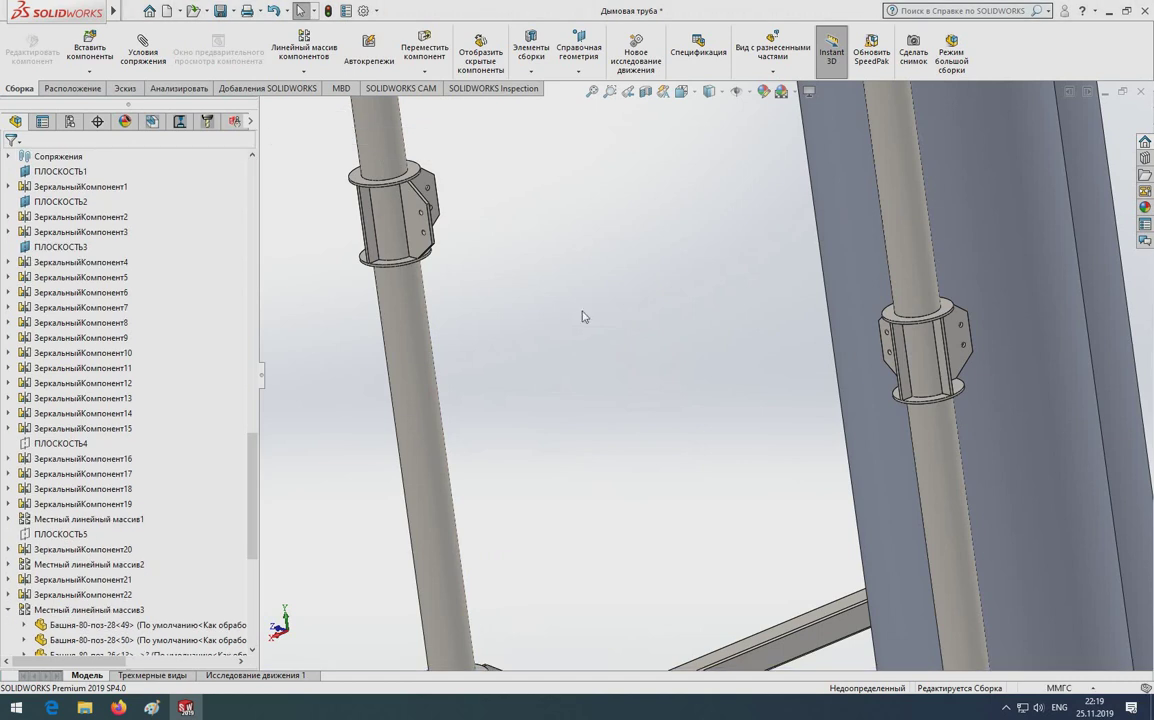
left_click(8, 609)
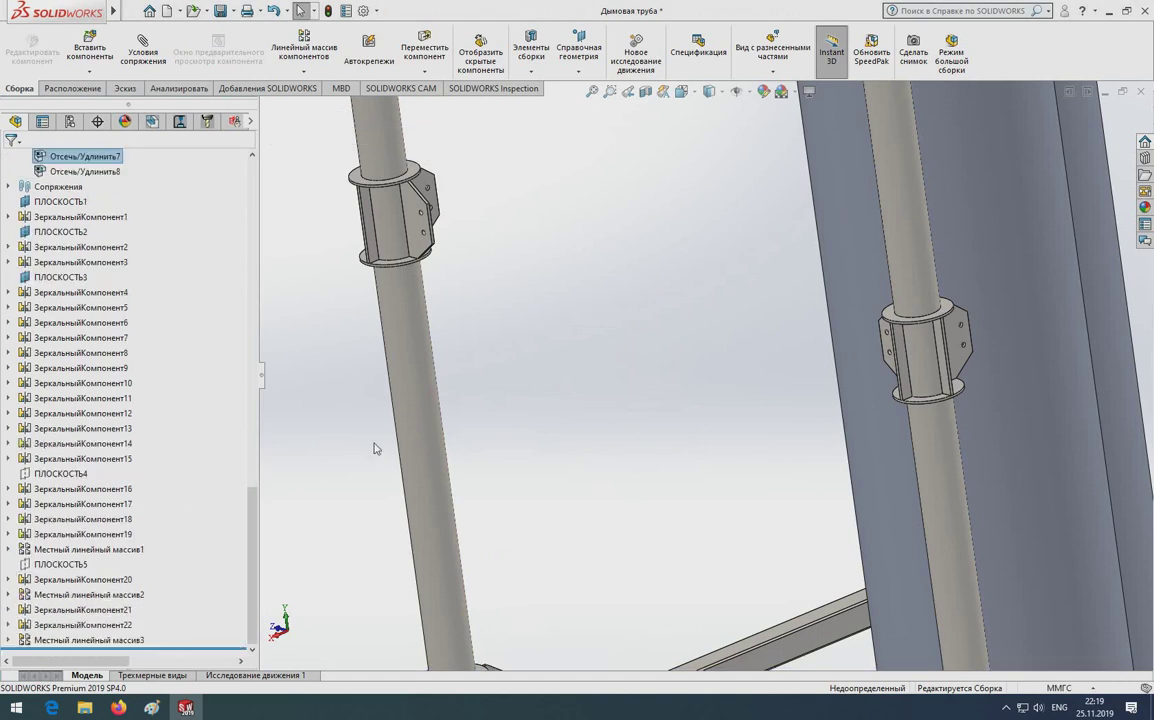
Preview the part files Башня-80-поз-26 through Башня-80-поз-33 in the insert browser
left_click(90, 47)
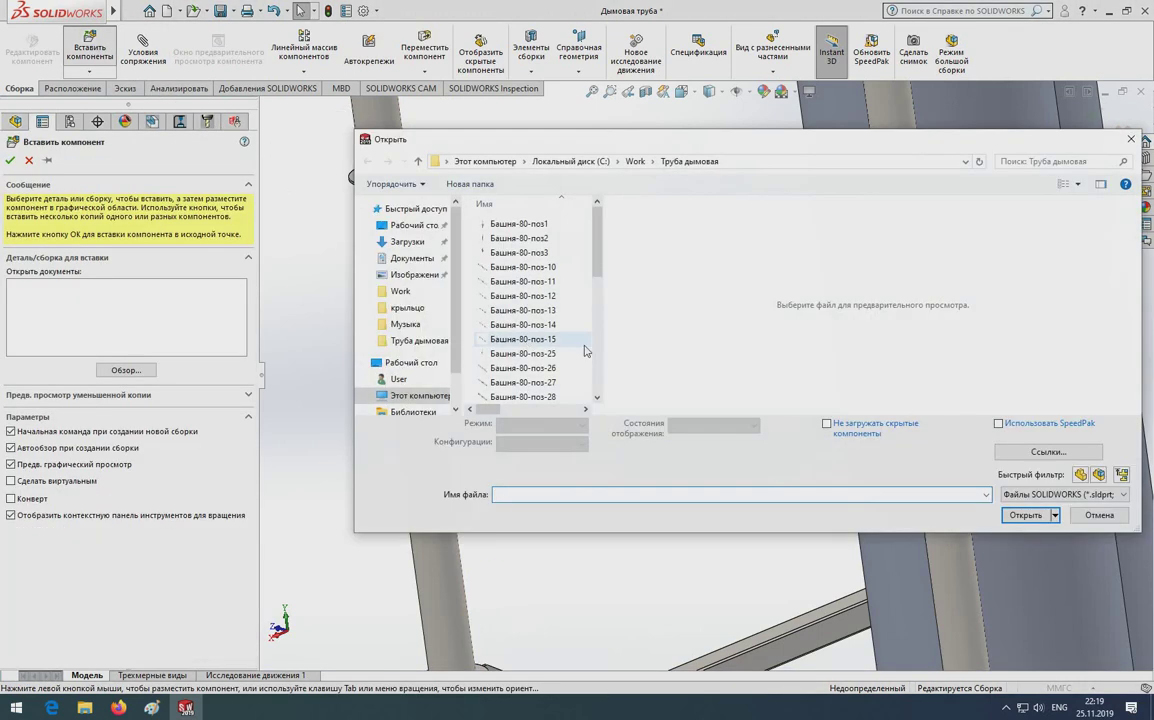
scroll(540, 220, "up", 1)
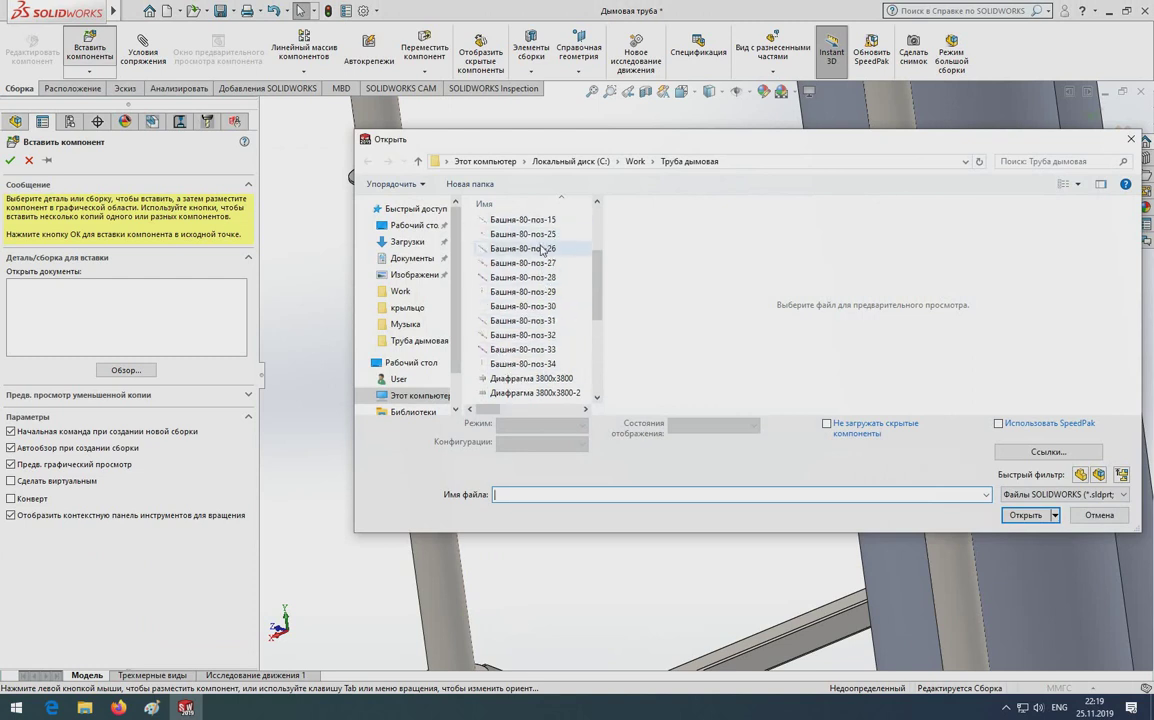
left_click(538, 248)
left_click(543, 263)
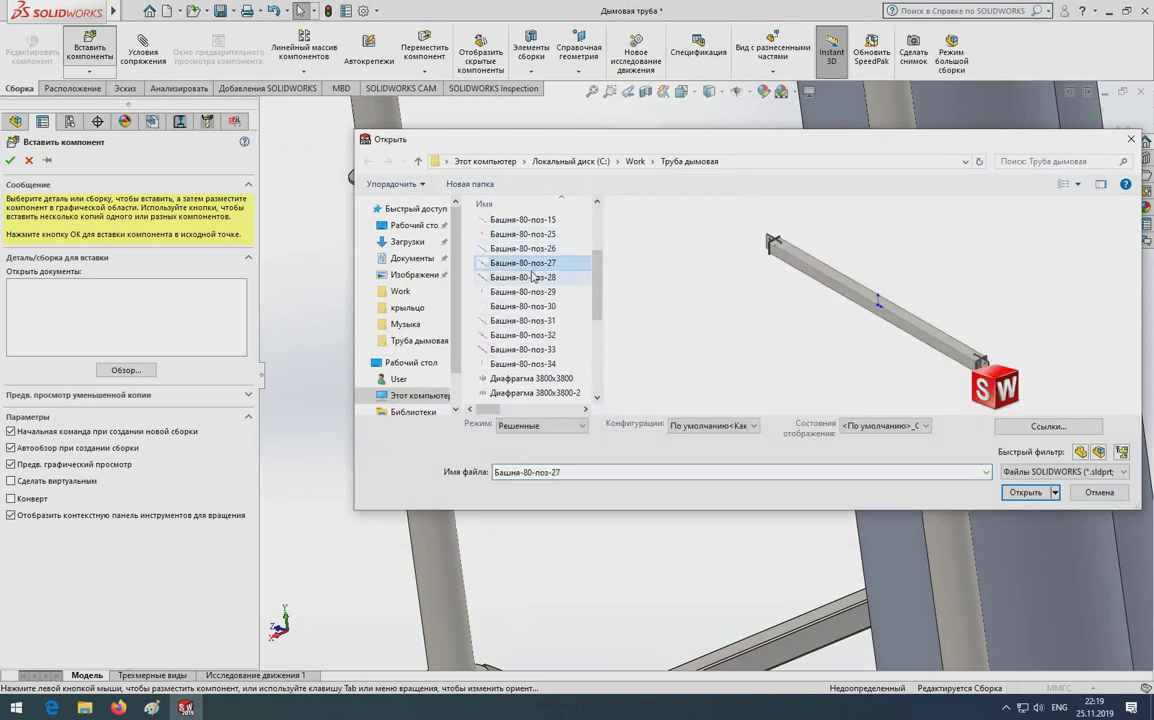
left_click(534, 277)
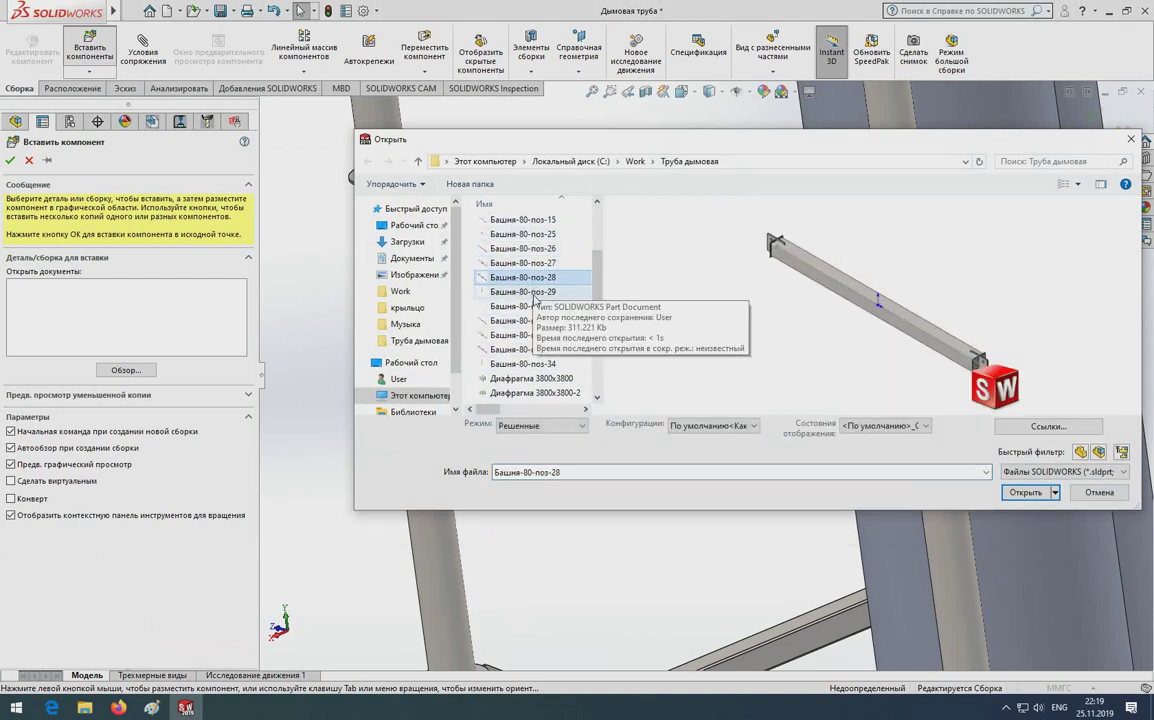
left_click(534, 292)
left_click(536, 306)
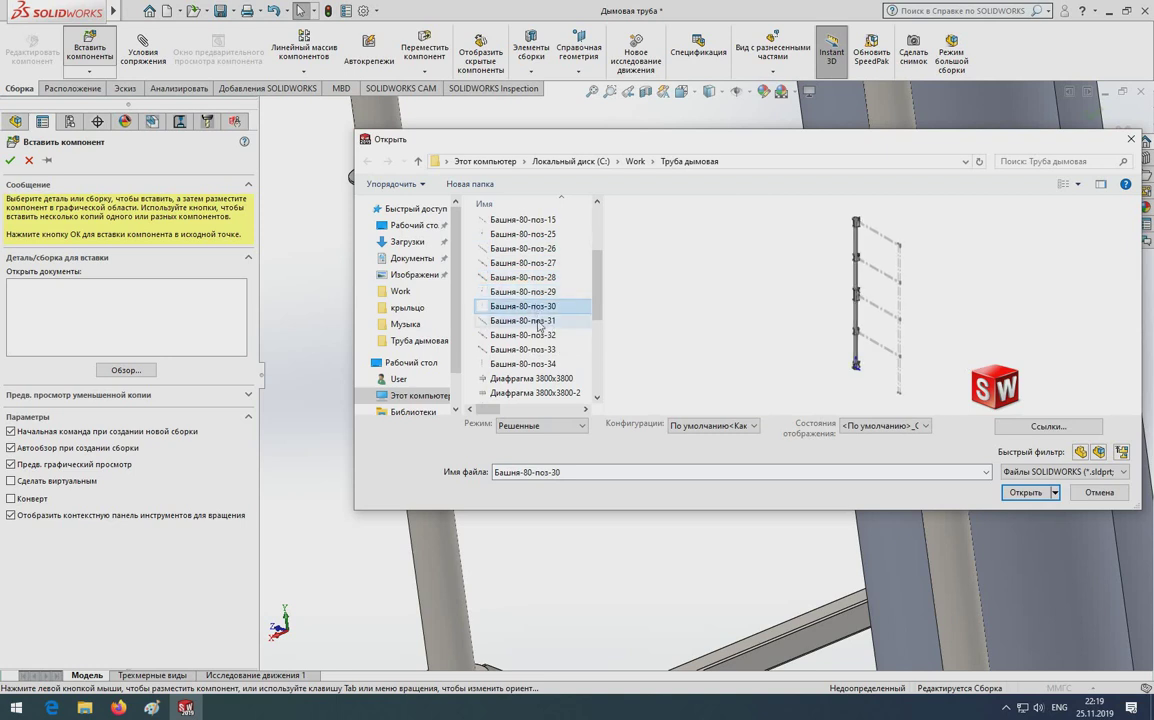
left_click(536, 321)
left_click(533, 336)
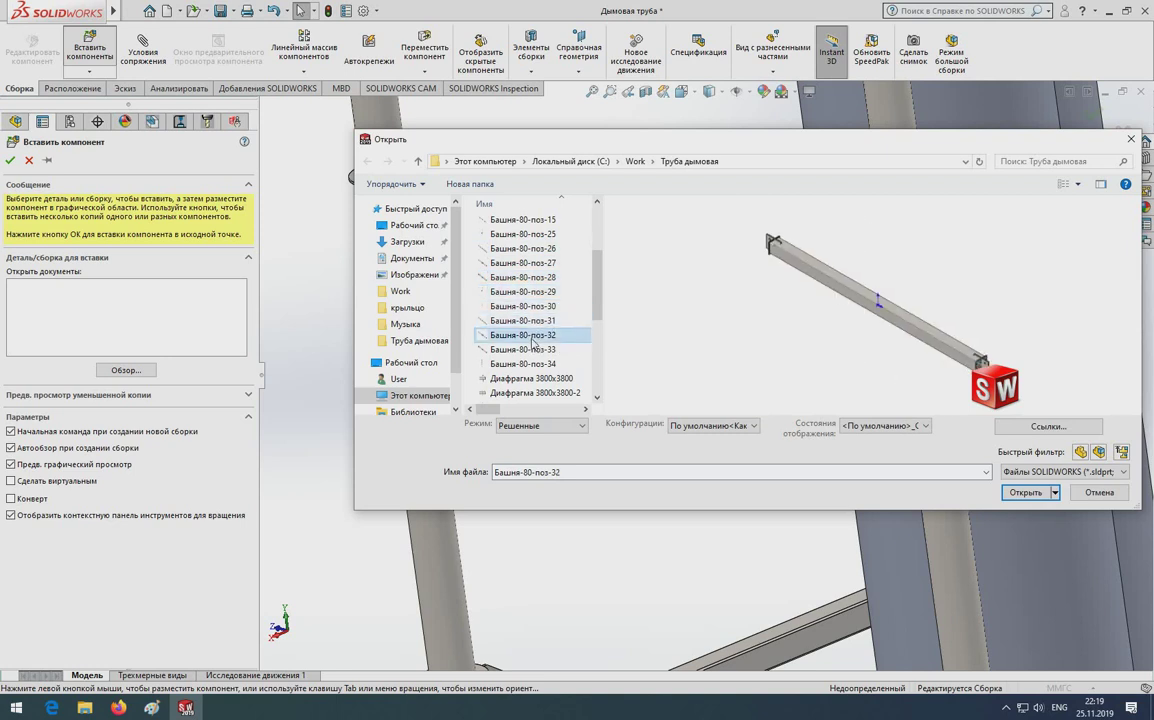
left_click(531, 351)
left_click(526, 321)
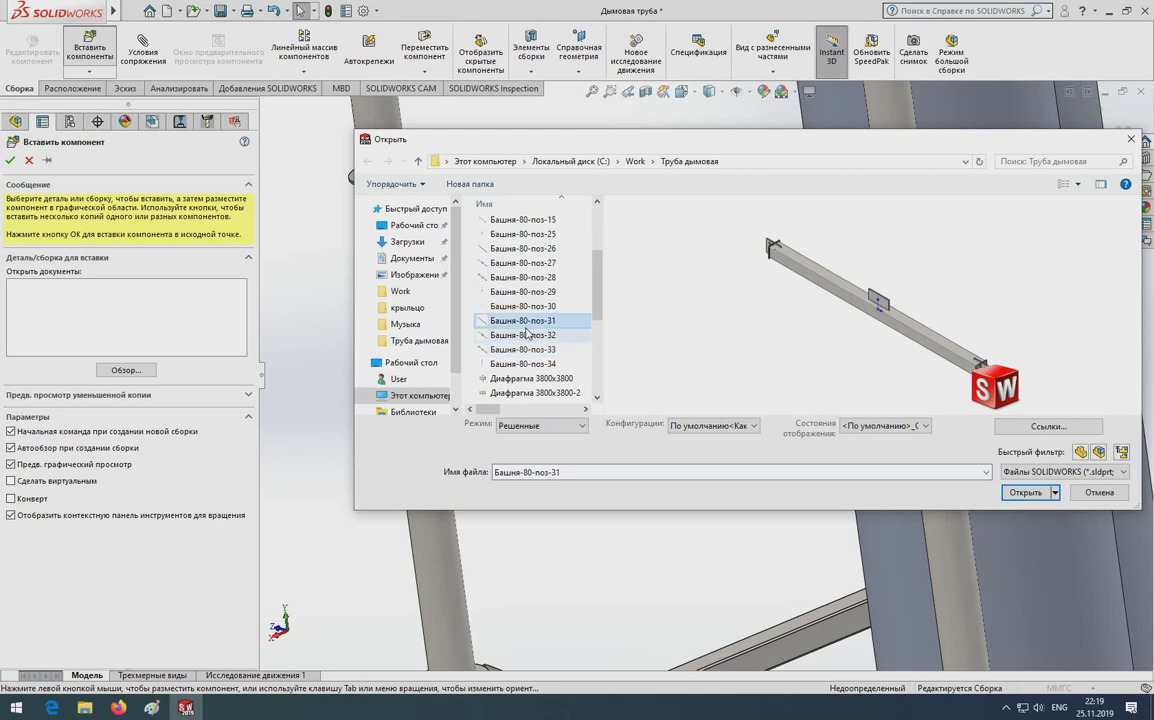
Select Башня-80-поз-31 through поз-33 together and load them for insertion
left_click(545, 364, "shift")
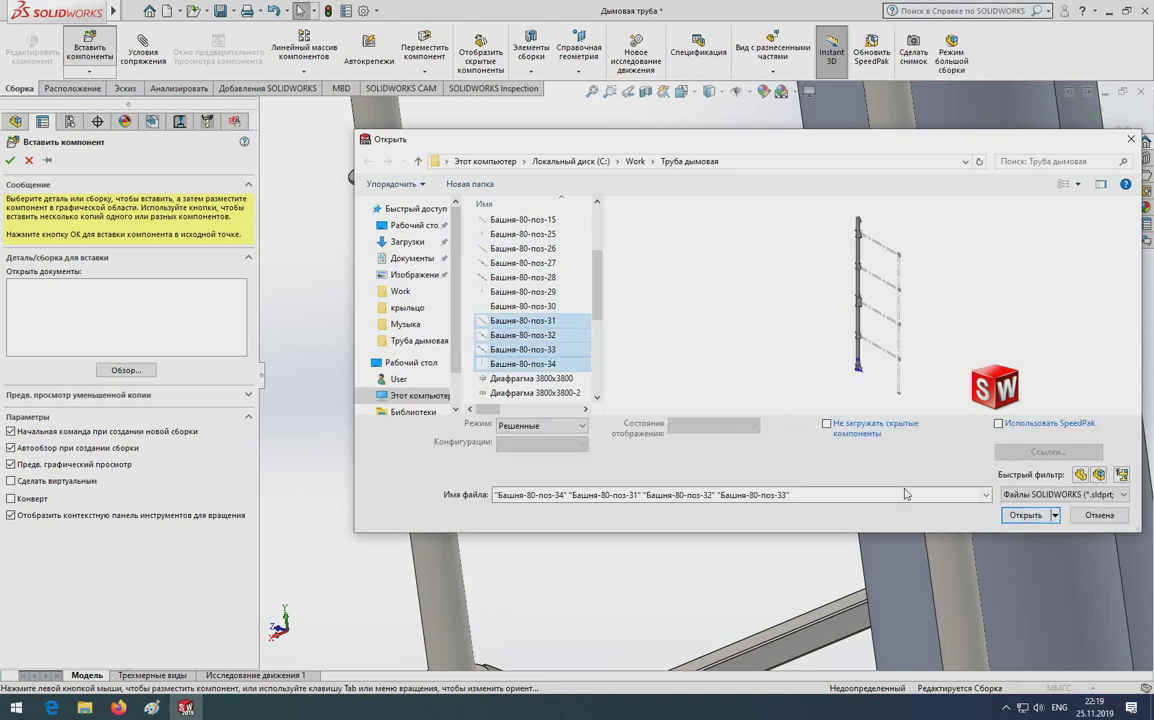
left_click(530, 363)
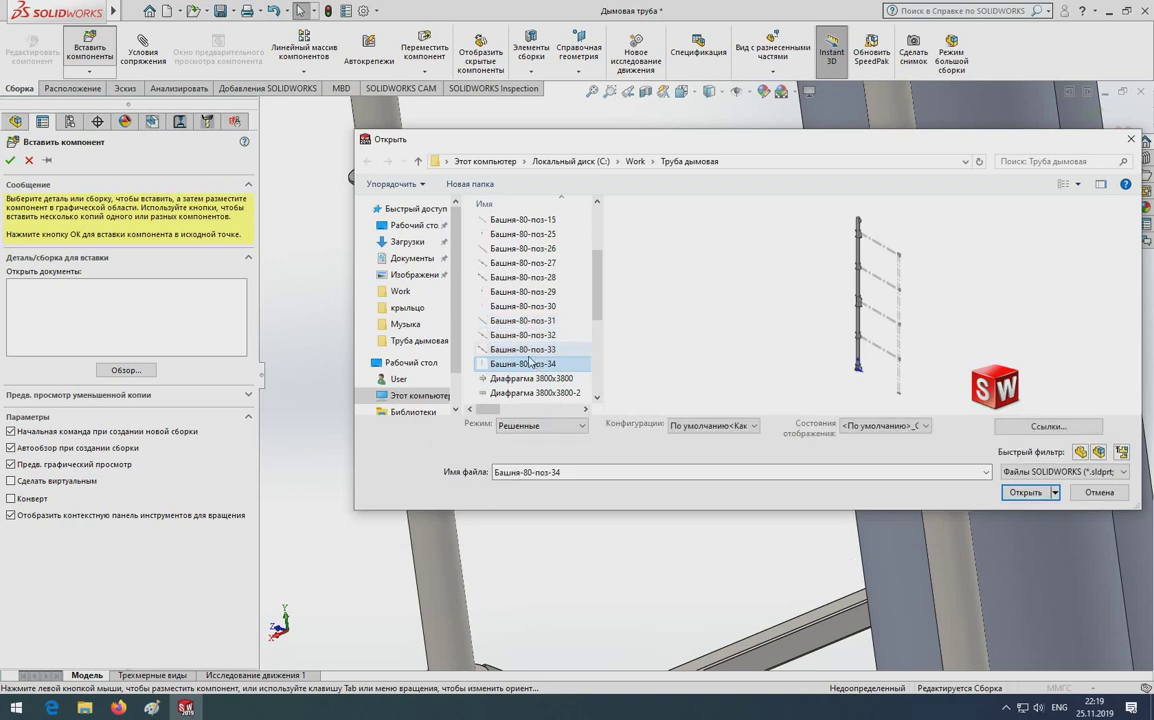
left_click(533, 351)
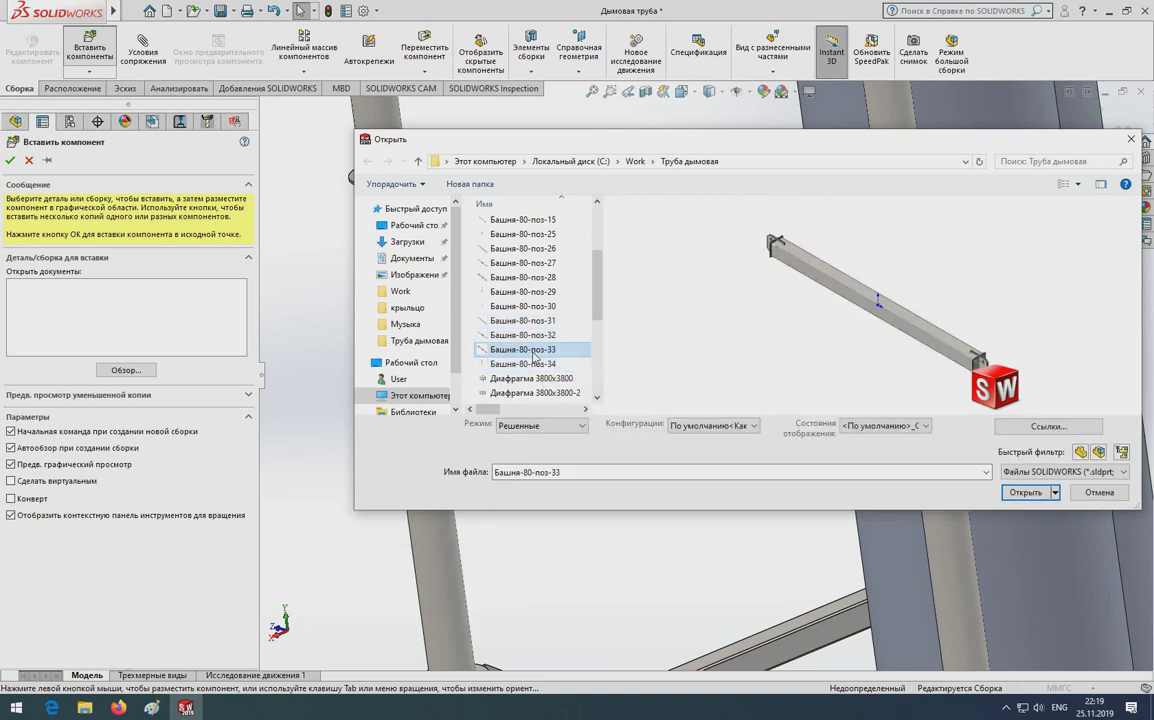
left_click(515, 326, "shift")
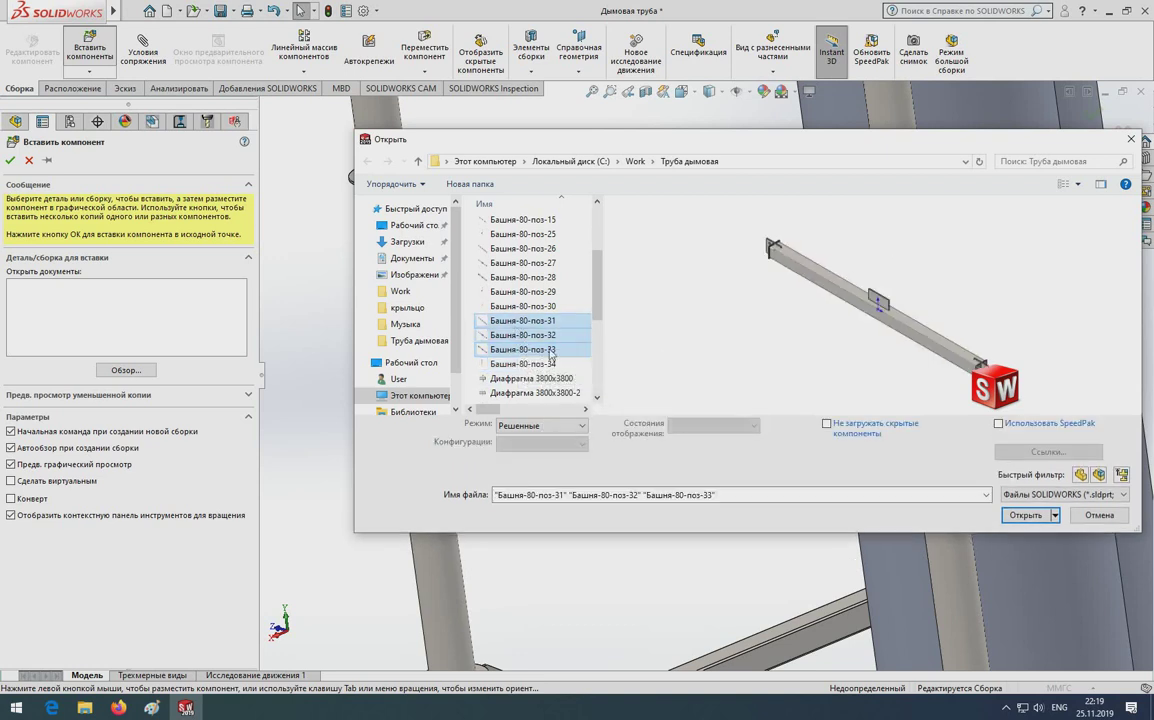
left_click(1038, 514)
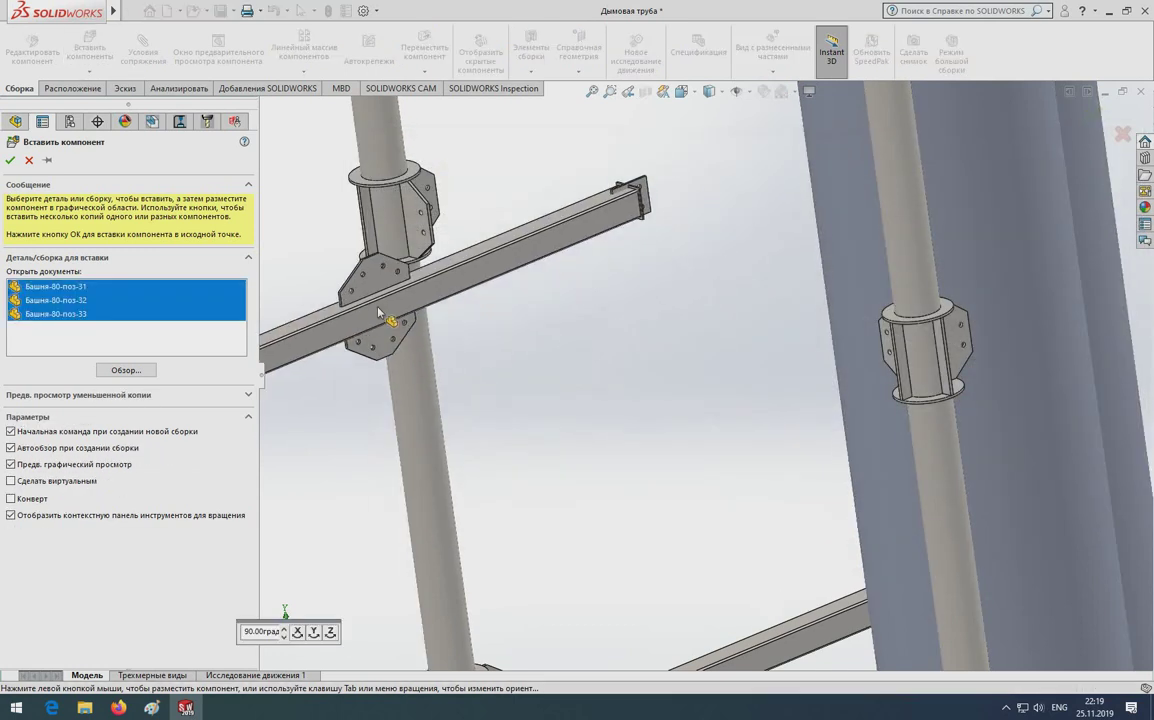
Drop beams поз-31, поз-32 and поз-33 one above another with default configurations
scroll(560, 372, "up", 5)
scroll(558, 372, "down", 3)
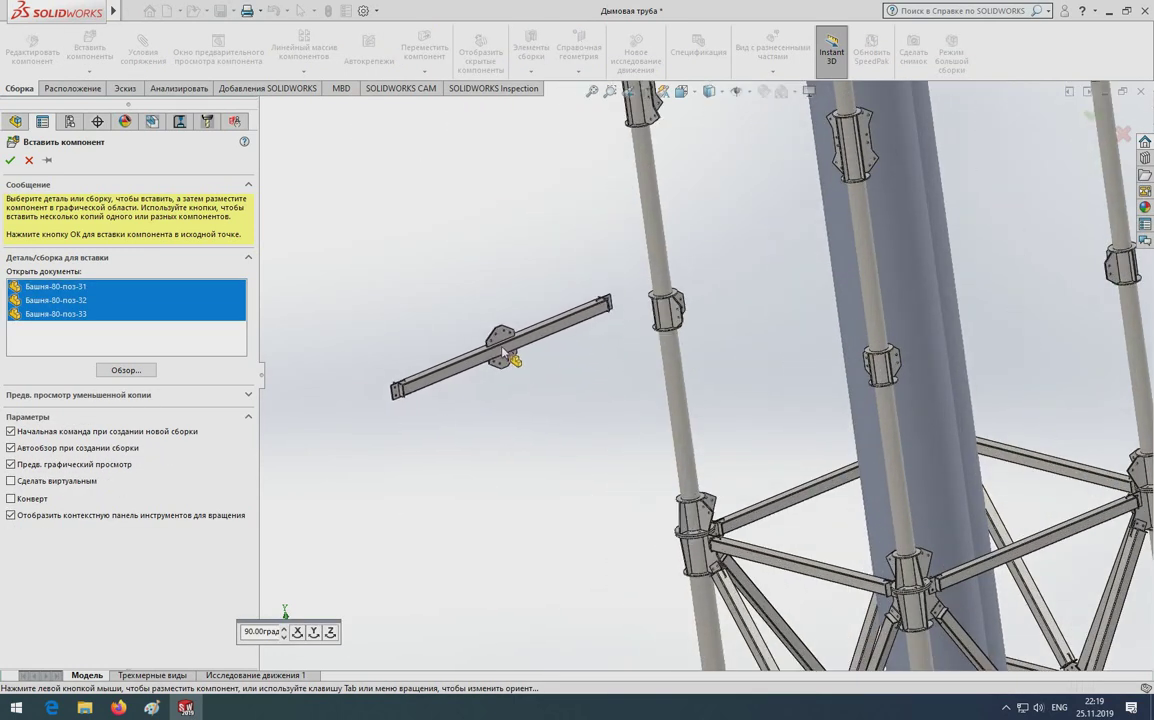
left_click(490, 360)
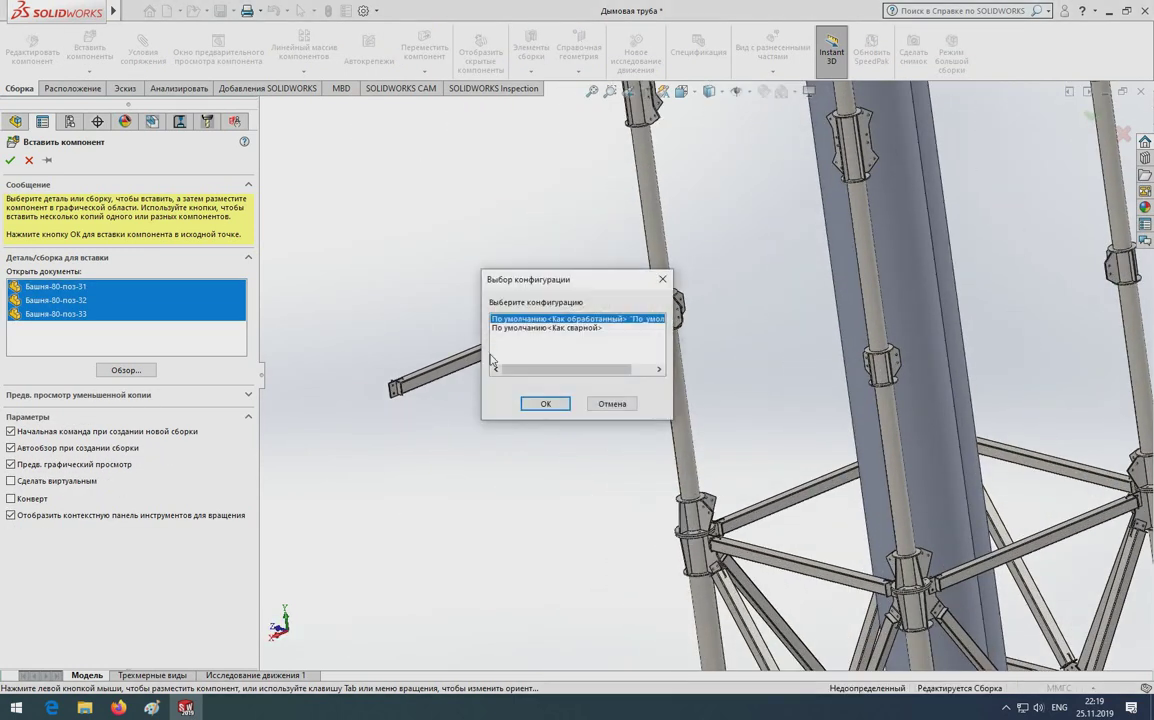
left_click(525, 406)
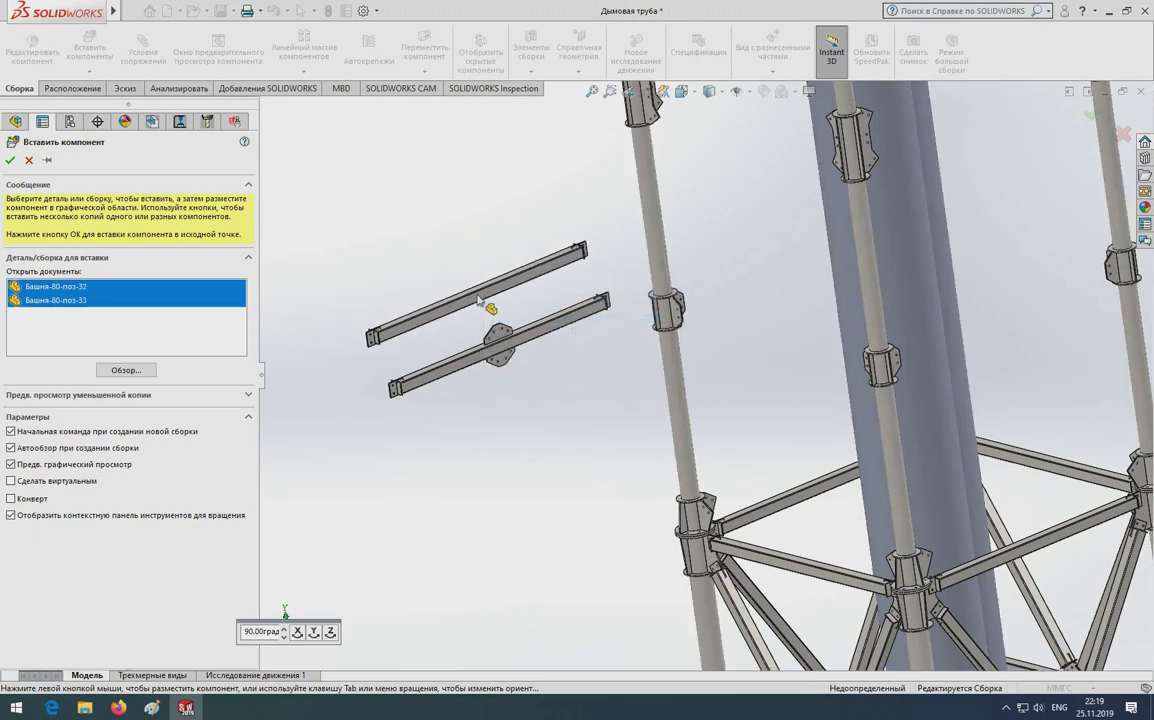
left_click(467, 304)
left_click(560, 405)
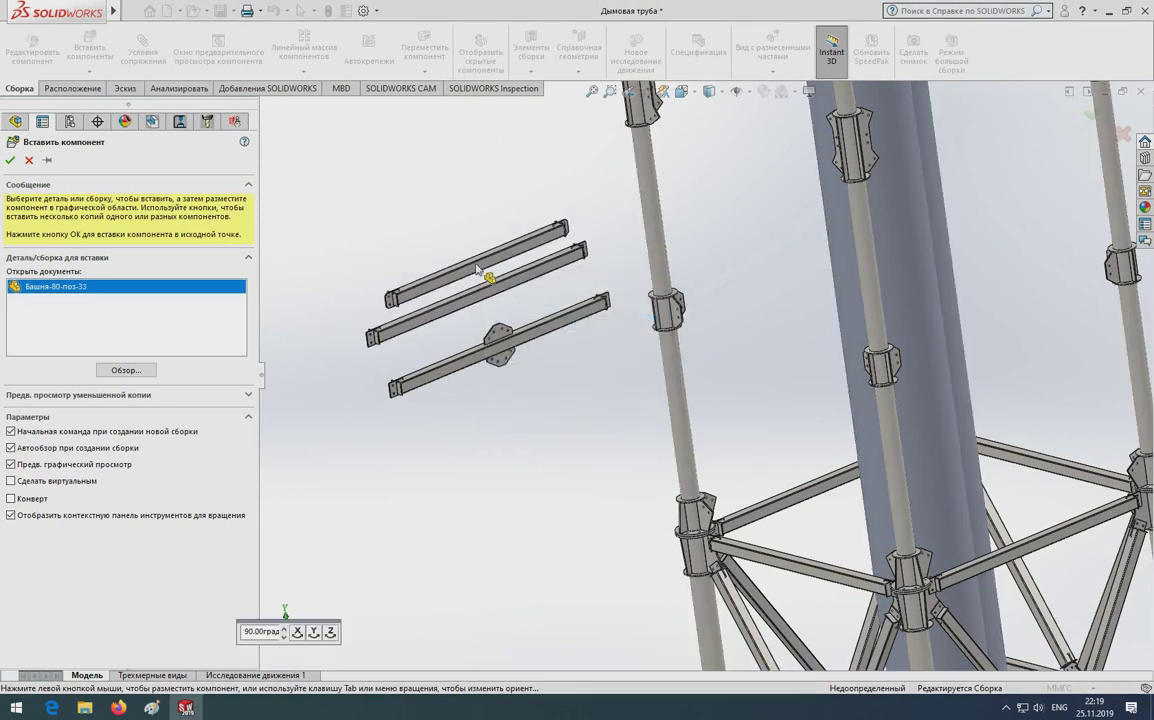
left_click(456, 265)
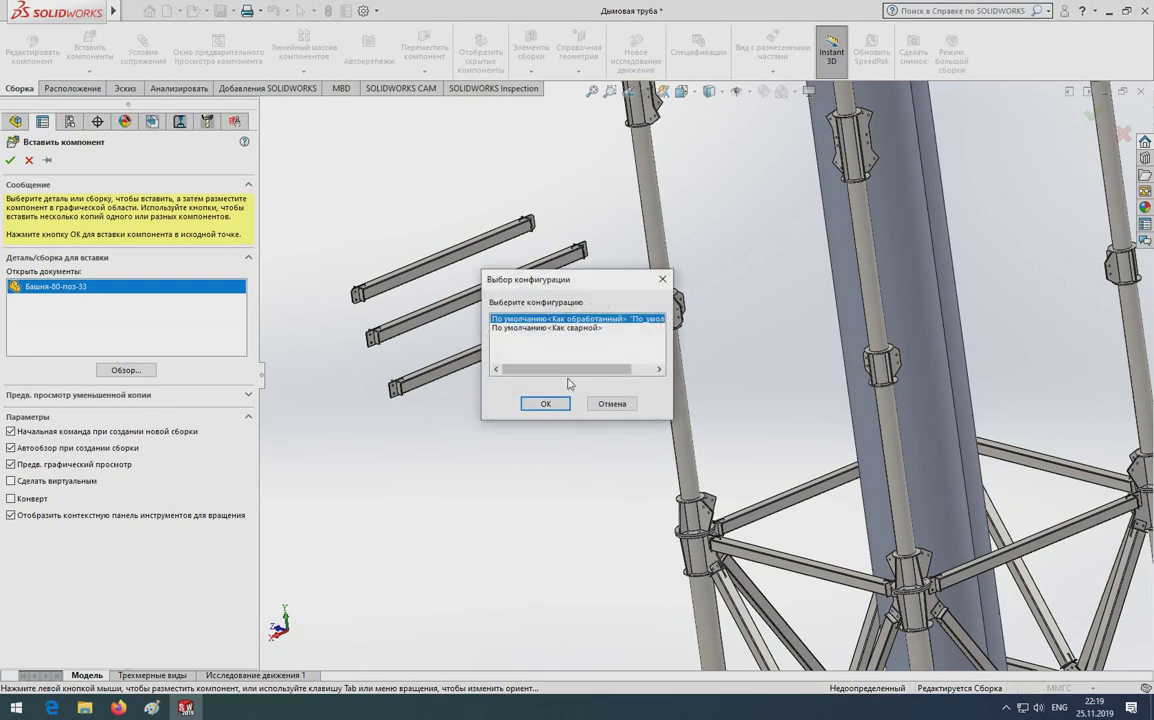
left_click(562, 405)
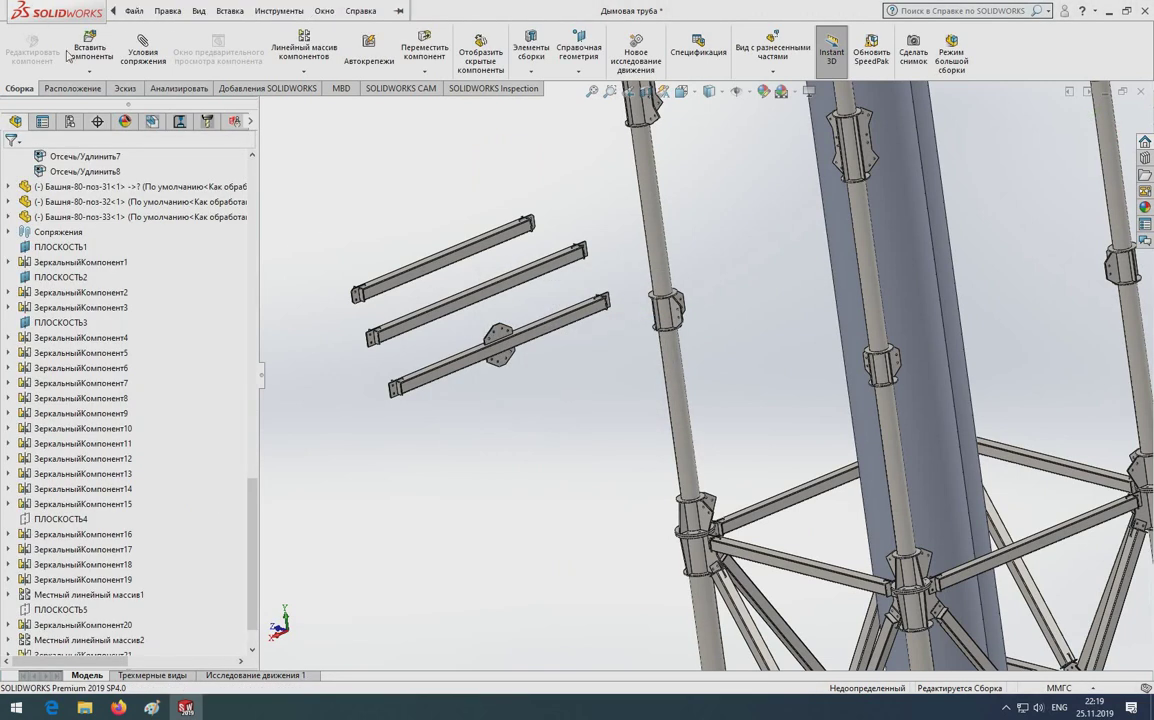
left_click(140, 50)
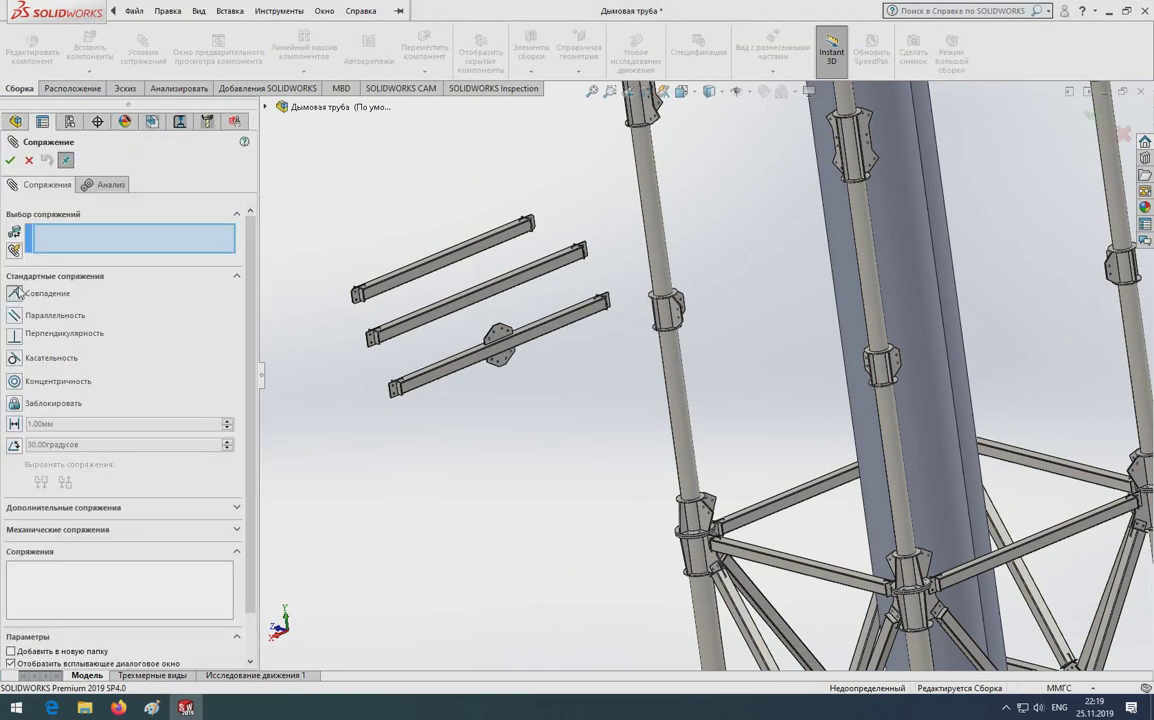
Make beam поз-31's end face coincident with the tower leg bracket face
scroll(865, 360, "down", 5)
left_click(830, 297)
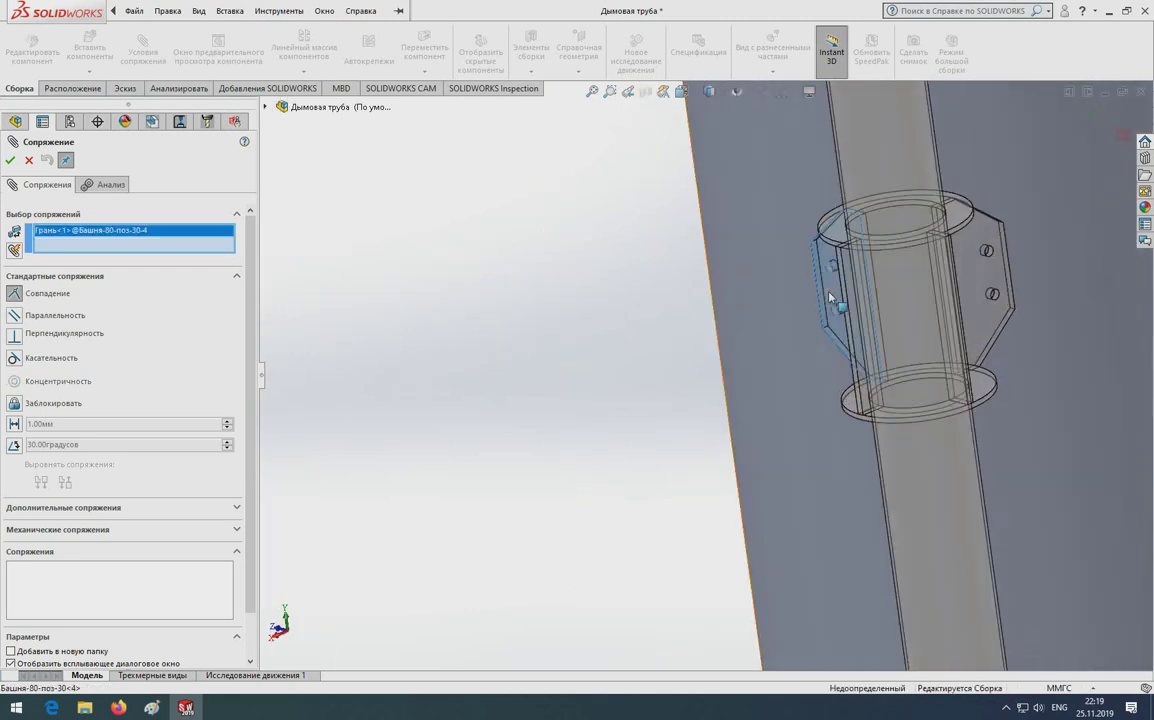
scroll(830, 297, "up", 5)
scroll(452, 328, "down", 5)
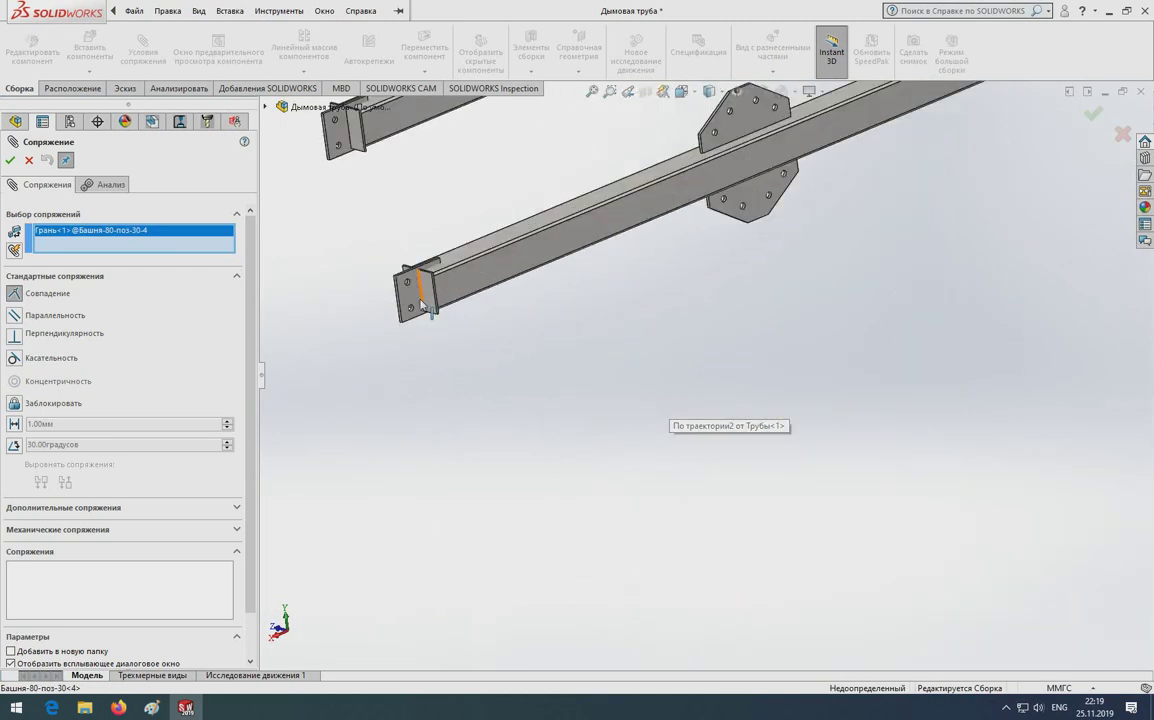
left_click(421, 305)
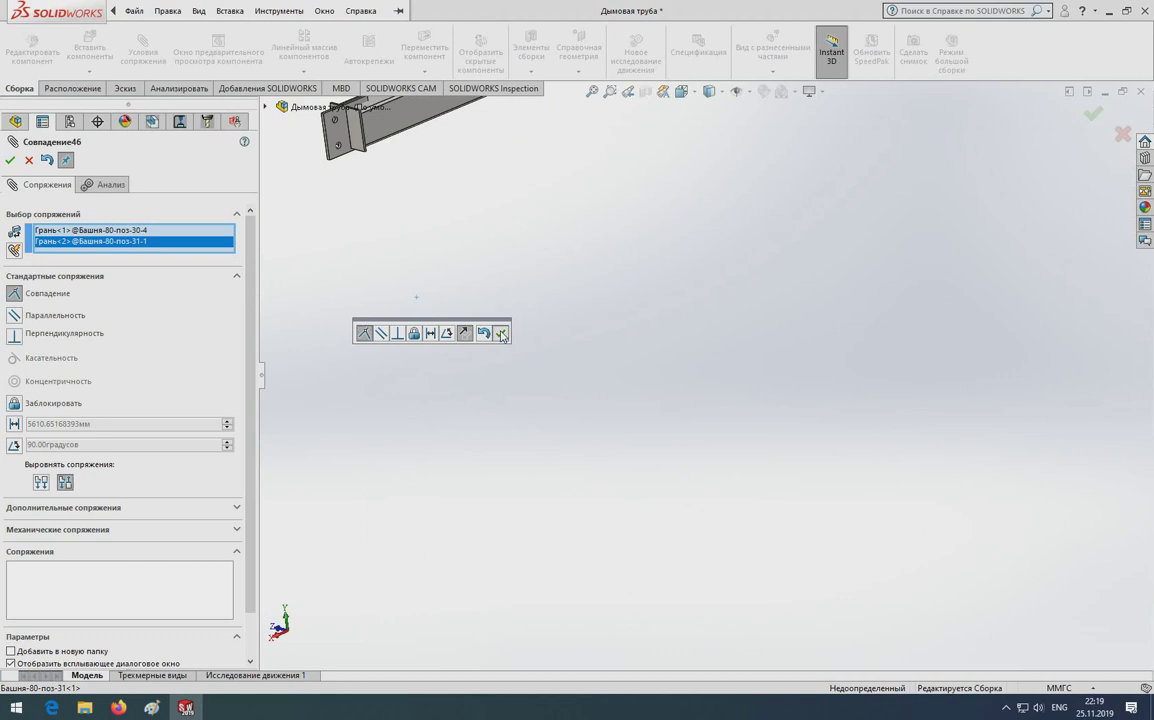
left_click(501, 333)
Align the upper bolt hole of the end plate with the bracket hole using a Concentric mate
scroll(432, 319, "up", 2)
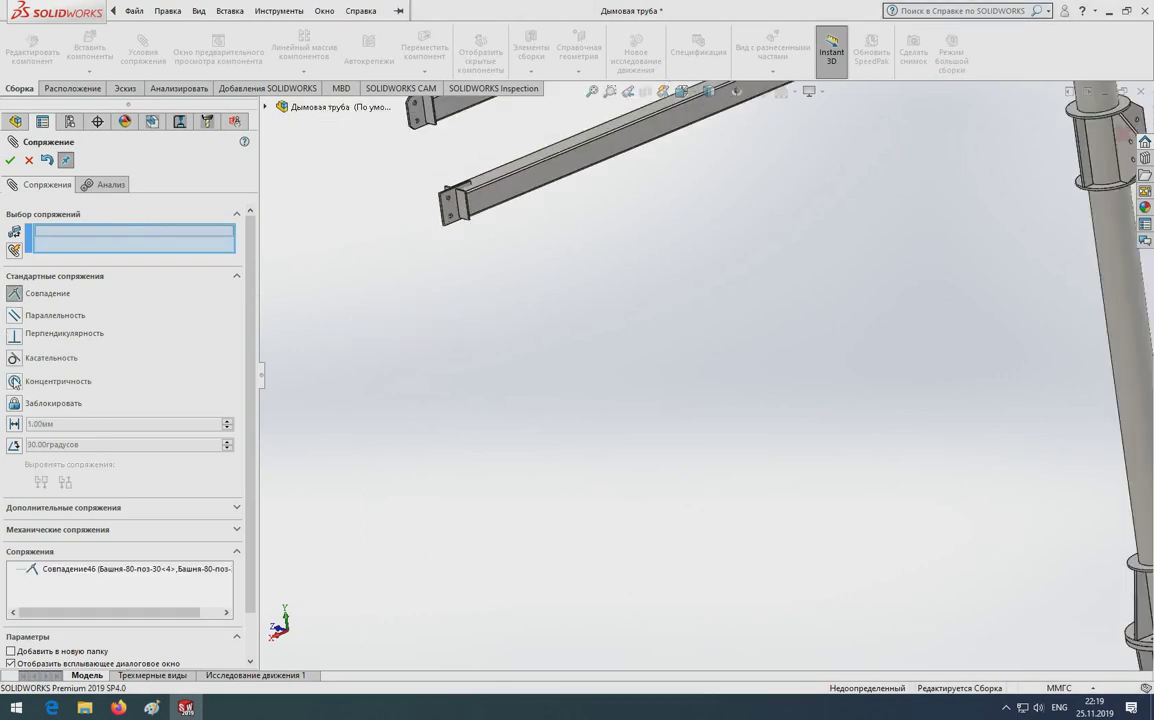
scroll(669, 335, "up", 3)
scroll(690, 330, "down", 5)
scroll(696, 325, "down", 3)
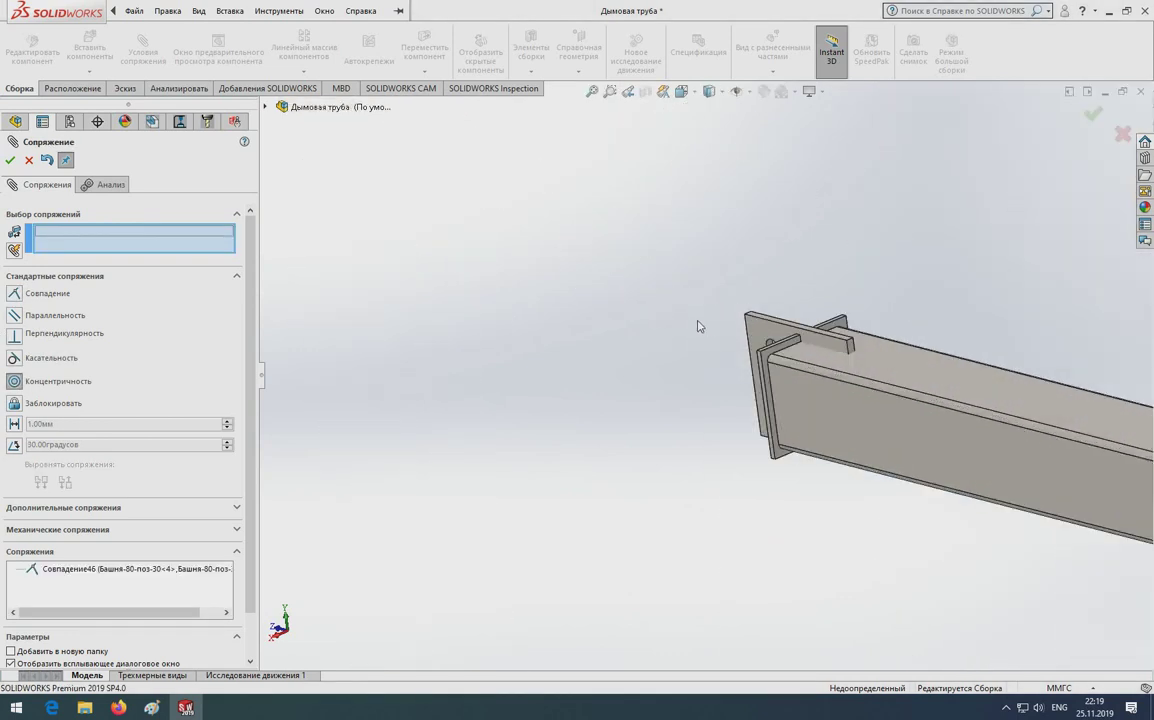
scroll(720, 338, "down", 3)
left_click(505, 312)
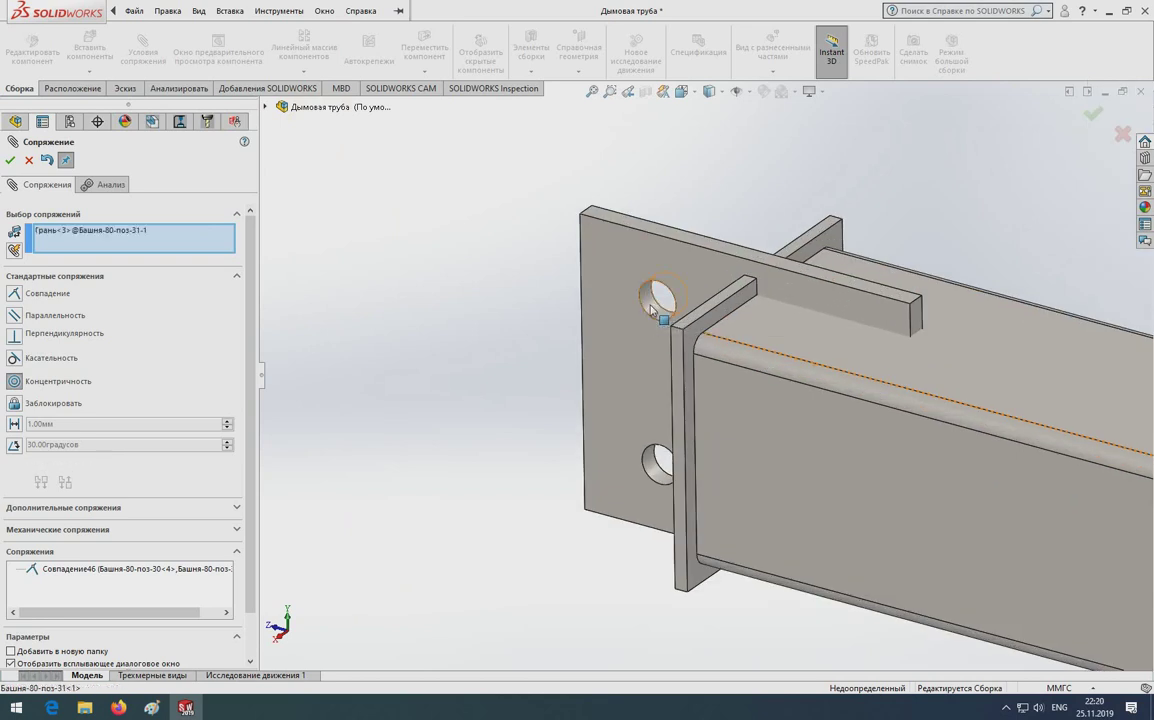
scroll(495, 300, "up", 3)
scroll(495, 300, "up", 4)
scroll(420, 307, "down", 2)
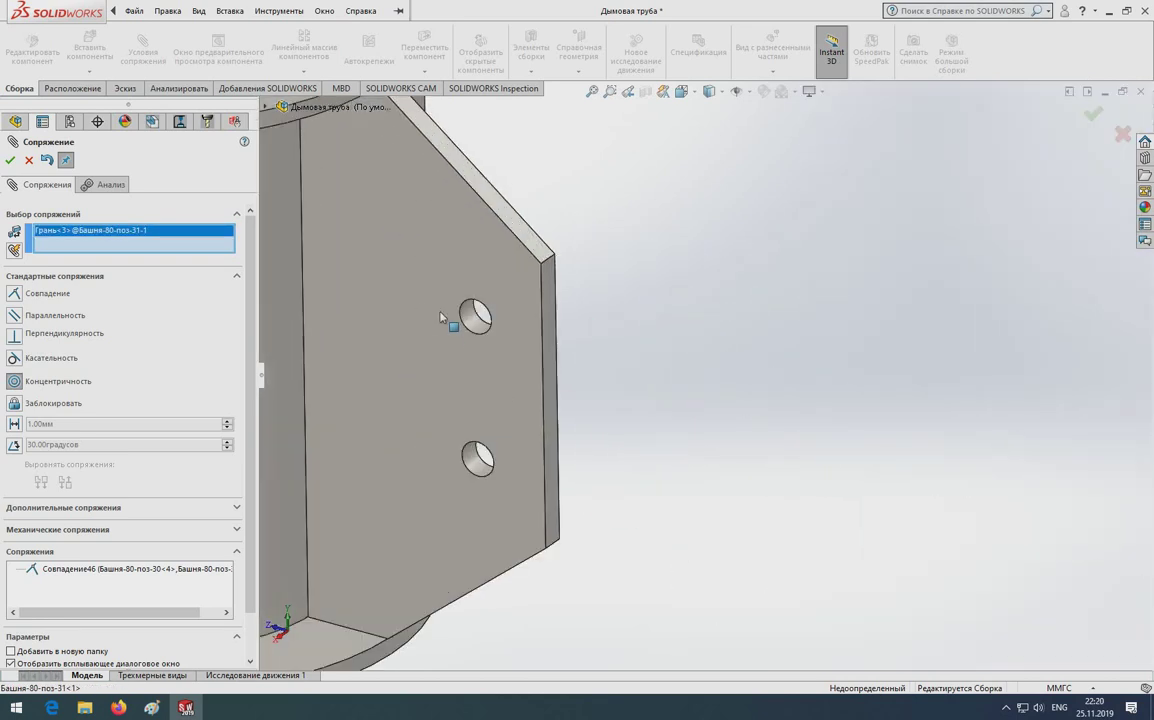
left_click(440, 342)
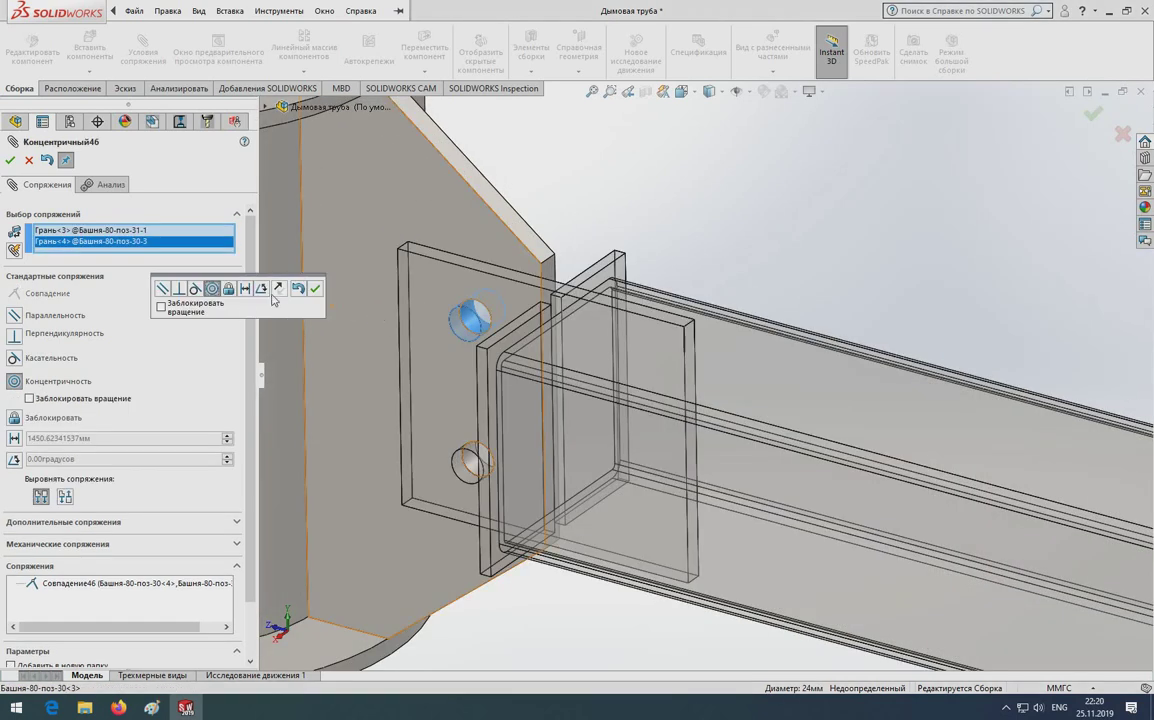
left_click(315, 291)
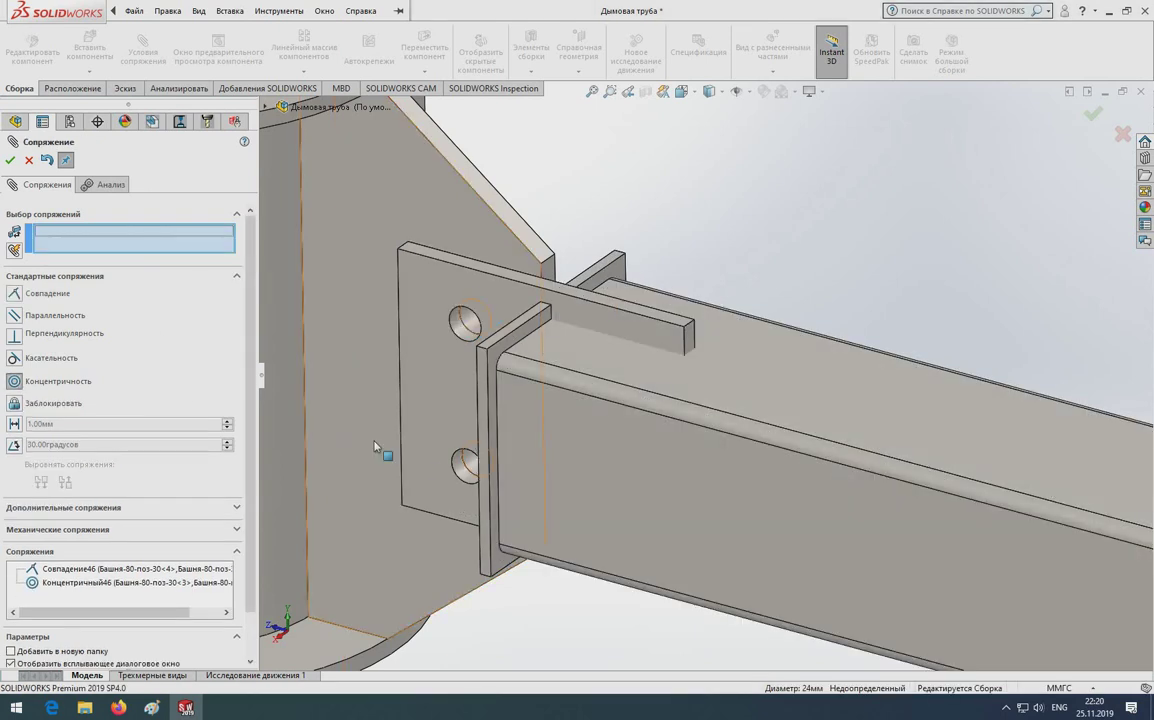
Add a second Concentric mate aligning the lower bolt holes, then zoom to review the joint
scroll(430, 485, "down", 2)
scroll(468, 474, "down", 2)
left_click(560, 425)
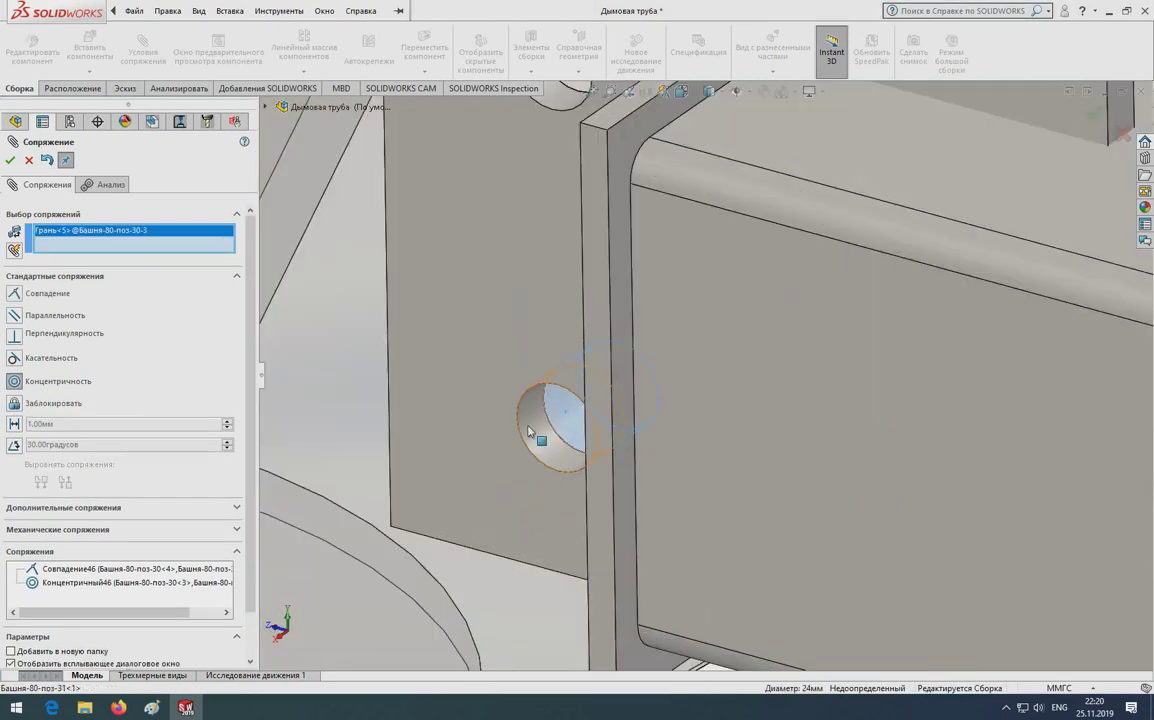
left_click(535, 438)
left_click(510, 448)
scroll(541, 463, "up", 5)
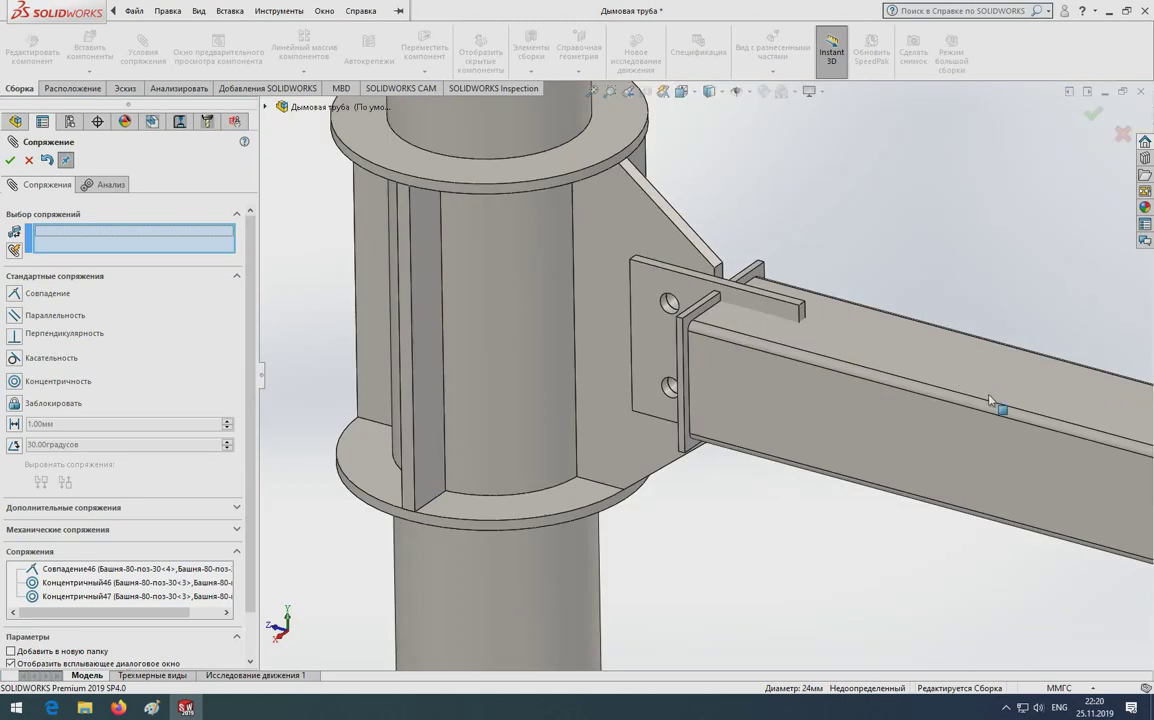
scroll(1080, 492, "down", 2)
scroll(914, 471, "down", 2)
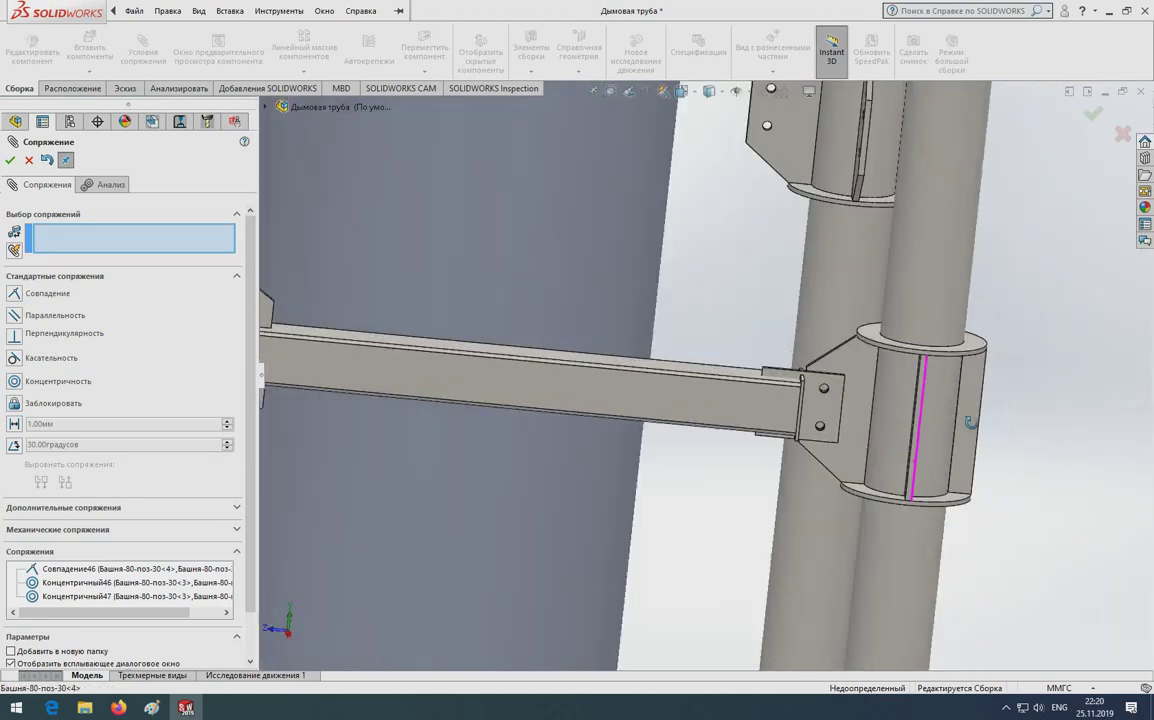
scroll(668, 418, "up", 6)
scroll(655, 425, "down", 1)
scroll(640, 435, "down", 2)
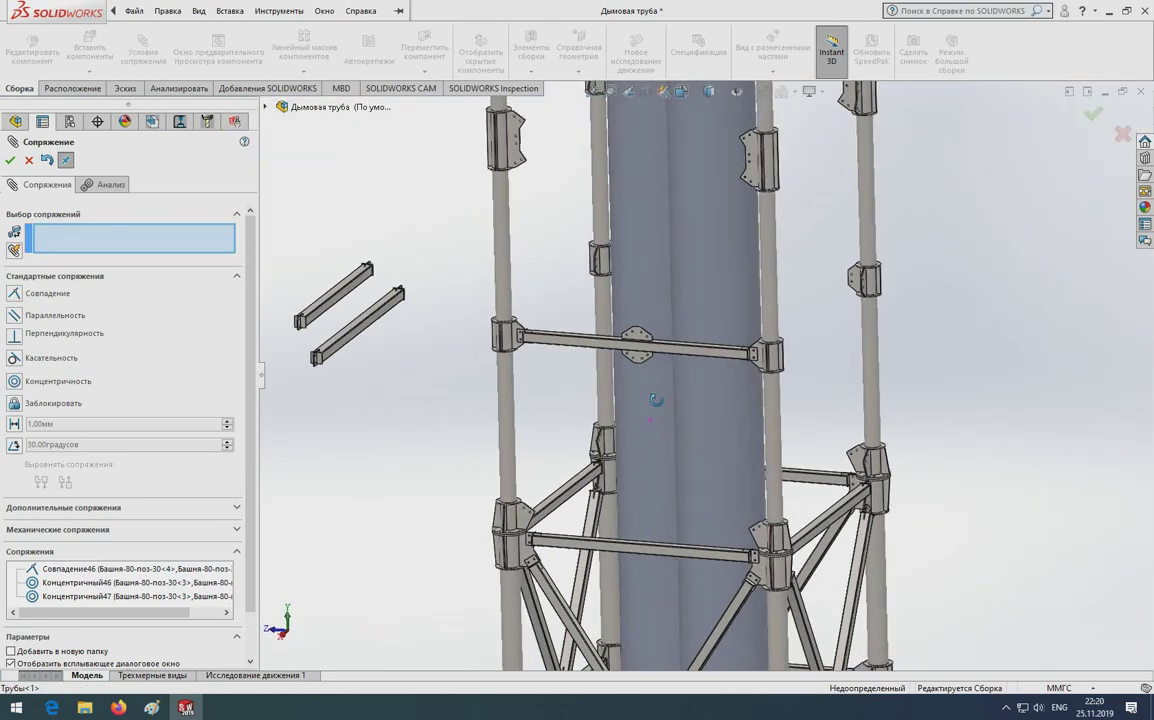
scroll(625, 445, "down", 1)
scroll(617, 452, "down", 1)
scroll(617, 452, "up", 3)
scroll(489, 386, "up", 2)
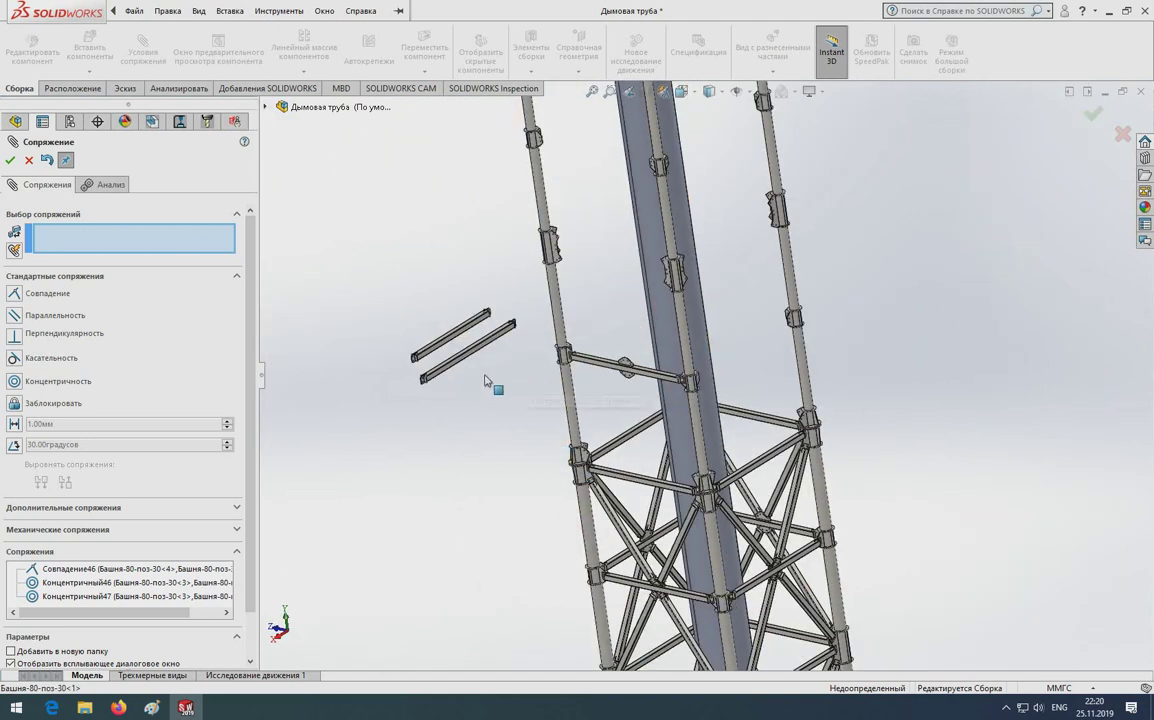
scroll(480, 350, "down", 1)
scroll(477, 343, "down", 2)
scroll(476, 343, "up", 1)
scroll(581, 351, "down", 4)
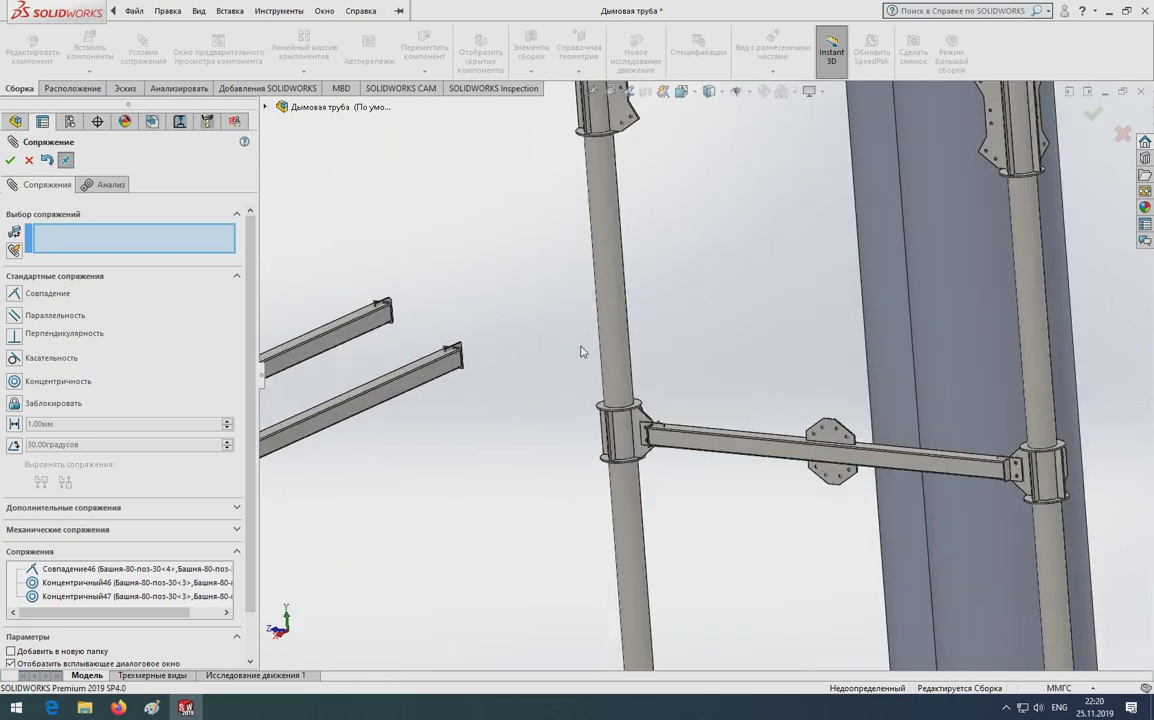
Close the previous mates and start a new Mate session for the lower loose beam
left_click(11, 161)
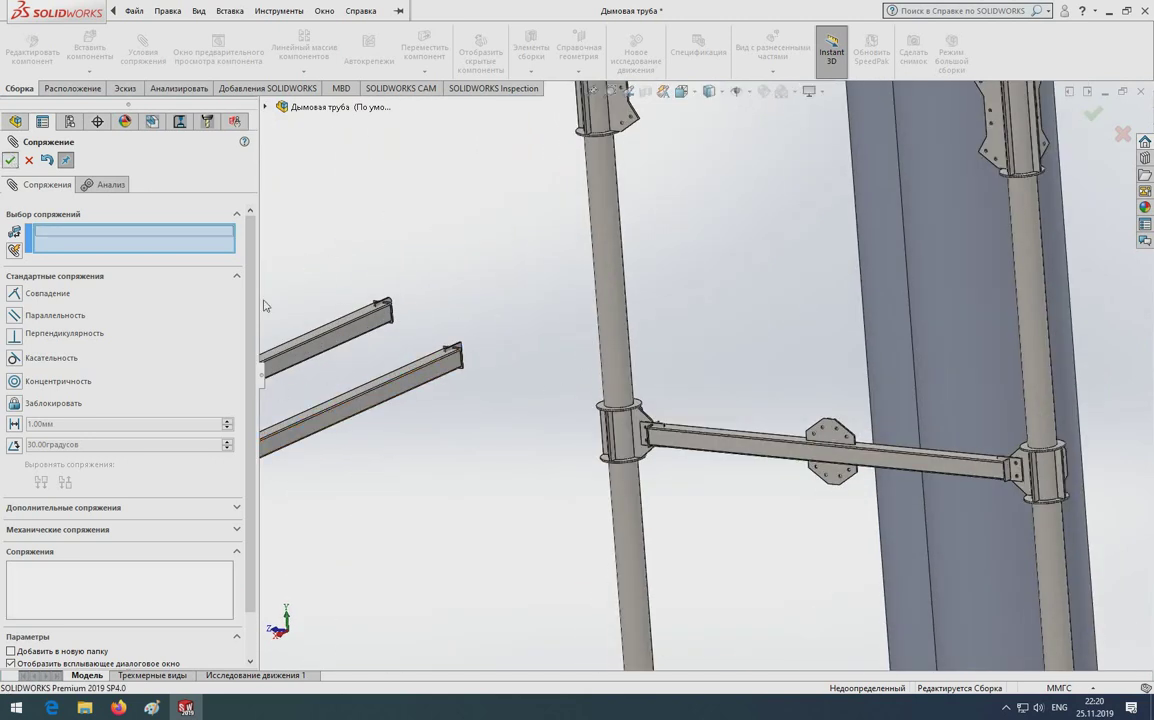
left_click(361, 408)
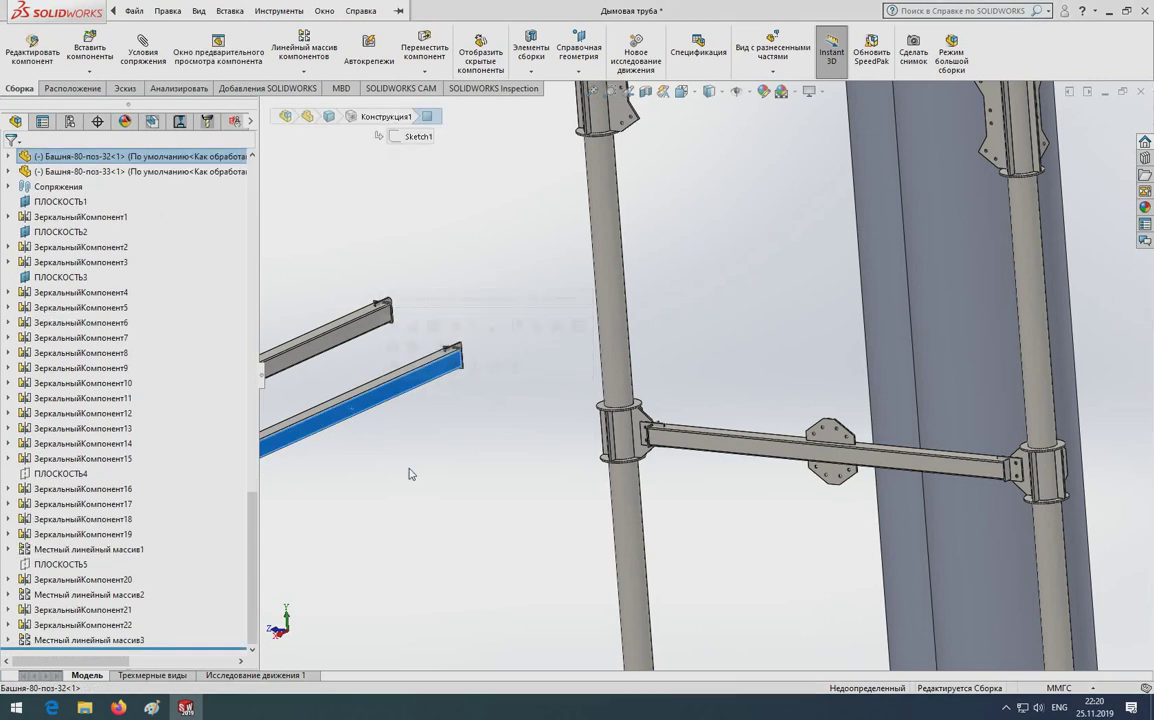
left_click(405, 525)
left_click(143, 52)
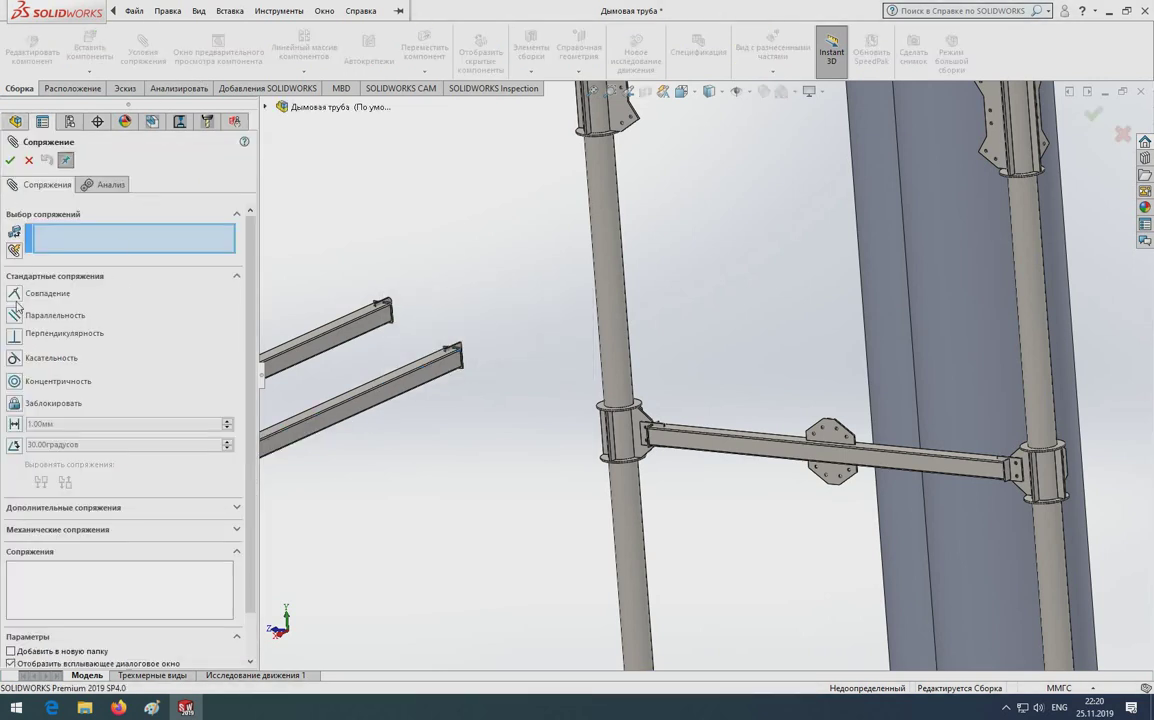
Mate beam поз-32's end face flush against the поз-30 bracket plate with Coincident
key("z")
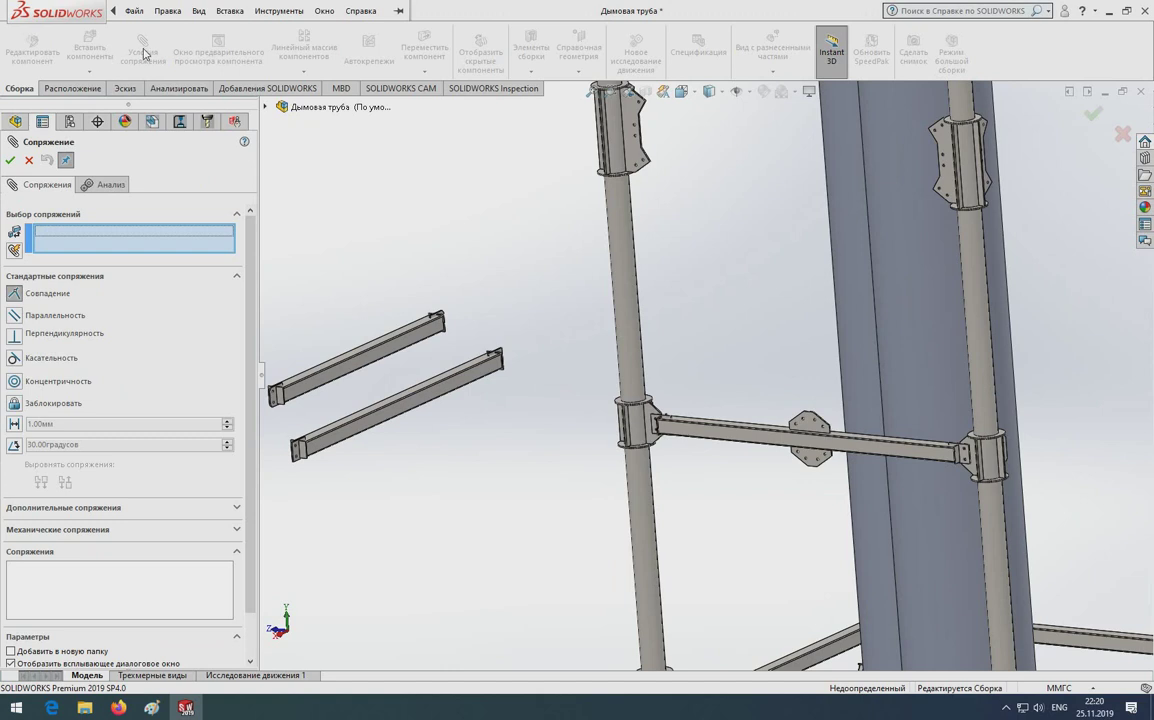
scroll(348, 469, "down", 3)
scroll(348, 469, "down", 3)
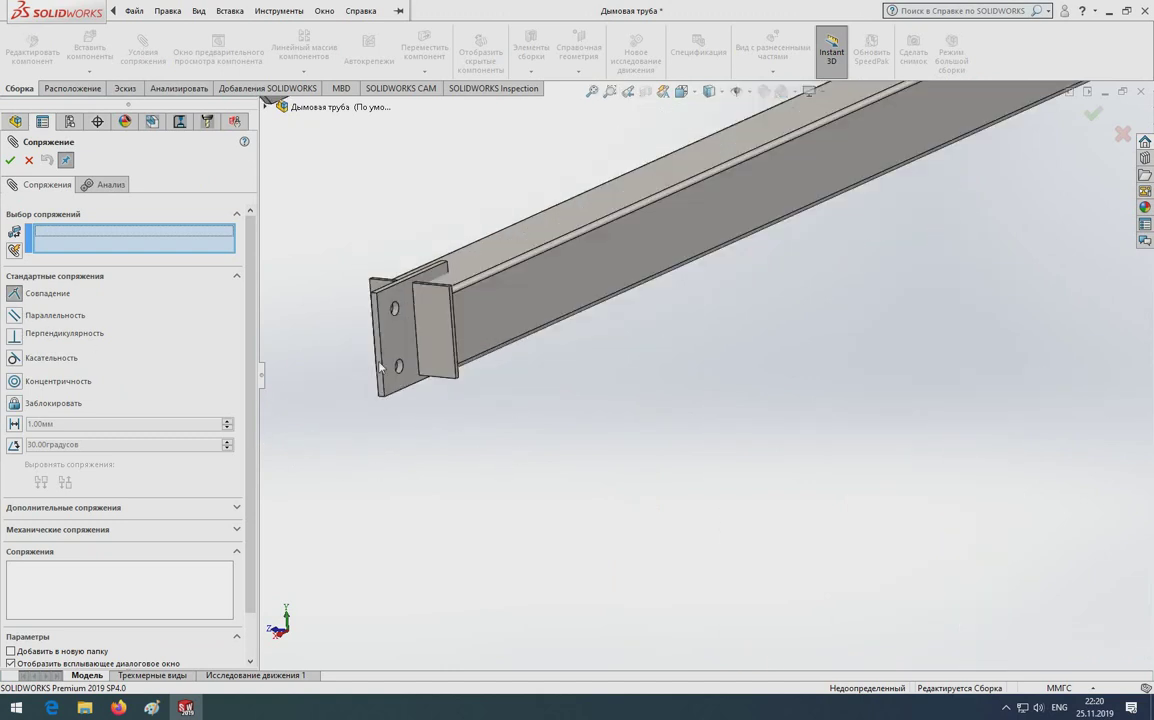
left_click(395, 330)
scroll(818, 334, "up", 2)
scroll(818, 334, "up", 2)
scroll(850, 304, "down", 2)
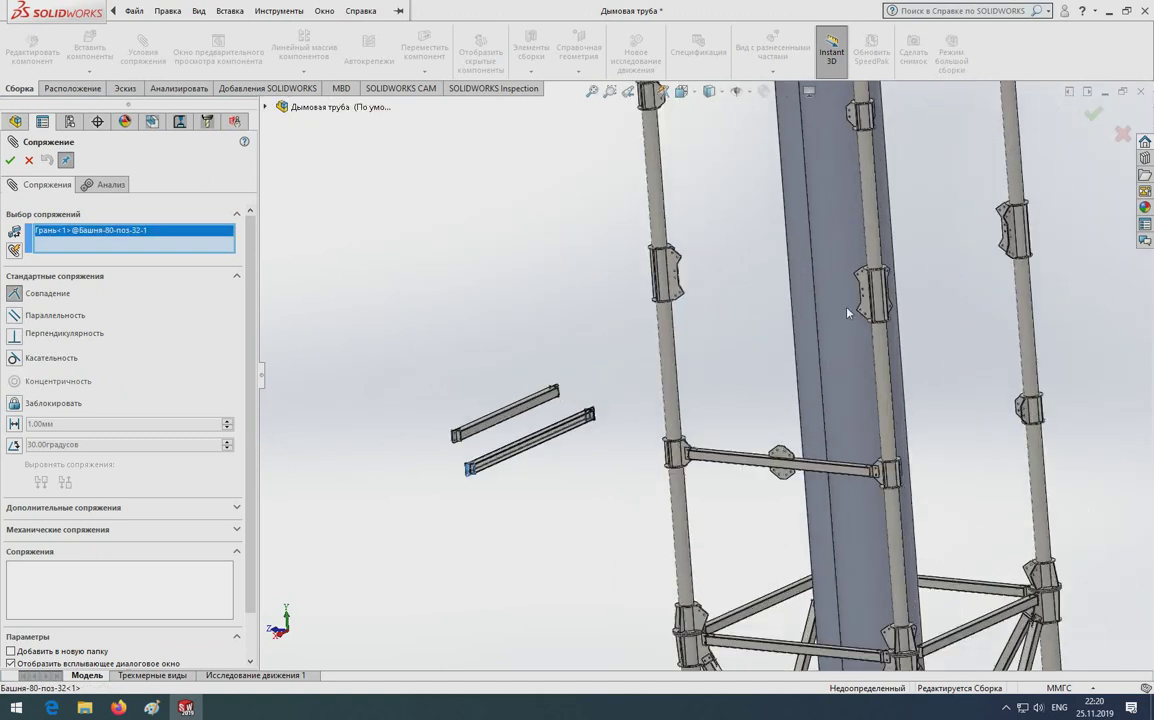
scroll(840, 307, "down", 2)
scroll(850, 300, "down", 3)
left_click(858, 294)
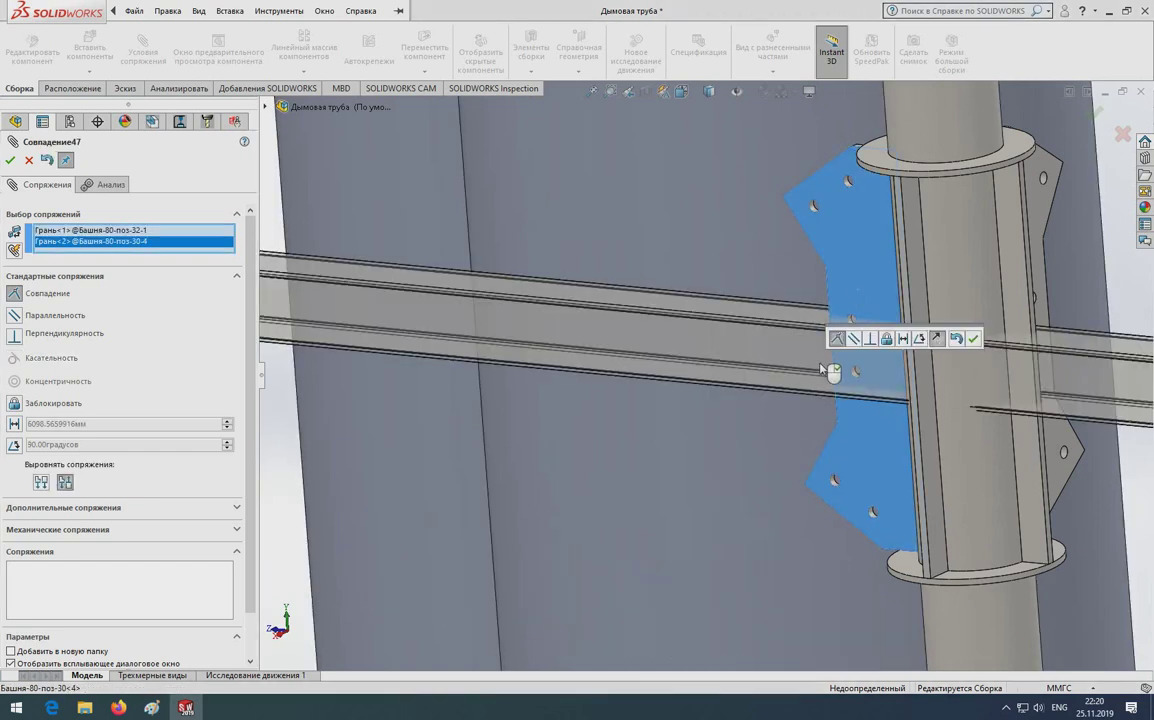
left_click(970, 340)
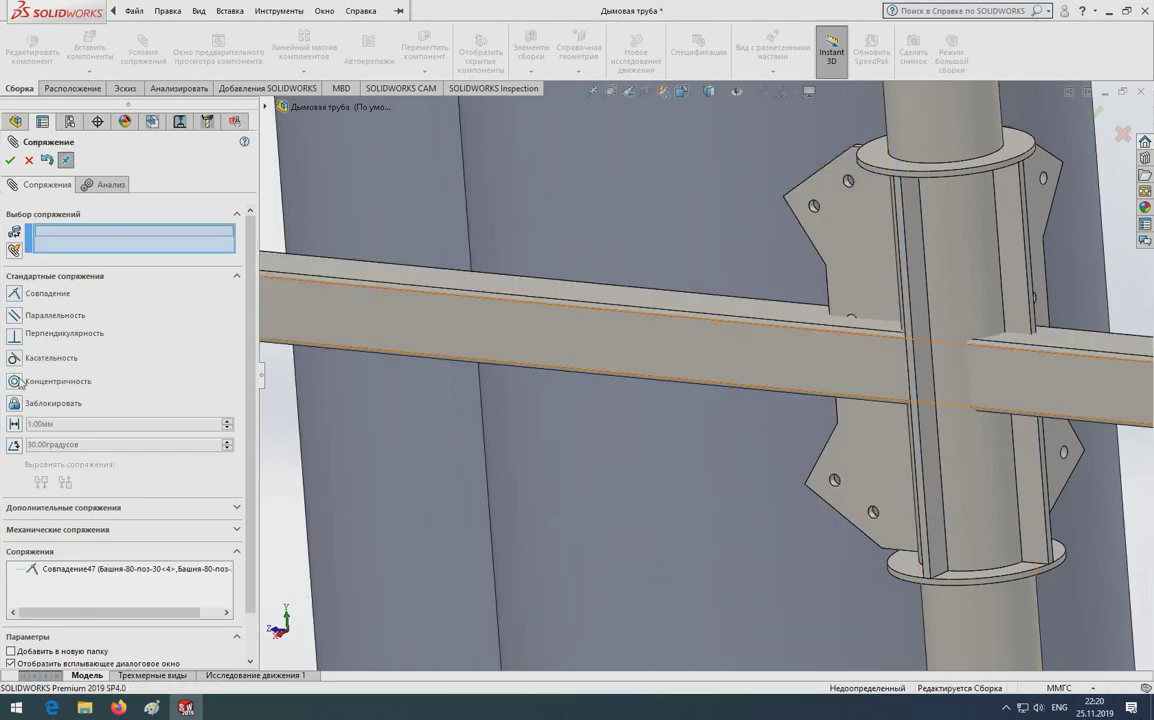
Align the first end-plate bolt hole with the bracket hole using a Concentric mate
scroll(469, 402, "up", 2)
scroll(470, 360, "down", 4)
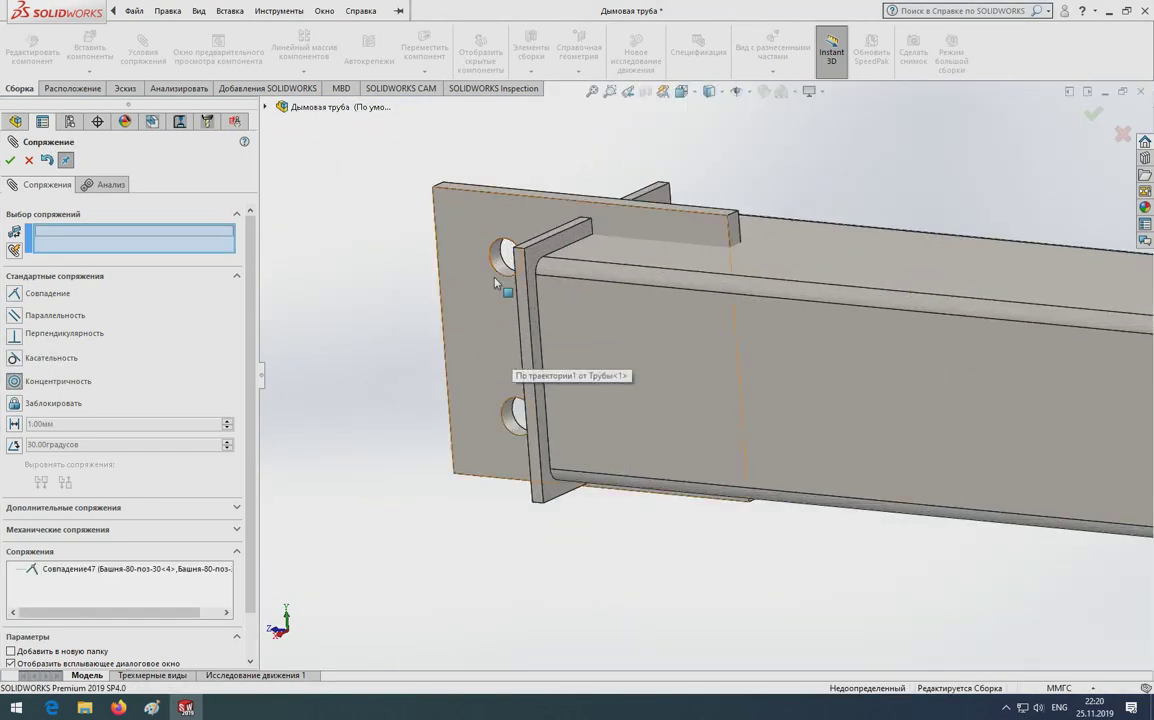
left_click(505, 264)
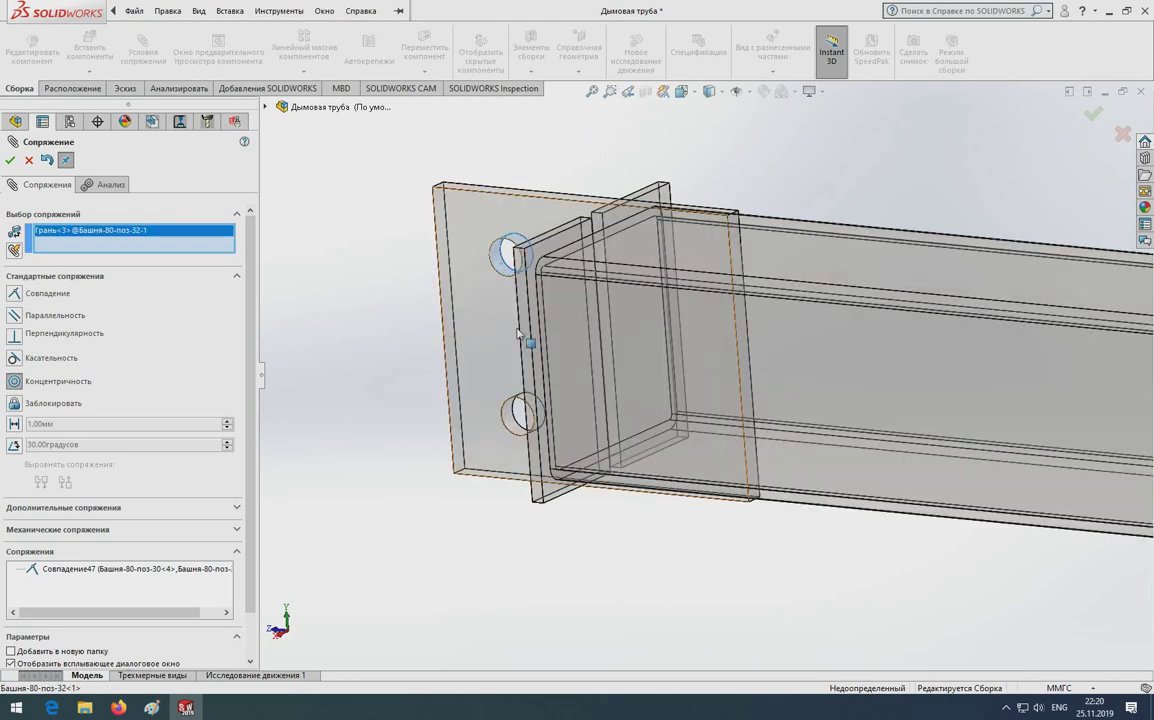
scroll(530, 335, "up", 3)
scroll(543, 336, "up", 2)
scroll(448, 347, "down", 2)
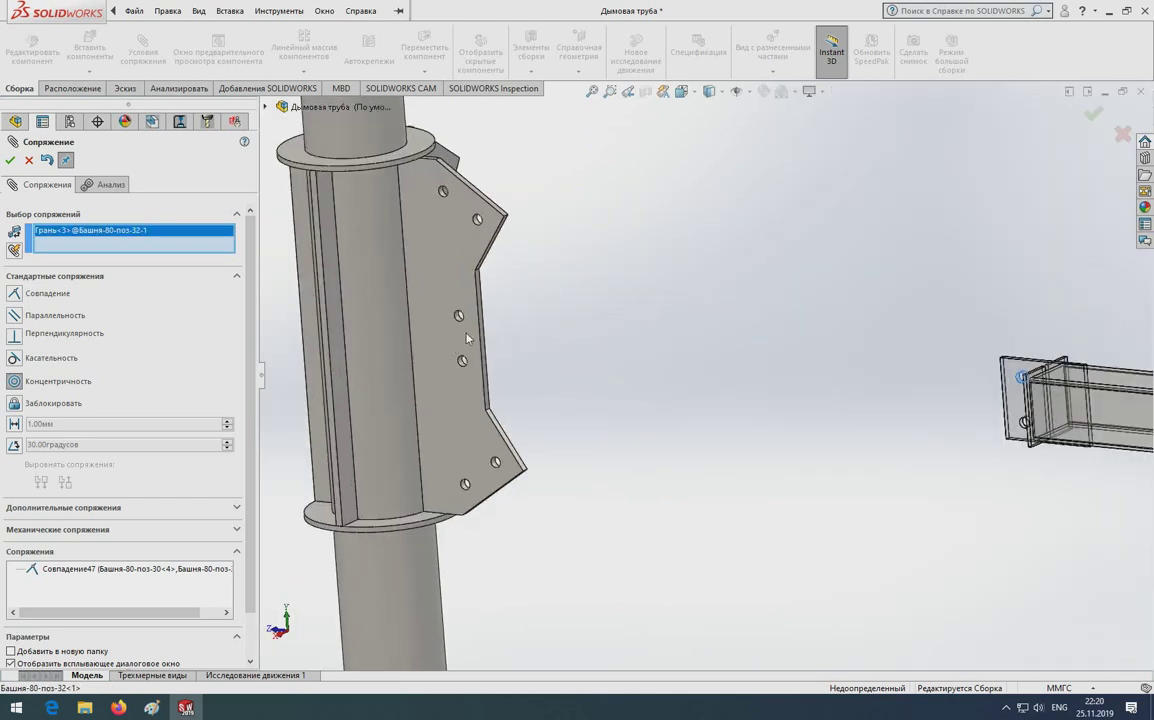
scroll(515, 335, "down", 2)
scroll(580, 315, "down", 1)
left_click(604, 303)
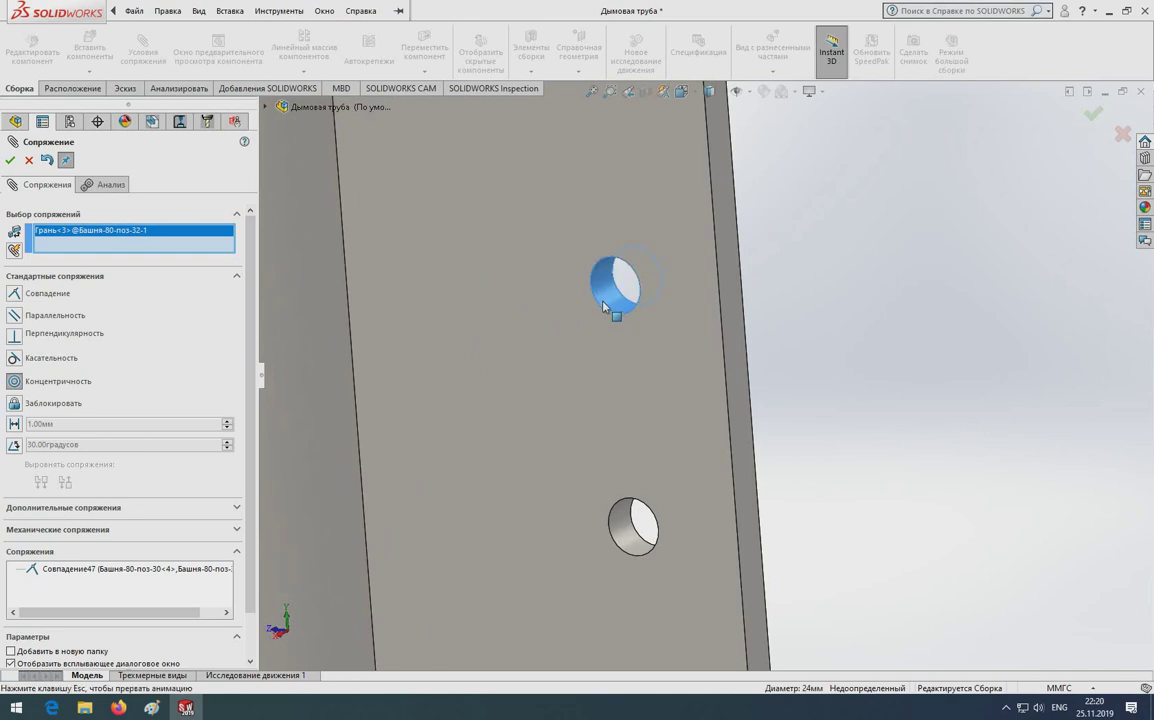
left_click(775, 290)
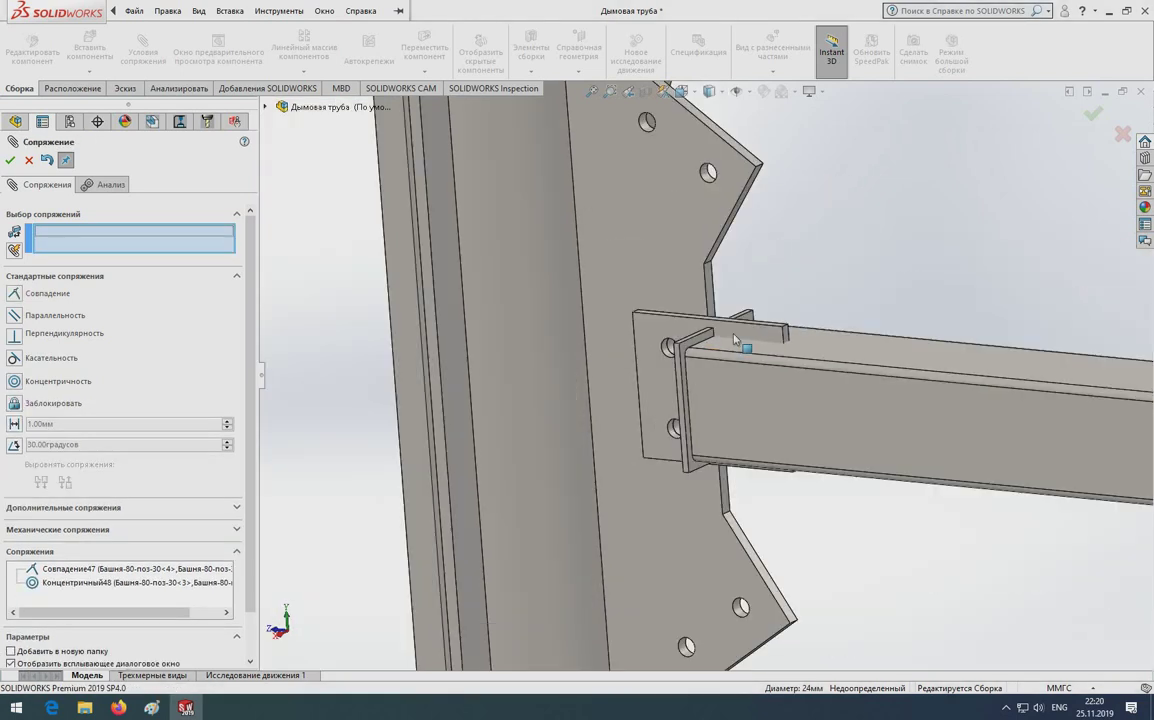
Add the second Concentric bolt-hole mate and close the Mate PropertyManager
scroll(884, 399, "down", 2)
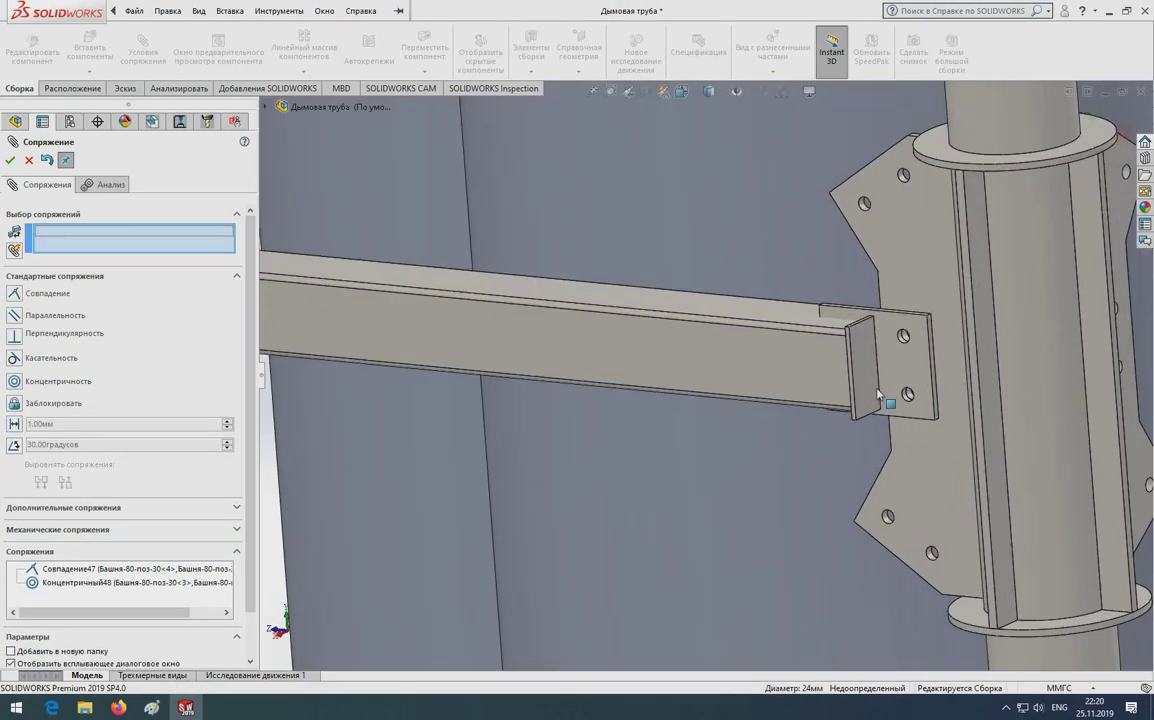
scroll(889, 386, "down", 2)
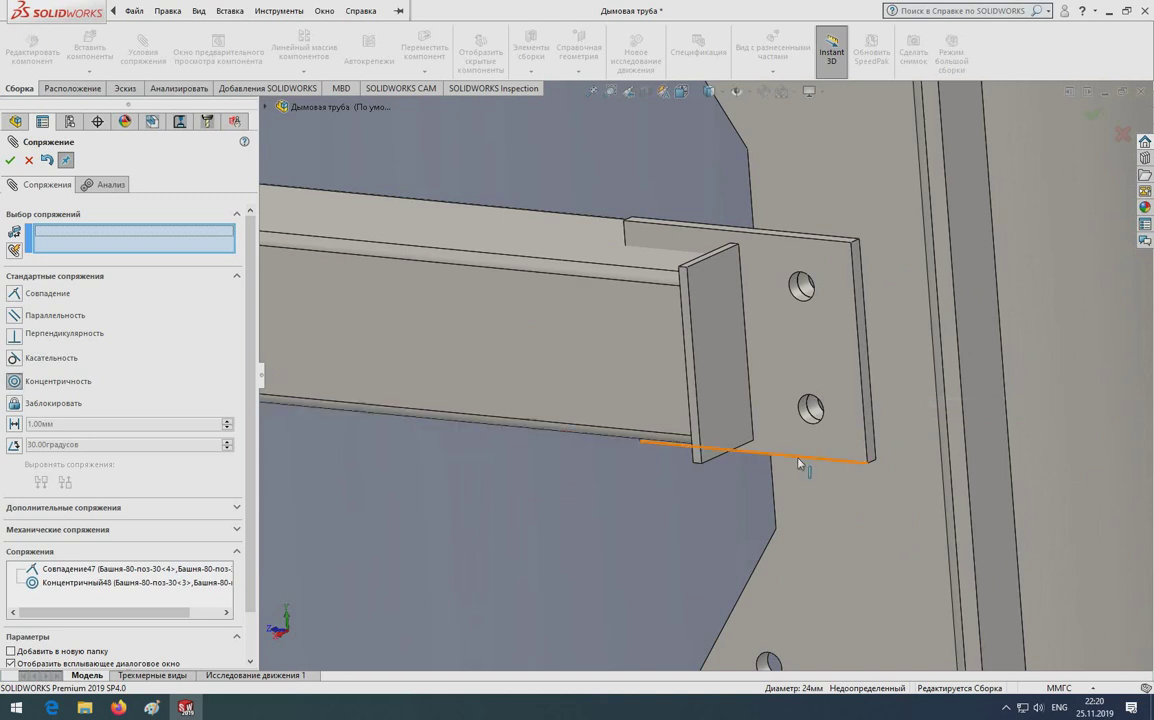
scroll(800, 463, "down", 3)
left_click(792, 347)
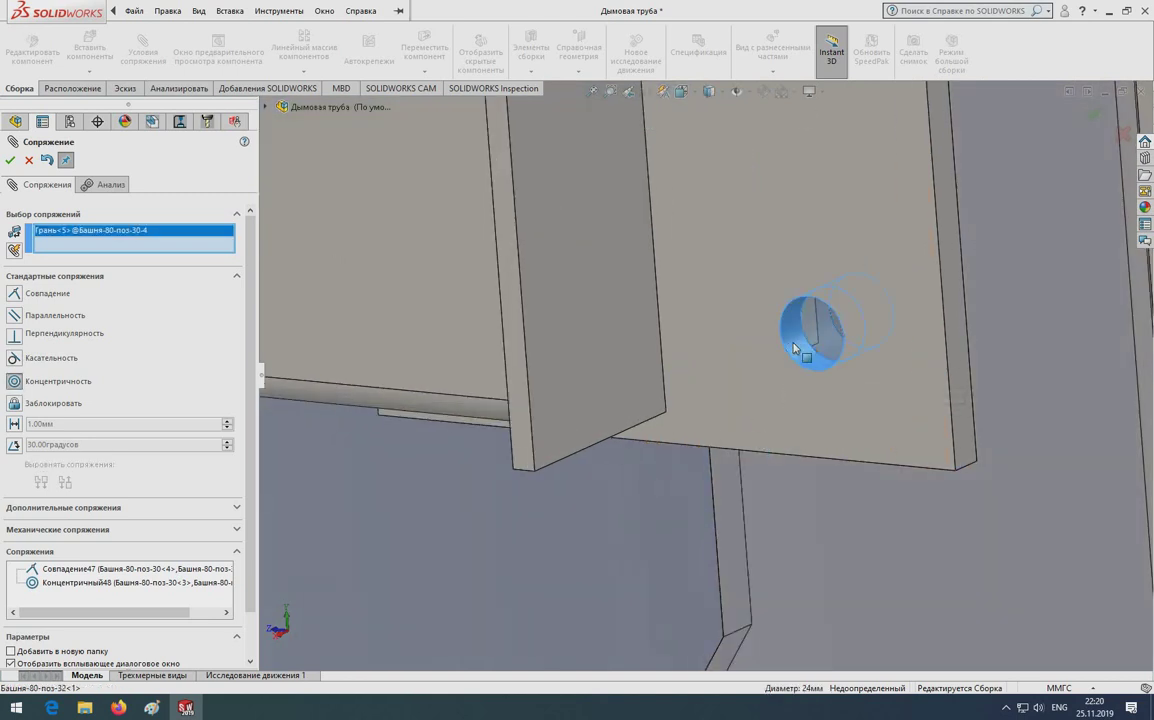
left_click(795, 347)
left_click(964, 327)
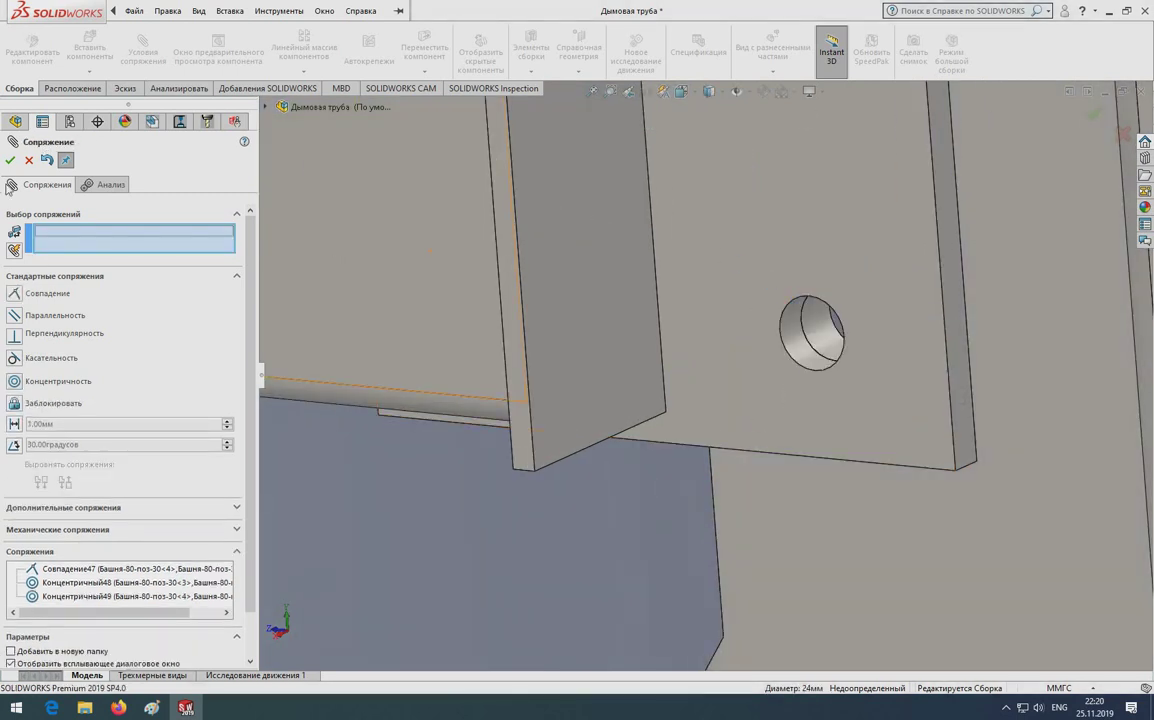
left_click(10, 160)
scroll(572, 412, "up", 2)
Mate beam поз-33's end face flush with the поз-30 bracket plate using Coincident
scroll(580, 412, "up", 4)
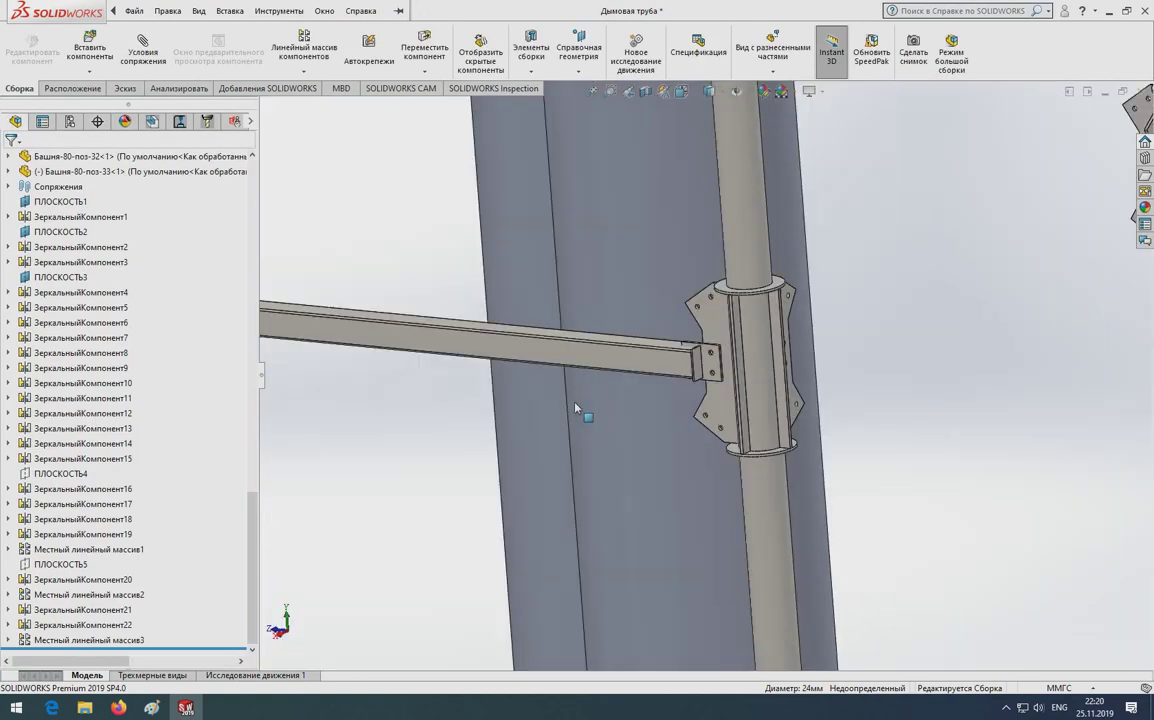
scroll(567, 456, "up", 3)
mouse_move(567, 456)
middle_mouse_down()
mouse_move(605, 461)
mouse_move(561, 420)
middle_mouse_up()
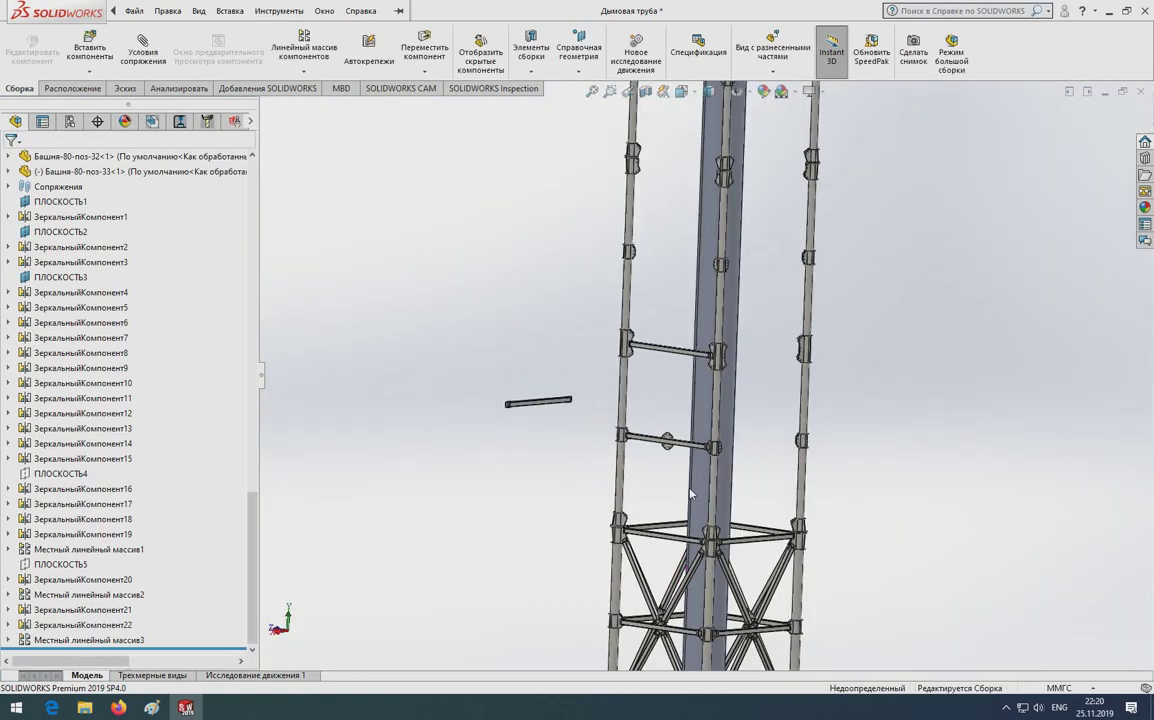
scroll(622, 493, "down", 3)
scroll(563, 470, "up", 2)
scroll(330, 214, "up", 2)
scroll(330, 214, "up", 2)
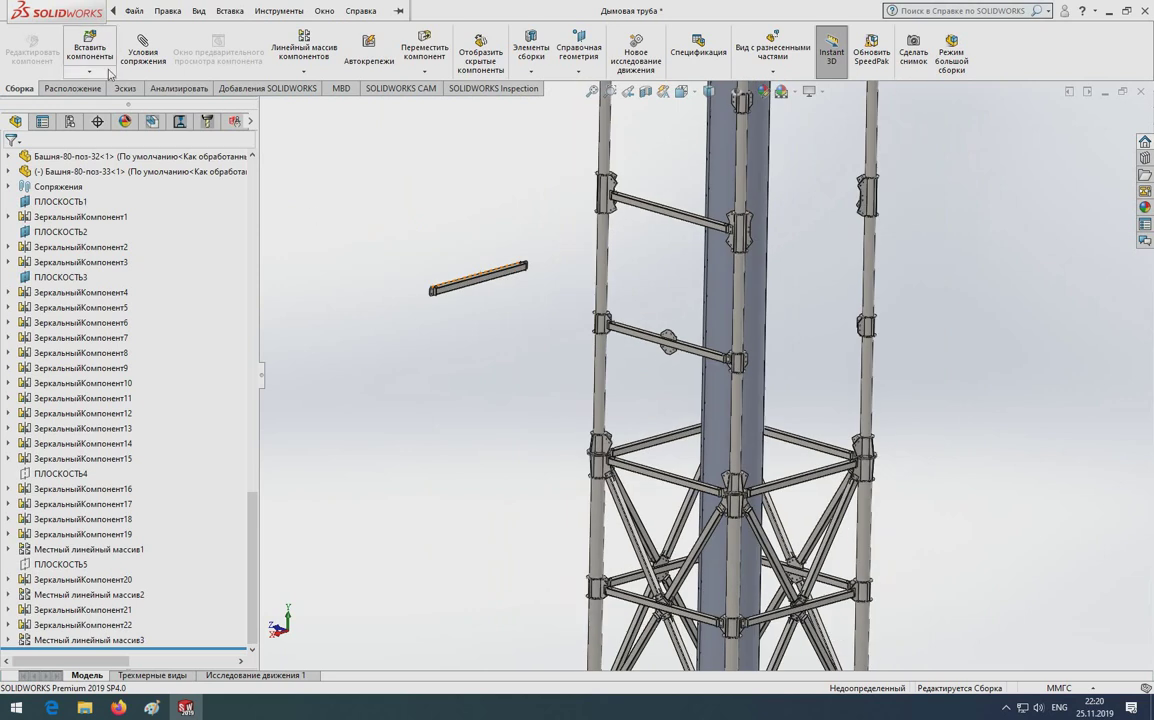
left_click(139, 66)
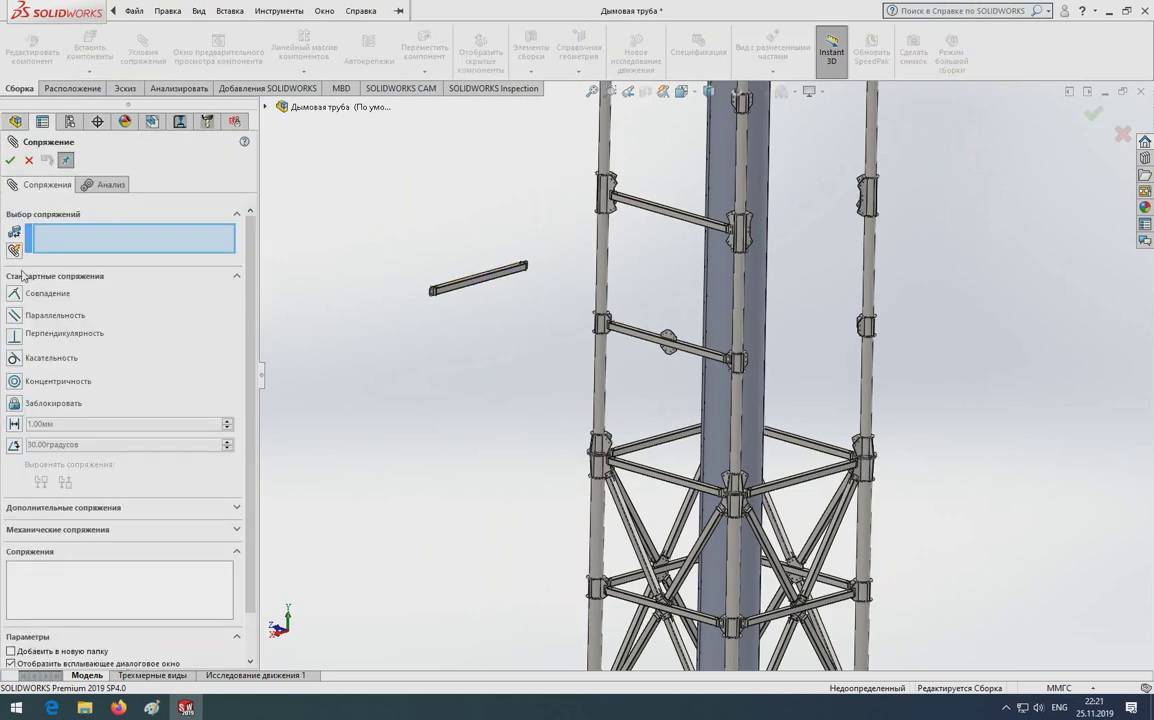
scroll(440, 288, "down", 3)
scroll(465, 283, "down", 3)
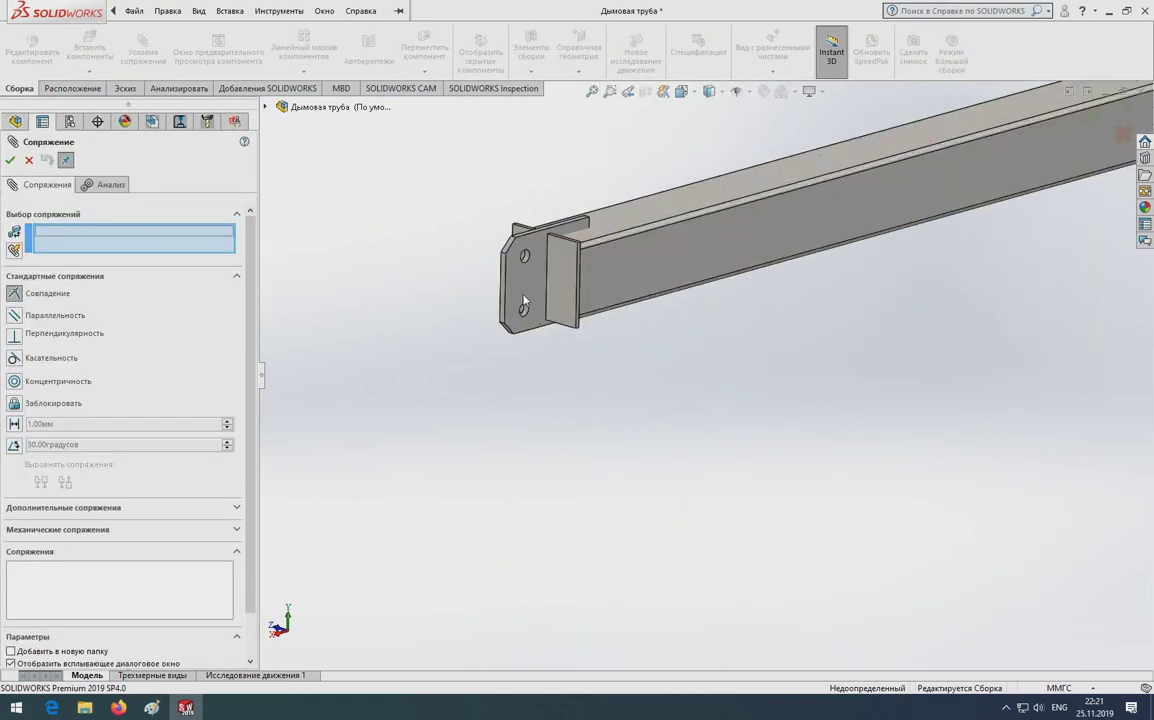
left_click(470, 280)
scroll(866, 355, "up", 5)
scroll(866, 355, "down", 3)
scroll(850, 390, "down", 3)
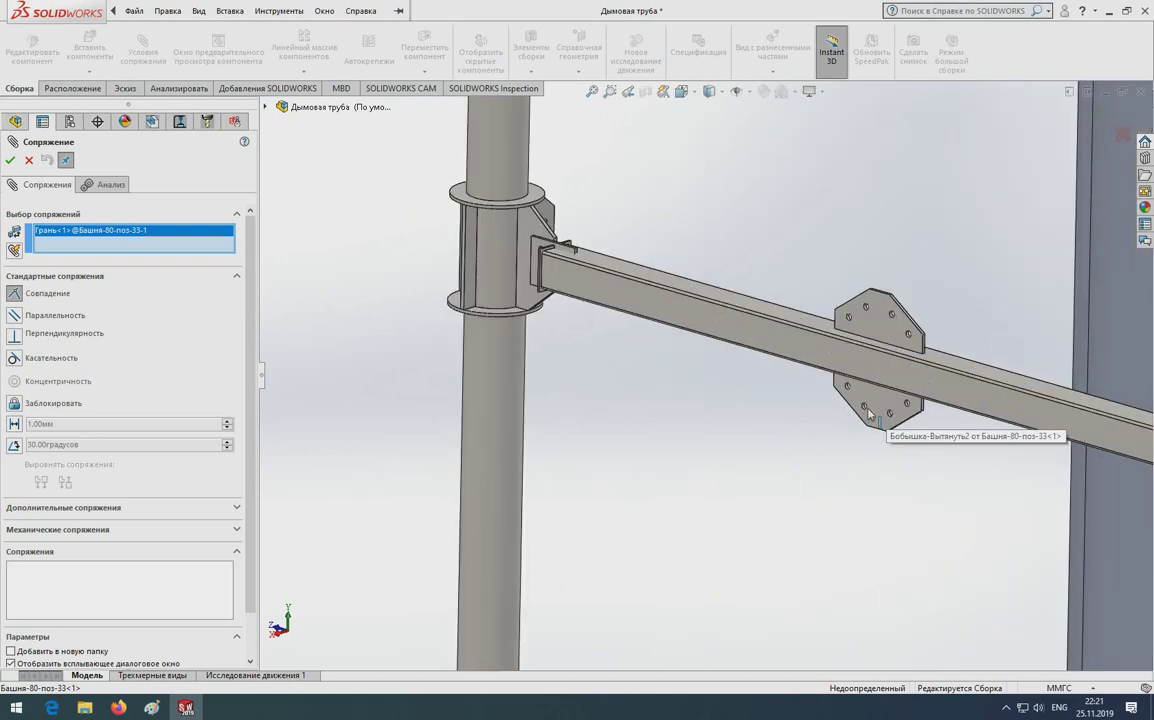
left_click(843, 404)
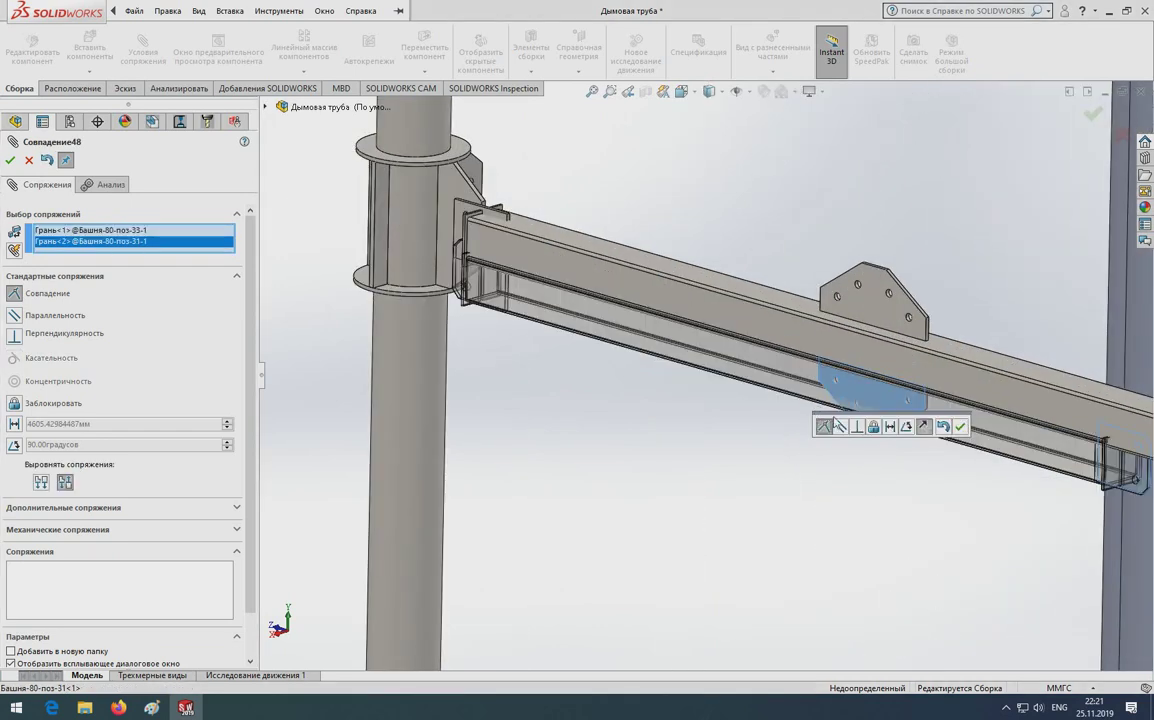
left_click(958, 428)
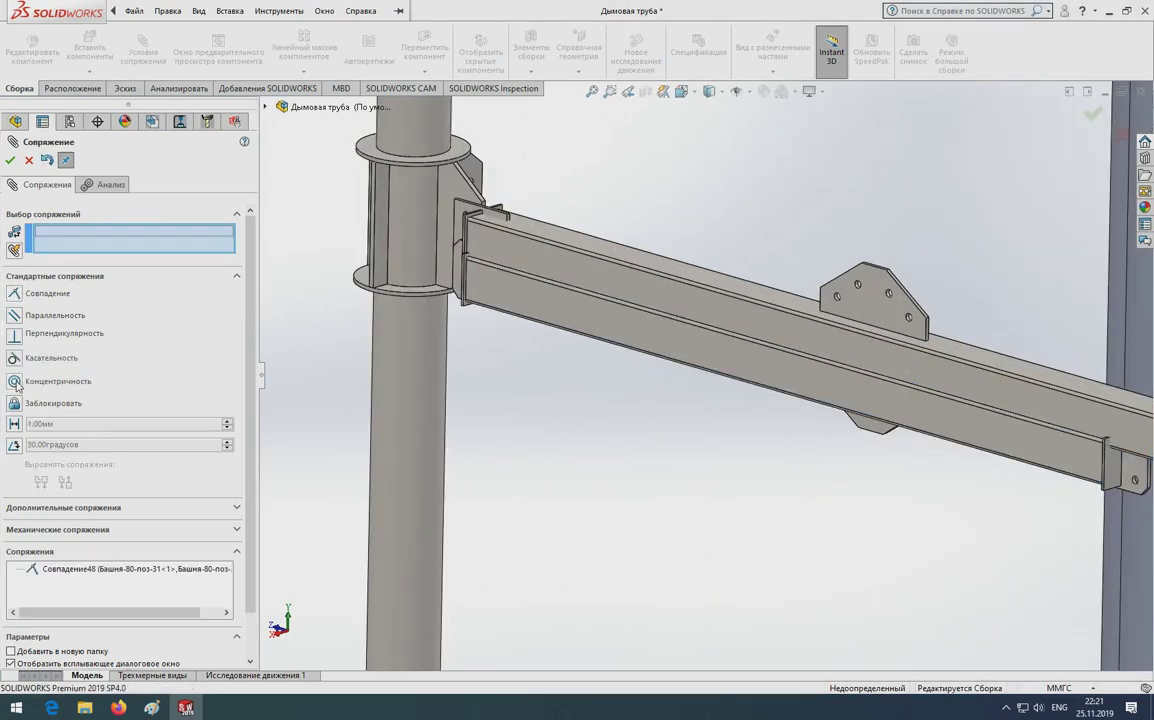
Align the first bolt hole of the beam end plate with the bracket hole concentrically
scroll(680, 368, "up", 2)
scroll(824, 376, "up", 2)
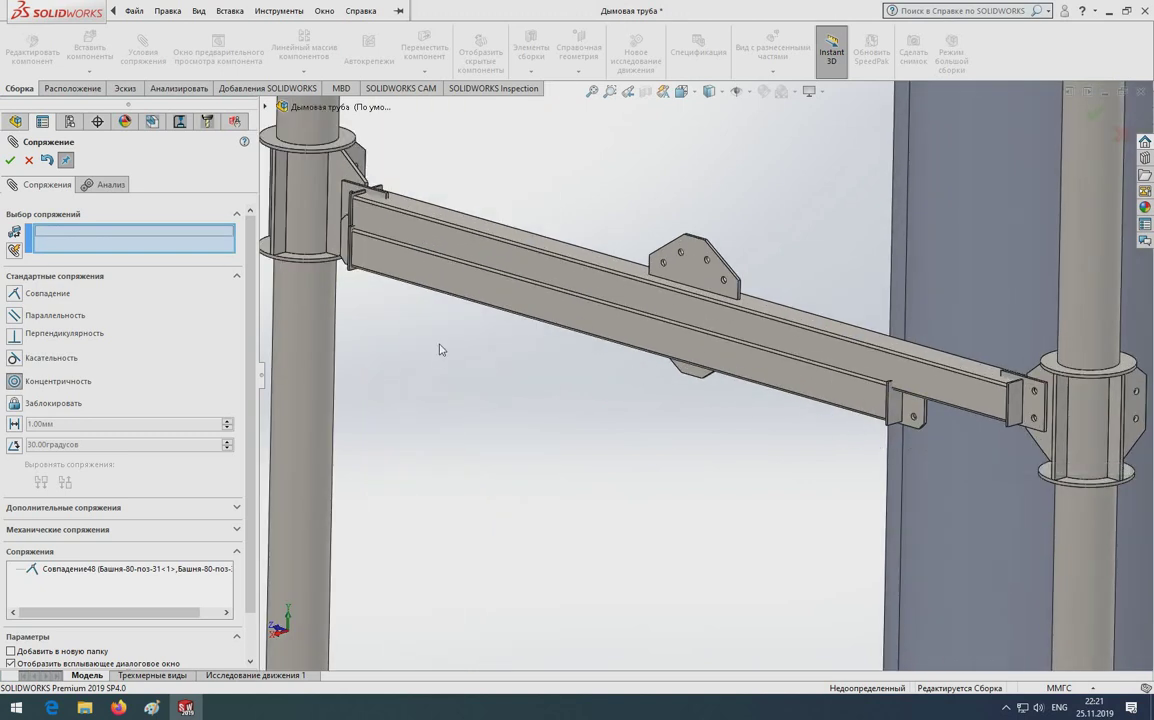
scroll(440, 349, "up", 1)
scroll(460, 340, "down", 2)
scroll(497, 322, "down", 3)
scroll(541, 283, "down", 2)
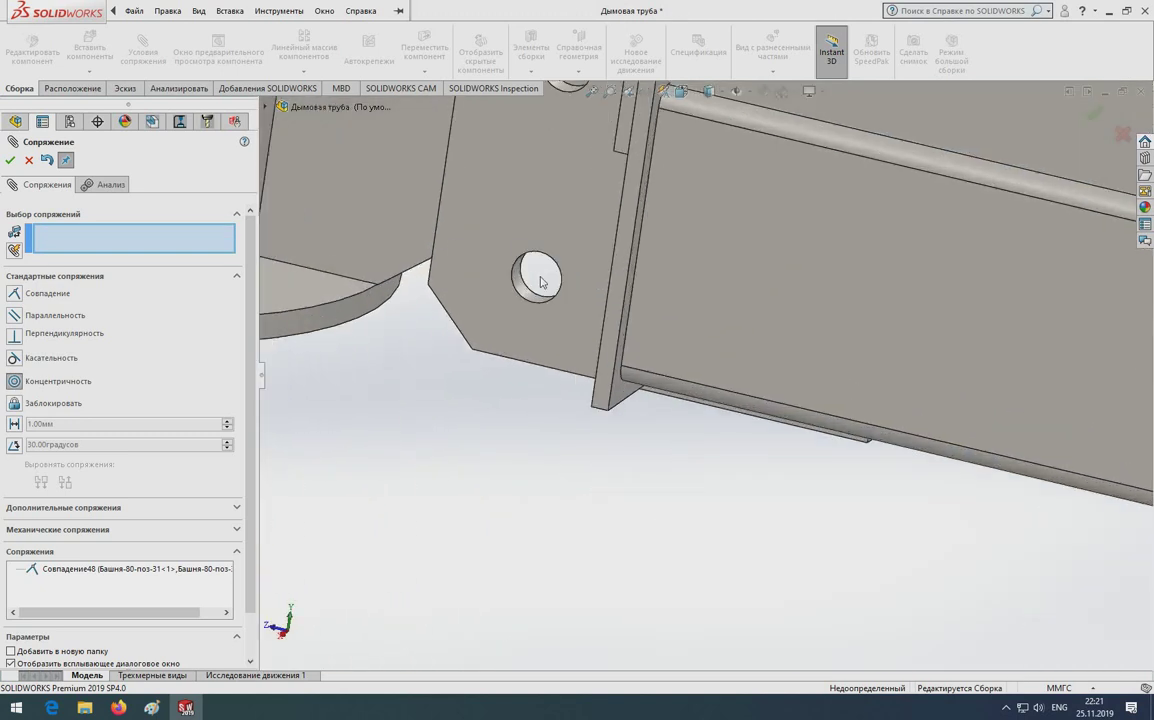
scroll(541, 283, "down", 1)
left_click(546, 330)
scroll(600, 390, "up", 3)
scroll(784, 432, "up", 2)
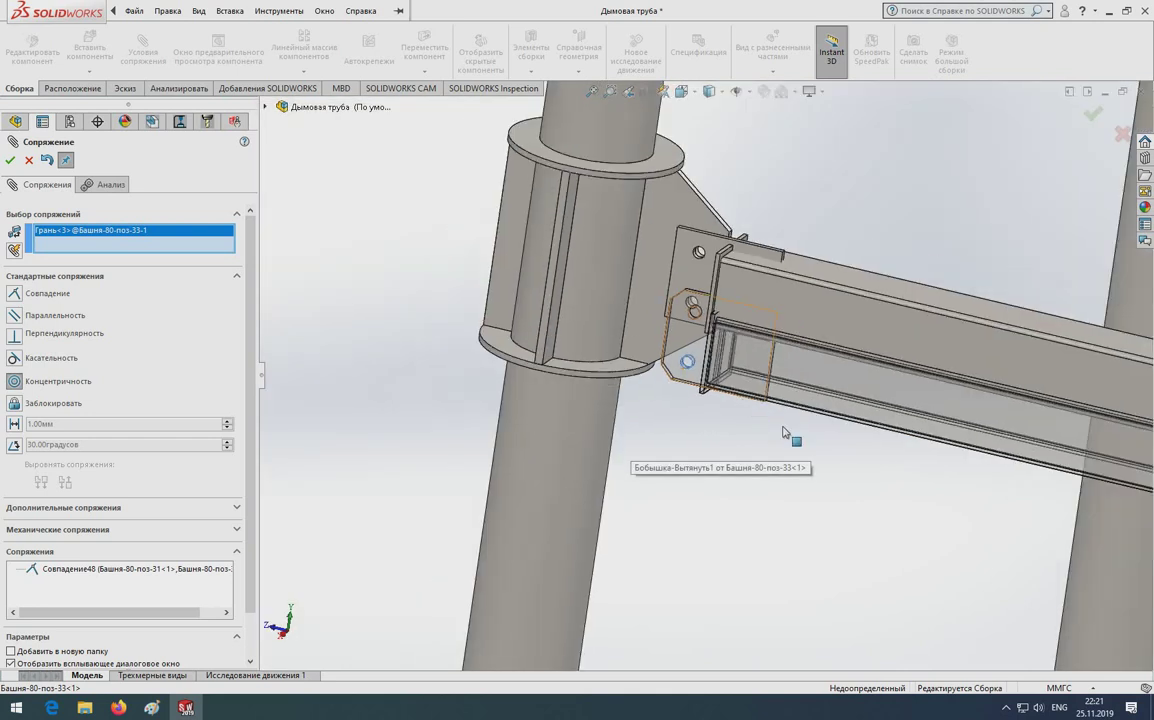
scroll(706, 441, "up", 4)
scroll(660, 470, "down", 3)
scroll(620, 430, "down", 2)
scroll(640, 410, "down", 3)
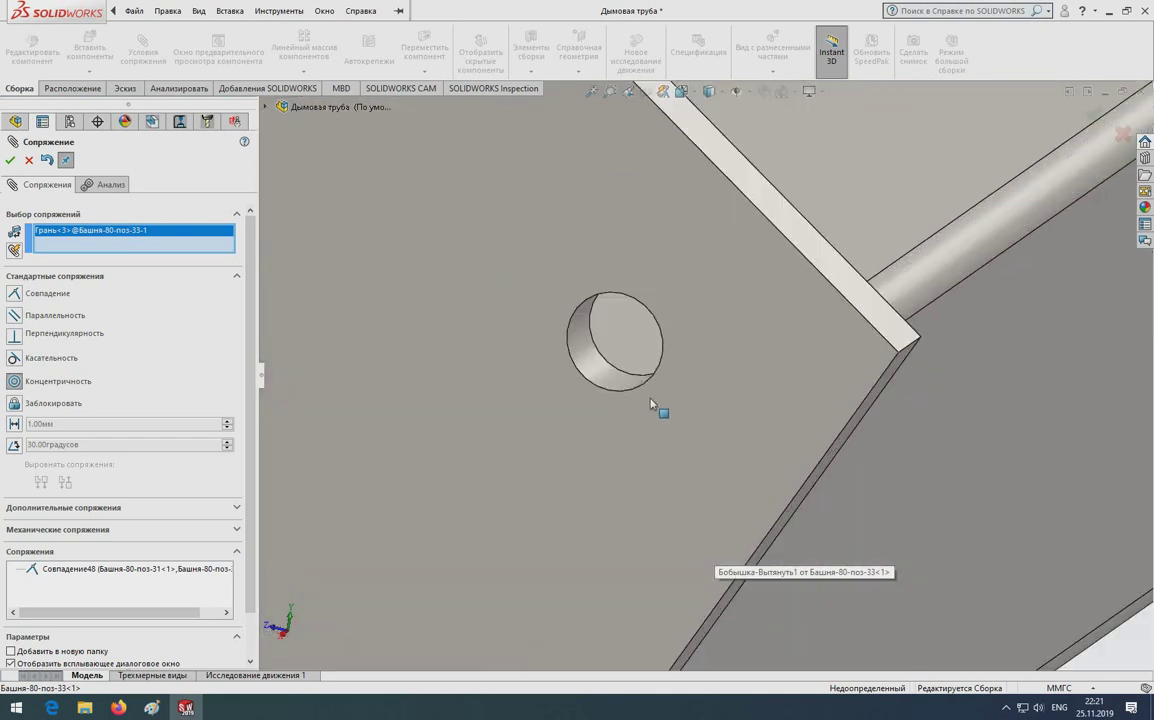
left_click(631, 394)
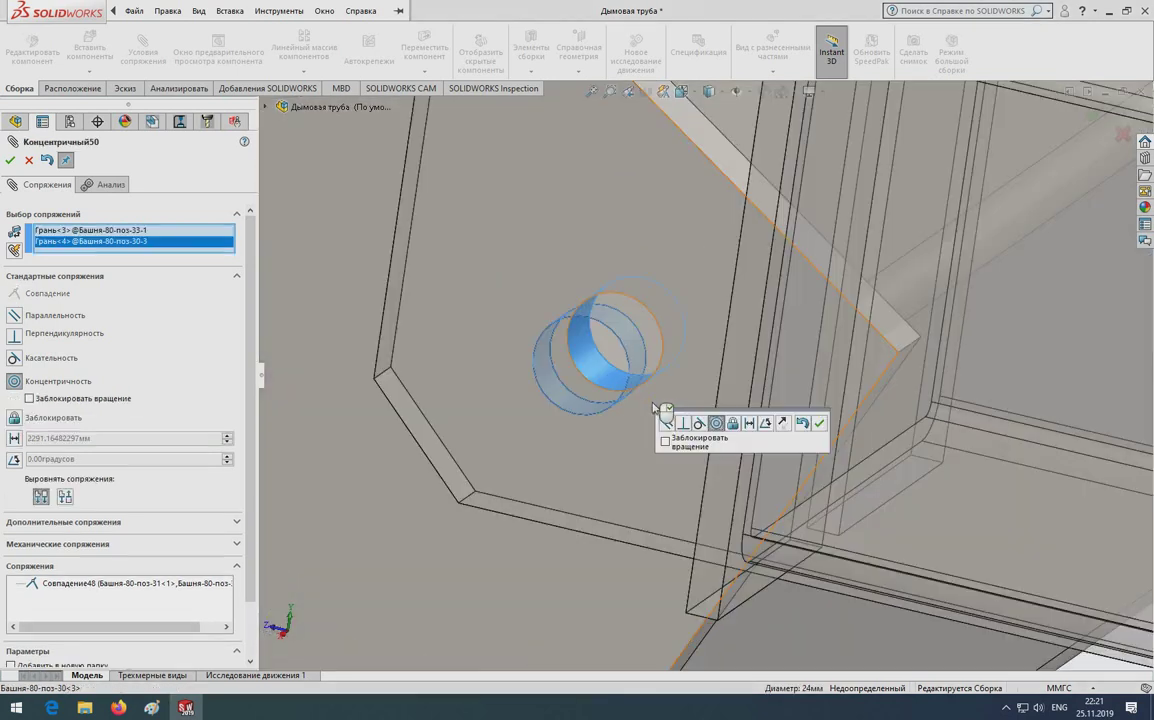
left_click(819, 424)
Add the second Concentric bolt-hole mate and close mating
scroll(600, 350, "up", 3)
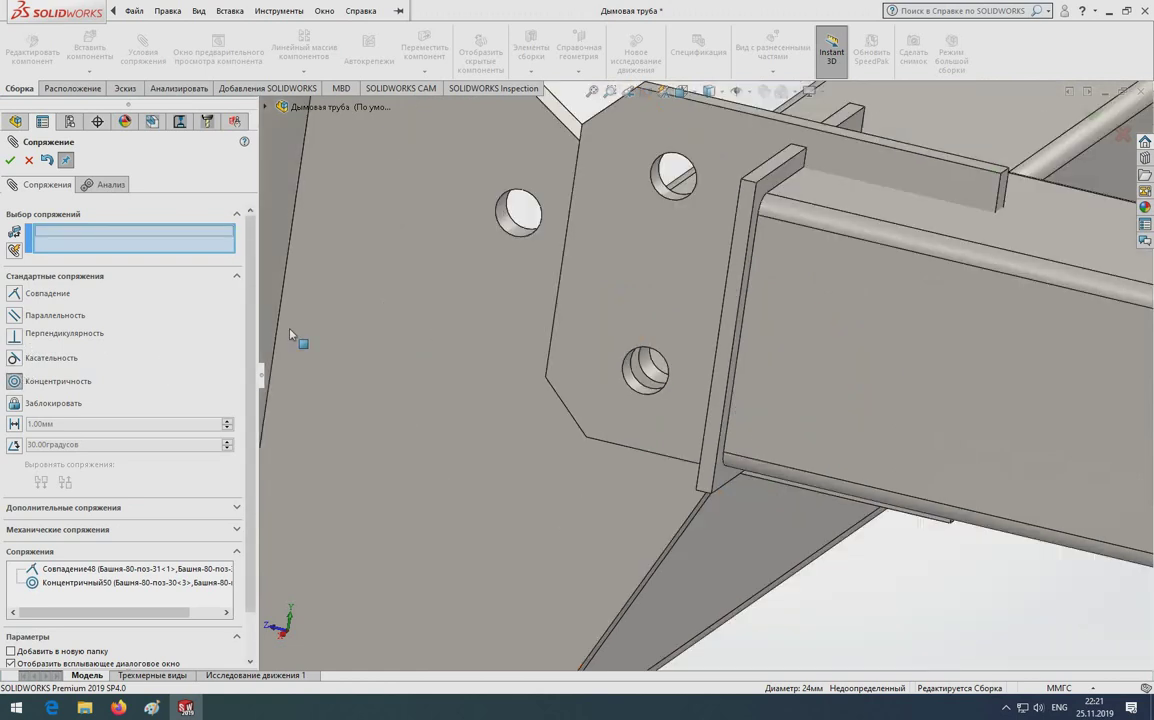
scroll(653, 213, "down", 3)
left_click(453, 268)
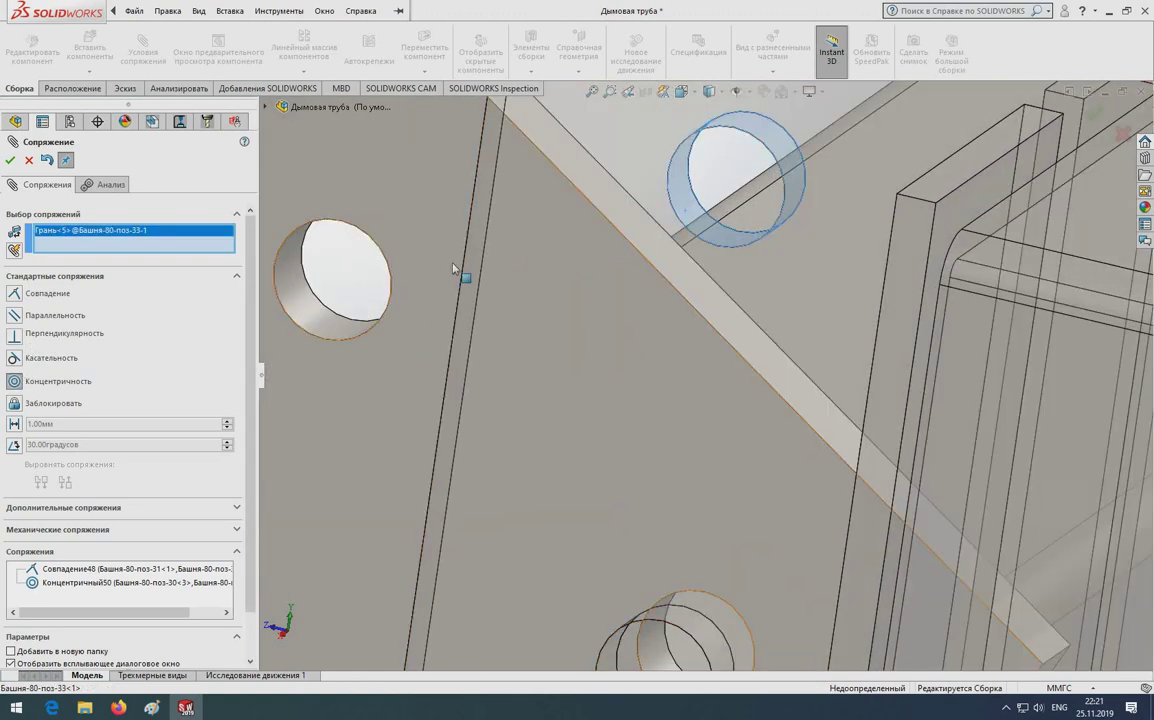
left_click(315, 318)
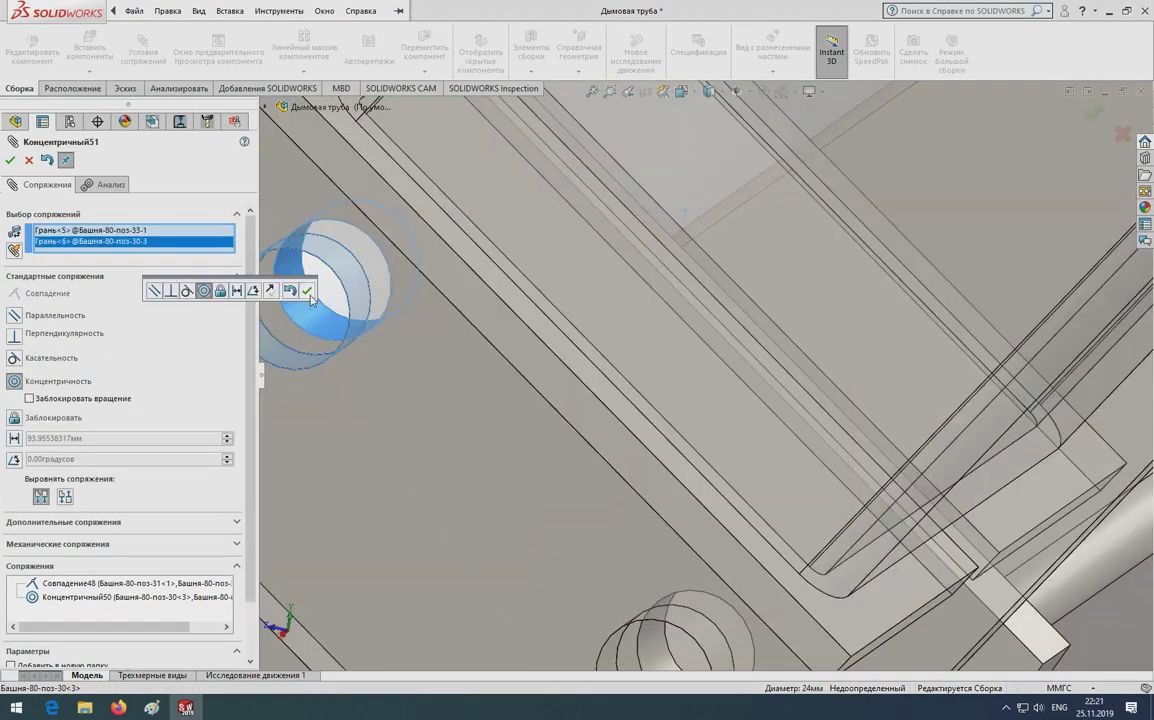
left_click(308, 291)
left_click(10, 160)
Orbit and zoom the view to inspect the mated joint and the tower top
scroll(789, 279, "up", 3)
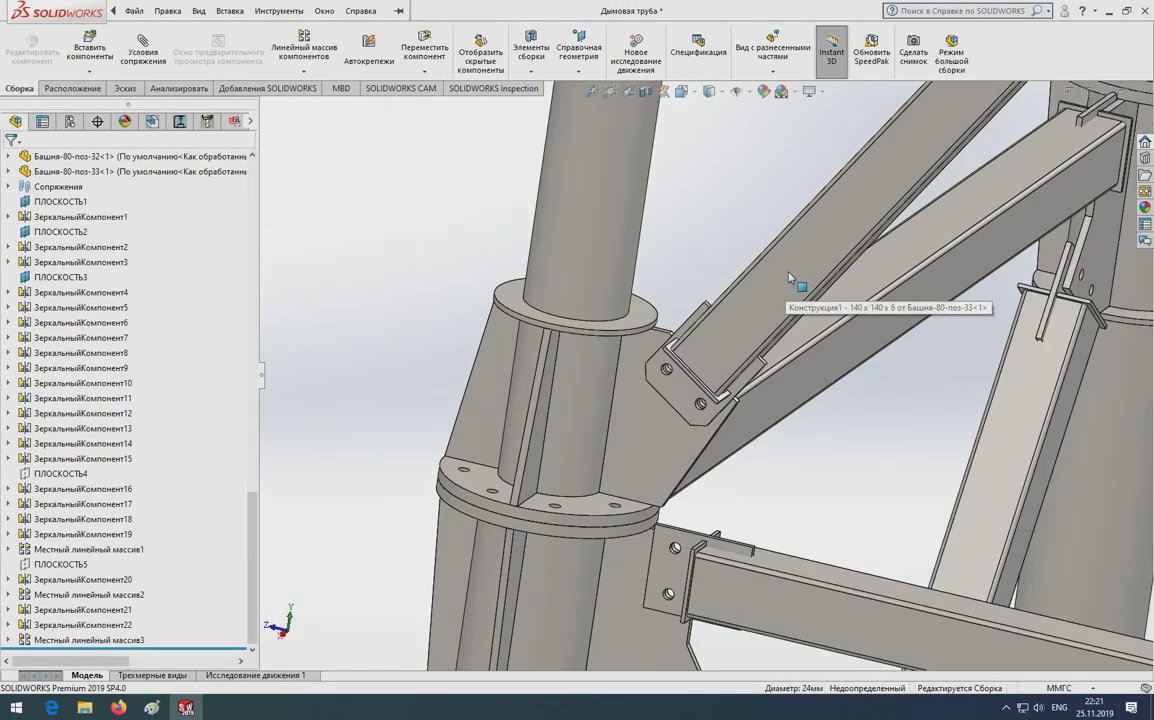
scroll(789, 279, "up", 3)
scroll(789, 279, "down", 3)
scroll(789, 279, "down", 3)
mouse_move(789, 279)
middle_mouse_down()
mouse_move(648, 226)
mouse_move(677, 144)
middle_mouse_up()
scroll(677, 144, "up", 2)
scroll(671, 264, "up", 3)
scroll(711, 357, "up", 2)
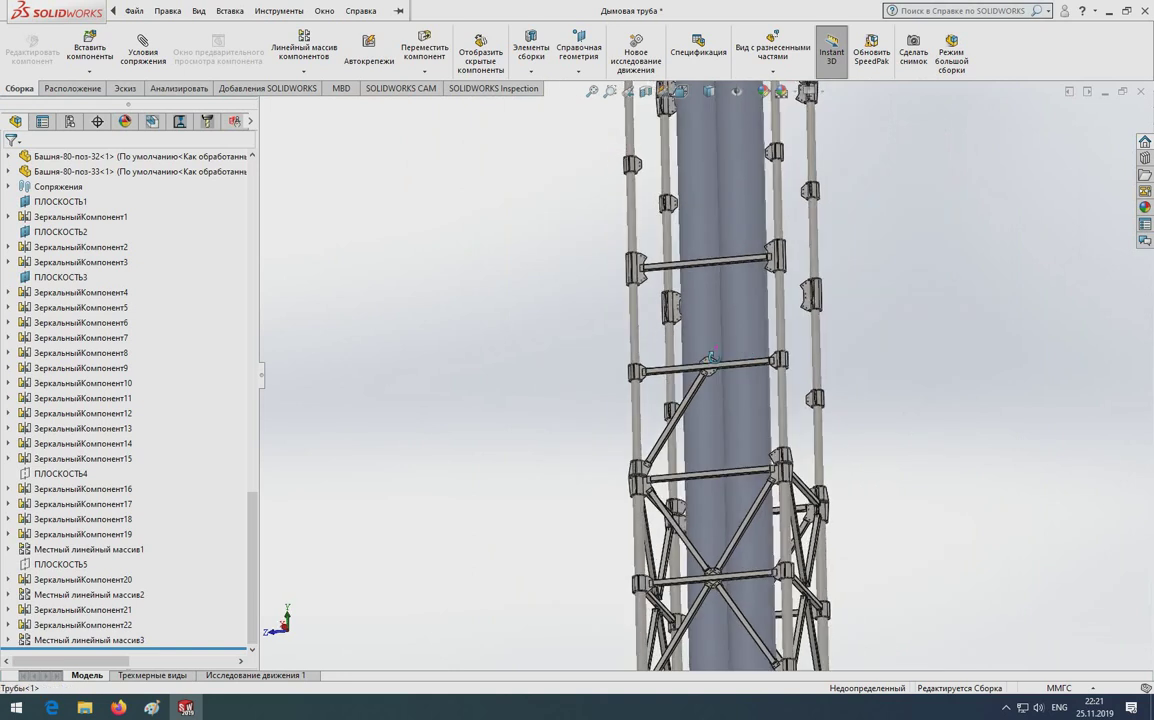
scroll(710, 359, "up", 3)
scroll(700, 490, "up", 2)
mouse_move(700, 490)
middle_mouse_down()
mouse_move(703, 547)
mouse_move(747, 492)
middle_mouse_up()
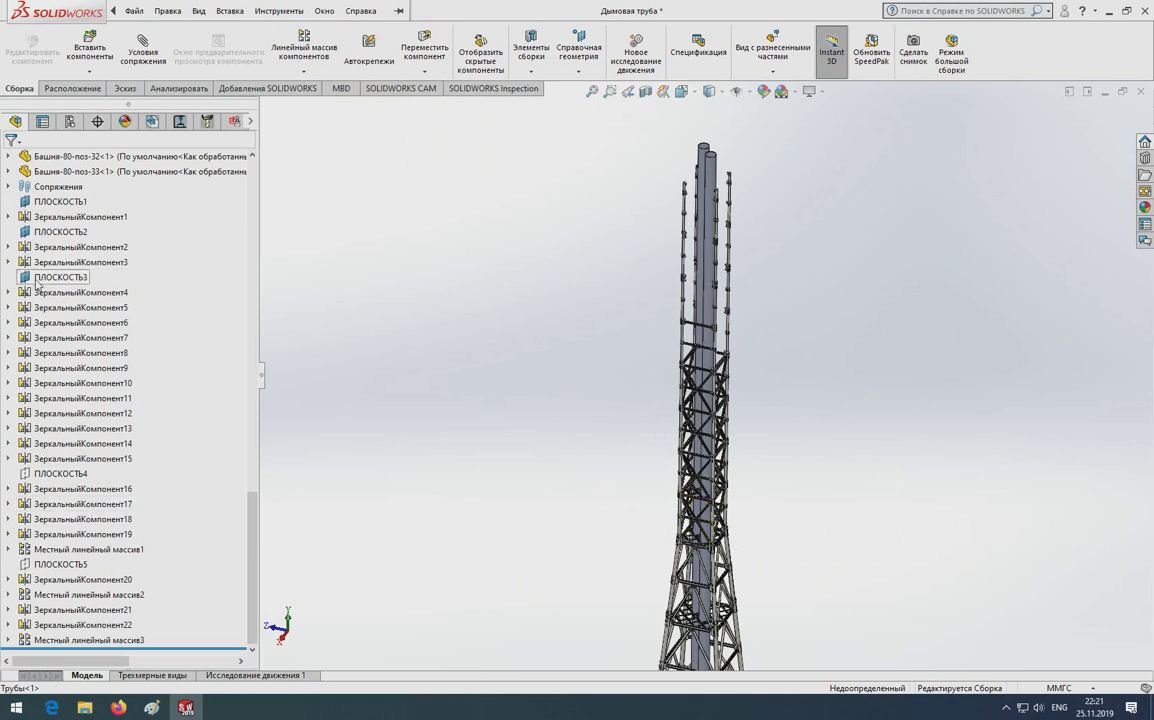
Check where planes ПЛОСКОСТЬ3 and ПЛОСКОСТЬ1 lie, viewing the tower base
left_click(36, 277)
scroll(747, 525, "up", 1)
scroll(664, 587, "down", 5)
mouse_move(664, 587)
middle_mouse_down()
mouse_move(700, 512)
mouse_move(553, 490)
middle_mouse_up()
scroll(578, 512, "down", 2)
left_click(629, 589)
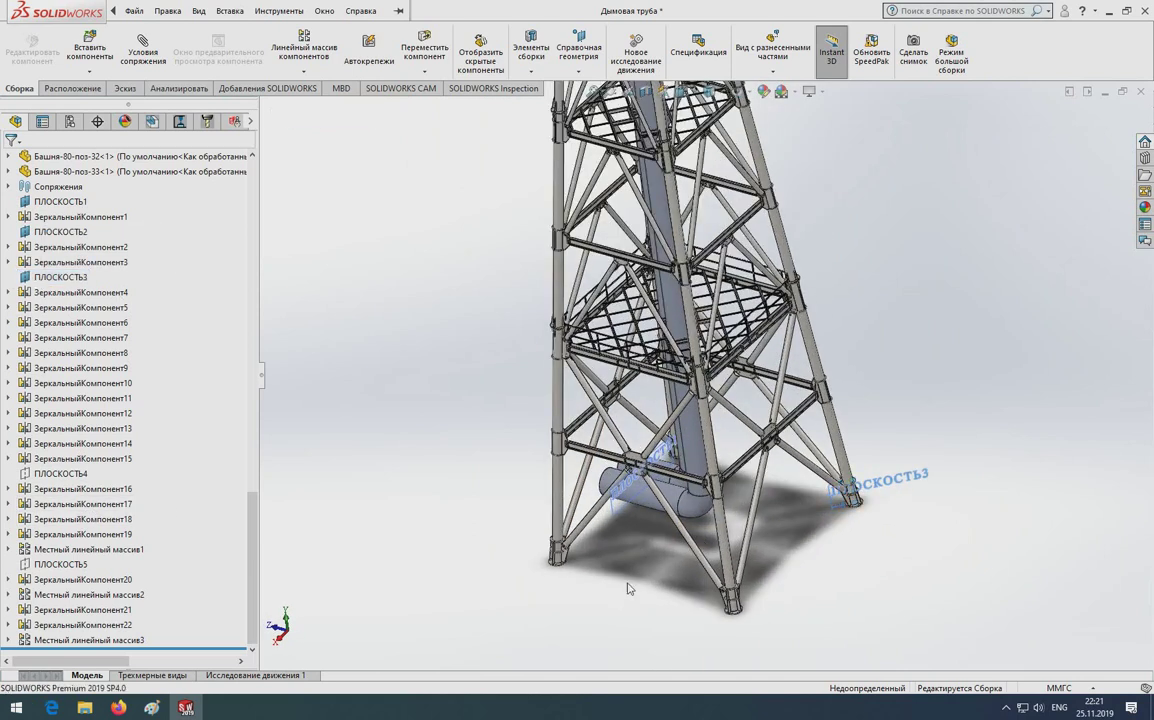
scroll(658, 486, "down", 2)
left_click(583, 488)
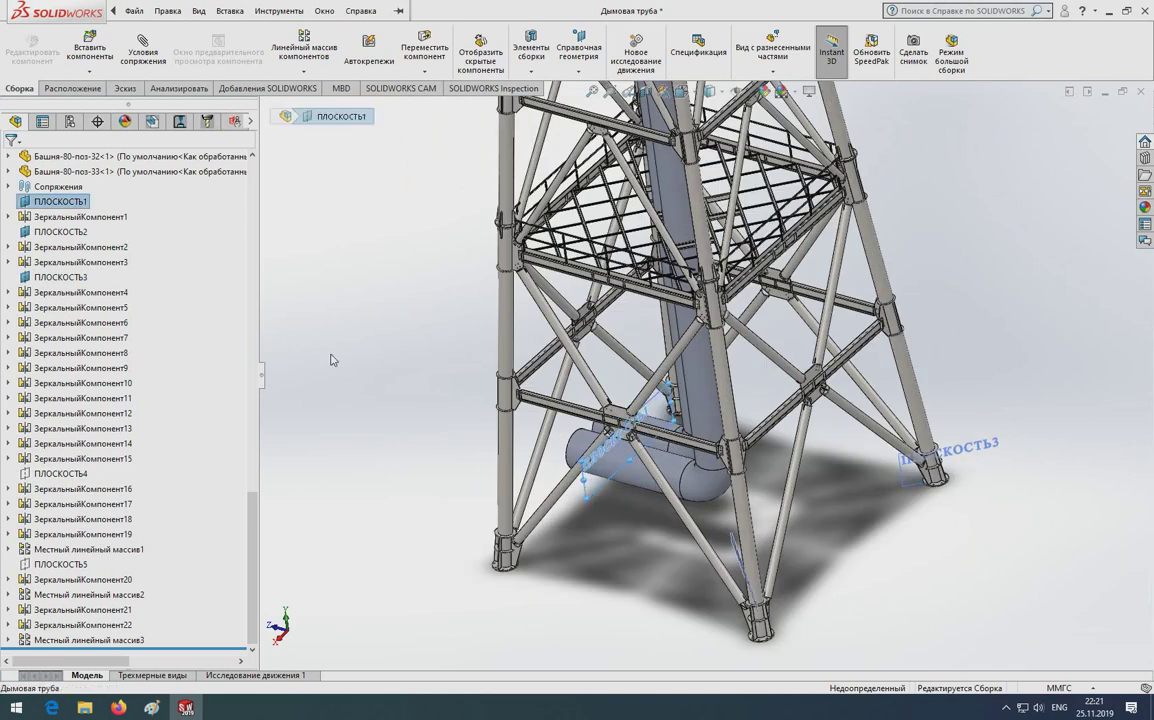
left_click(373, 333)
Mirror brace Башня-80-поз-33-1 across ПЛОСКОСТЬ1 with Mirror Components to form an X brace
left_click(297, 74)
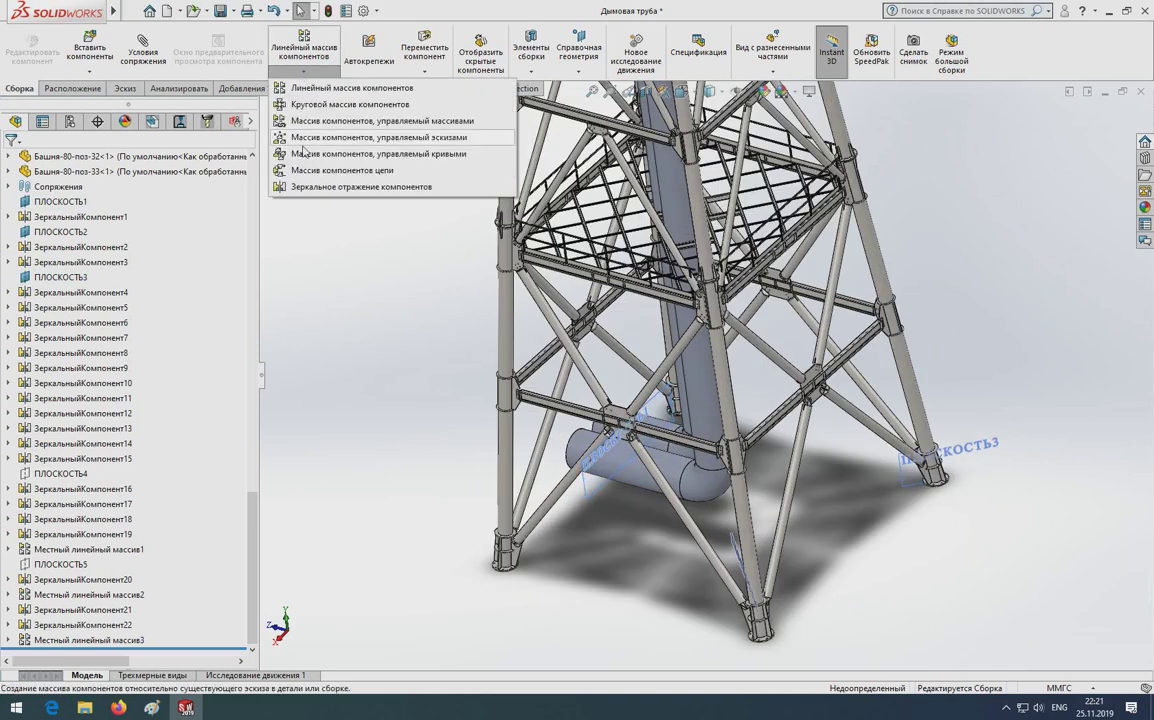
left_click(293, 185)
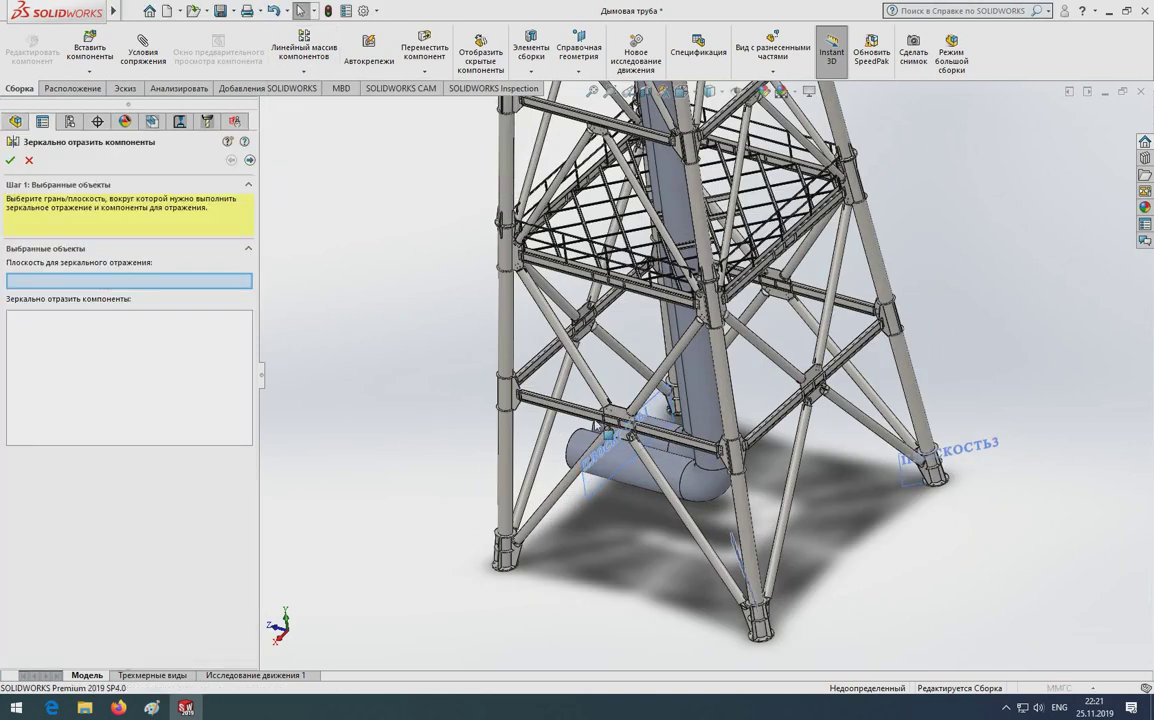
left_click(587, 484)
scroll(768, 330, "up", 2)
scroll(618, 278, "up", 3)
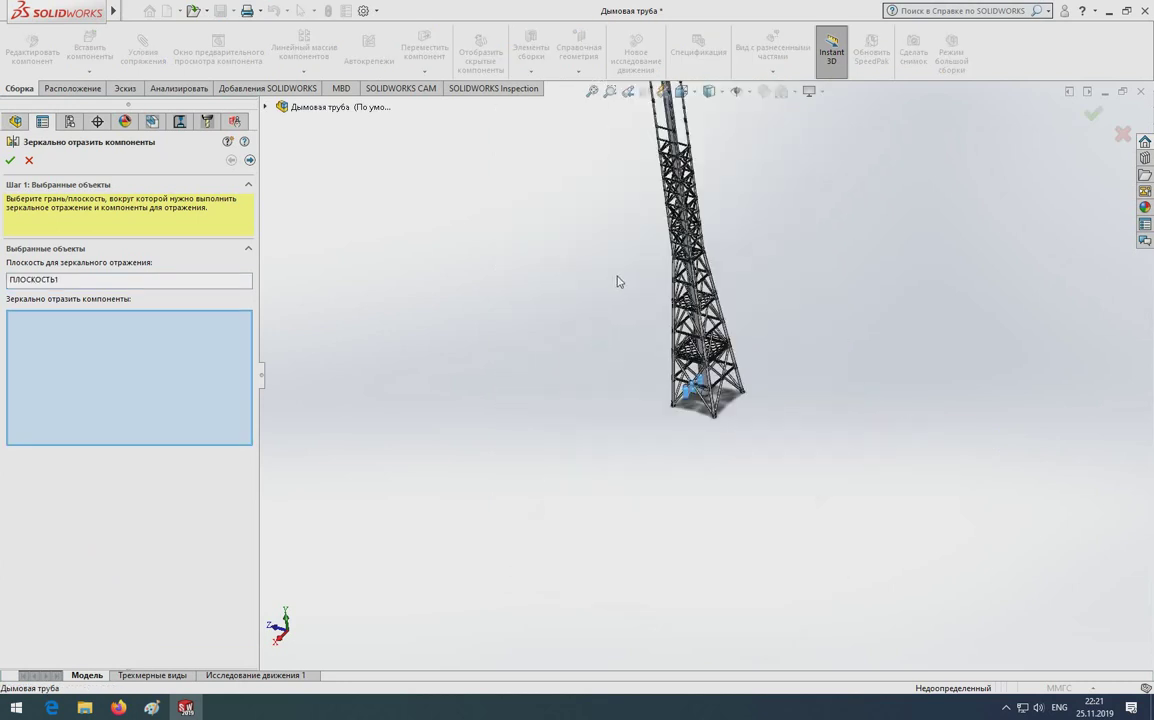
scroll(618, 278, "up", 2)
scroll(650, 280, "down", 5)
scroll(663, 281, "down", 2)
scroll(663, 281, "down", 4)
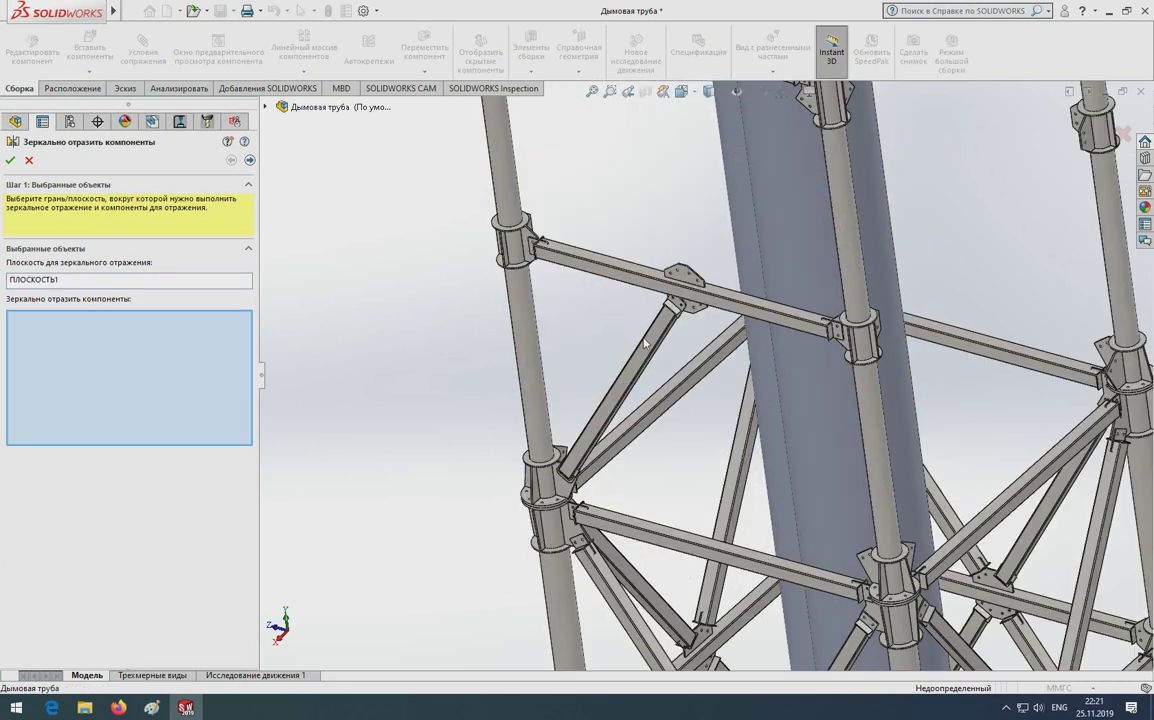
left_click(645, 344)
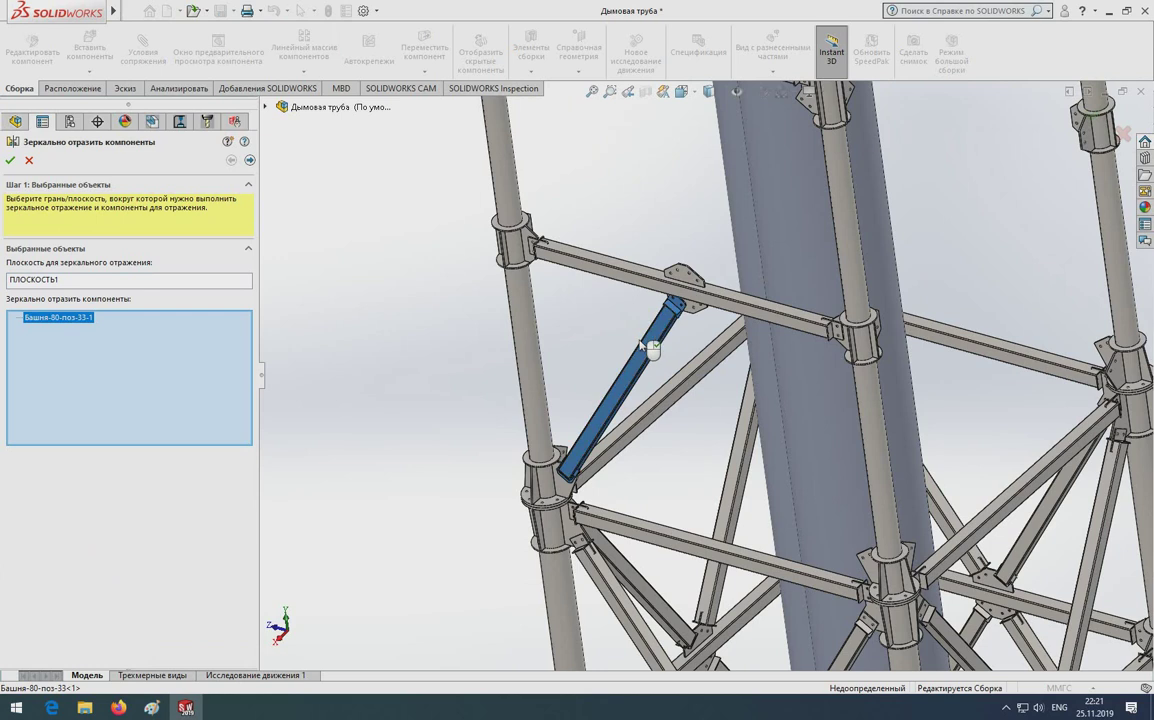
left_click(12, 160)
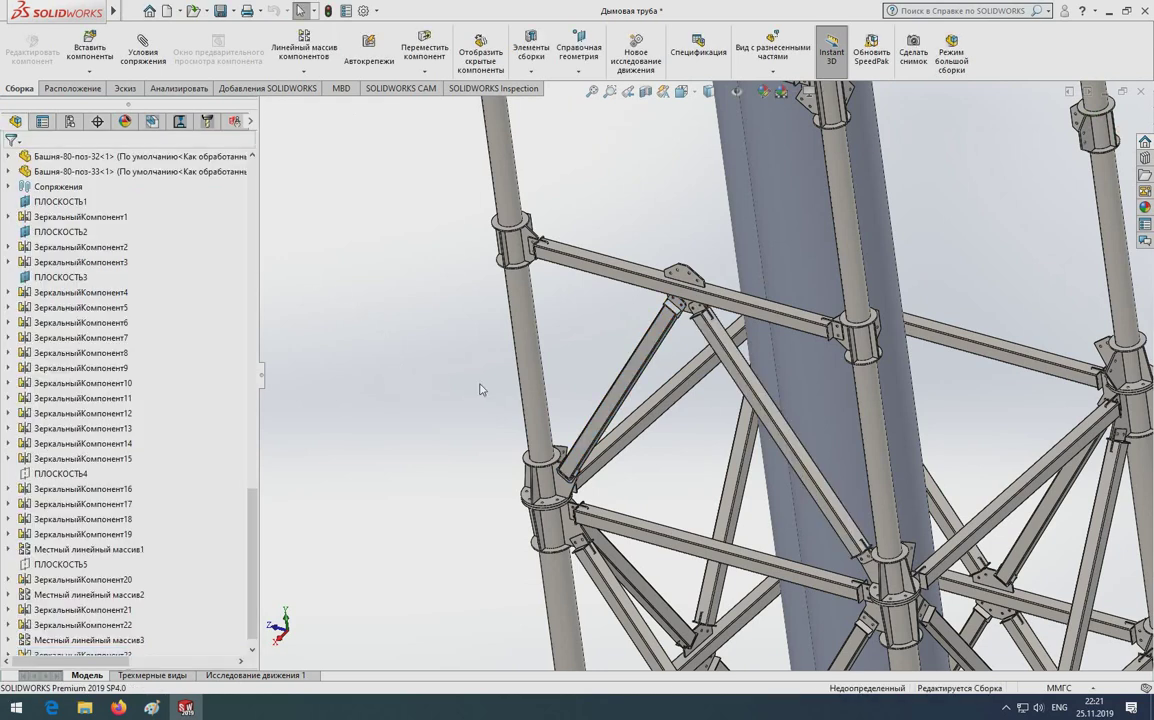
scroll(480, 389, "up", 3)
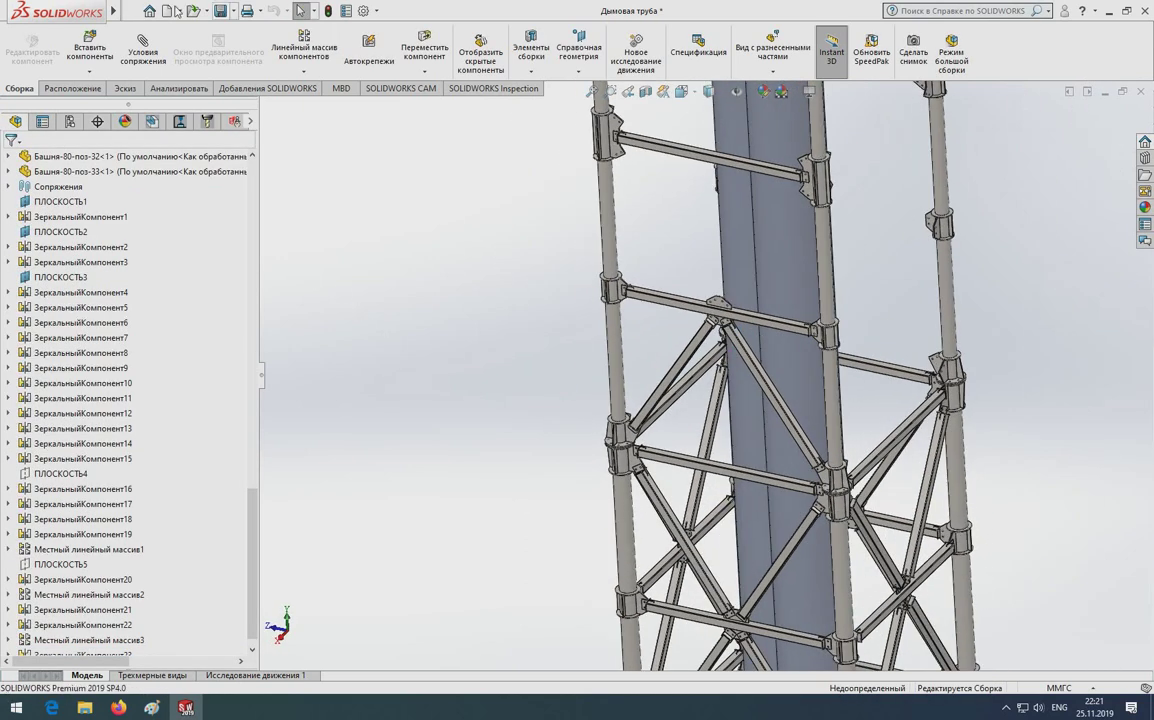
Create plane ПЛОСКОСТЬ6 midway between the top and bottom faces of crossbeam поз-31
left_click(125, 89)
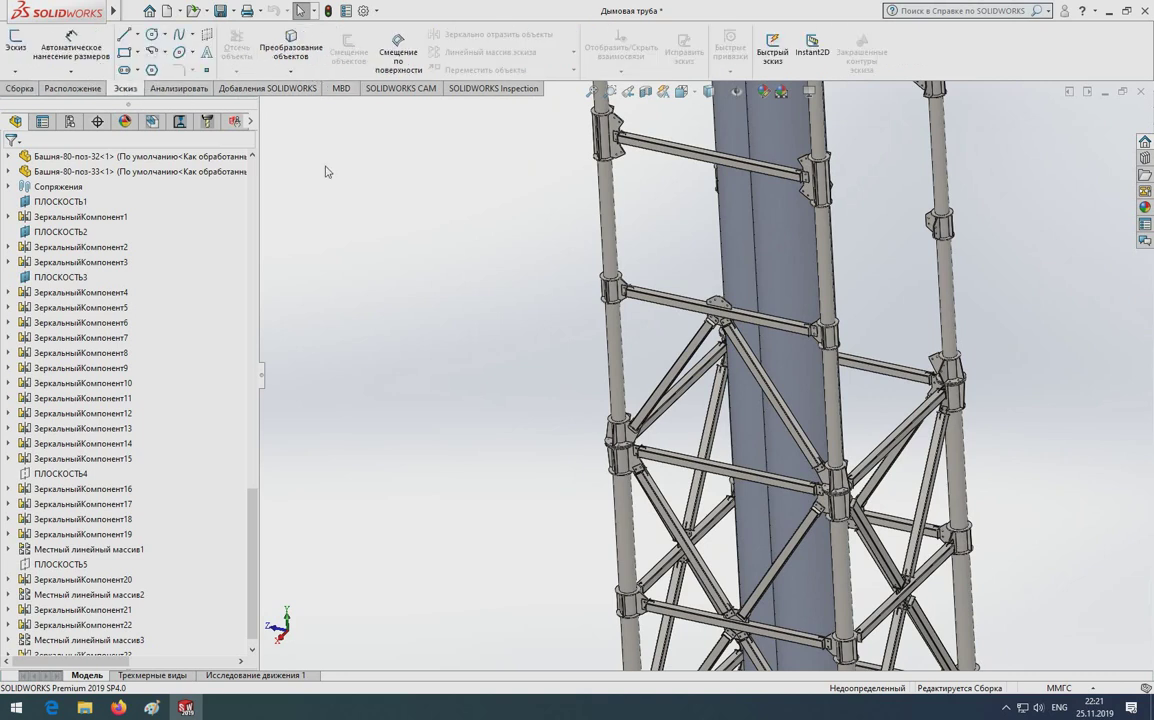
left_click(18, 89)
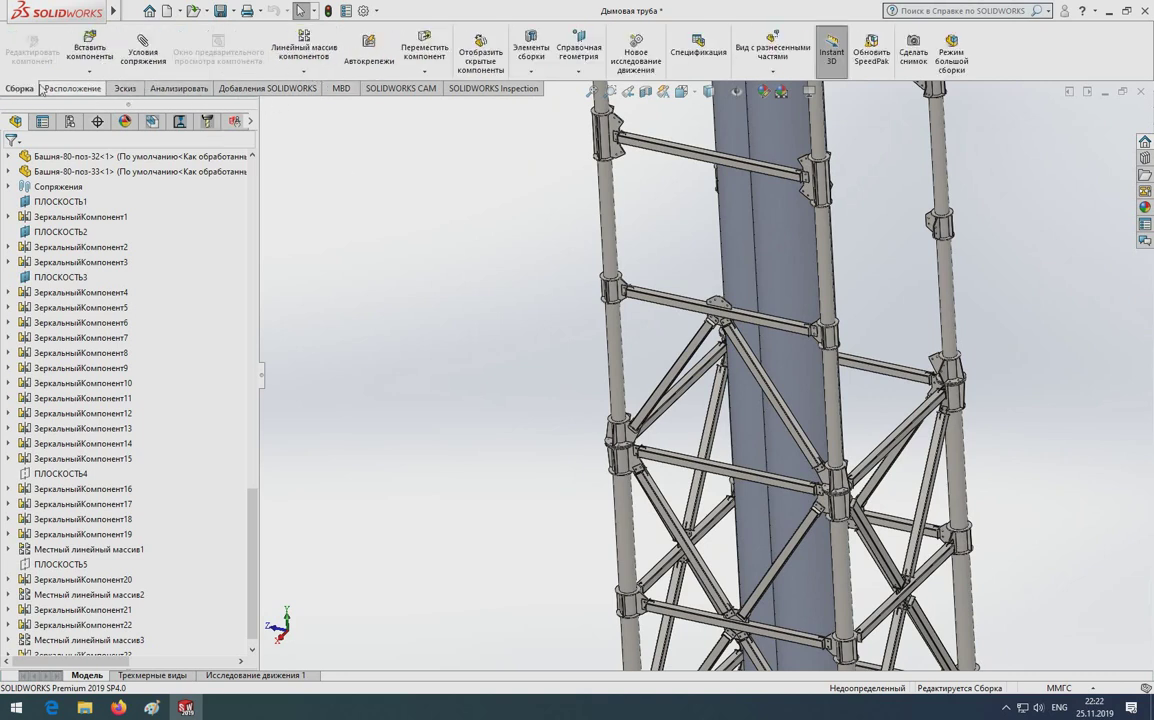
left_click(572, 79)
left_click(583, 89)
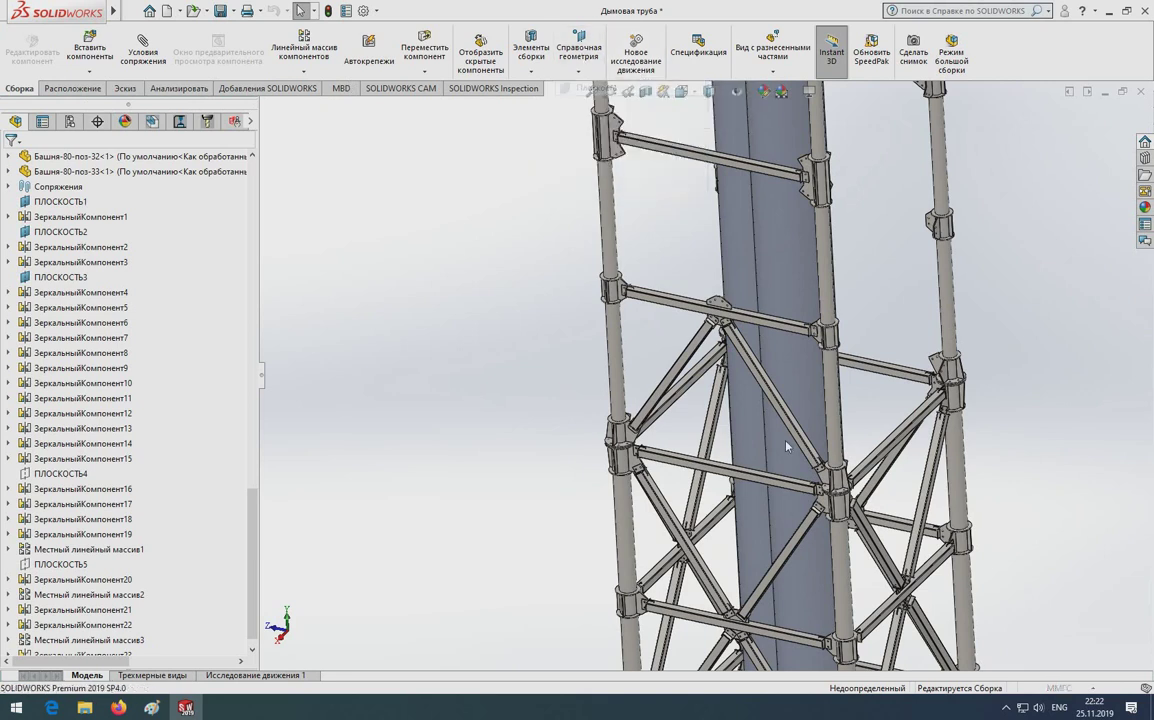
scroll(700, 330, "down", 3)
scroll(700, 330, "down", 3)
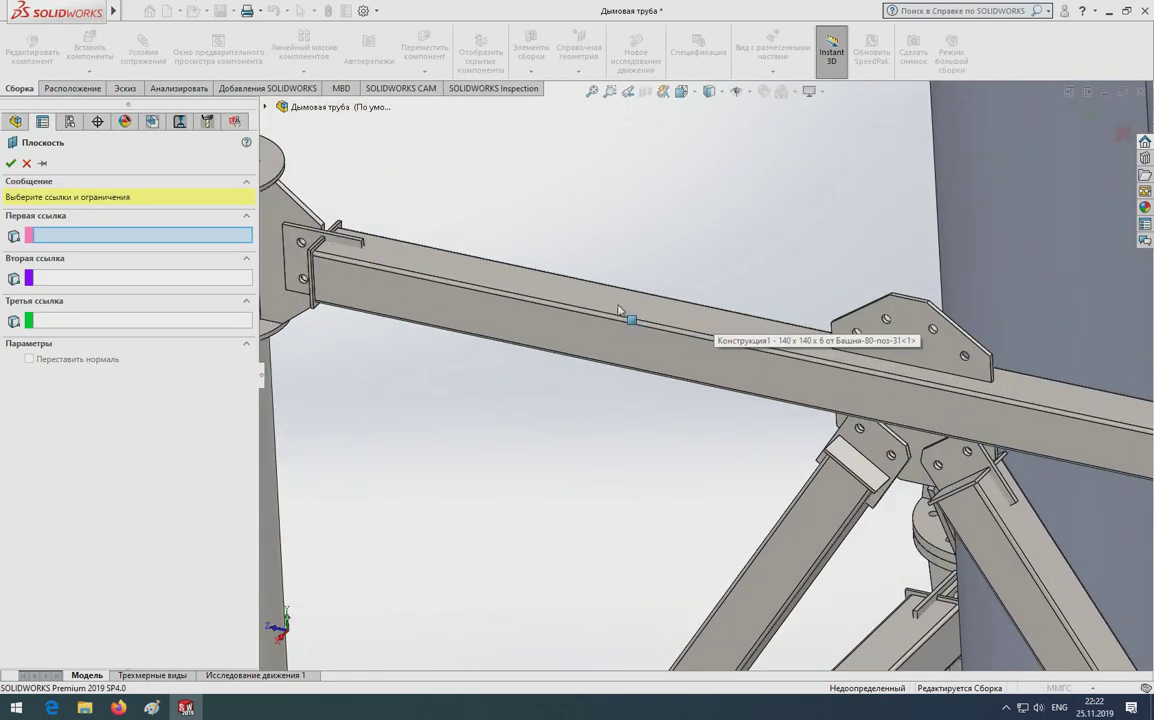
left_click(630, 305)
mouse_move(630, 305)
middle_mouse_down()
mouse_move(536, 146)
mouse_move(505, 386)
middle_mouse_up()
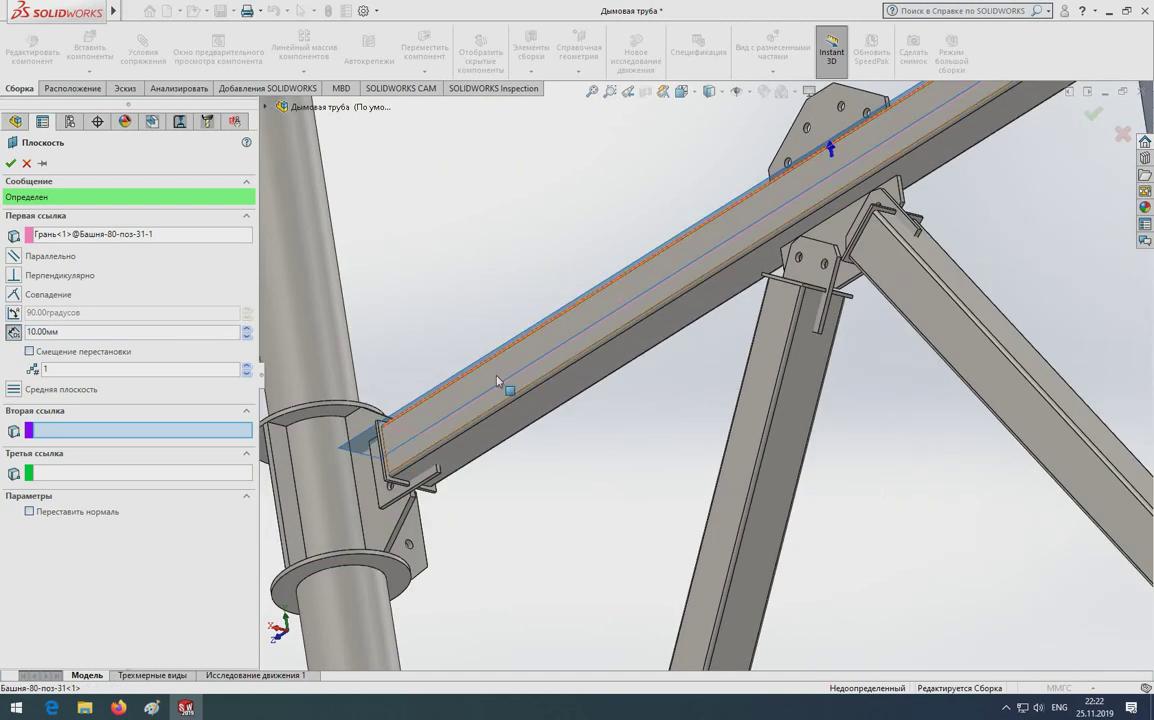
left_click(543, 397)
middle_click_drag(385, 385, 365, 485)
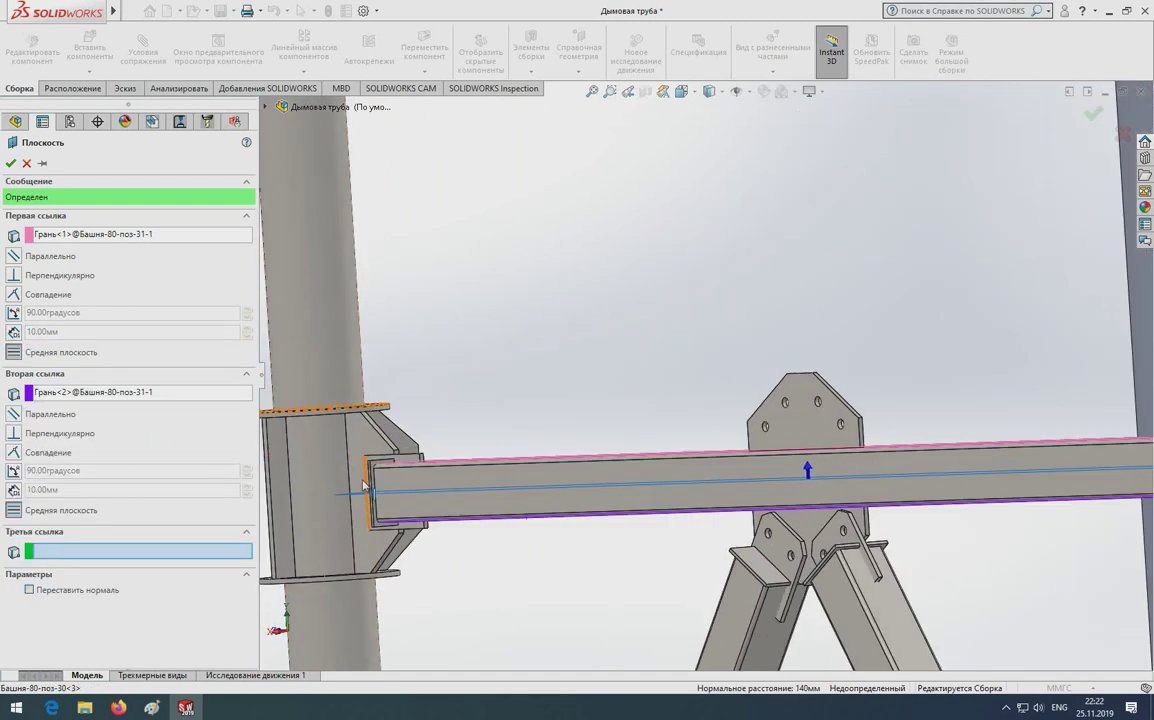
left_click(10, 163)
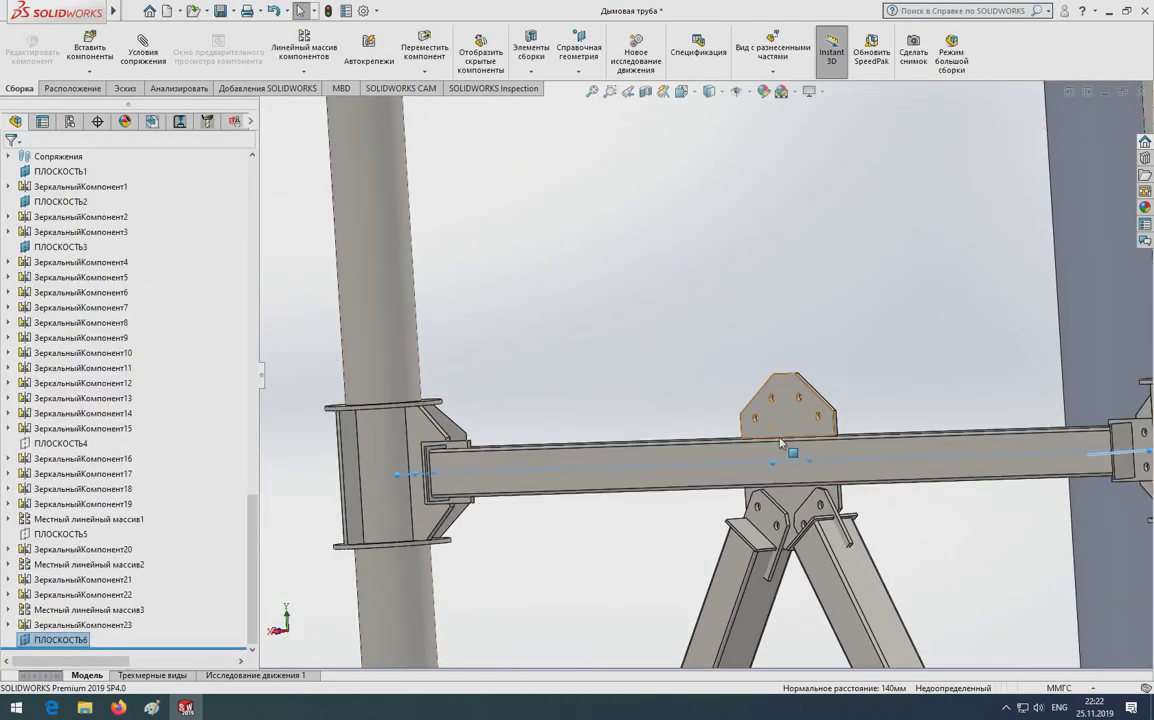
mouse_move(796, 458)
middle_mouse_down()
mouse_move(739, 438)
mouse_move(692, 472)
mouse_move(506, 406)
middle_mouse_up()
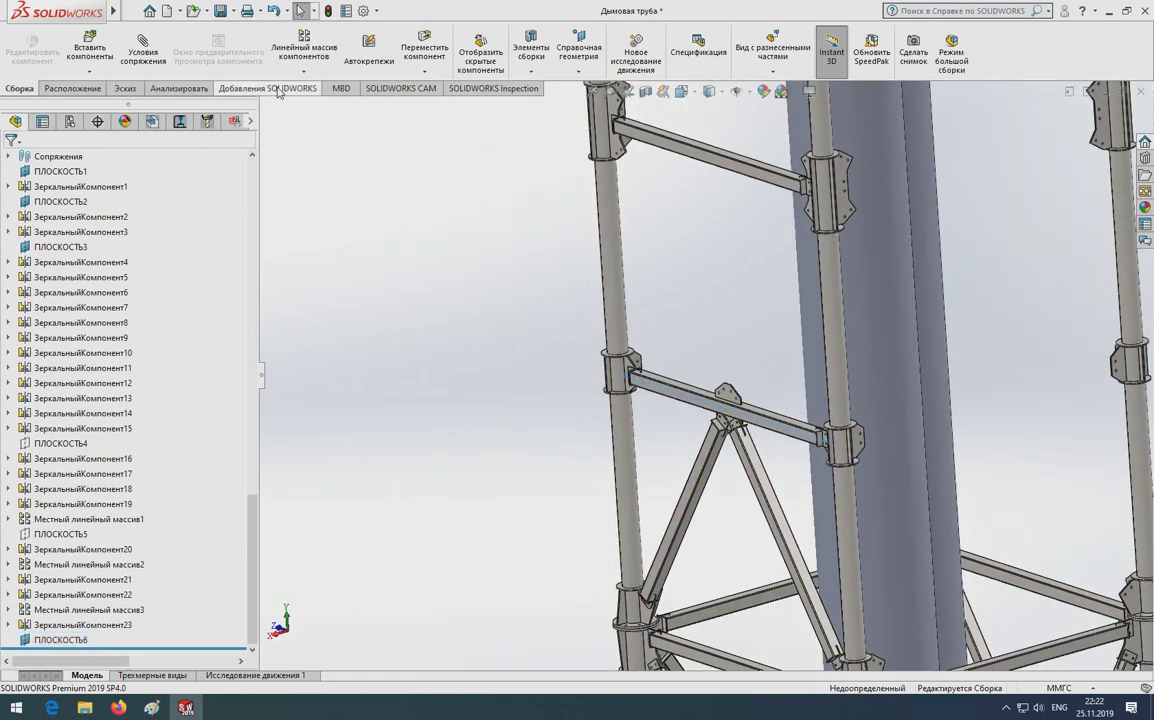
Mirror the left and right diagonal braces under the crossbeam across ПЛОСКОСТЬ6
left_click(303, 71)
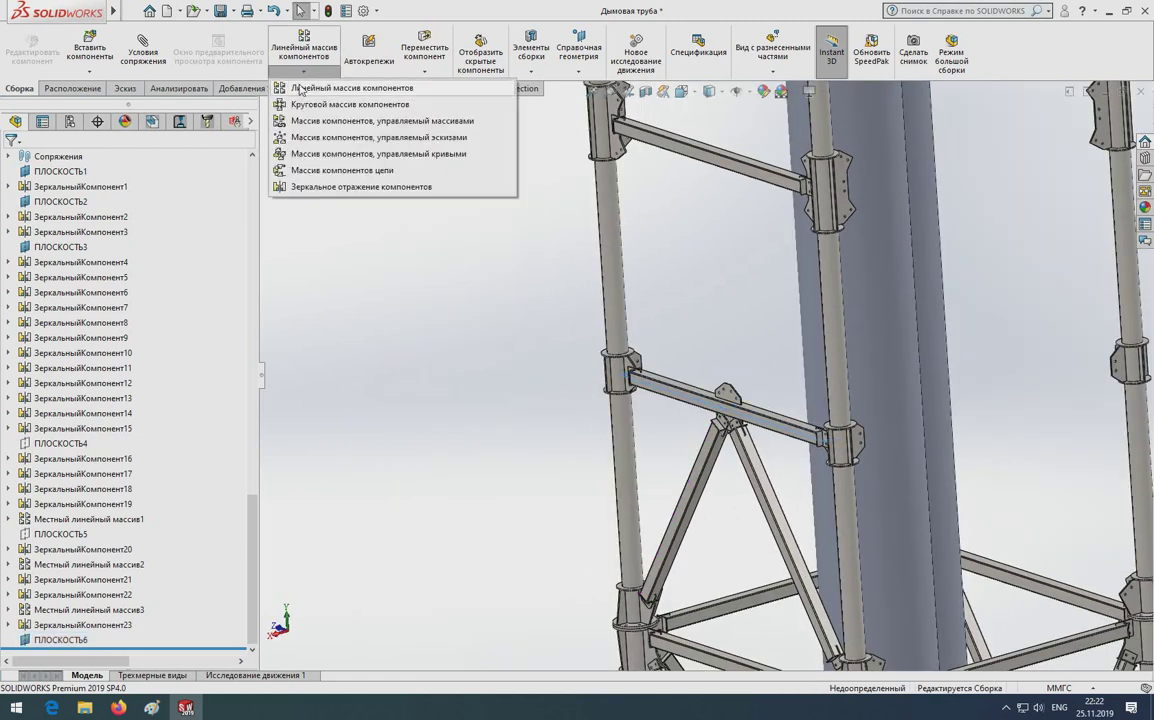
left_click(342, 187)
scroll(657, 402, "down", 3)
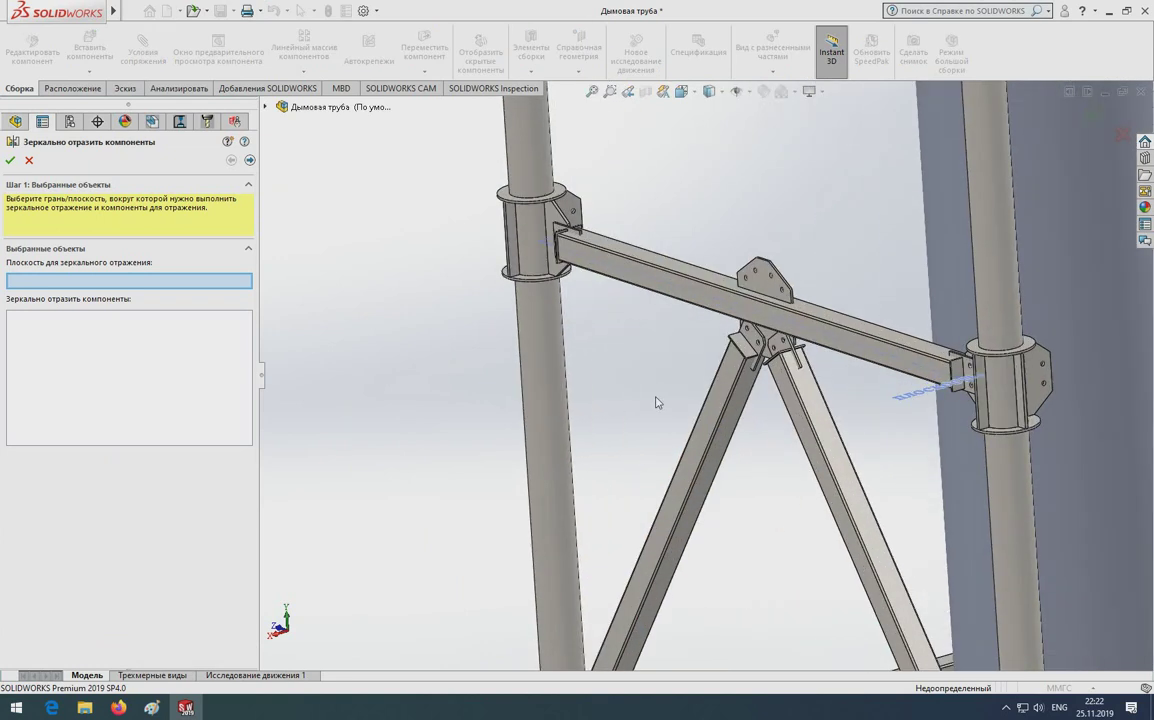
left_click(596, 268)
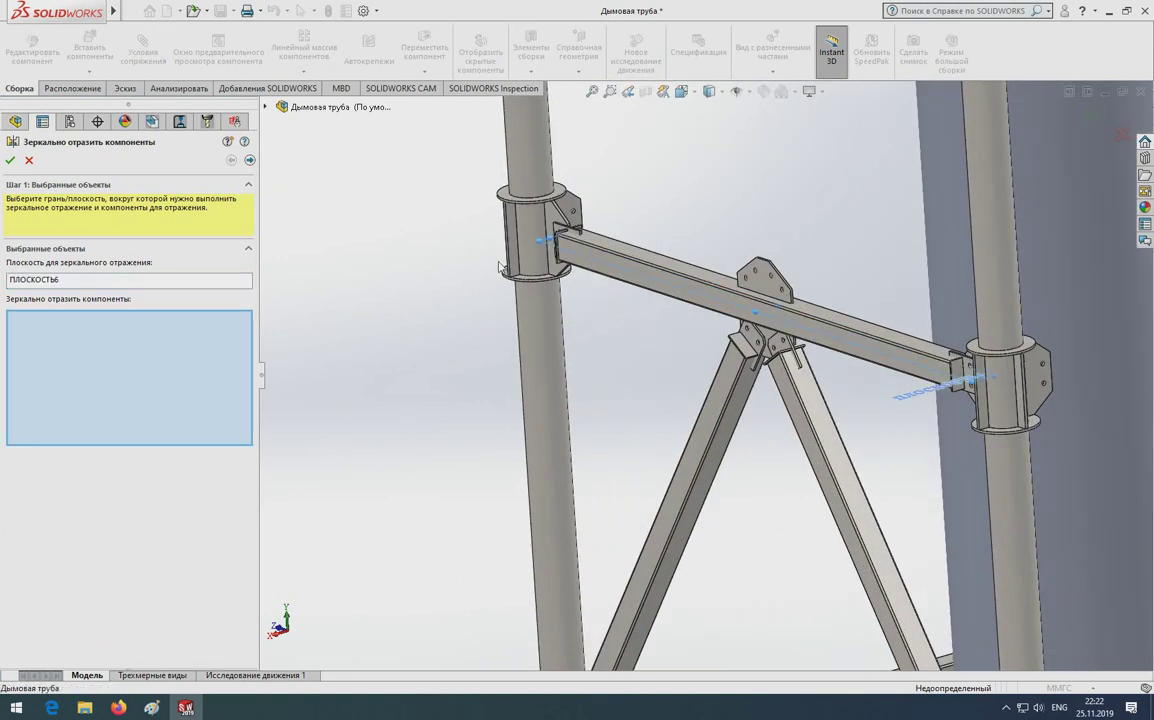
left_click(741, 424)
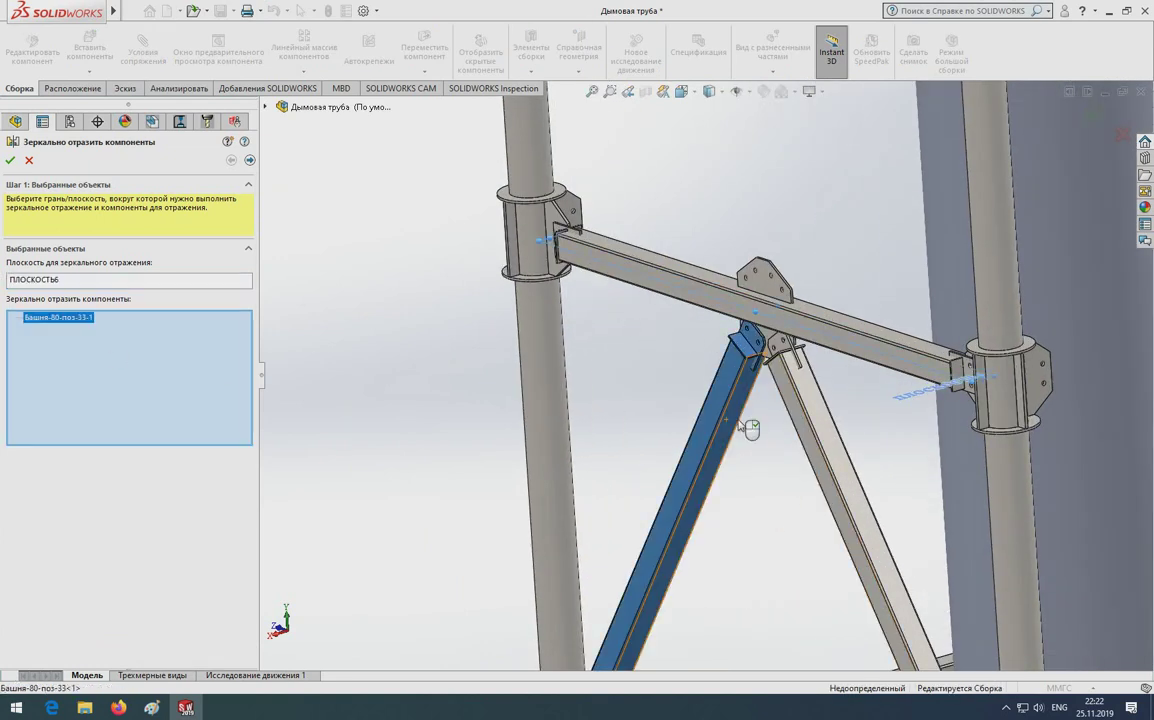
left_click(806, 436)
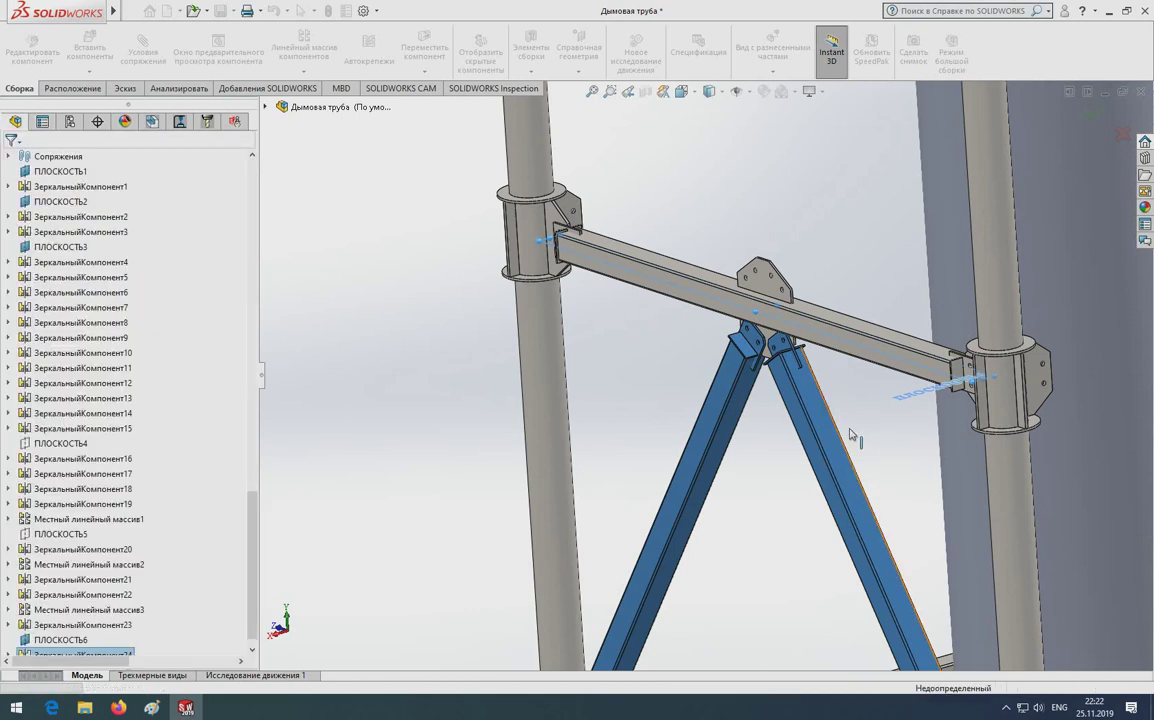
scroll(805, 445, "up", 5)
mouse_move(805, 445)
middle_mouse_down()
mouse_move(780, 430)
mouse_move(829, 328)
middle_mouse_up()
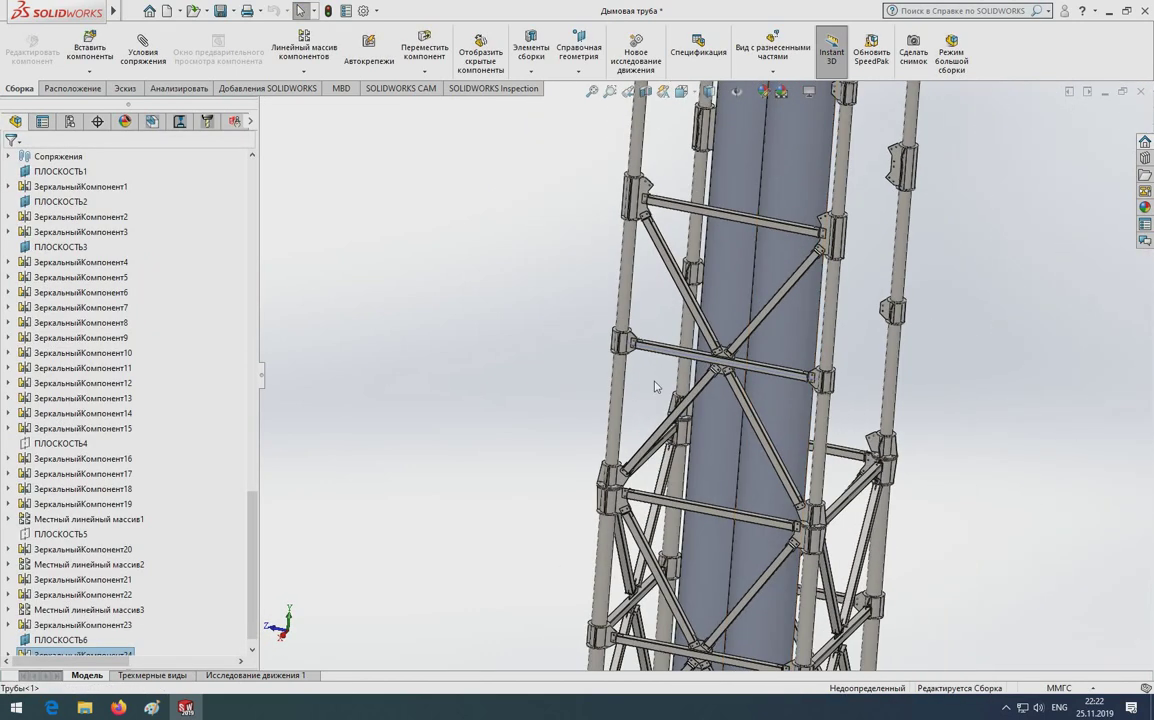
scroll(829, 328, "down", 3)
Select plane ПЛОСКОСТЬ6 and bring up its actions, then dismiss them without changes
left_click(381, 350)
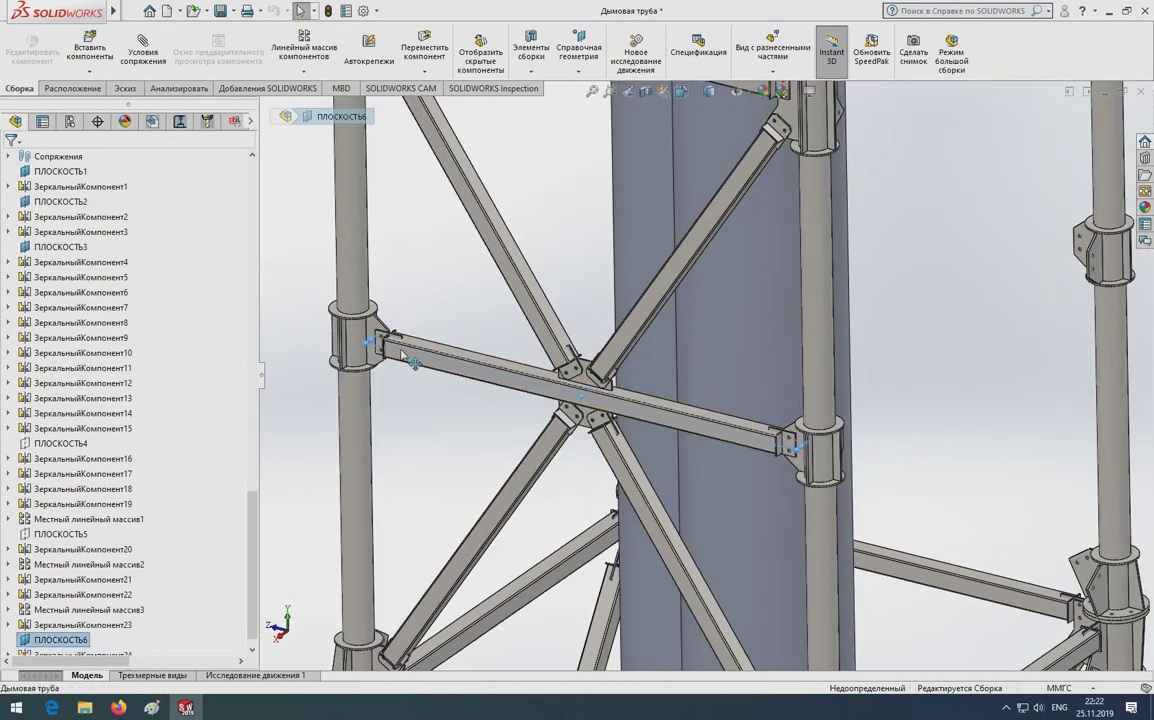
right_click(70, 651)
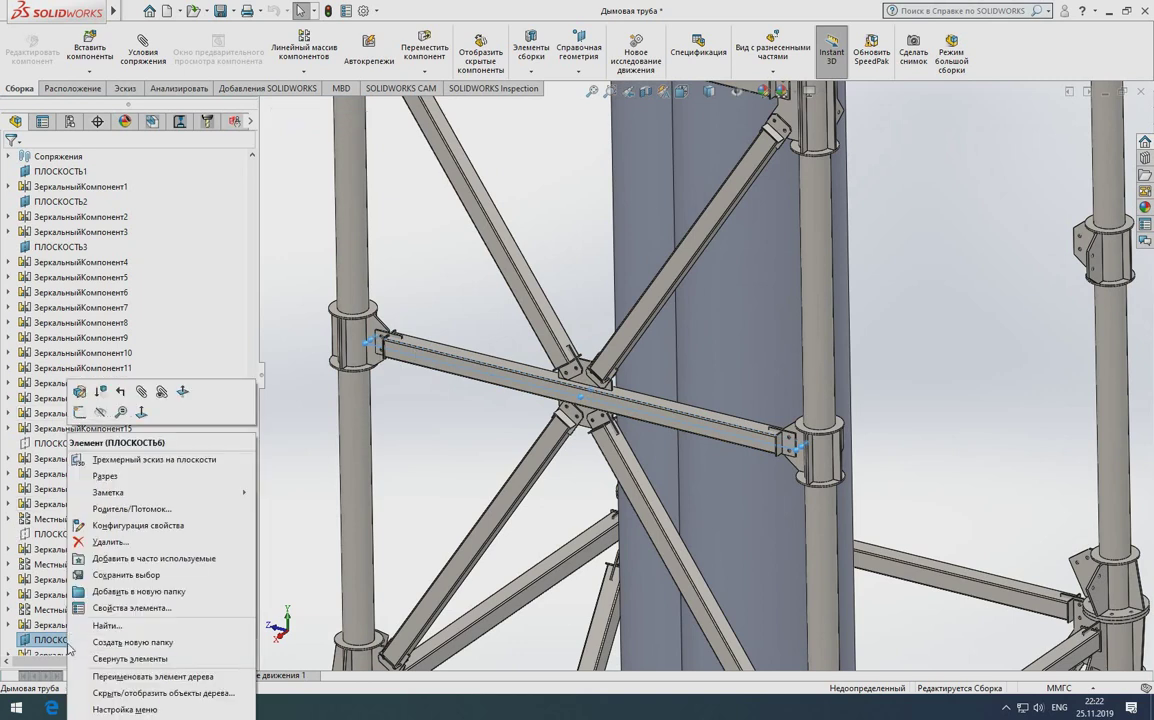
key("Escape")
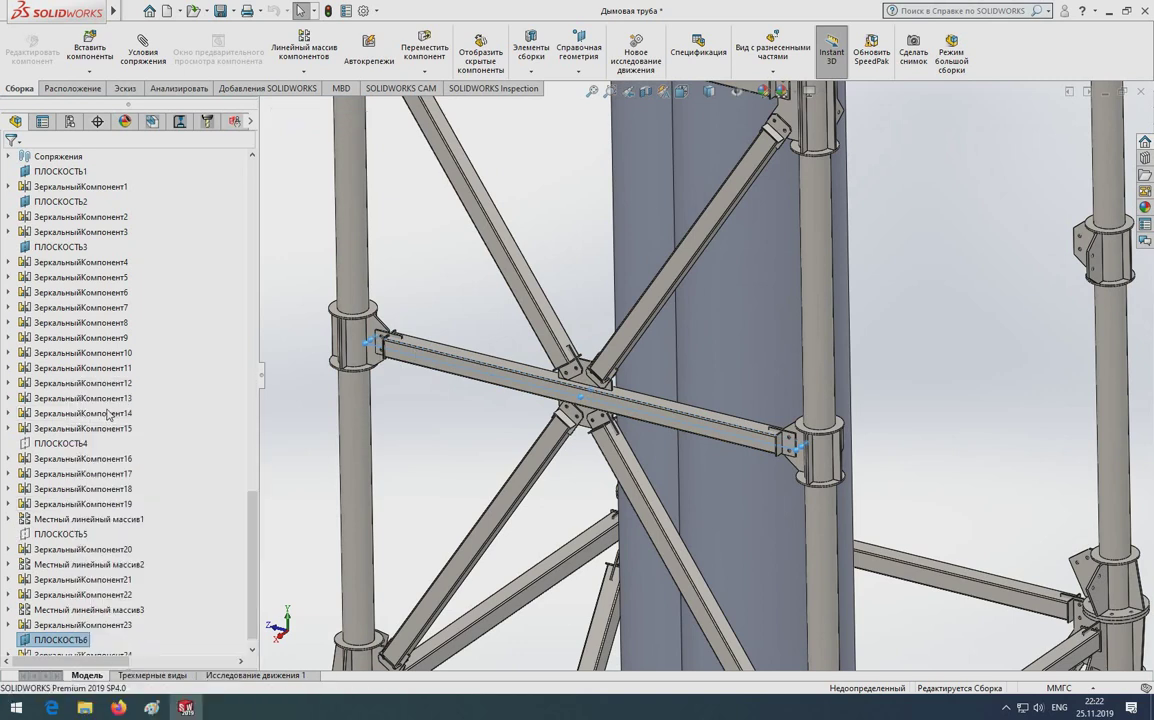
scroll(560, 451, "up", 5)
scroll(755, 580, "up", 5)
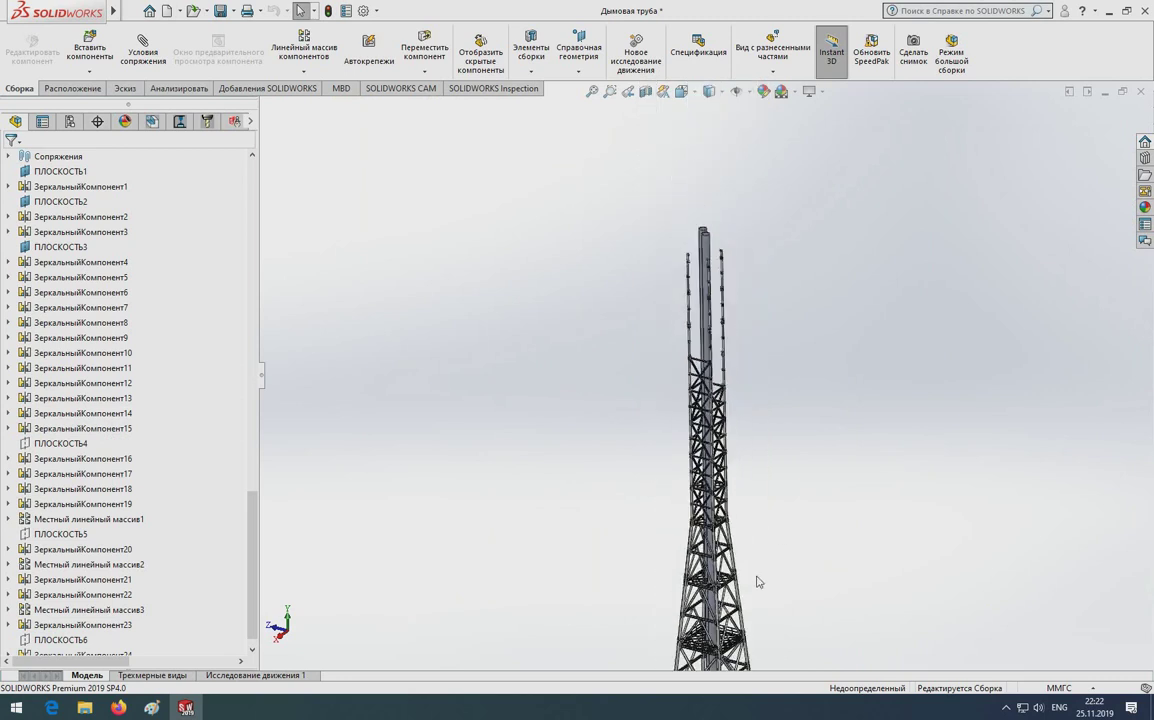
scroll(755, 580, "down", 3)
scroll(695, 586, "up", 1)
Orbit and zoom around the tower to inspect the bracing and base from several sides
middle_click_drag(695, 586, 642, 423)
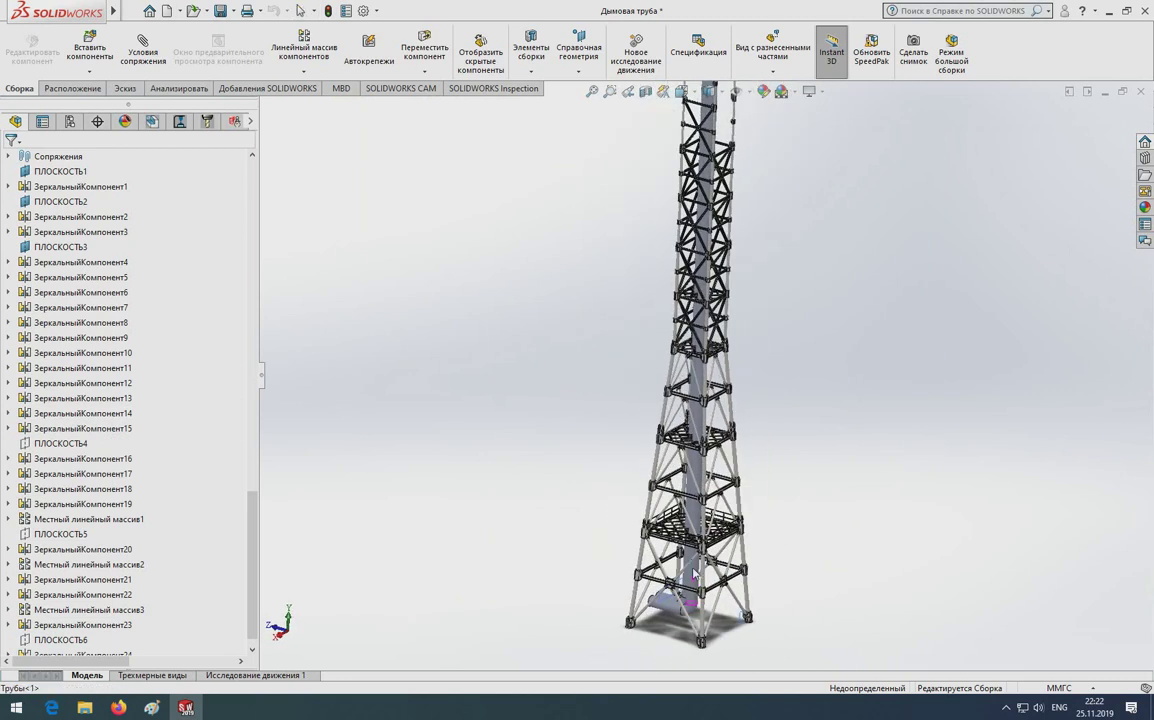
scroll(642, 423, "up", 2)
middle_click_drag(750, 548, 845, 464)
scroll(845, 464, "down", 2)
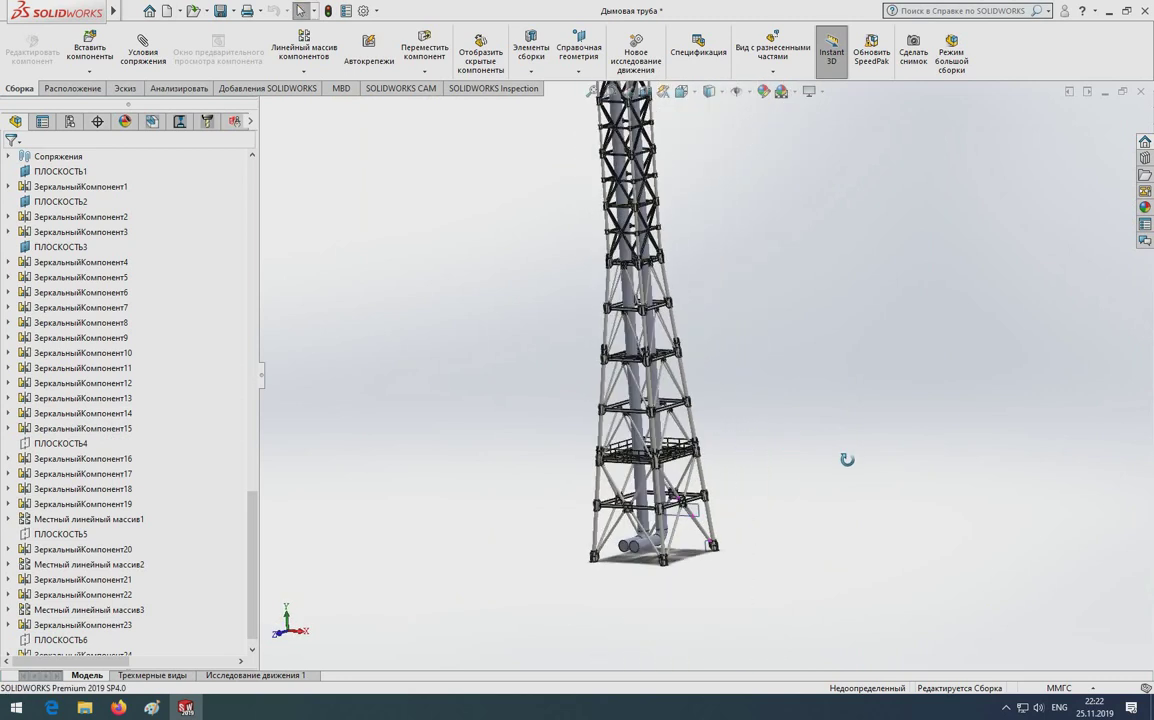
scroll(732, 567, "down", 2)
scroll(700, 540, "down", 2)
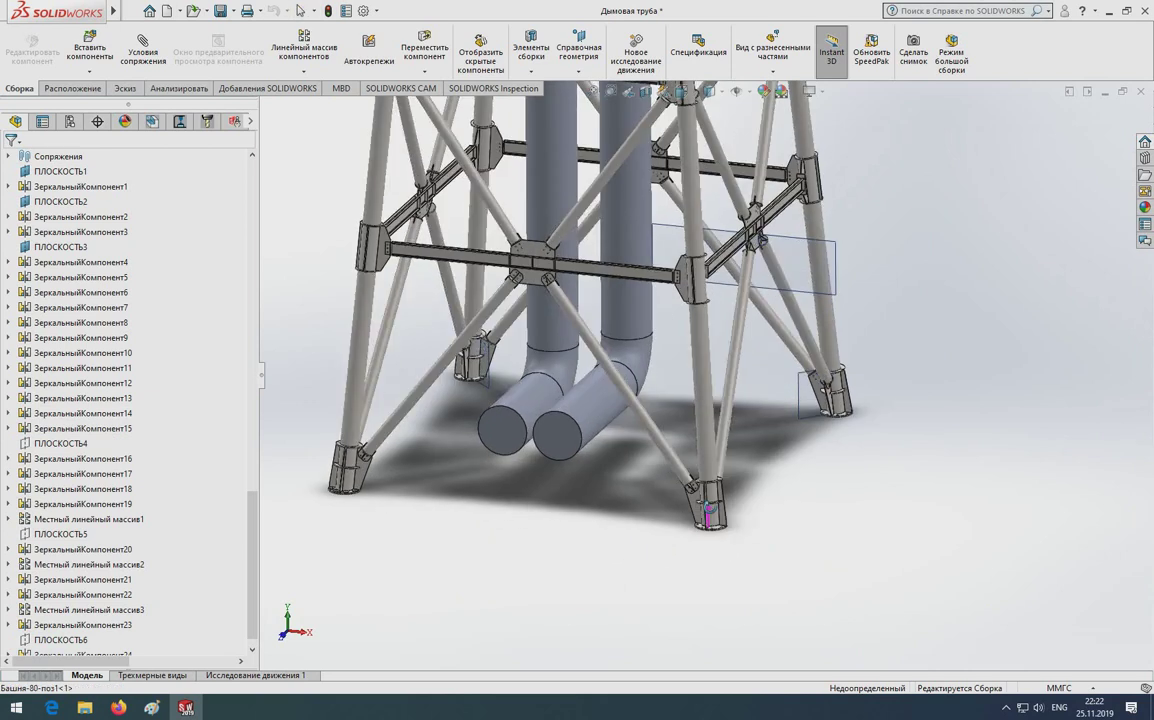
scroll(600, 450, "up", 2)
scroll(617, 430, "down", 1)
scroll(617, 430, "up", 3)
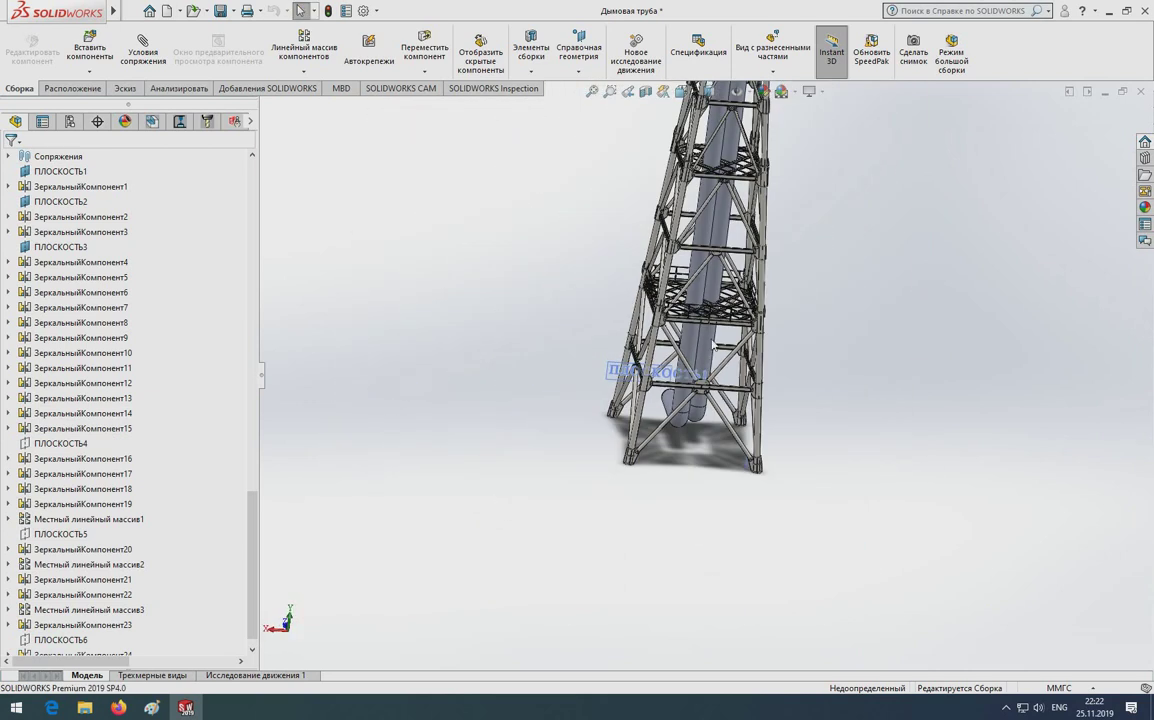
middle_click_drag(394, 453, 741, 237)
scroll(724, 438, "down", 3)
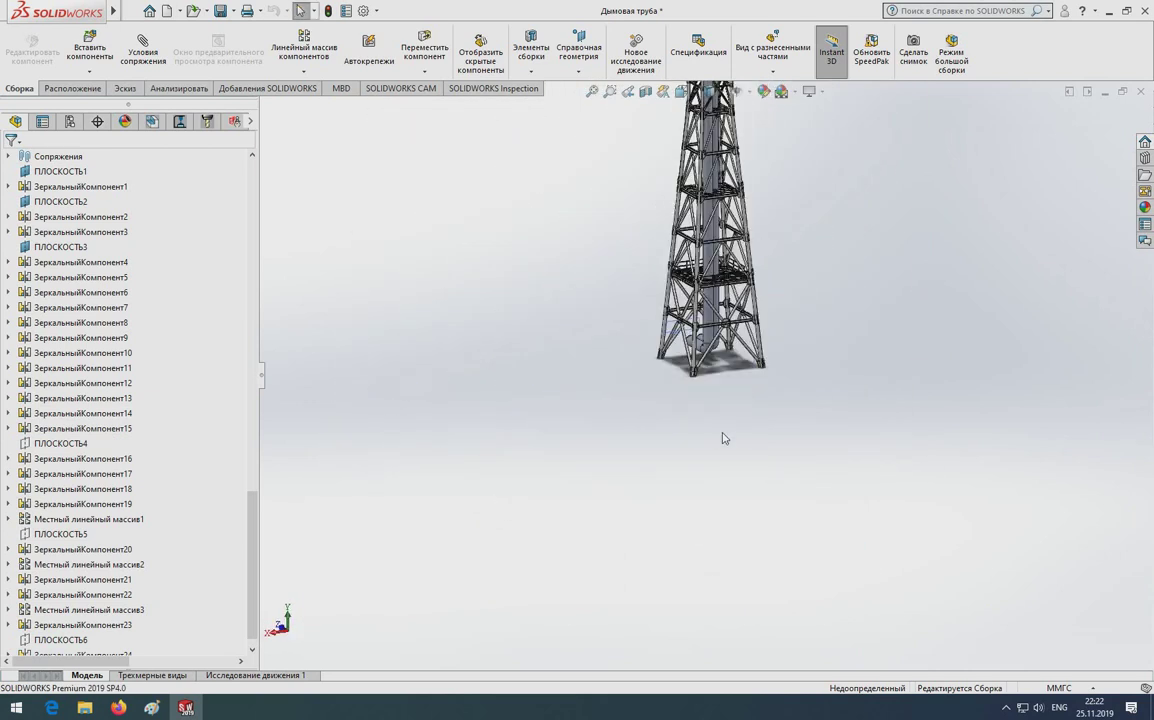
scroll(710, 400, "down", 2)
scroll(701, 362, "down", 2)
scroll(701, 362, "up", 3)
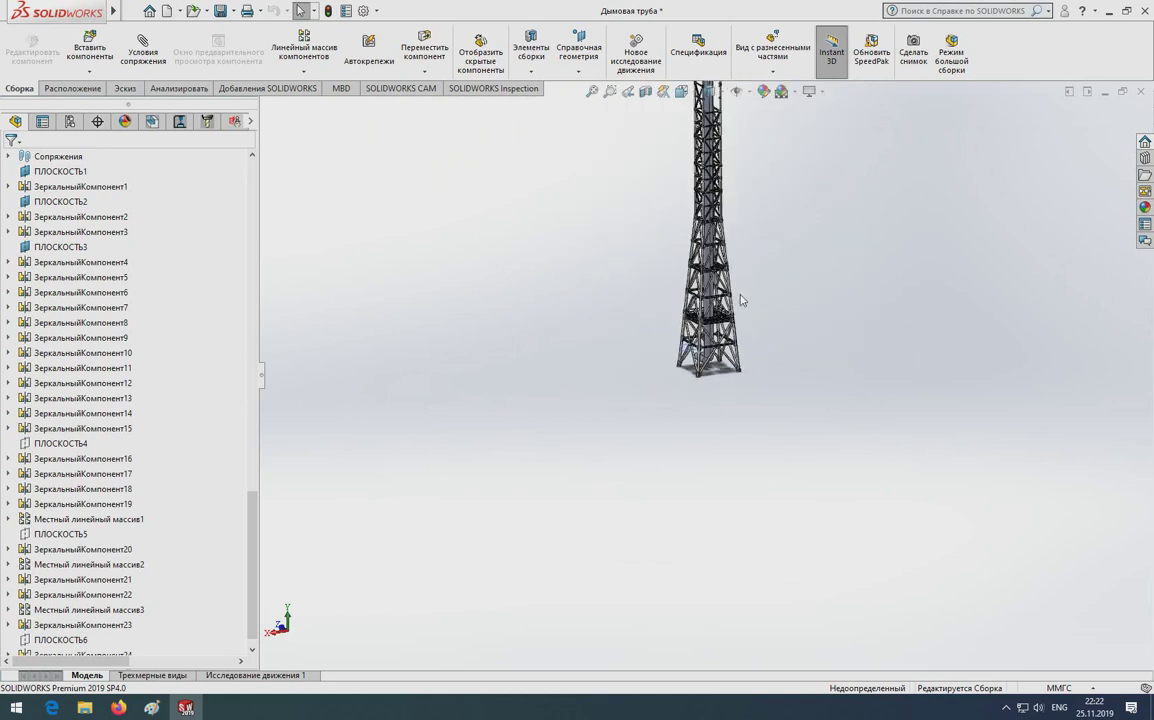
middle_click_drag(742, 296, 775, 318)
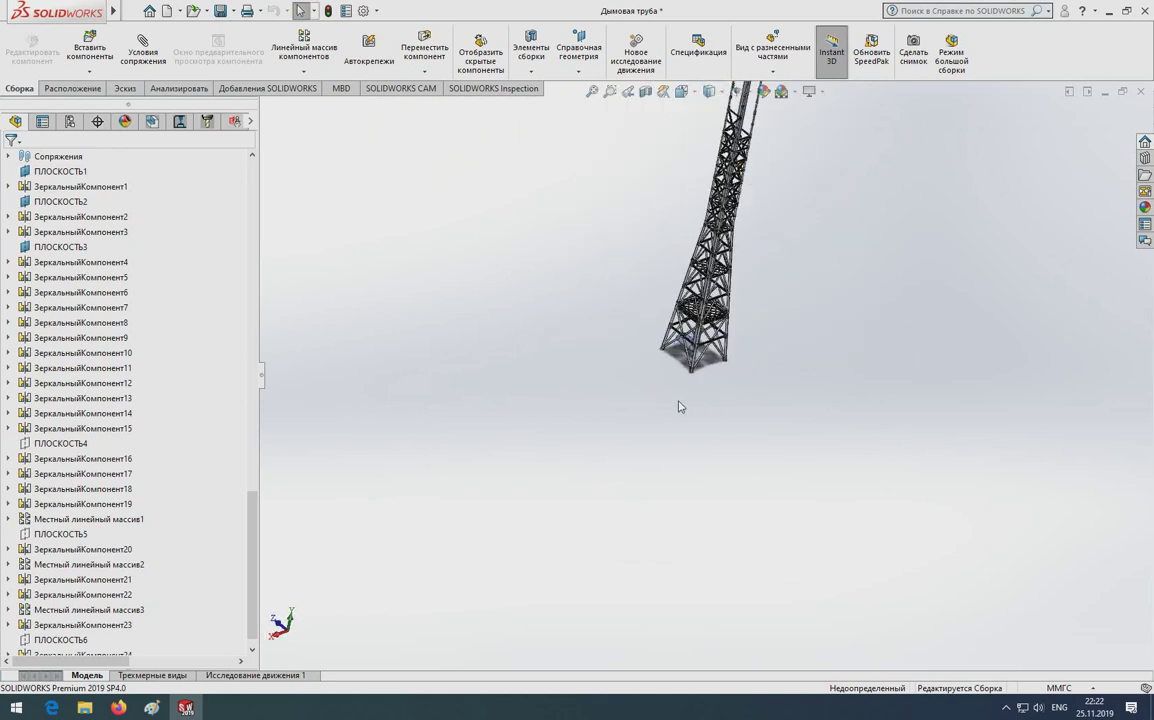
mouse_move(678, 406)
middle_mouse_down()
mouse_move(650, 410)
mouse_move(806, 298)
mouse_move(797, 389)
middle_mouse_up()
middle_click_drag(618, 366, 585, 433)
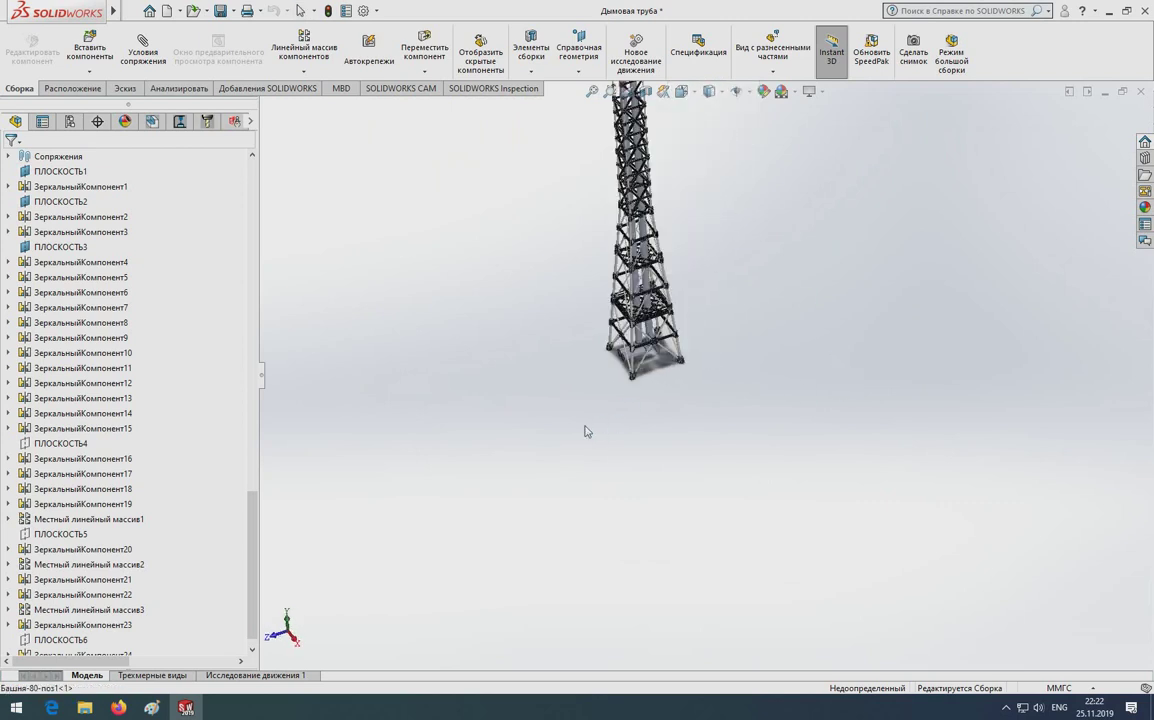
Hide plane ПЛОСКОСТЬ4 and select ПЛОСКОСТЬ5 while straightening the tower view
left_click(62, 443)
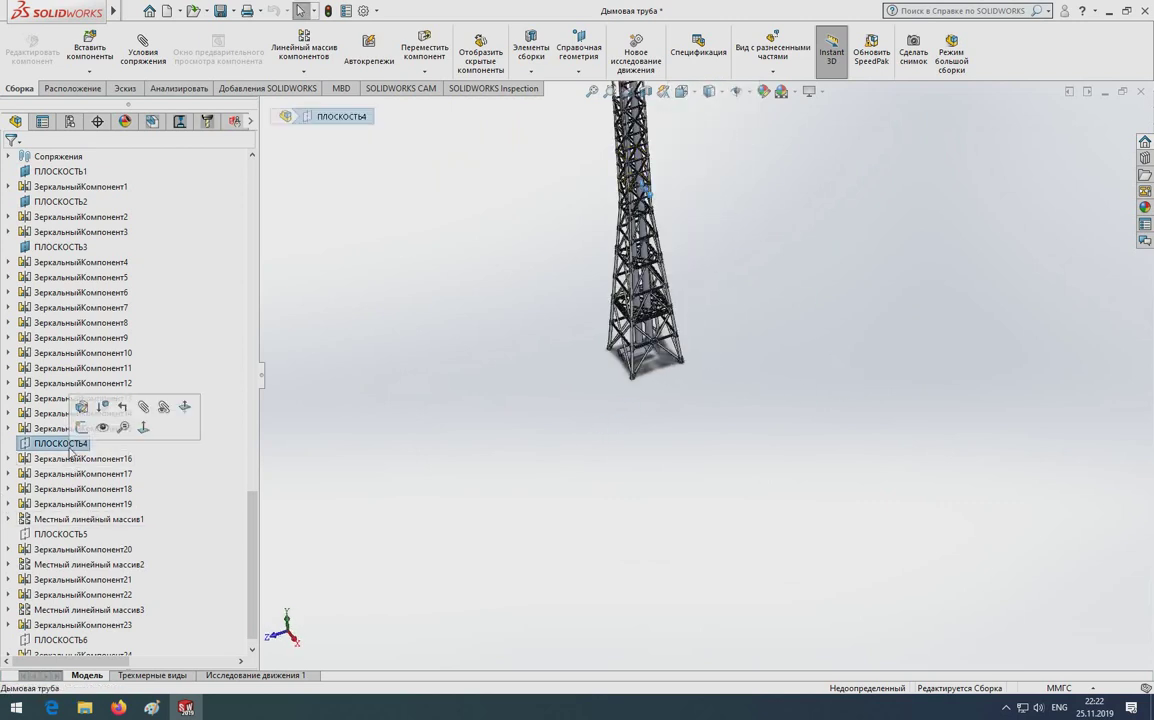
scroll(500, 180, "up", 3)
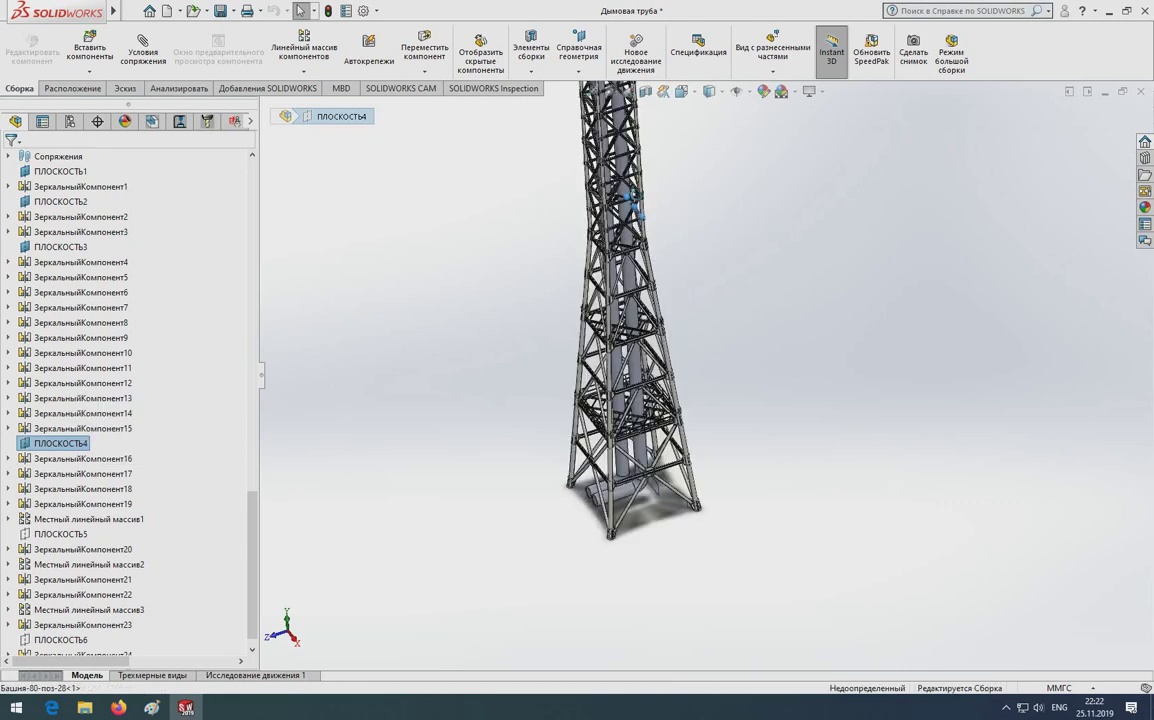
middle_click_drag(489, 172, 525, 232)
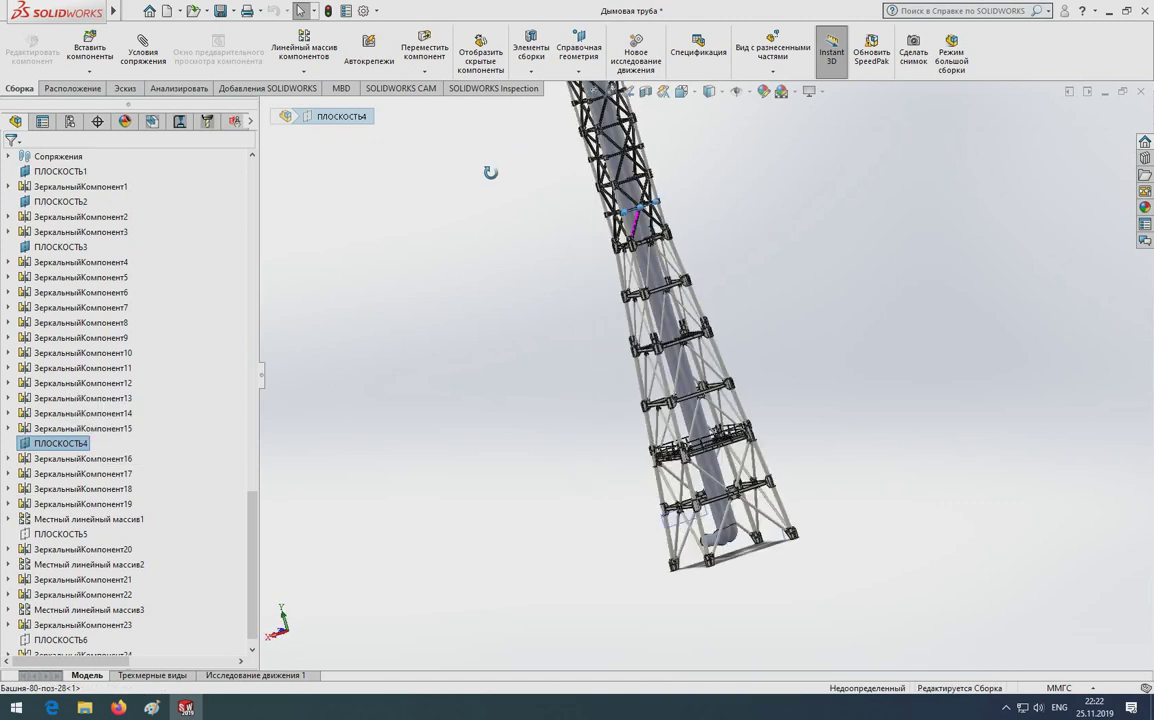
right_click(69, 443)
left_click(97, 414)
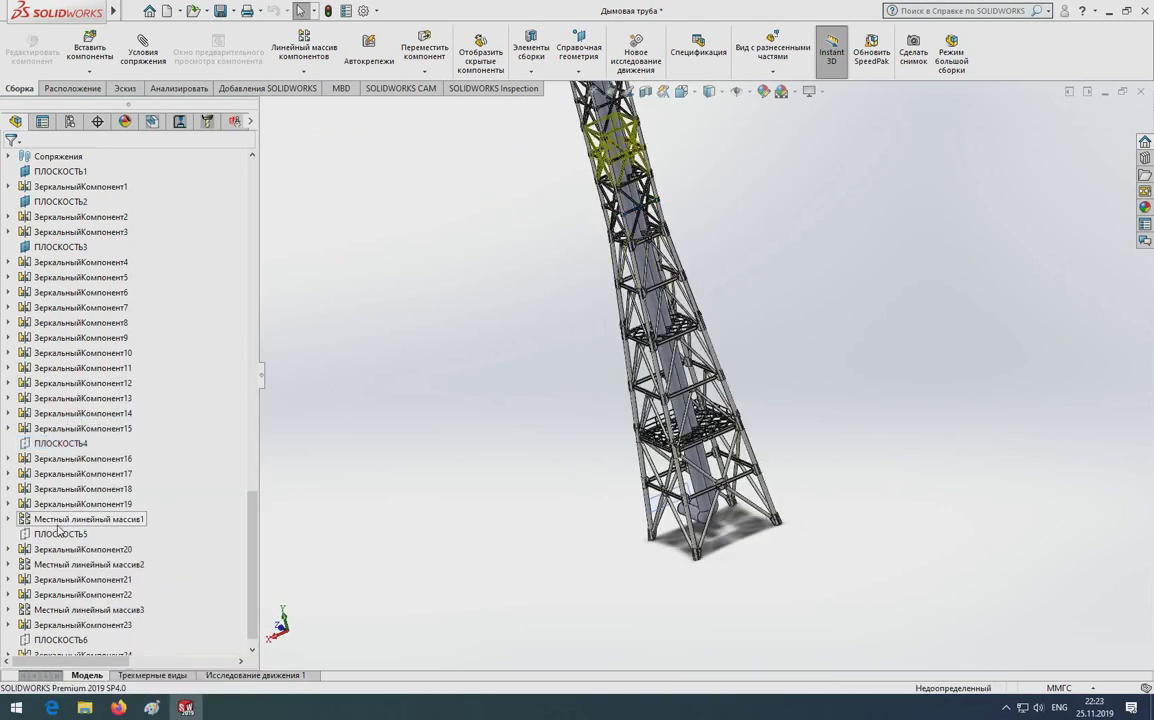
left_click(62, 534)
scroll(720, 270, "up", 5)
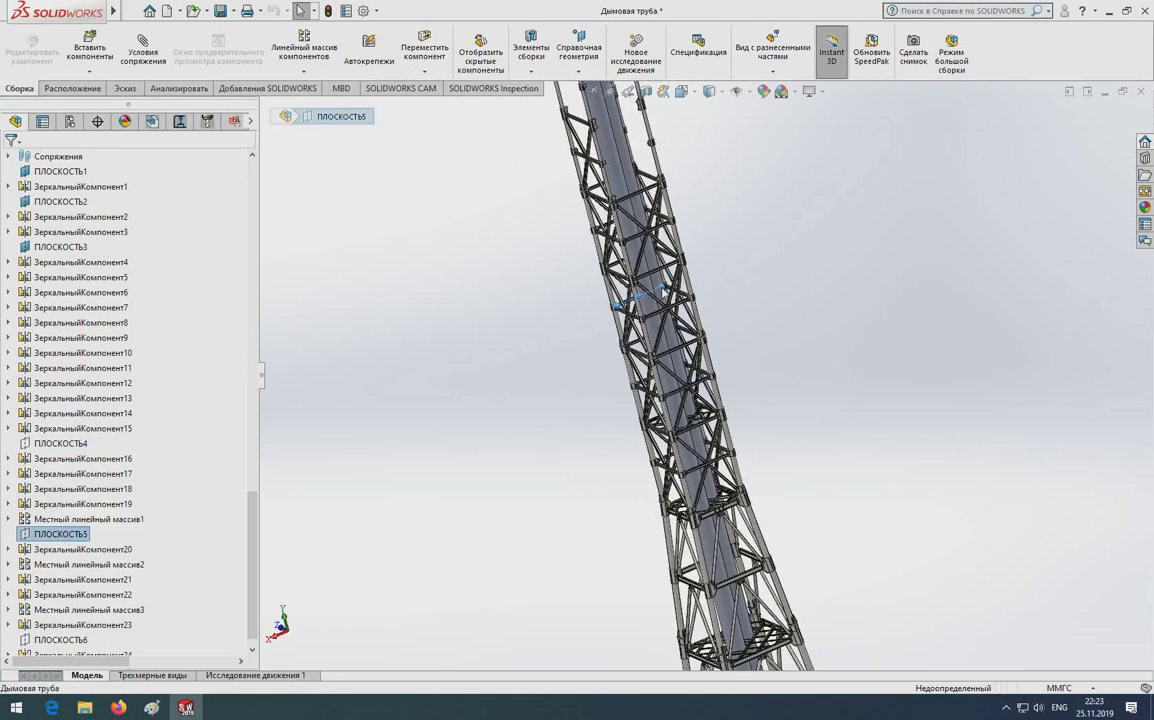
mouse_move(720, 270)
middle_mouse_down()
mouse_move(736, 260)
mouse_move(720, 255)
middle_mouse_up()
scroll(221, 275, "up", 3)
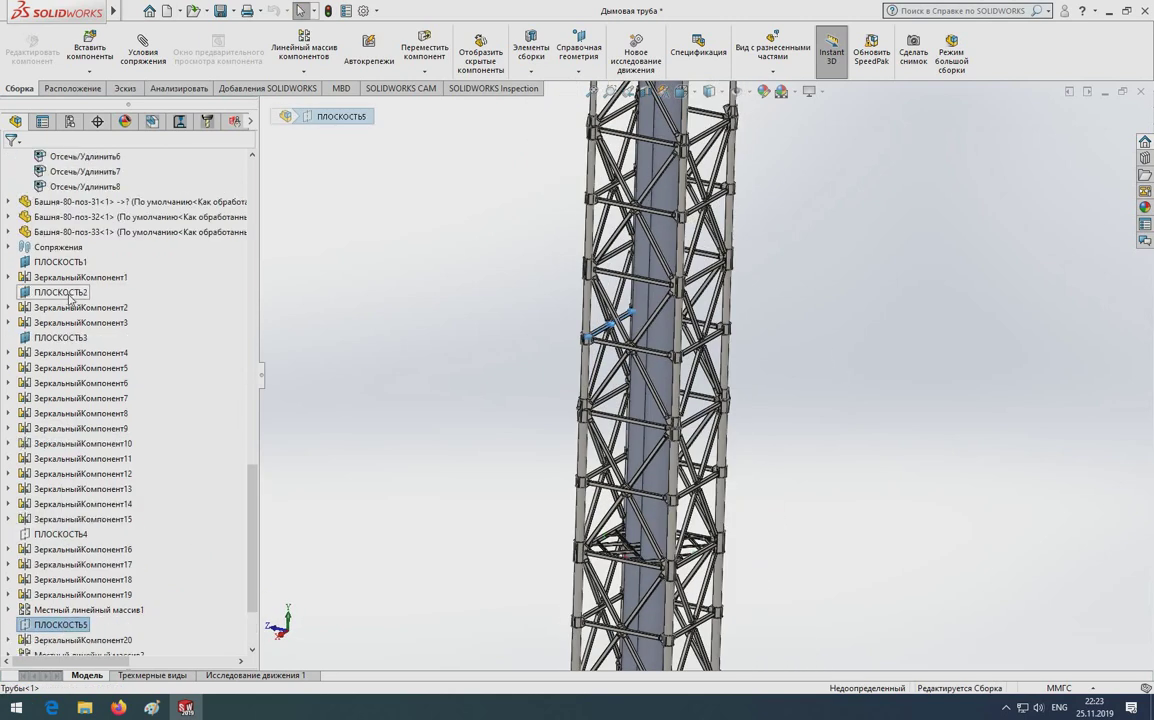
scroll(601, 346, "up", 5)
scroll(601, 346, "down", 3)
scroll(610, 300, "down", 3)
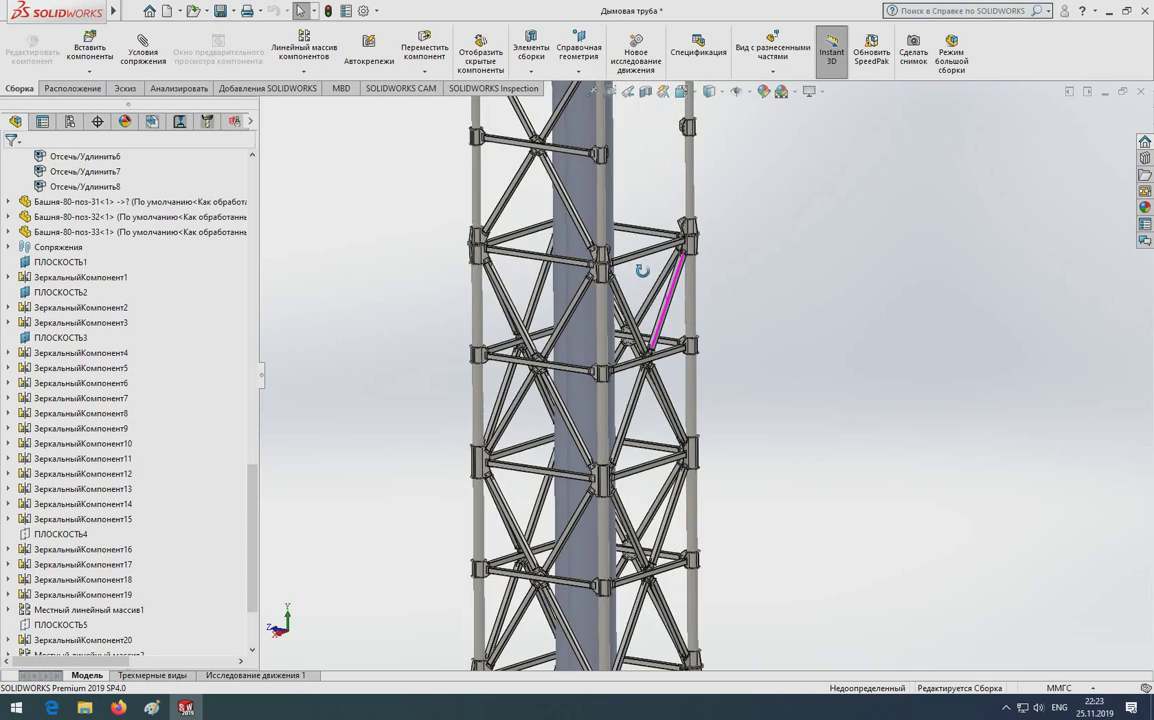
scroll(631, 257, "down", 3)
scroll(600, 303, "down", 3)
scroll(663, 322, "up", 3)
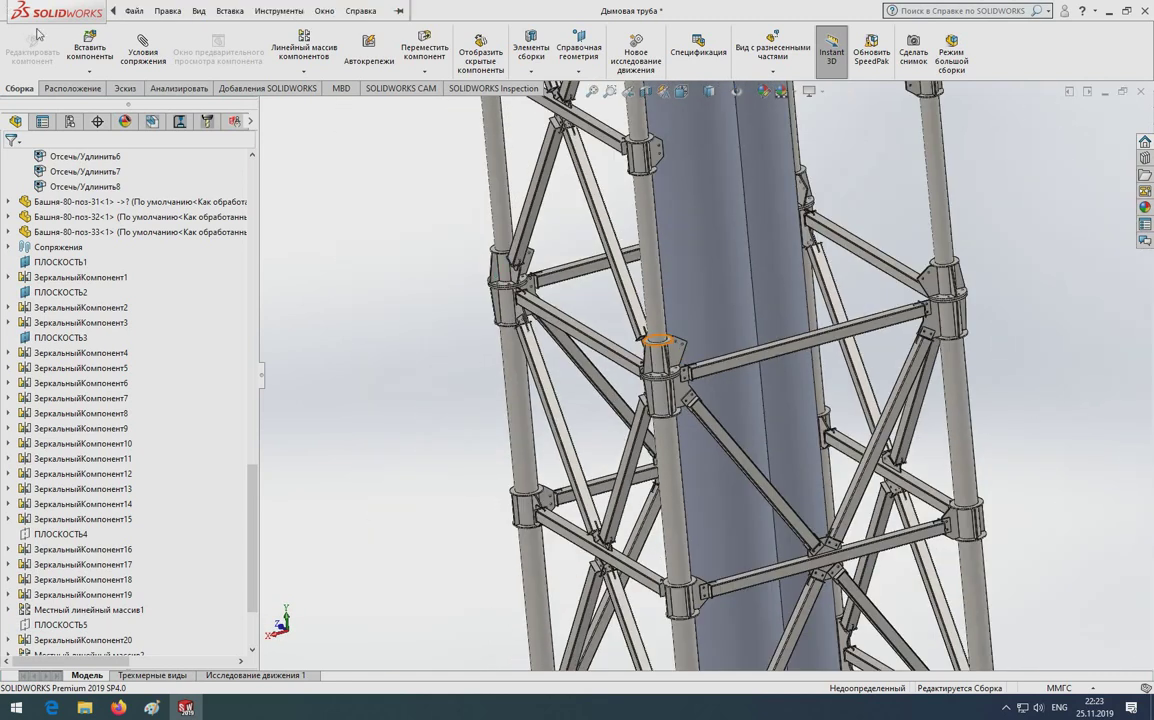
Hide reference planes ПЛОСКОСТЬ1, ПЛОСКОСТЬ2 and ПЛОСКОСТЬ3
left_click(62, 263)
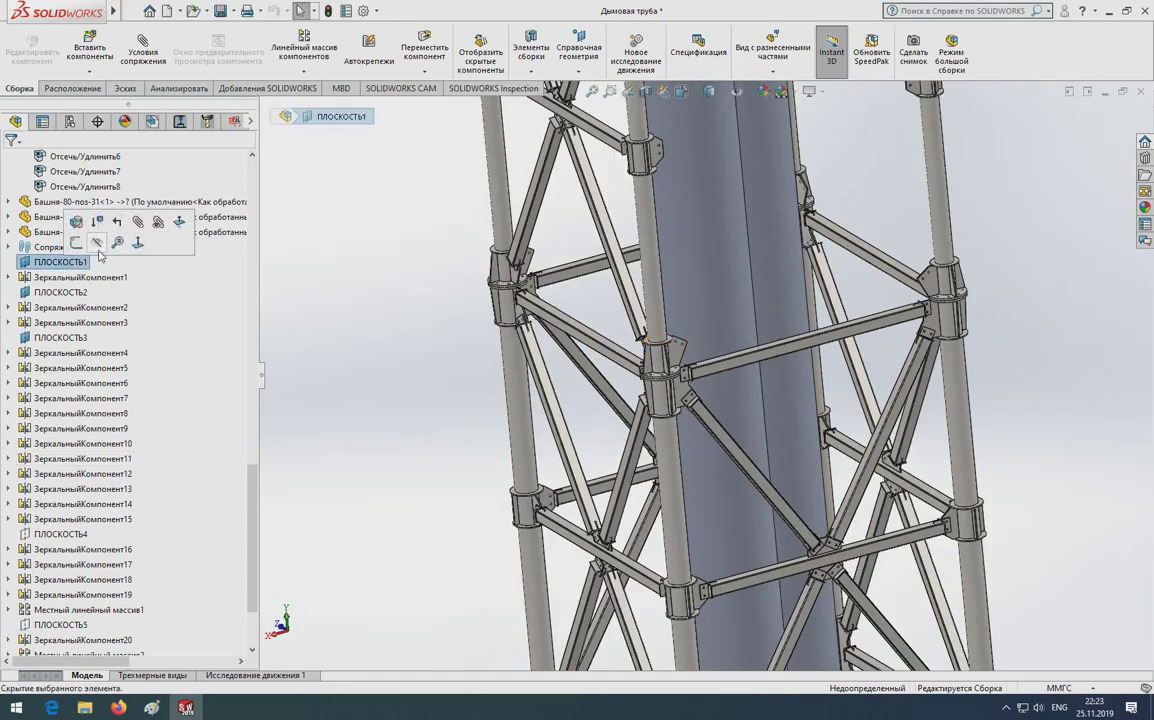
left_click(97, 245)
left_click(76, 292)
left_click(84, 276)
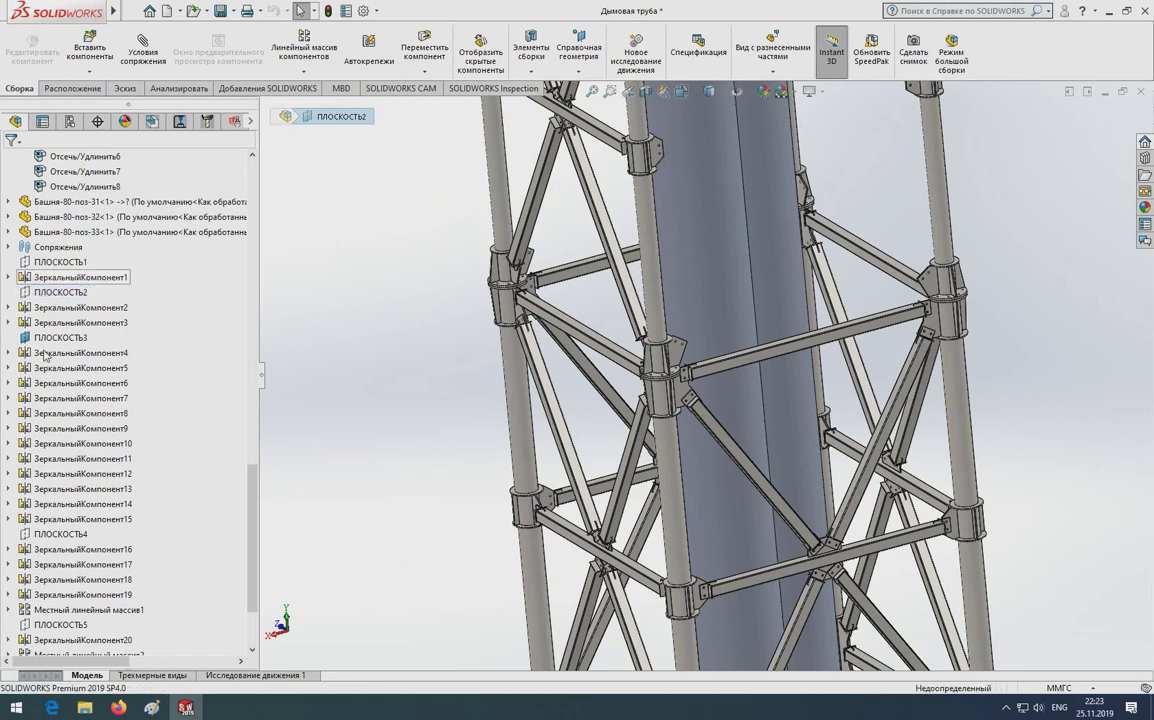
left_click(78, 338)
left_click(88, 327)
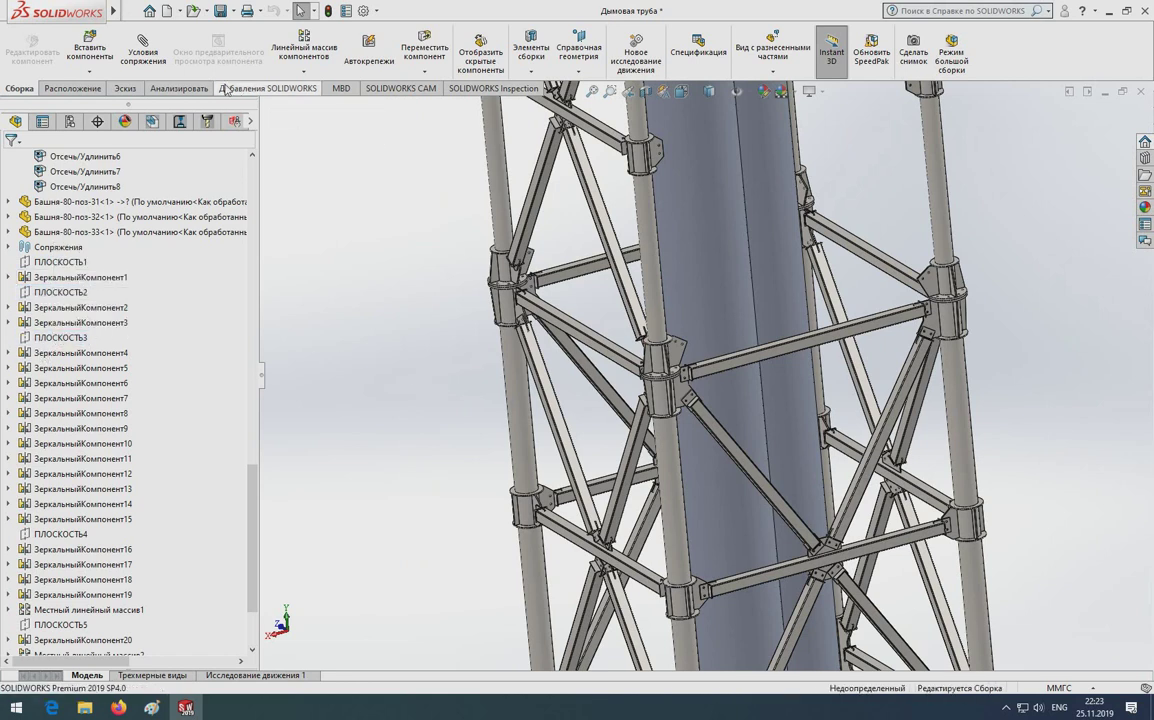
Create plane ПЛОСКОСТЬ7 from two gusset-plate faces at the joint
left_click(576, 74)
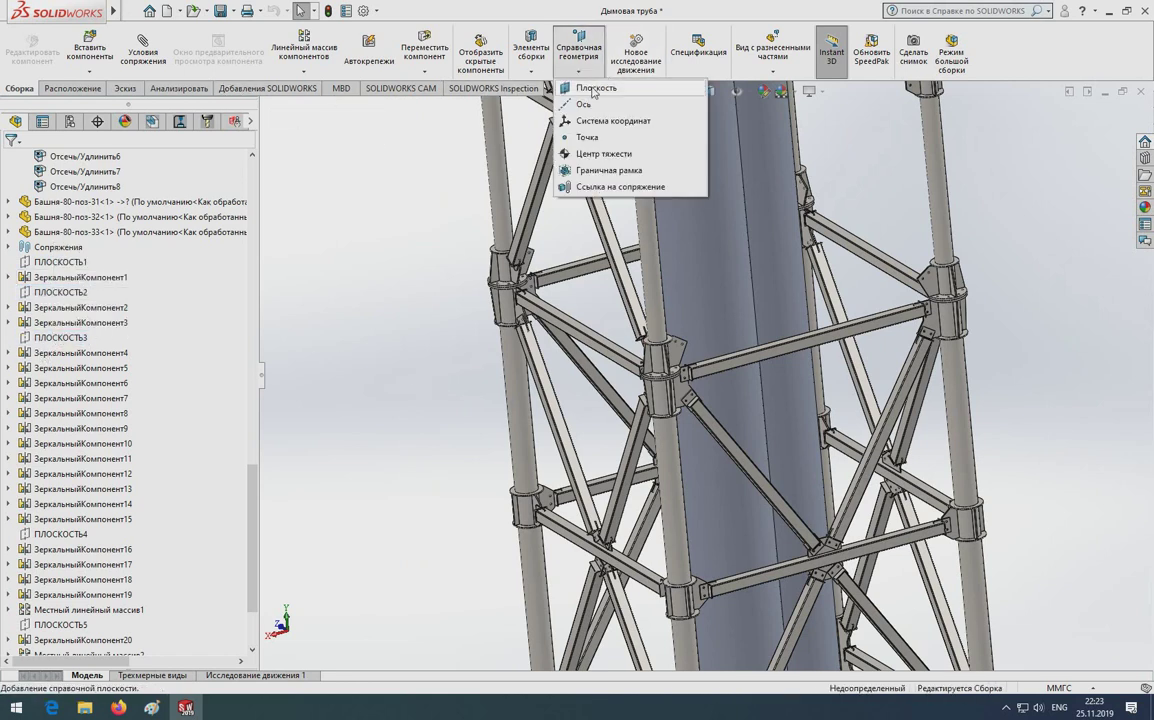
left_click(598, 88)
scroll(640, 400, "down", 3)
scroll(510, 400, "down", 5)
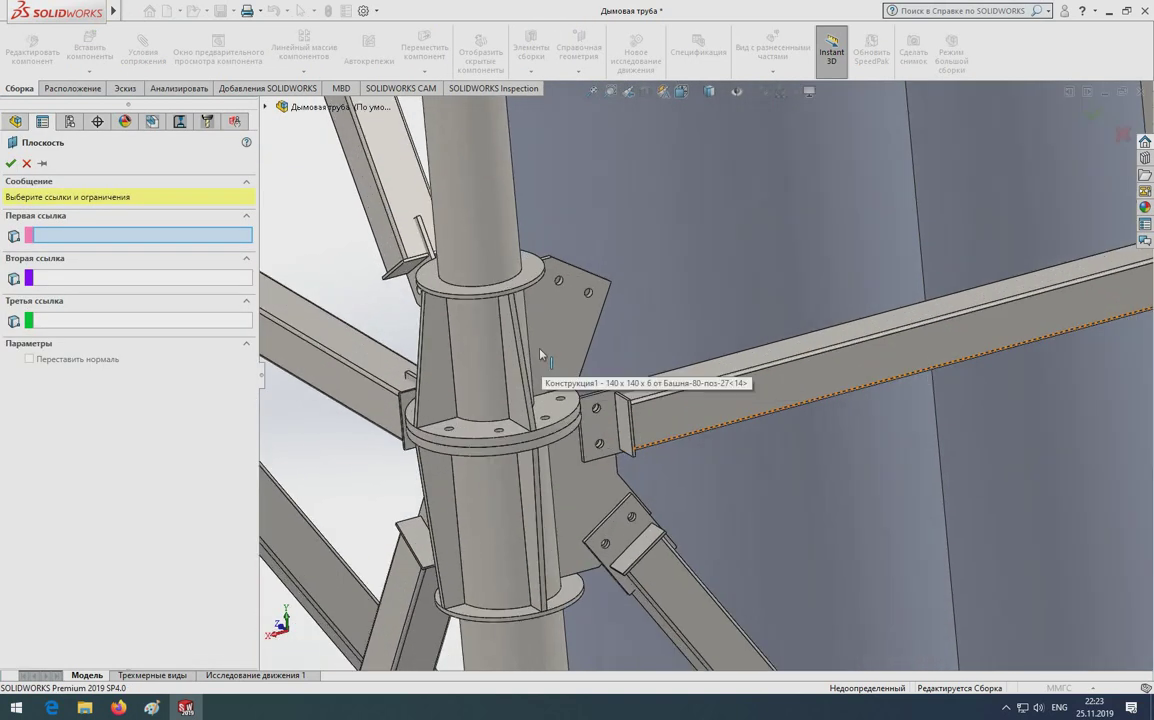
left_click(545, 328)
mouse_move(545, 328)
middle_mouse_down()
mouse_move(598, 273)
mouse_move(449, 343)
mouse_move(381, 290)
middle_mouse_up()
left_click(449, 343)
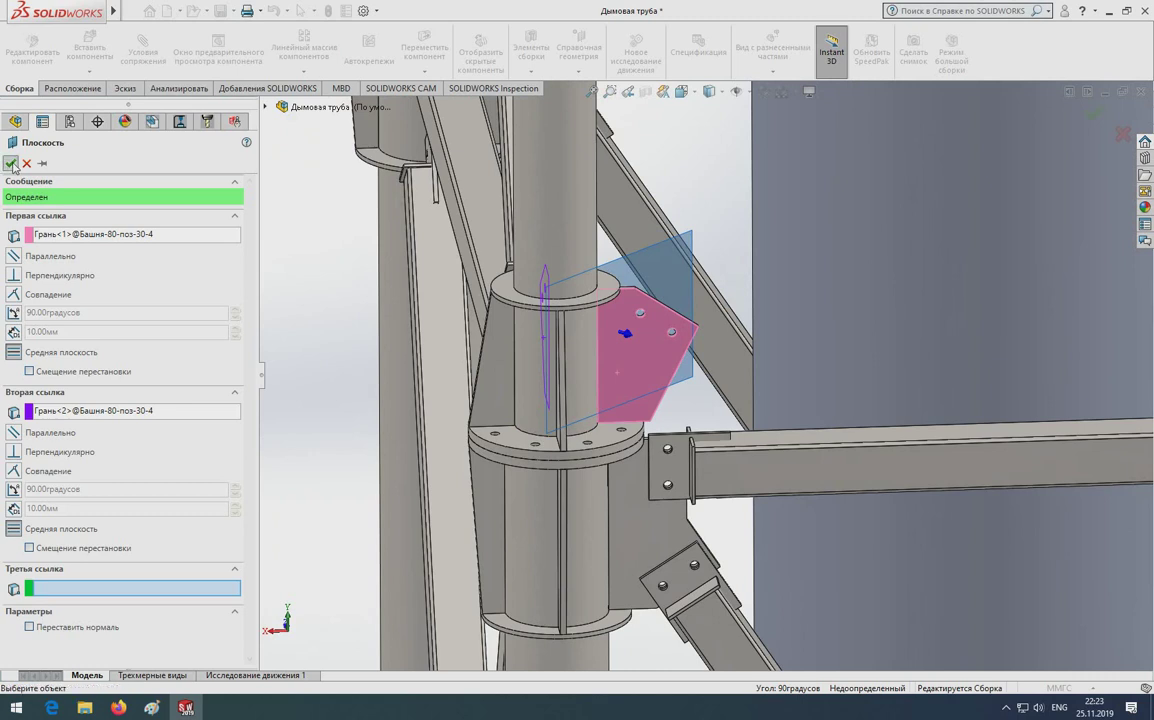
left_click(10, 163)
scroll(273, 239, "up", 3)
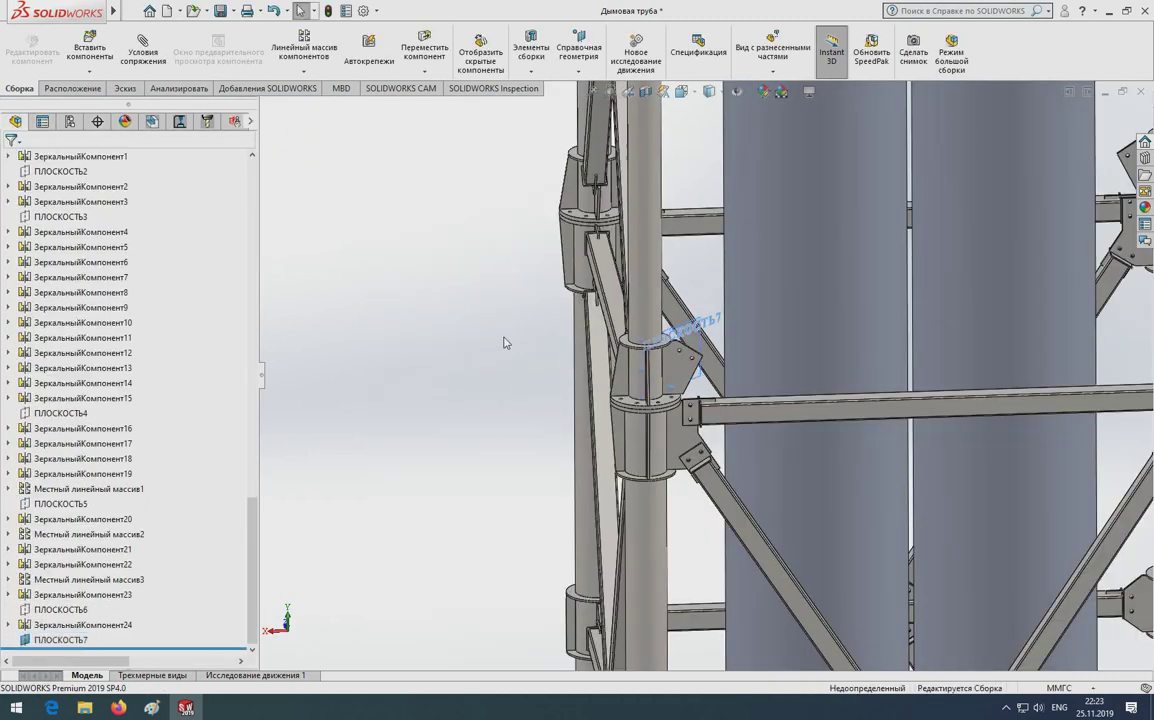
Set up Mirror Components with ПЛОСКОСТЬ7 as mirror plane, replacing a wrongly picked brace face
left_click(304, 71)
left_click(310, 170)
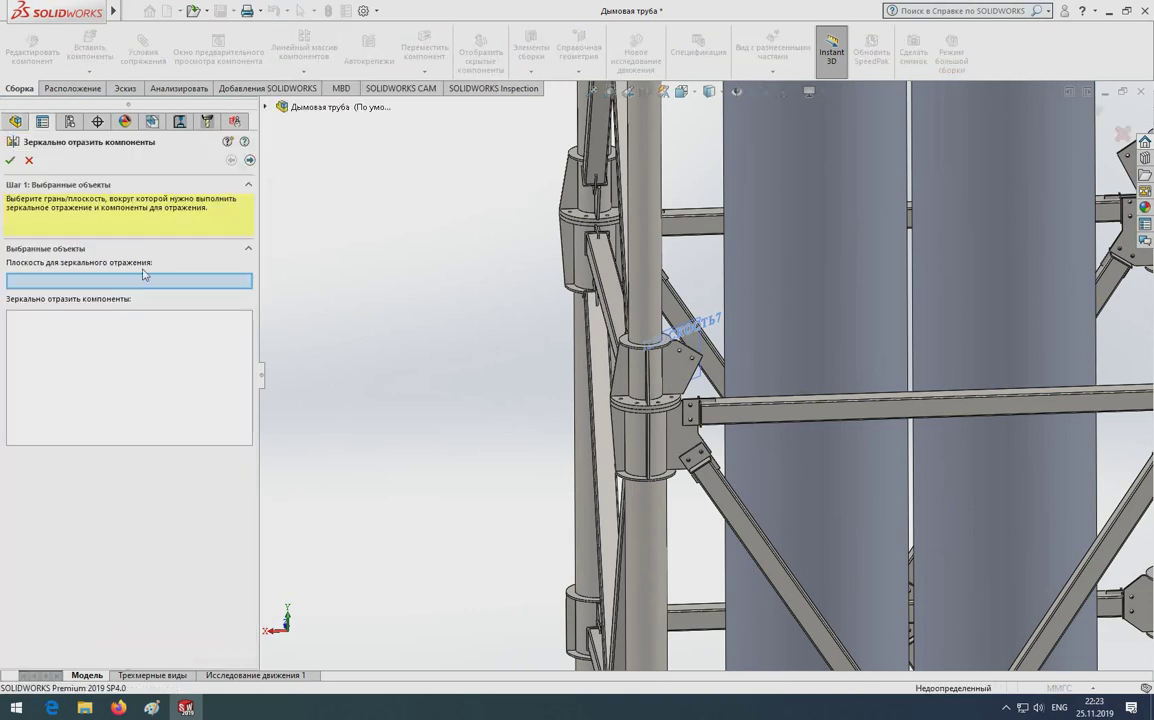
left_click(698, 334)
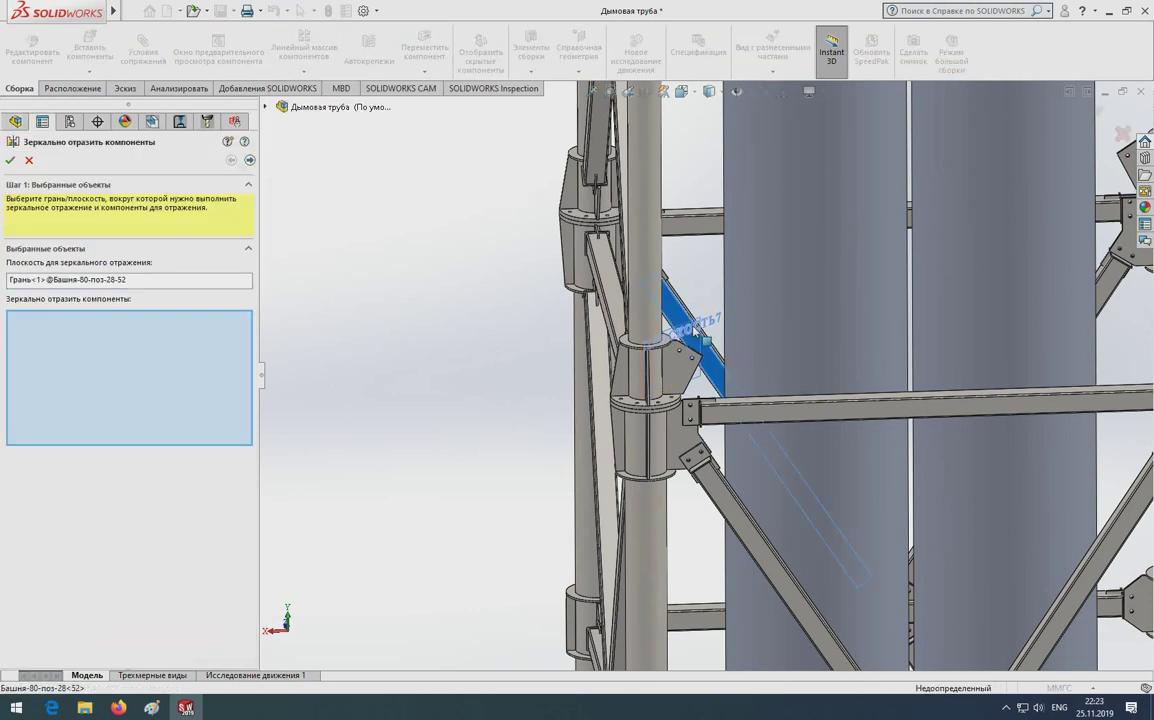
left_click(70, 280)
key("Delete")
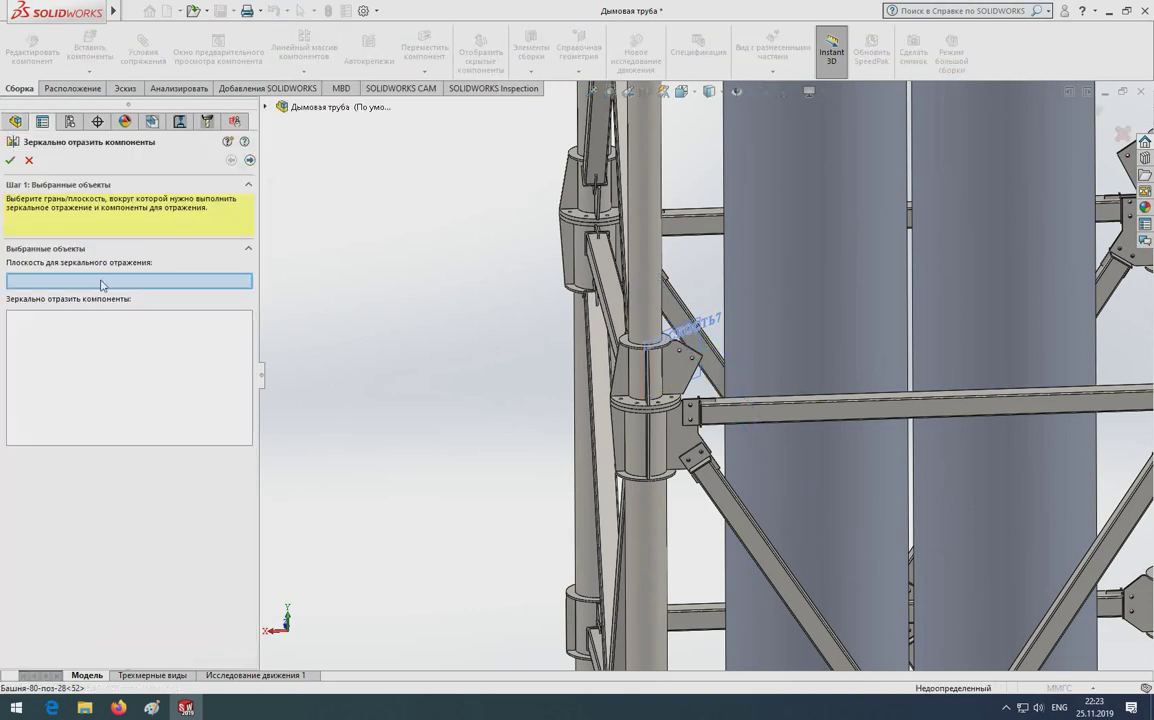
left_click(686, 339)
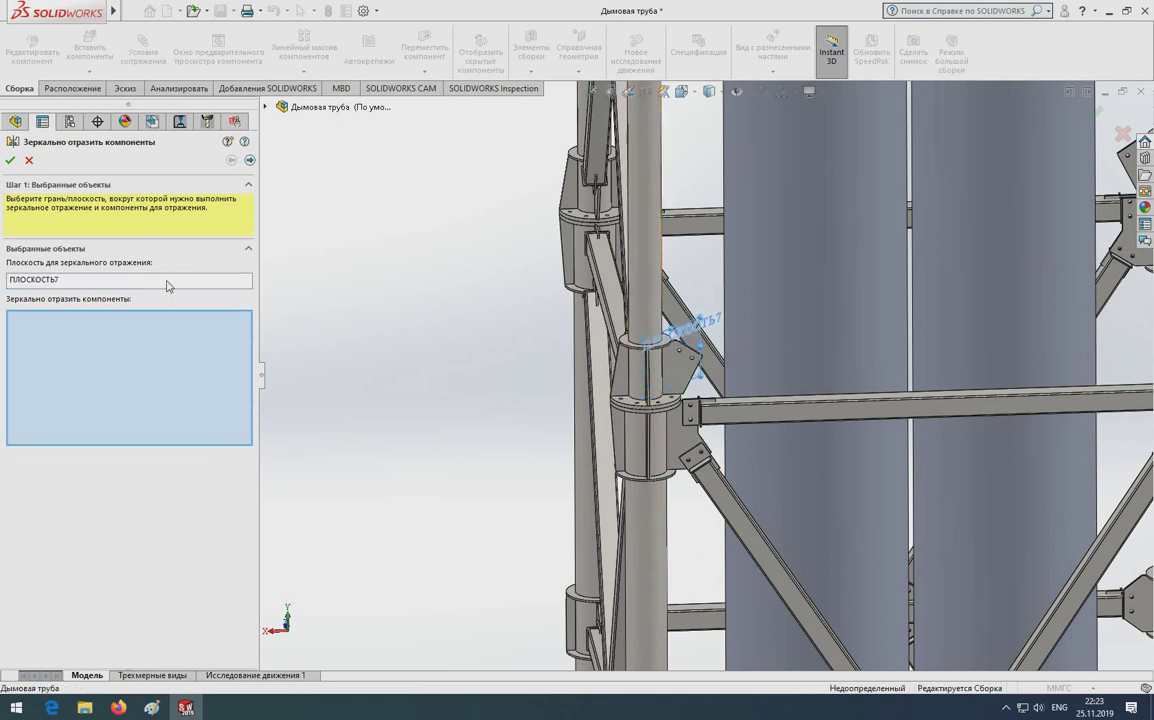
scroll(684, 331, "up", 3)
scroll(695, 310, "up", 2)
middle_click_drag(700, 297, 660, 250)
scroll(655, 242, "down", 2)
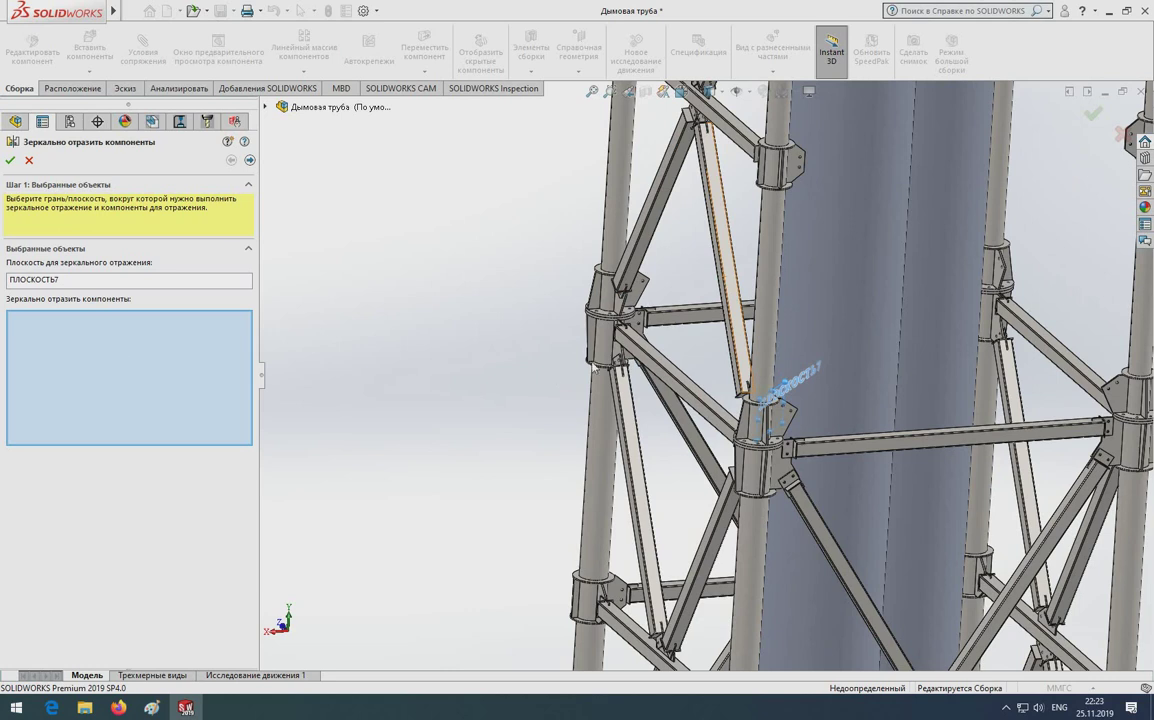
Mirror six braces — поз-33-1 to поз-33-4, поз-31-1 and поз-32-1 — across ПЛОСКОСТЬ7
left_click(714, 255)
left_click(645, 222)
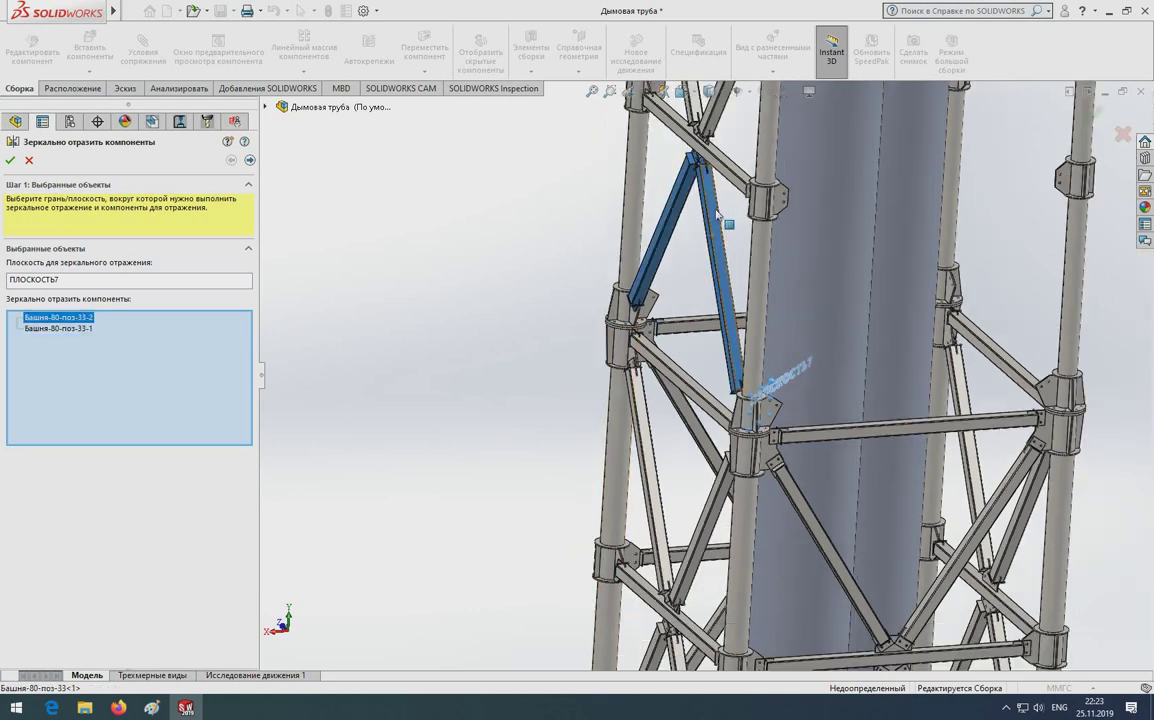
middle_click_drag(650, 230, 650, 420, "ctrl")
left_click(650, 265)
left_click(677, 226)
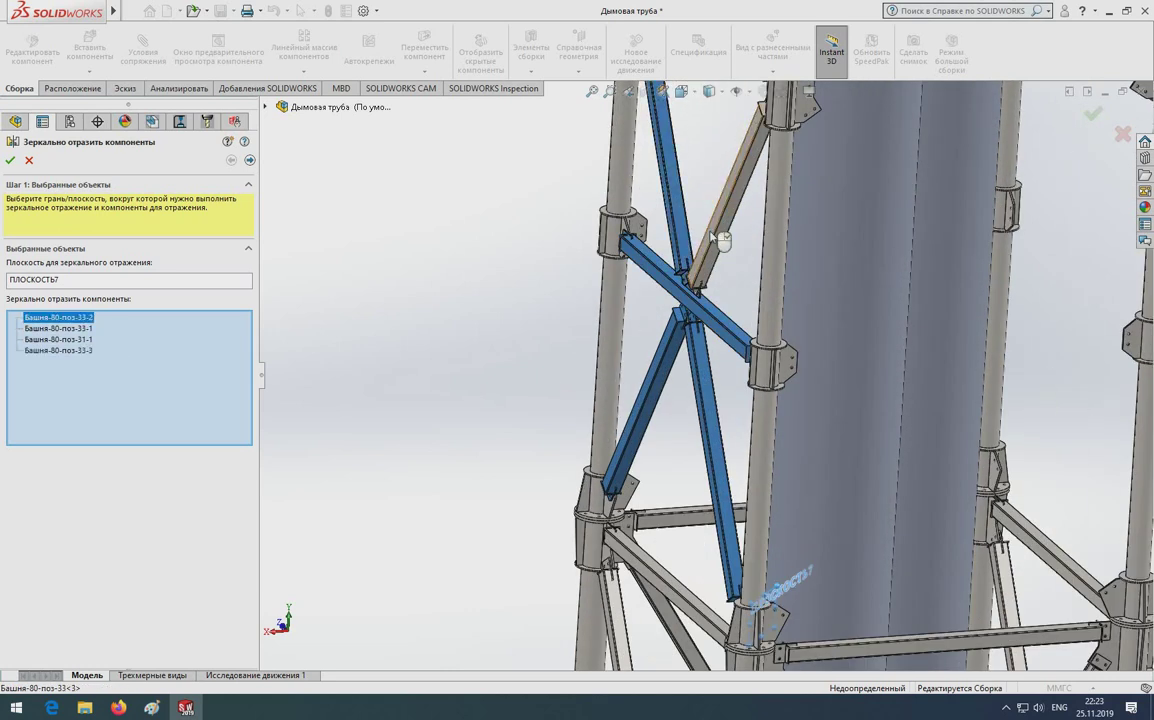
left_click(680, 228)
scroll(727, 230, "up", 2)
left_click(712, 218)
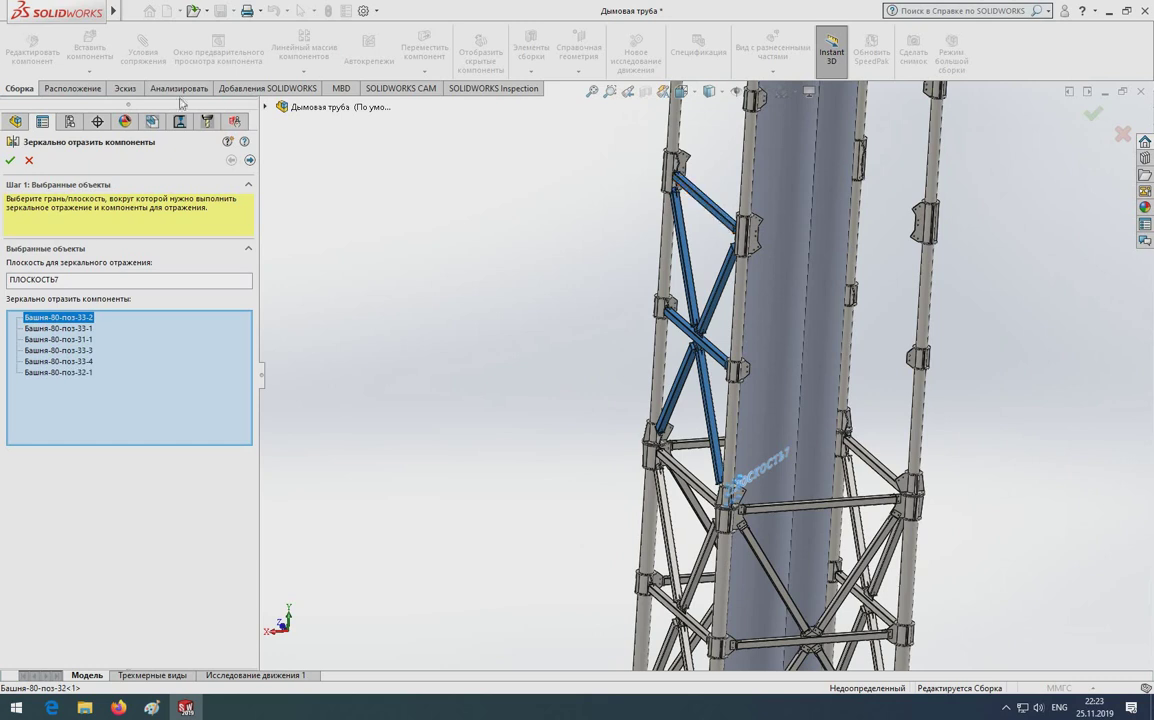
left_click(10, 160)
mouse_move(560, 420)
middle_mouse_down()
mouse_move(617, 476)
mouse_move(825, 549)
middle_mouse_up()
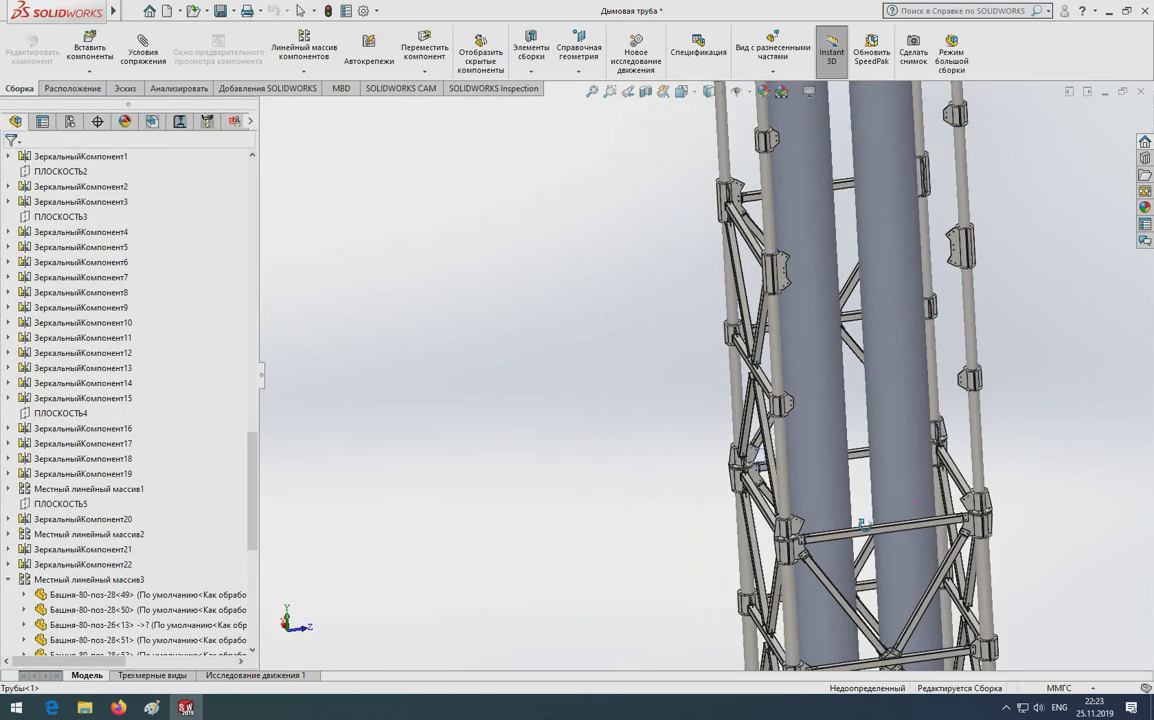
Create plane ПЛОСКОСТЬ8 from two gusset-plate faces higher up the tower
scroll(825, 549, "down", 3)
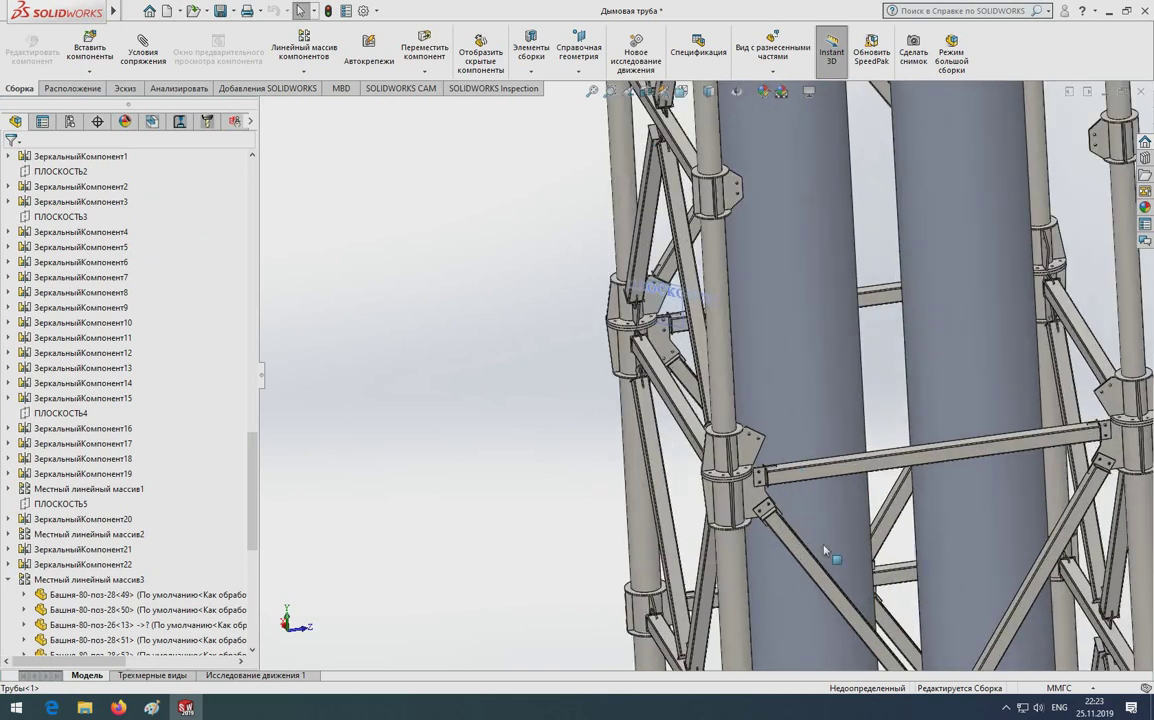
left_click(304, 71)
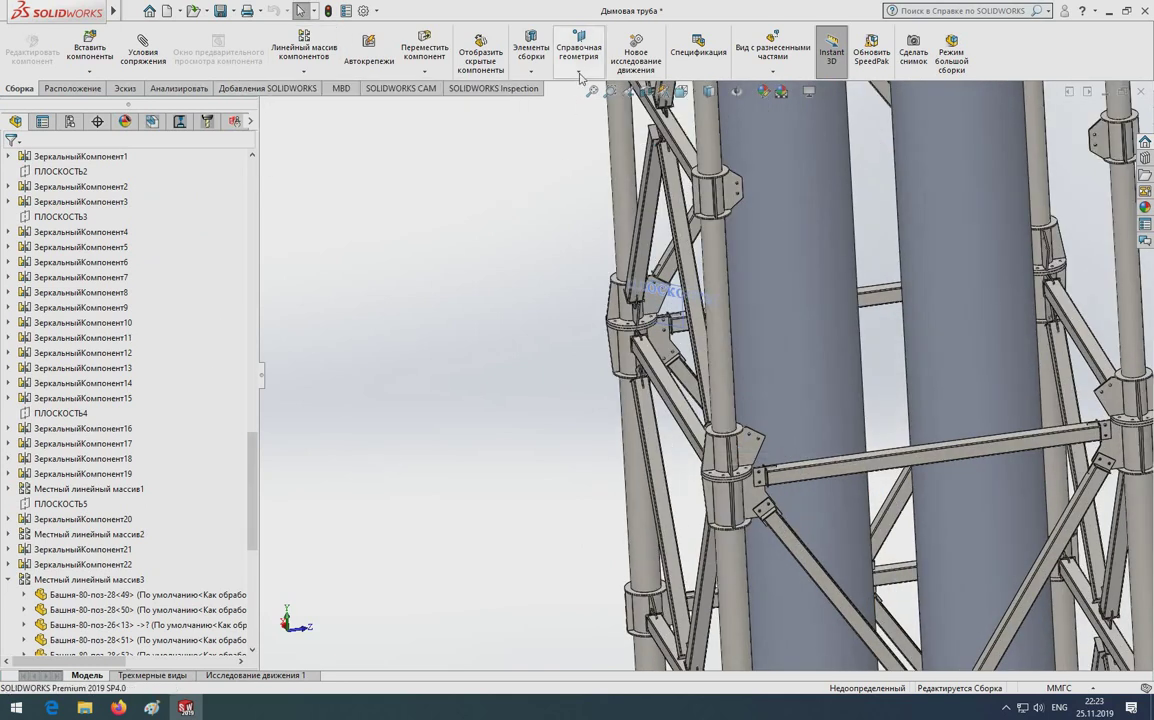
left_click(579, 77)
left_click(590, 88)
scroll(738, 345, "down", 5)
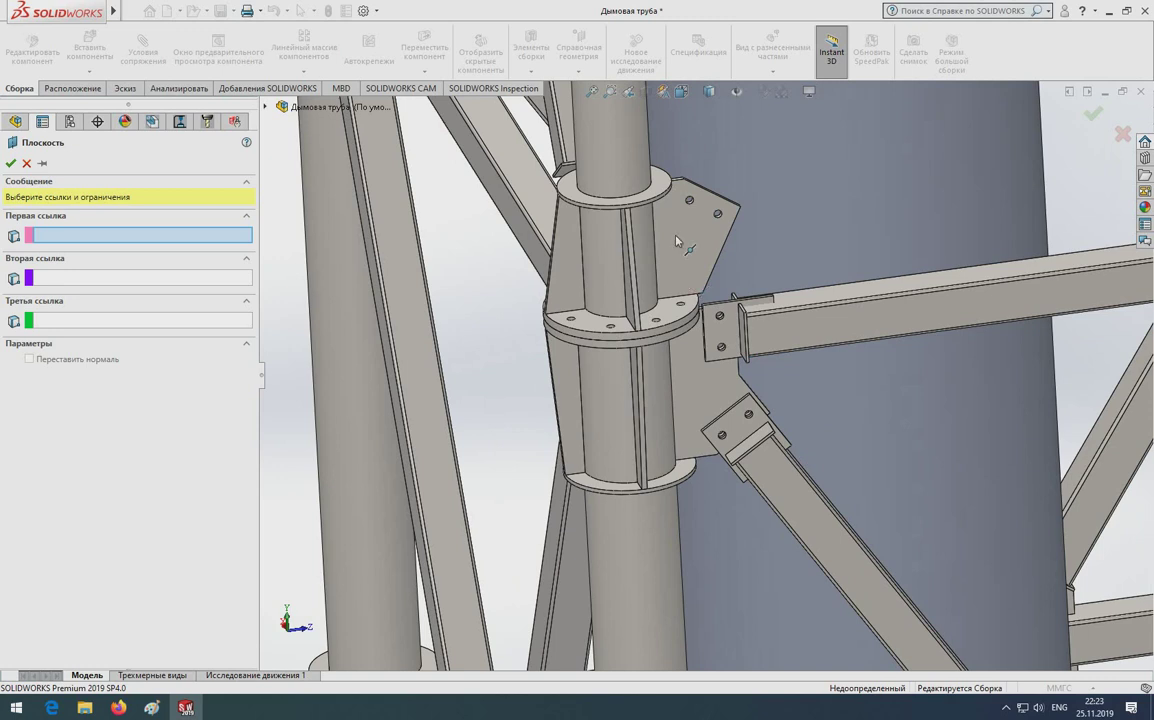
left_click(676, 241)
middle_click_drag(695, 240, 786, 332)
left_click(605, 236)
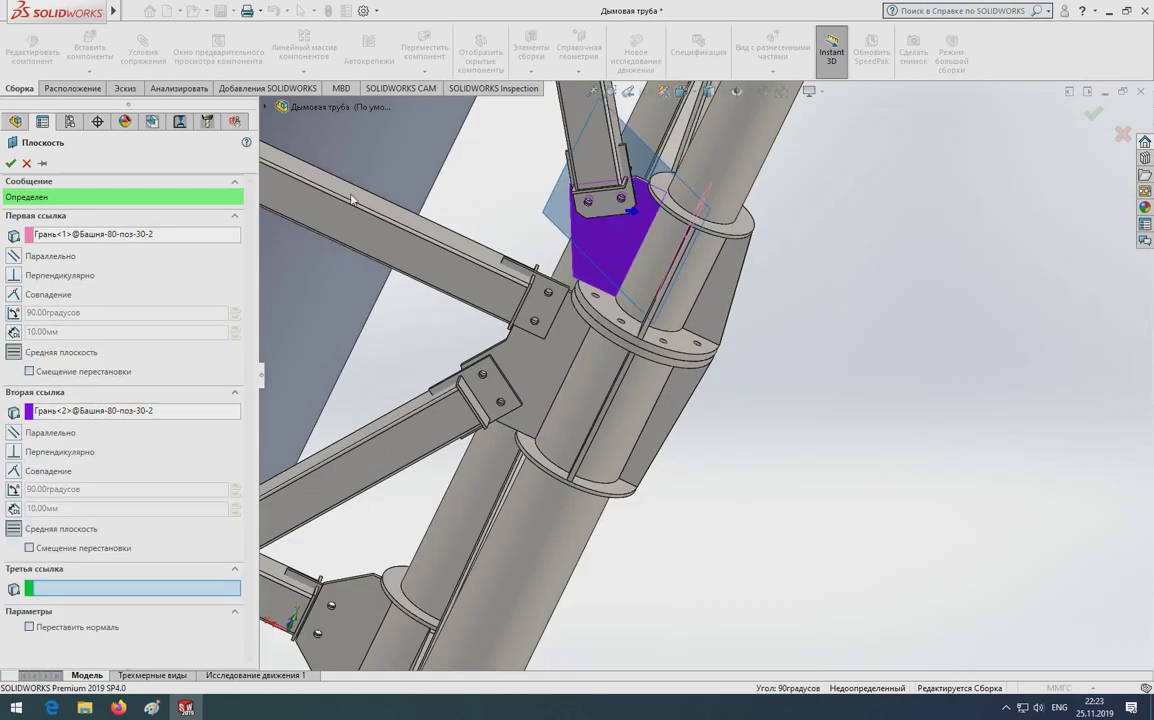
left_click(10, 163)
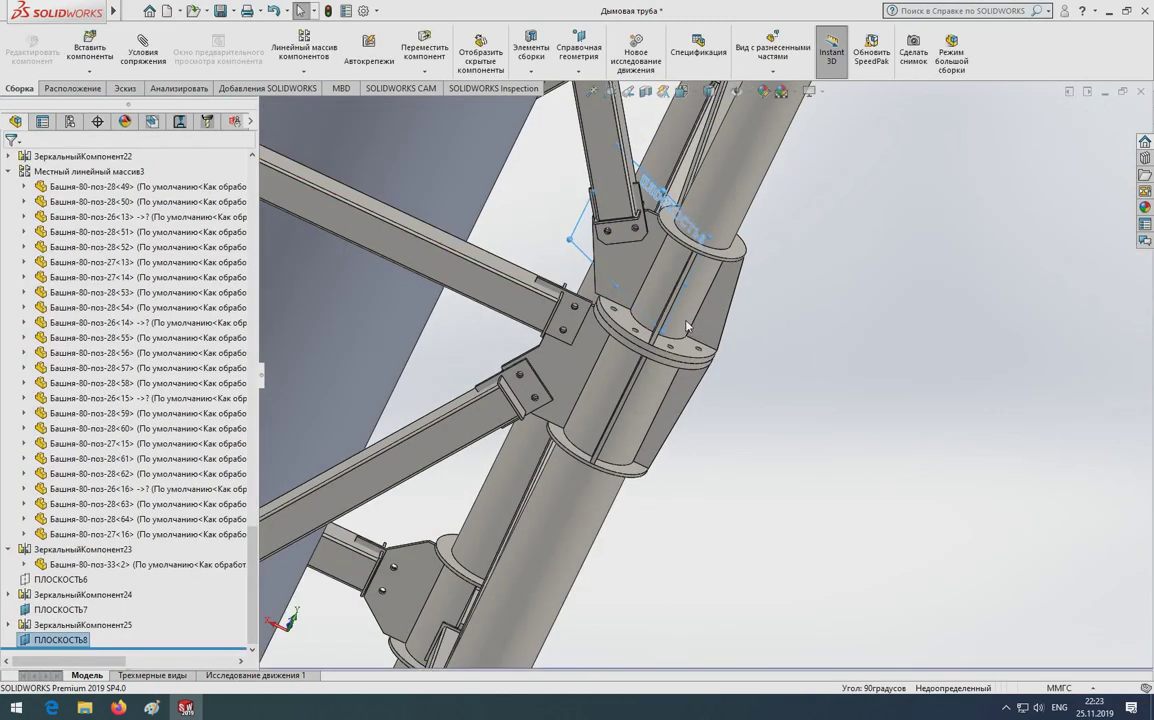
scroll(657, 250, "up", 5)
mouse_move(657, 250)
middle_mouse_down()
mouse_move(567, 240)
mouse_move(497, 288)
mouse_move(515, 262)
middle_mouse_up()
scroll(567, 240, "up", 4)
scroll(515, 262, "down", 3)
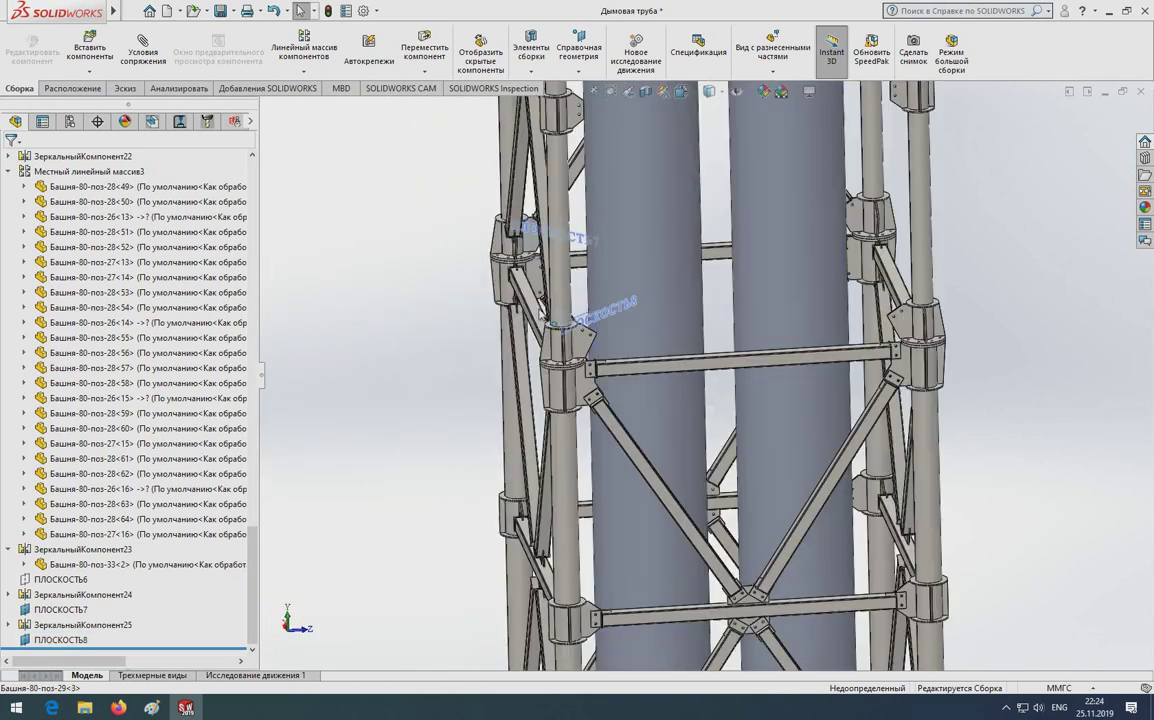
Mirror across ПЛОСКОСТЬ8, first selecting two braces, a gusset, the top beam and another member
left_click(304, 71)
left_click(290, 184)
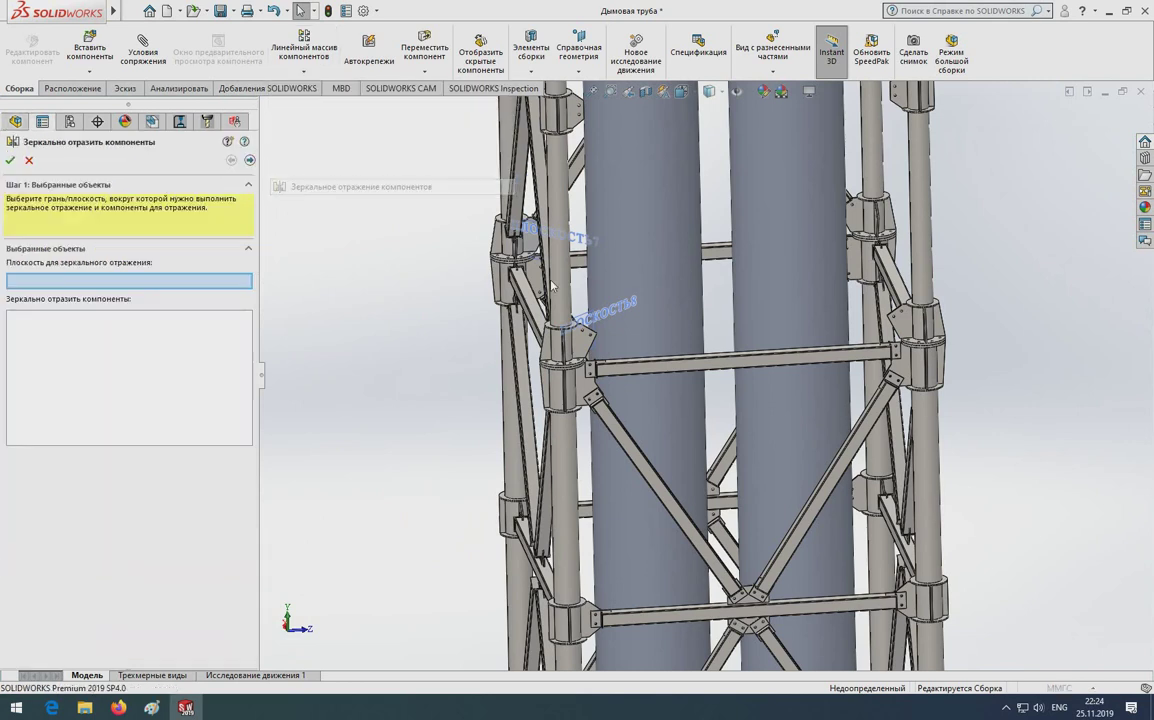
left_click(585, 320)
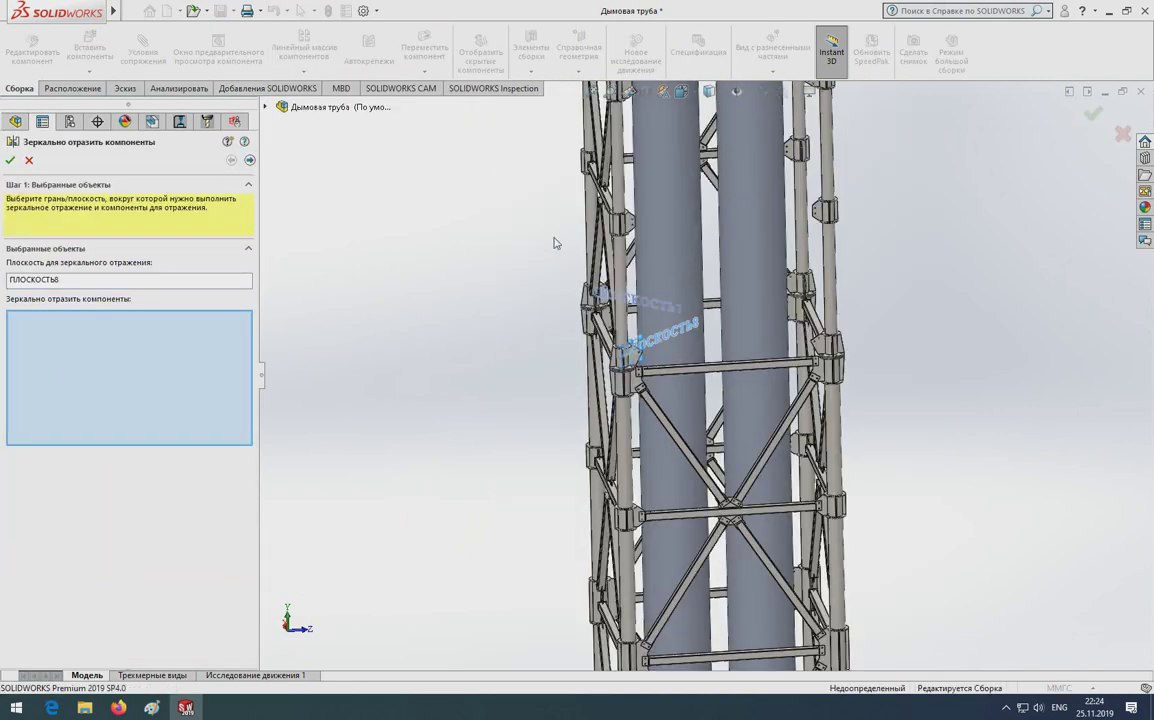
scroll(650, 300, "down", 5)
left_click(697, 266)
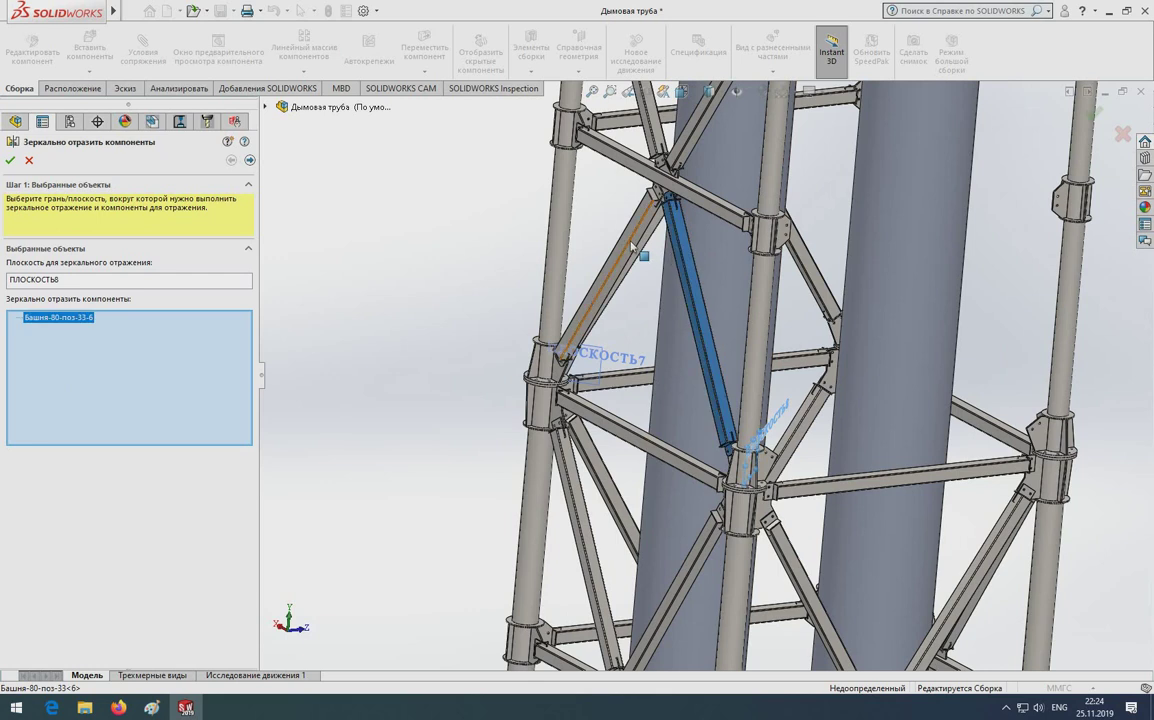
left_click(615, 285)
left_click(665, 195)
left_click(683, 162)
left_click(660, 140)
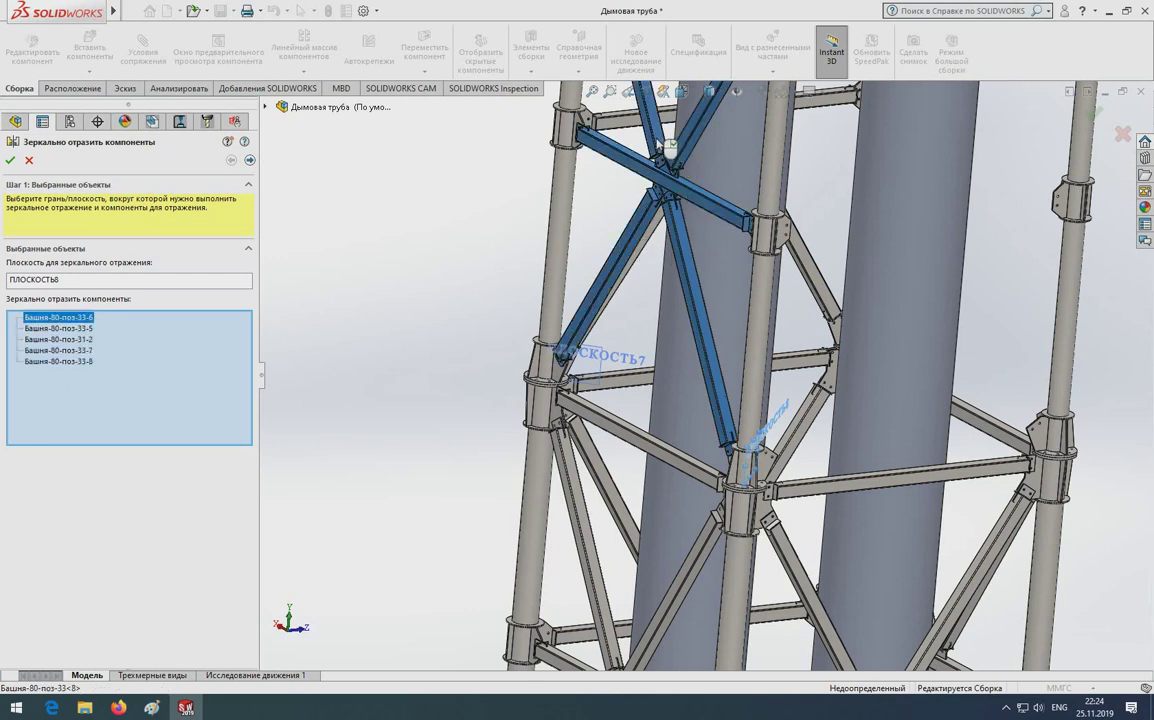
scroll(670, 160, "up", 3)
scroll(640, 155, "down", 3)
Add the remaining seven beams and diagonals, mirroring twelve members as ЗеркальныйКомпонент26
left_click(690, 185)
left_click(688, 140)
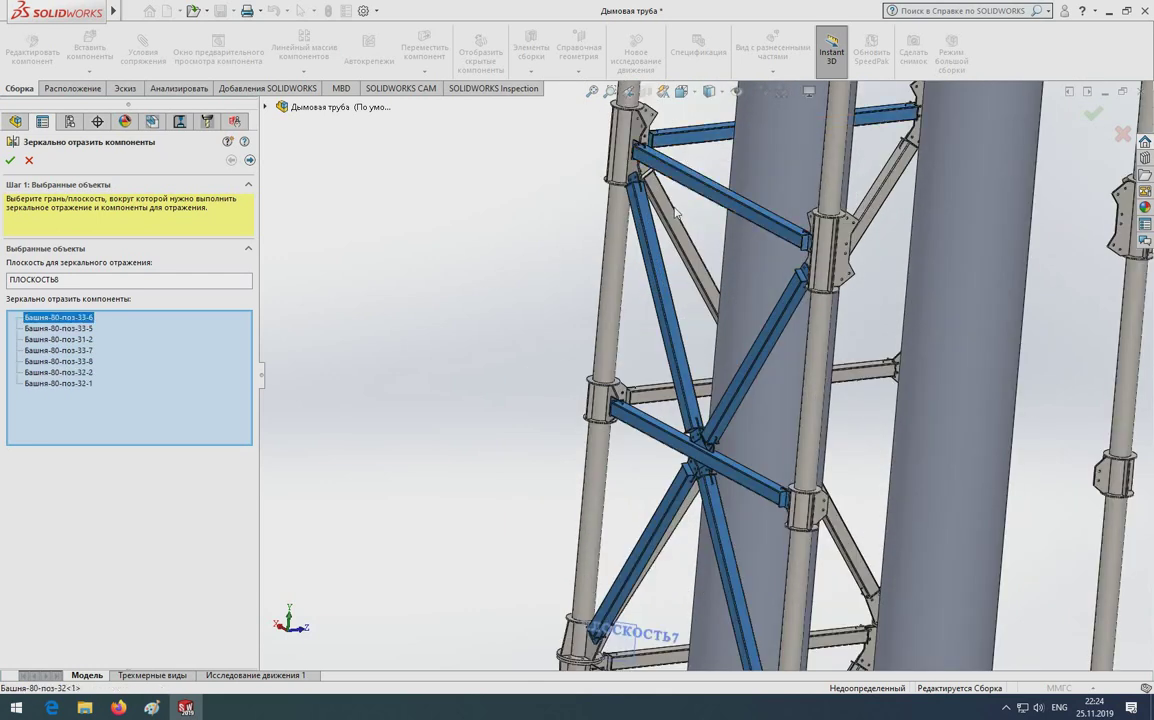
left_click(683, 214)
left_click(880, 215)
scroll(880, 218, "up", 3)
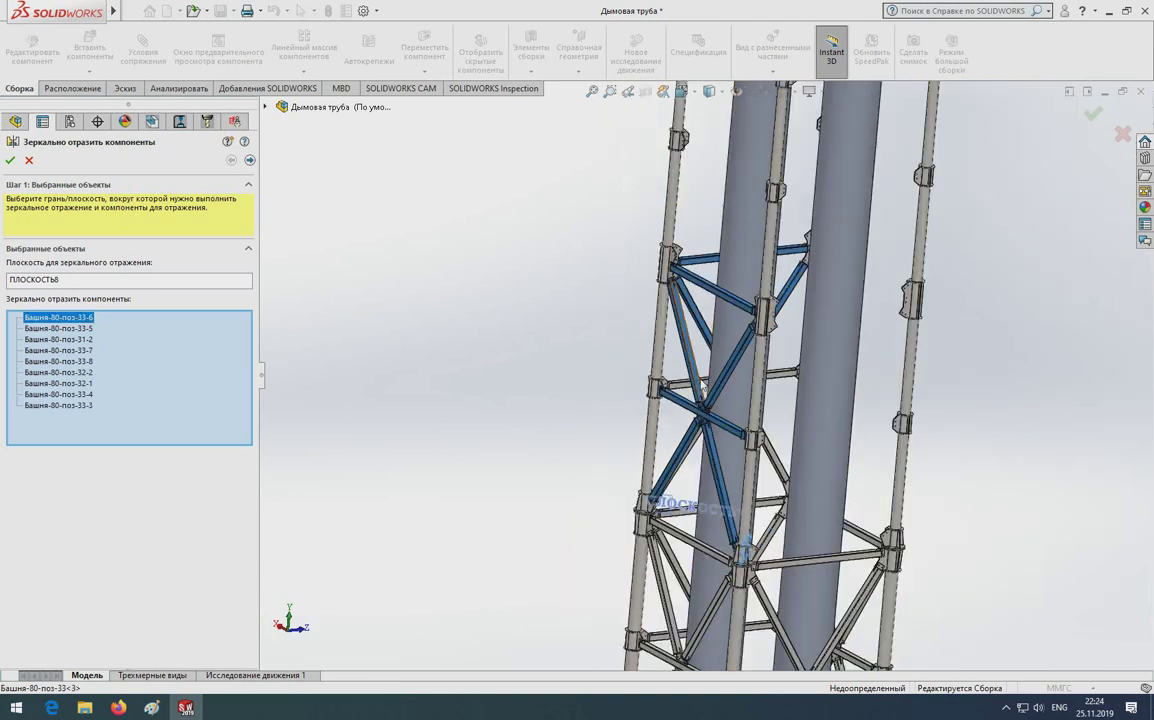
scroll(720, 330, "down", 3)
scroll(605, 332, "down", 2)
left_click(605, 332)
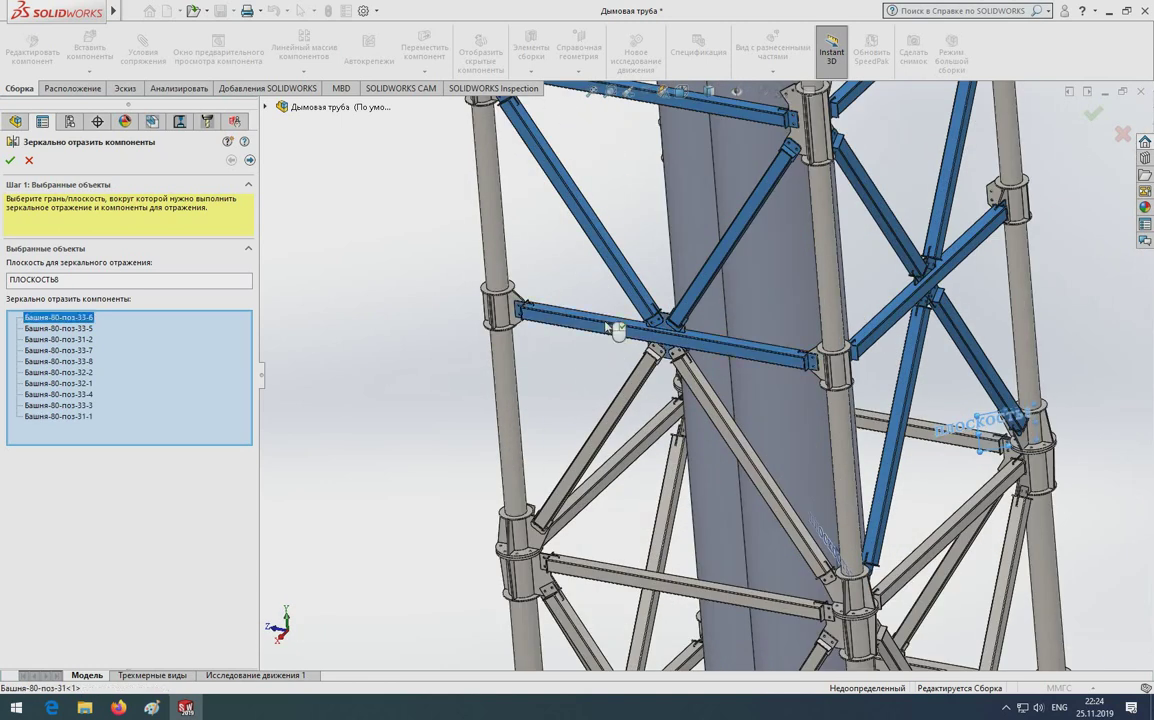
left_click(640, 383)
left_click(662, 362)
mouse_move(662, 362)
middle_mouse_down()
mouse_move(600, 245)
mouse_move(366, 283)
middle_mouse_up()
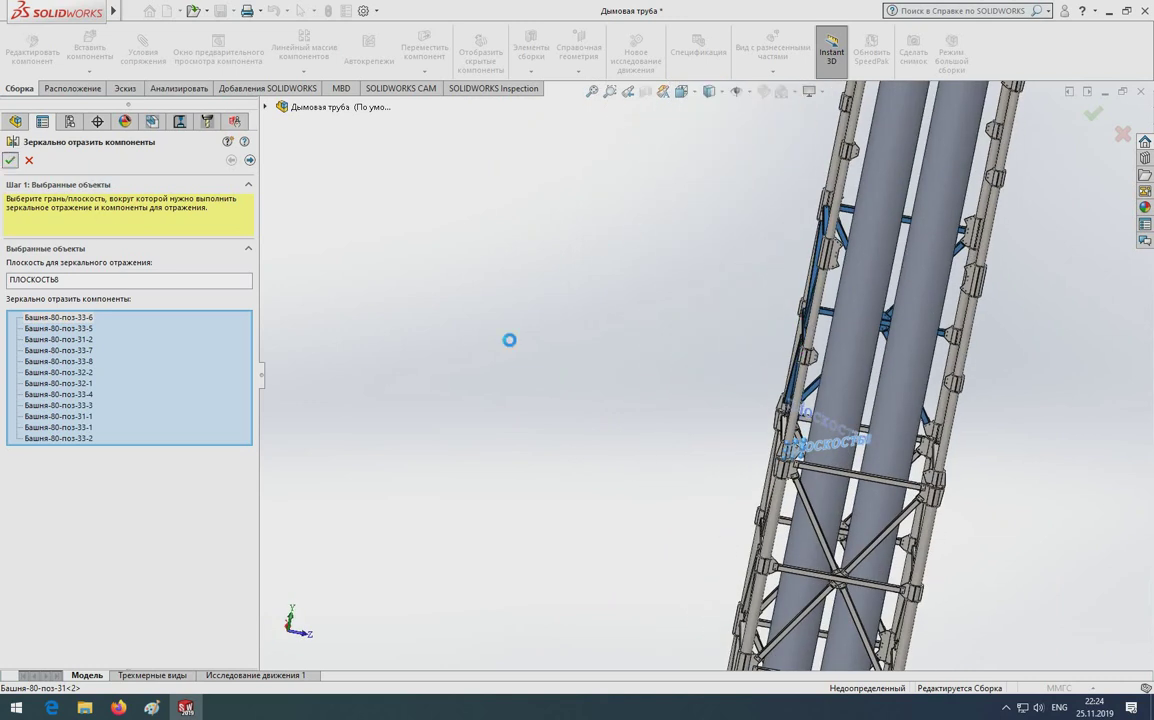
middle_click_drag(509, 340, 675, 390)
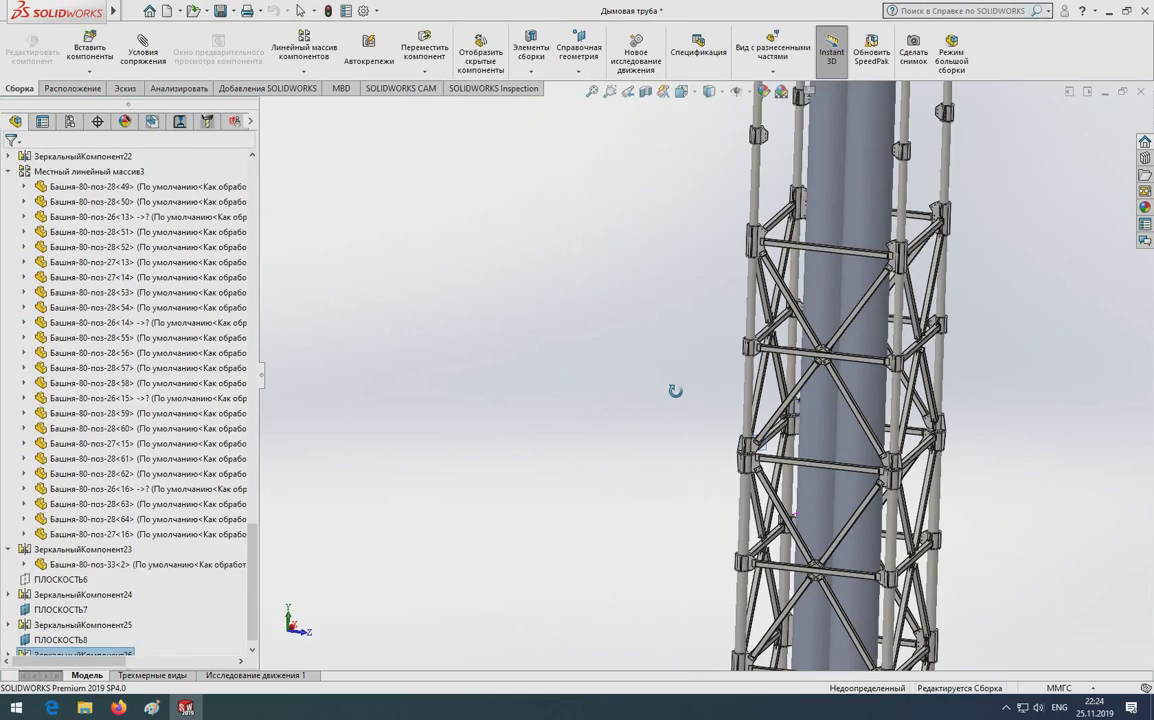
scroll(675, 390, "down", 3)
scroll(704, 408, "down", 2)
scroll(727, 398, "up", 3)
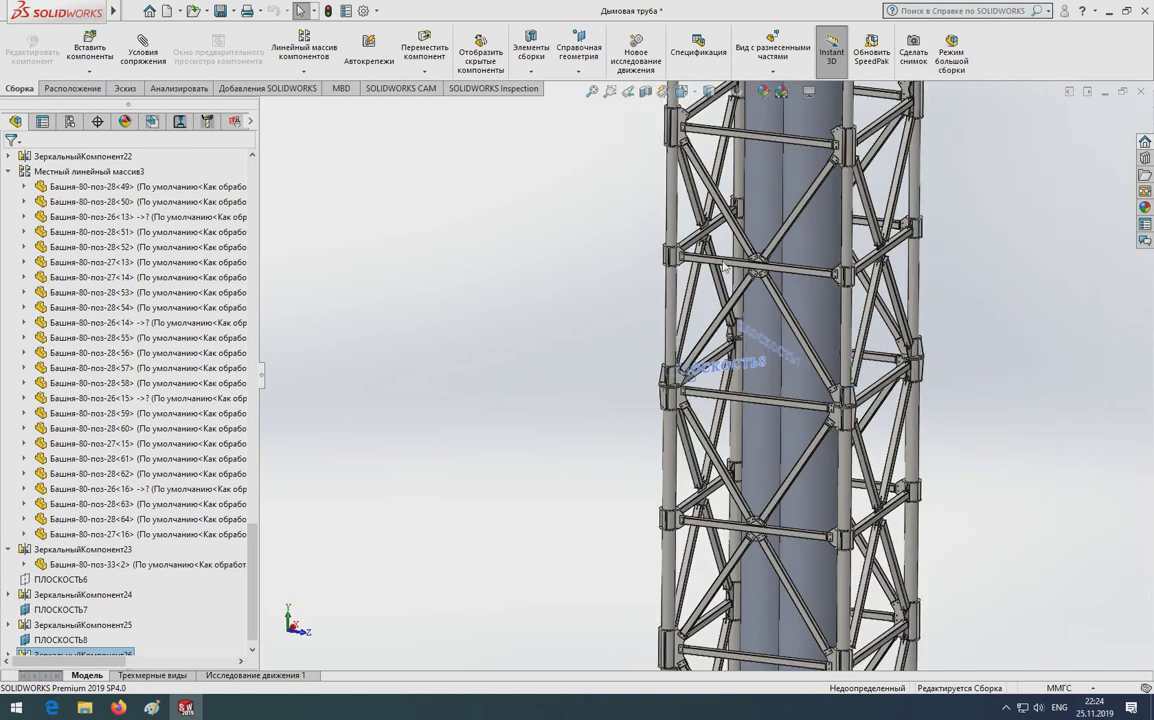
scroll(700, 350, "down", 1)
scroll(686, 328, "down", 1)
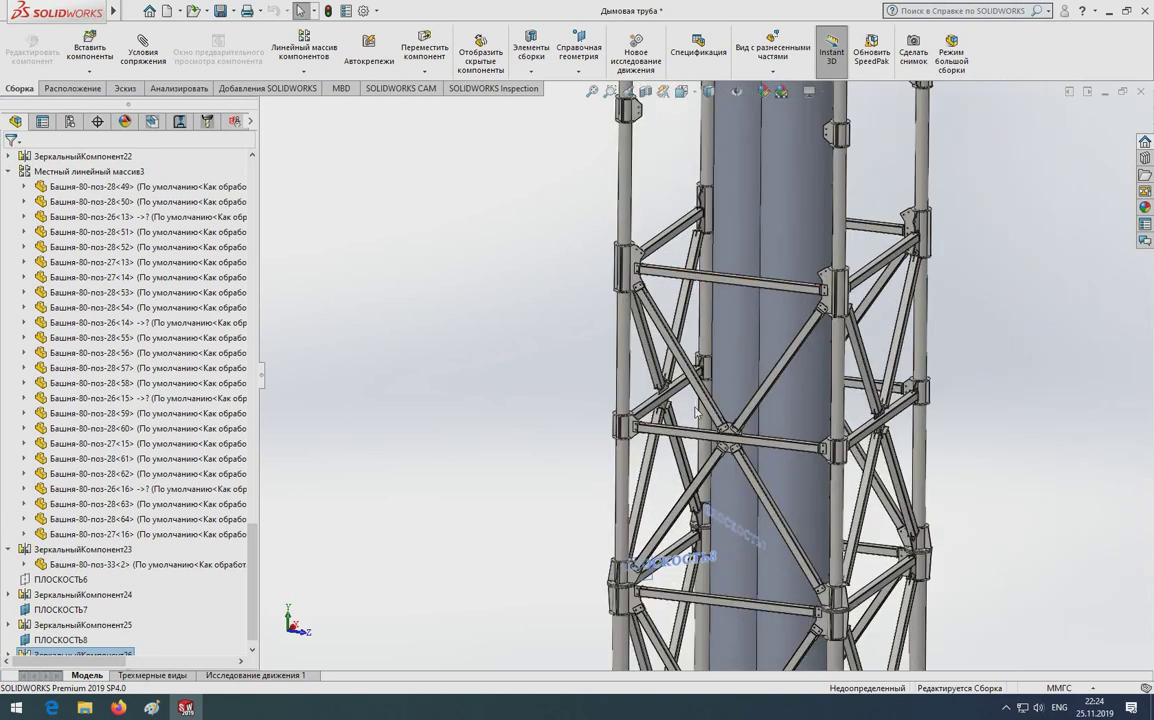
middle_click_drag(697, 410, 712, 400)
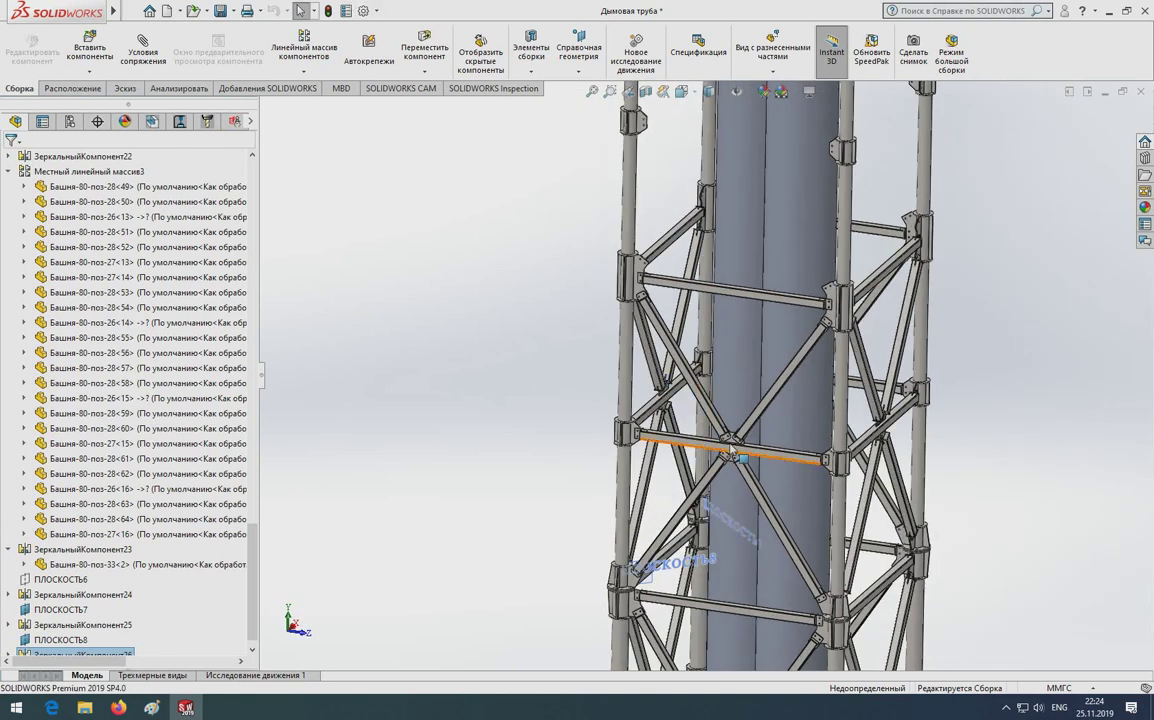
middle_click_drag(731, 450, 645, 385)
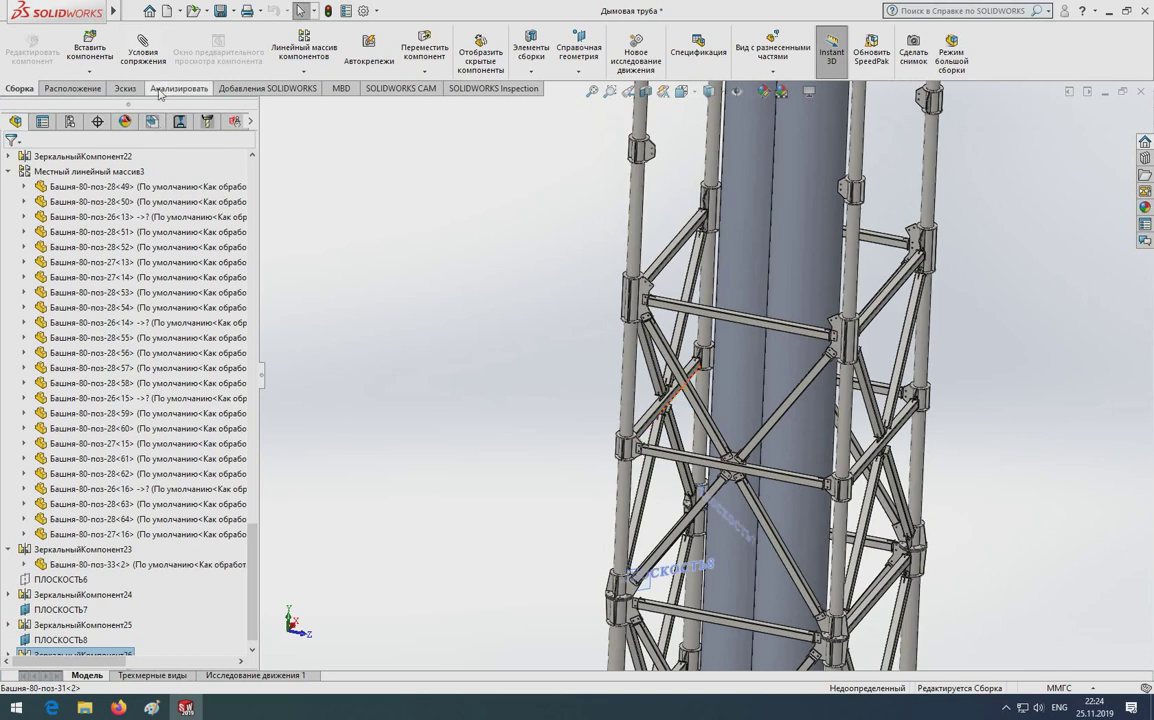
left_click(170, 89)
left_click(268, 55)
scroll(613, 340, "down", 3)
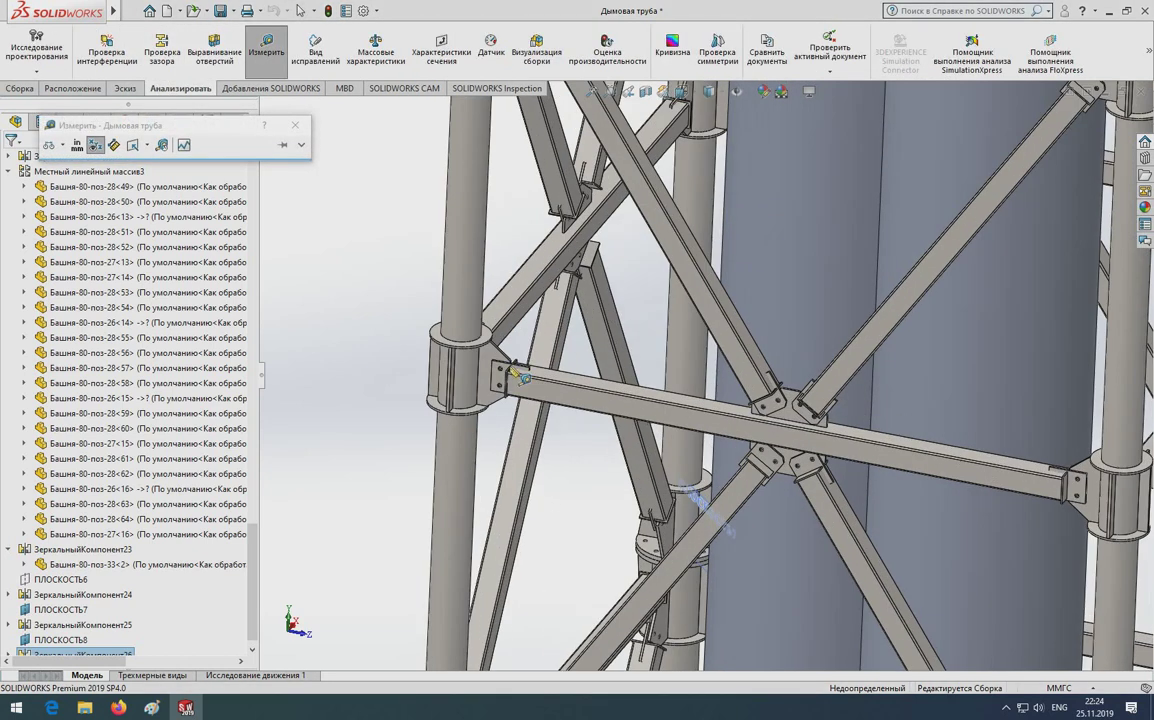
scroll(613, 340, "down", 3)
scroll(613, 340, "down", 3)
scroll(613, 340, "up", 1)
scroll(625, 360, "up", 5)
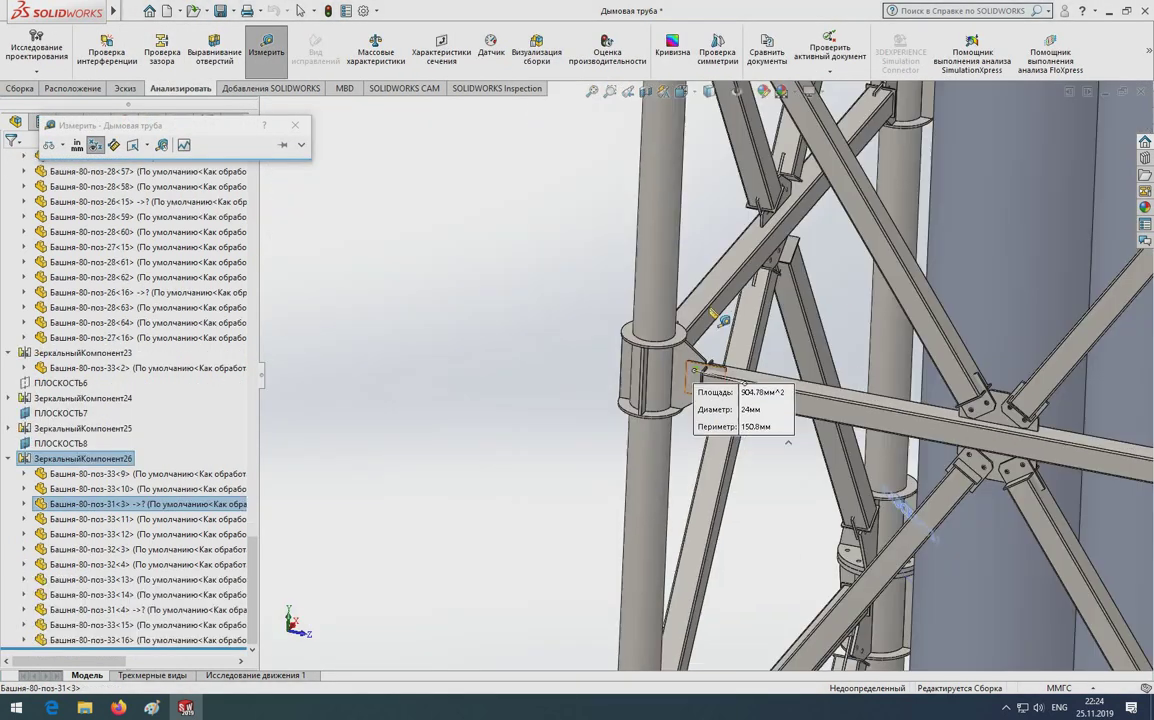
scroll(660, 330, "up", 3)
scroll(714, 225, "down", 2)
scroll(714, 225, "down", 3)
scroll(703, 265, "down", 3)
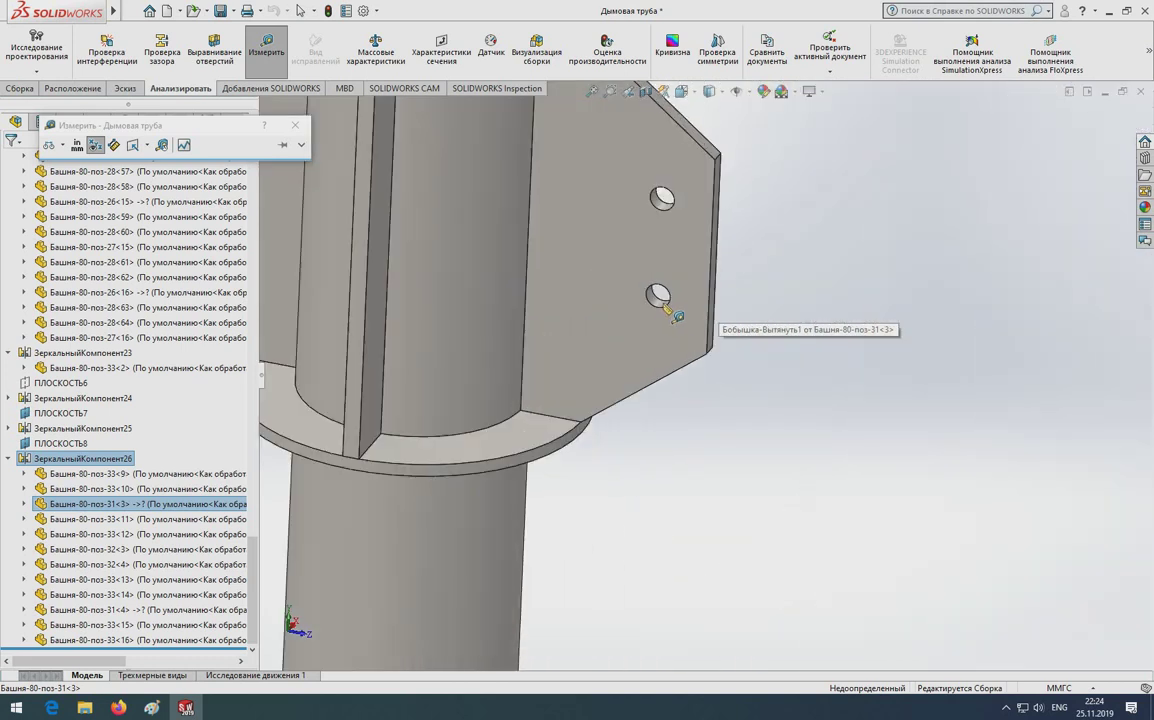
left_click(660, 312)
scroll(713, 410, "up", 2)
scroll(713, 410, "up", 2)
scroll(728, 467, "up", 2)
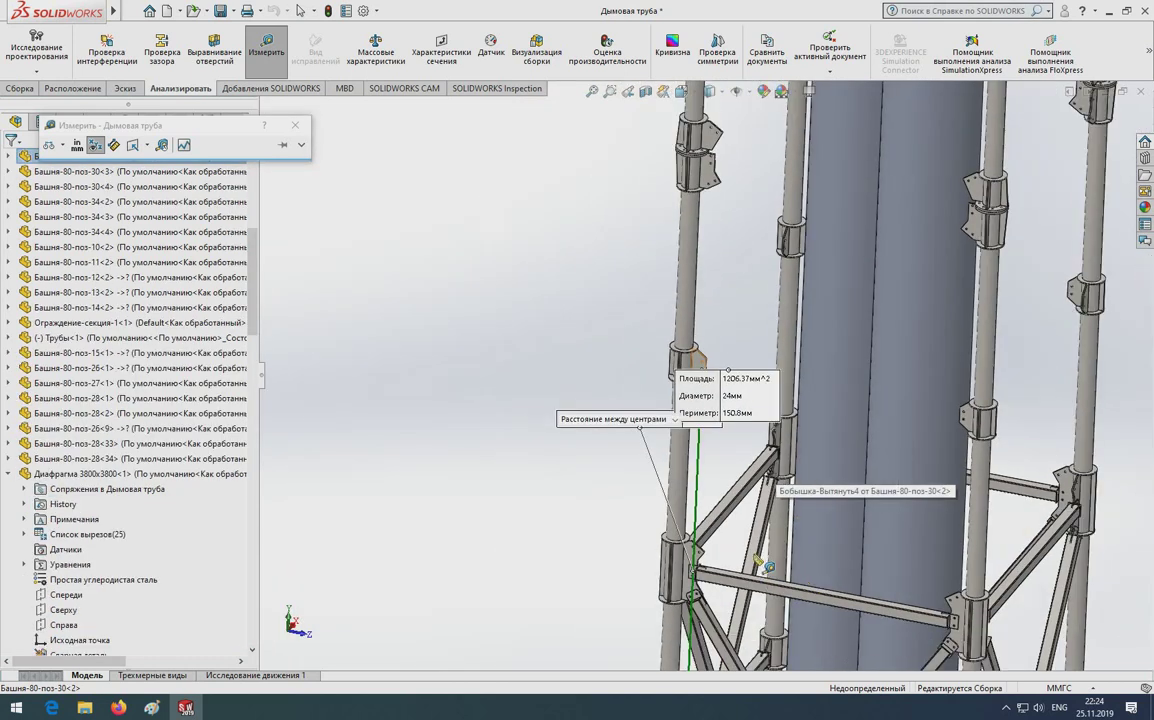
scroll(666, 488, "down", 4)
scroll(743, 505, "up", 4)
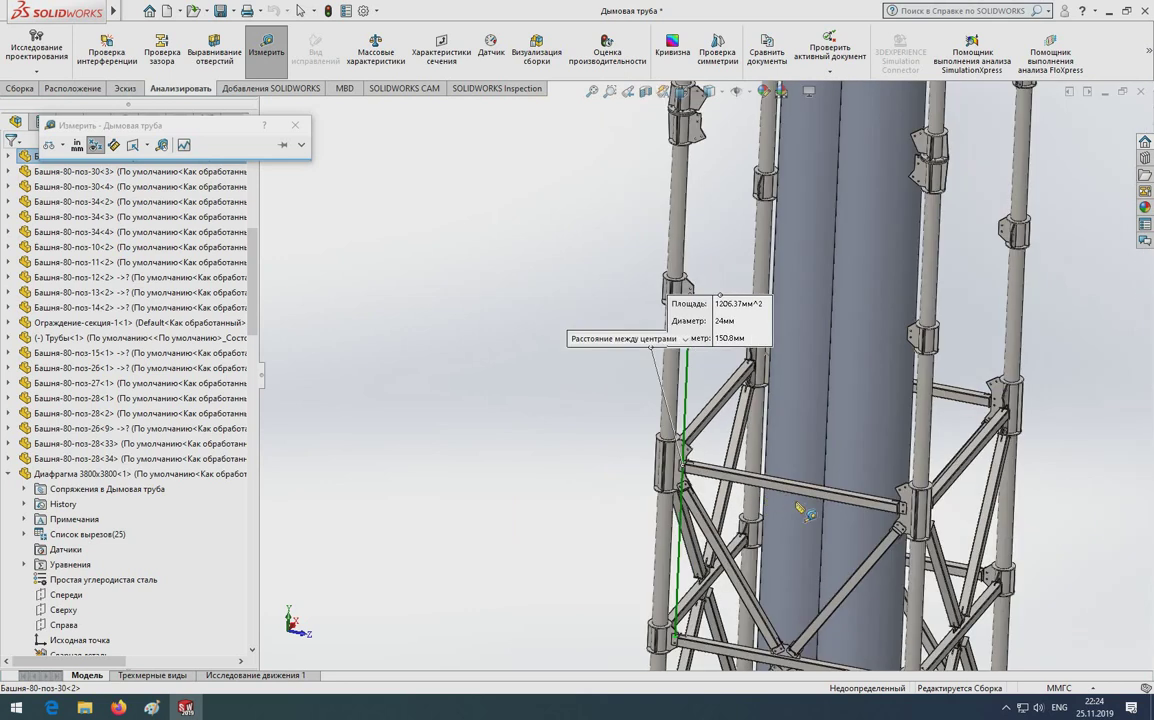
left_click(295, 125)
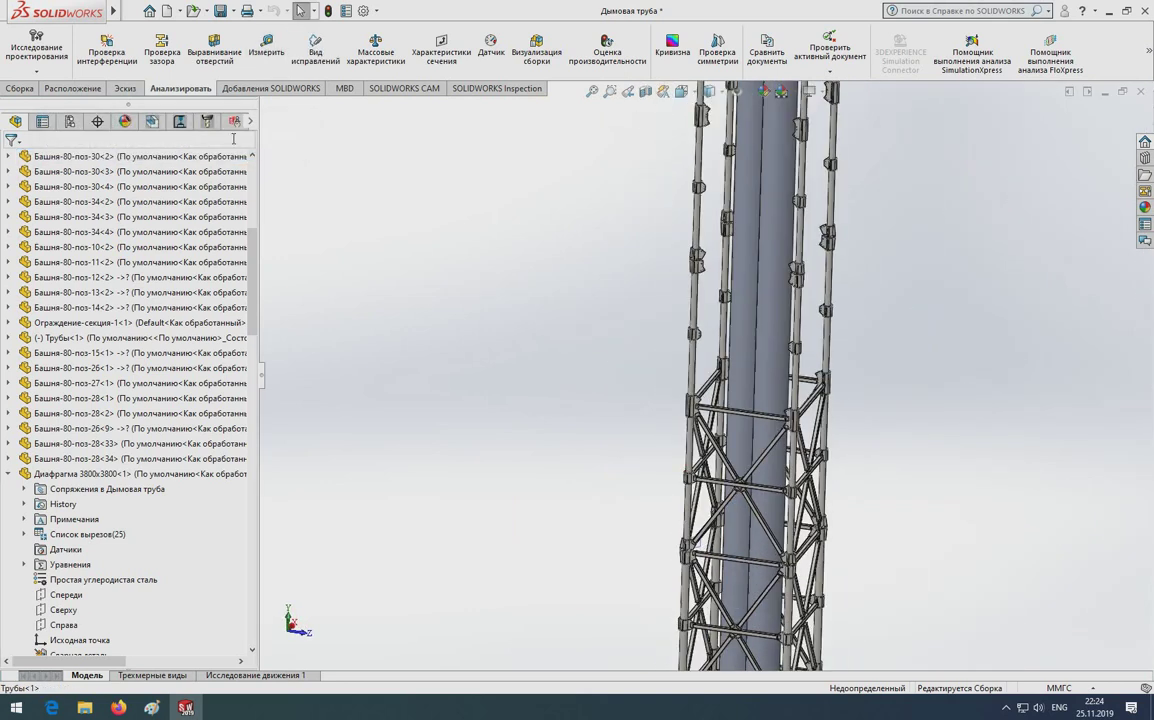
Start a linear component pattern with the column edge as Direction 1, replacing a wrongly picked face
left_click(20, 89)
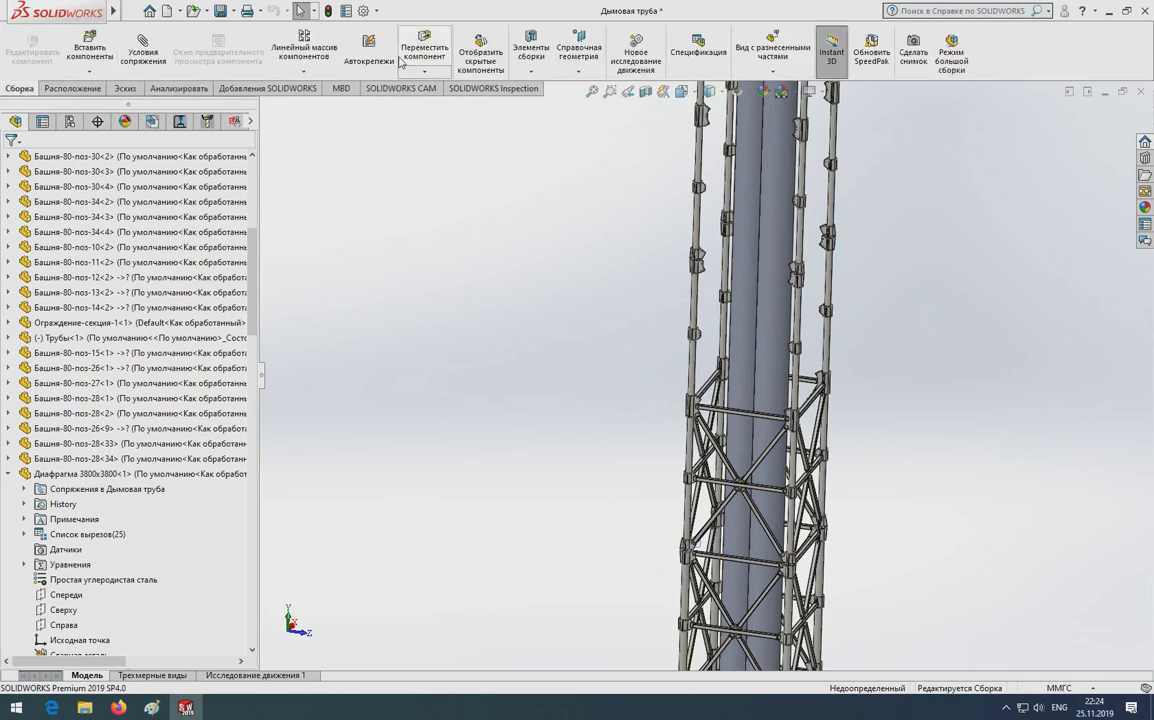
left_click(302, 48)
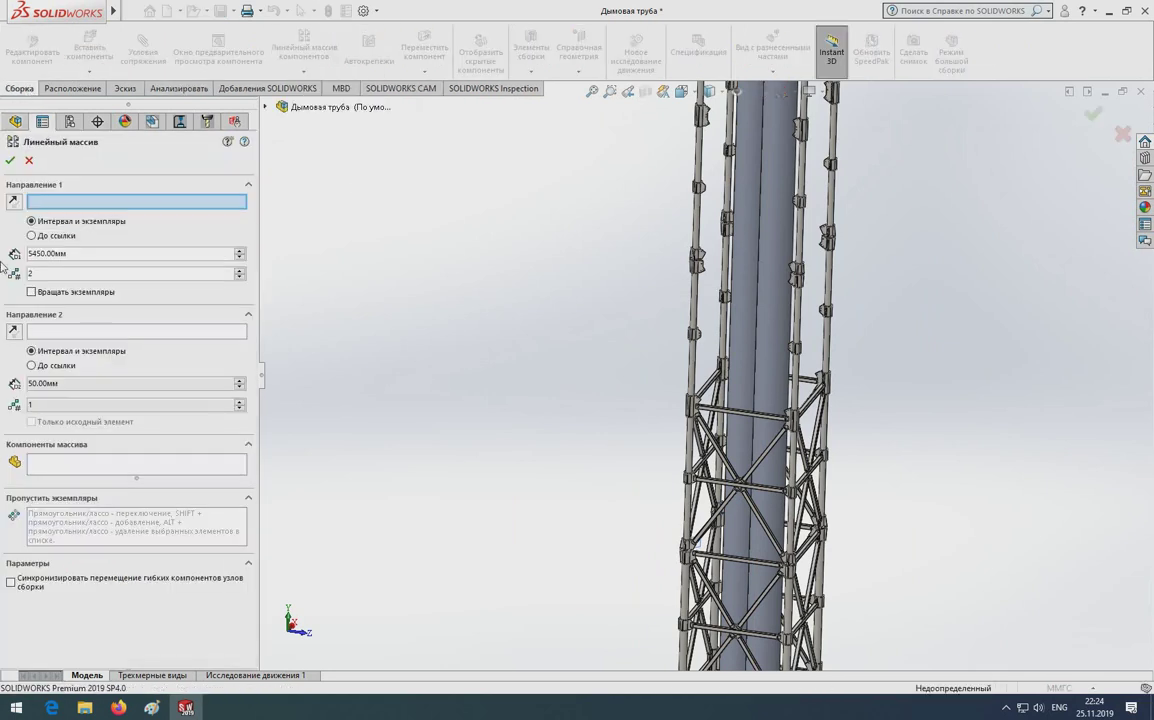
scroll(799, 461, "down", 5)
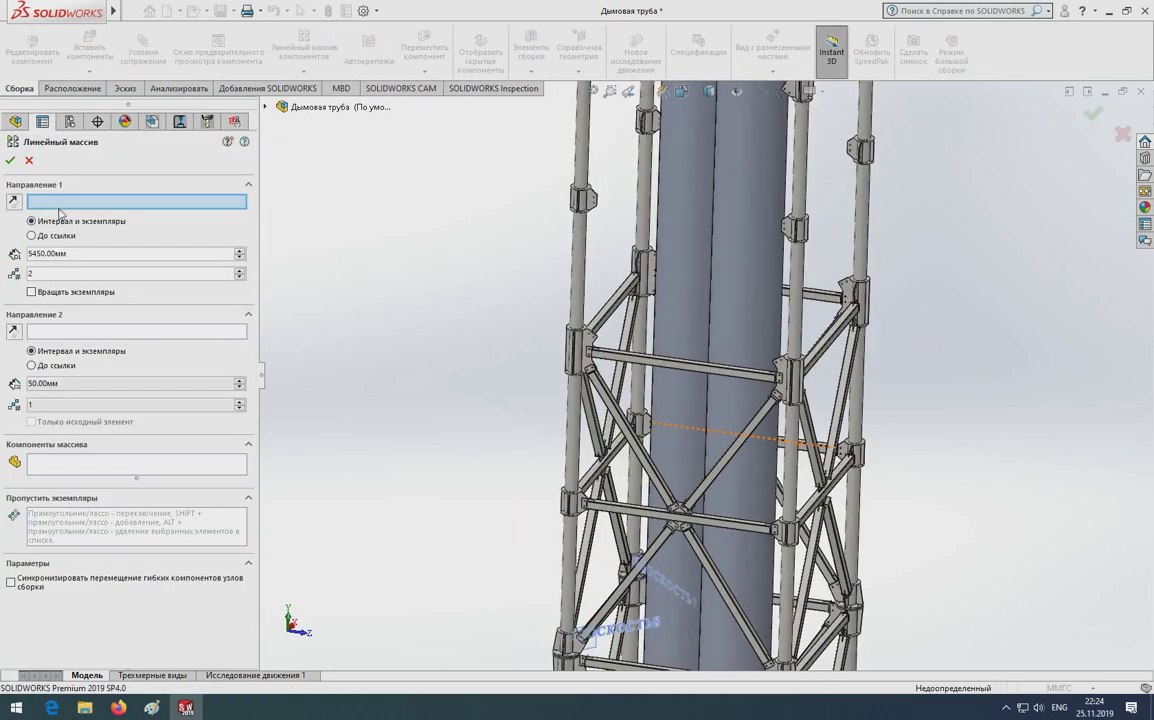
scroll(598, 340, "down", 5)
scroll(598, 340, "down", 5)
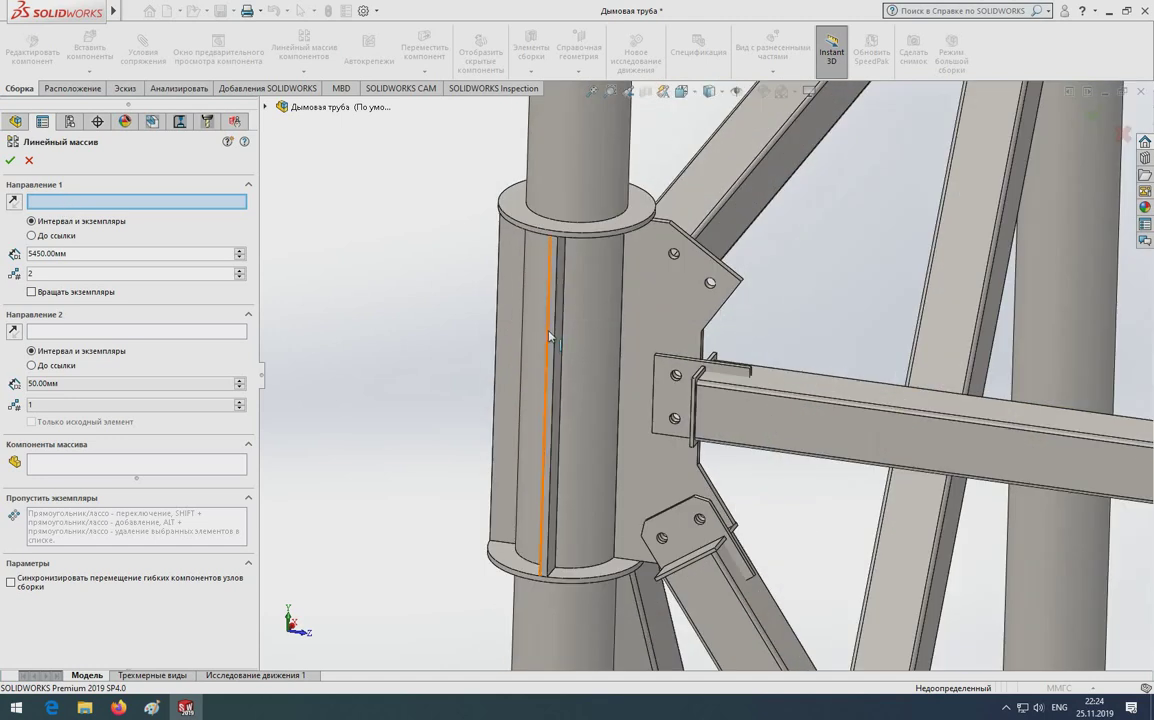
left_click(551, 343)
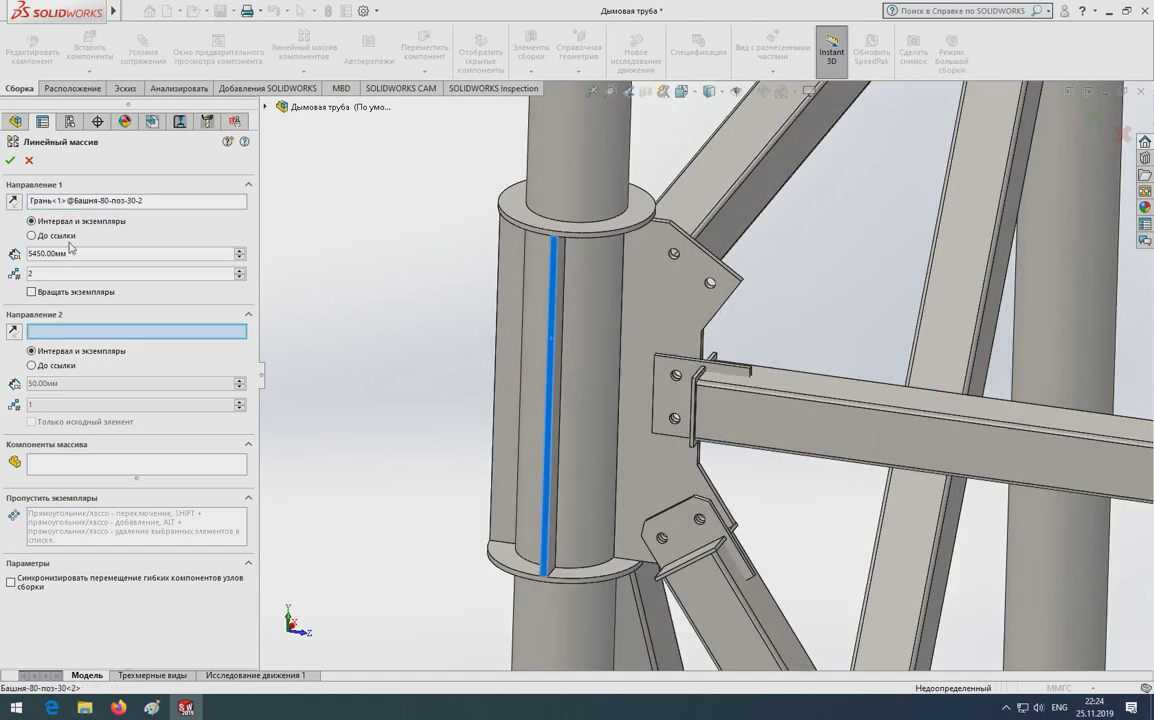
key("Delete")
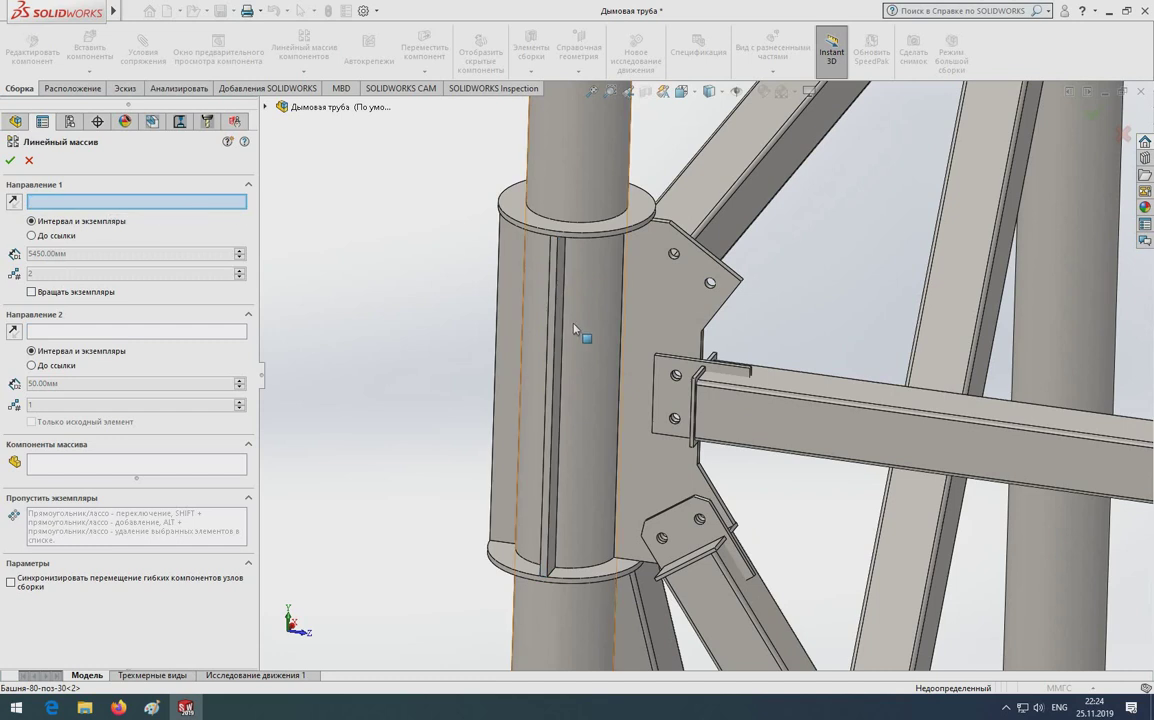
left_click(555, 323)
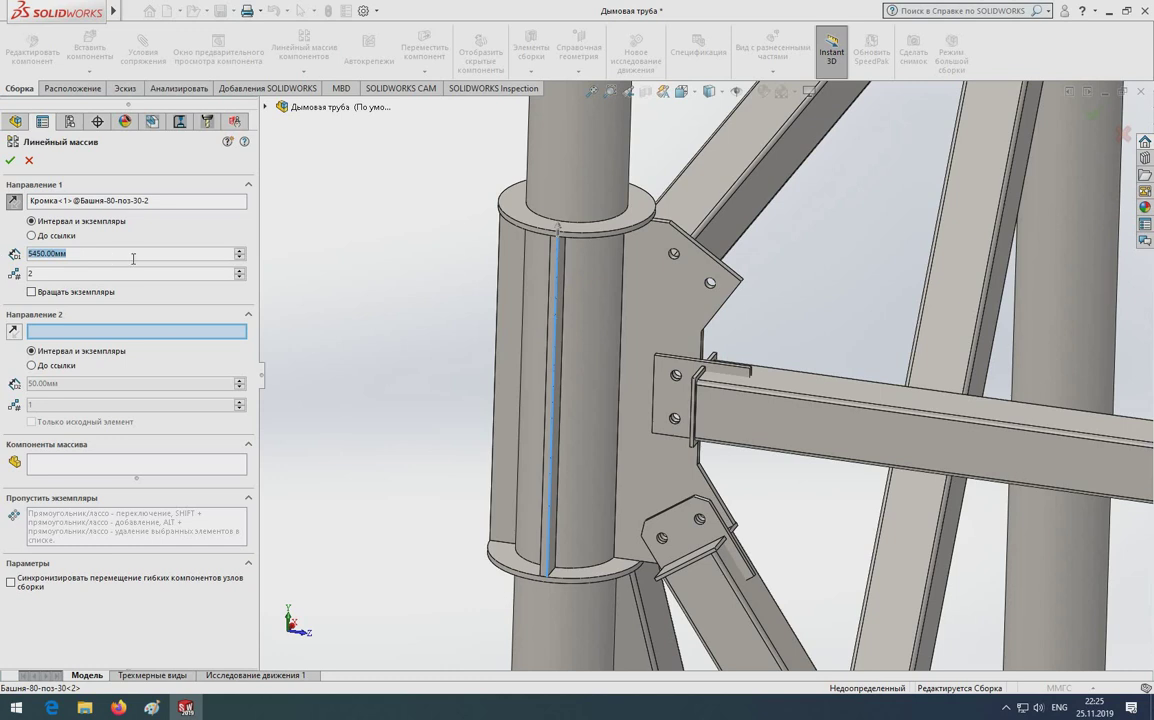
Set 5350 mm spacing with 2 instances and move on to choosing components to pattern
type("5350")
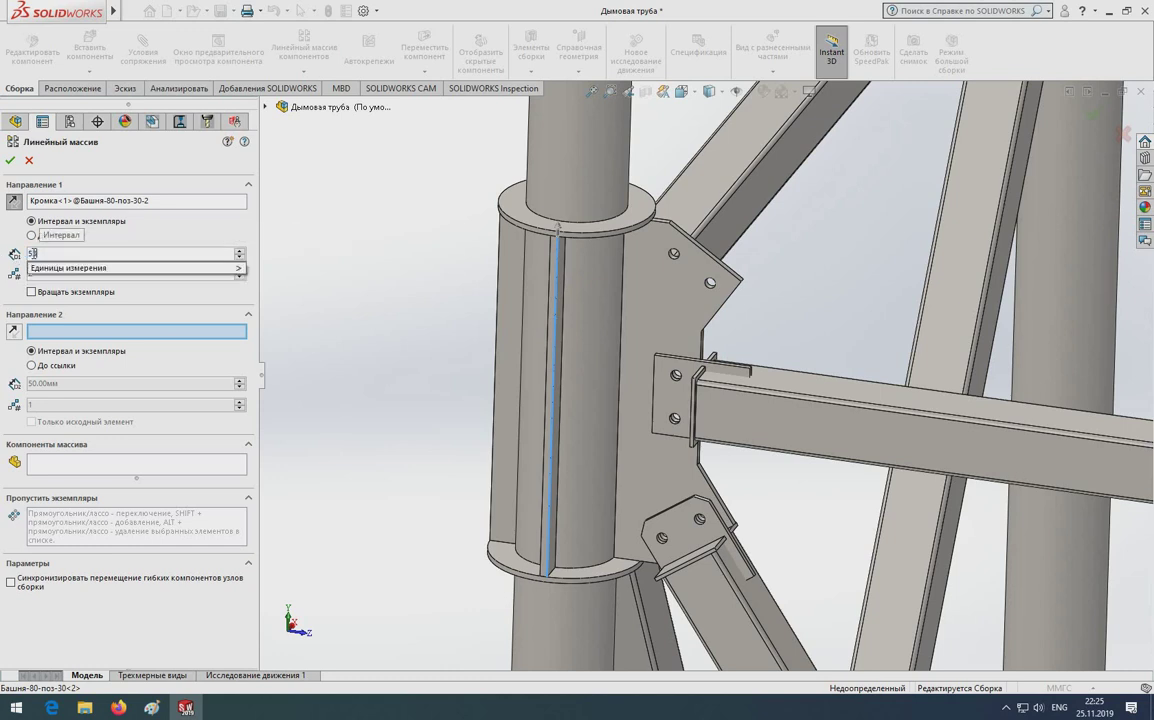
mouse_move(120, 268)
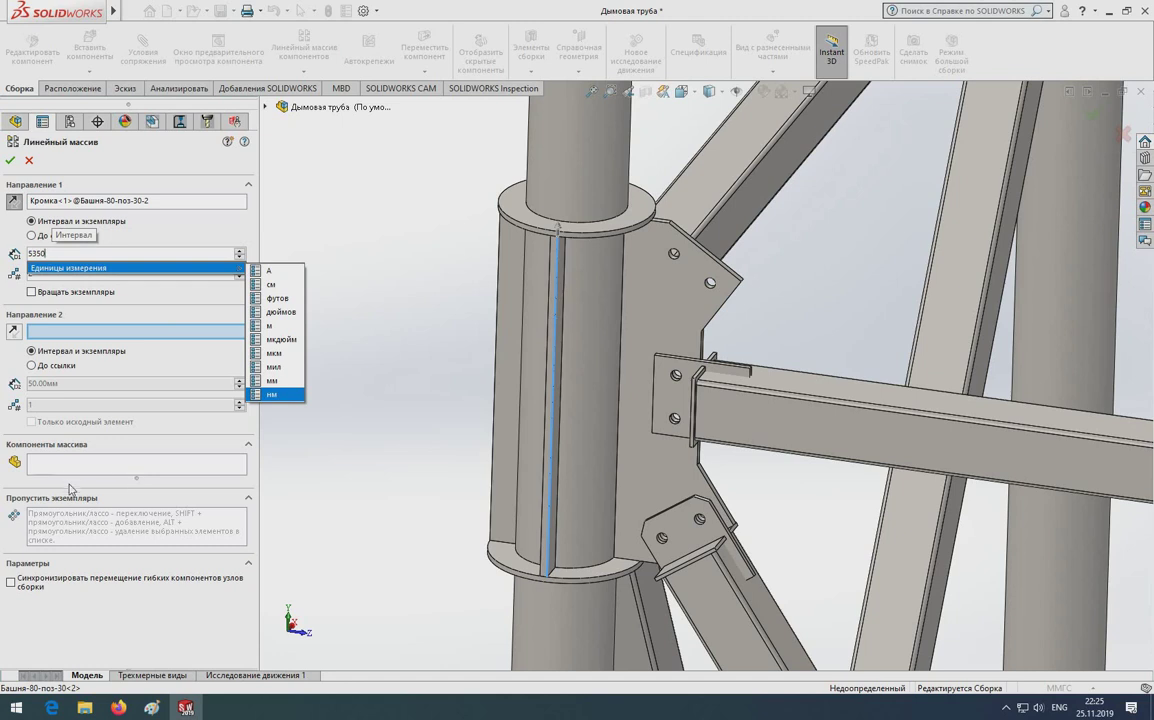
left_click(72, 470)
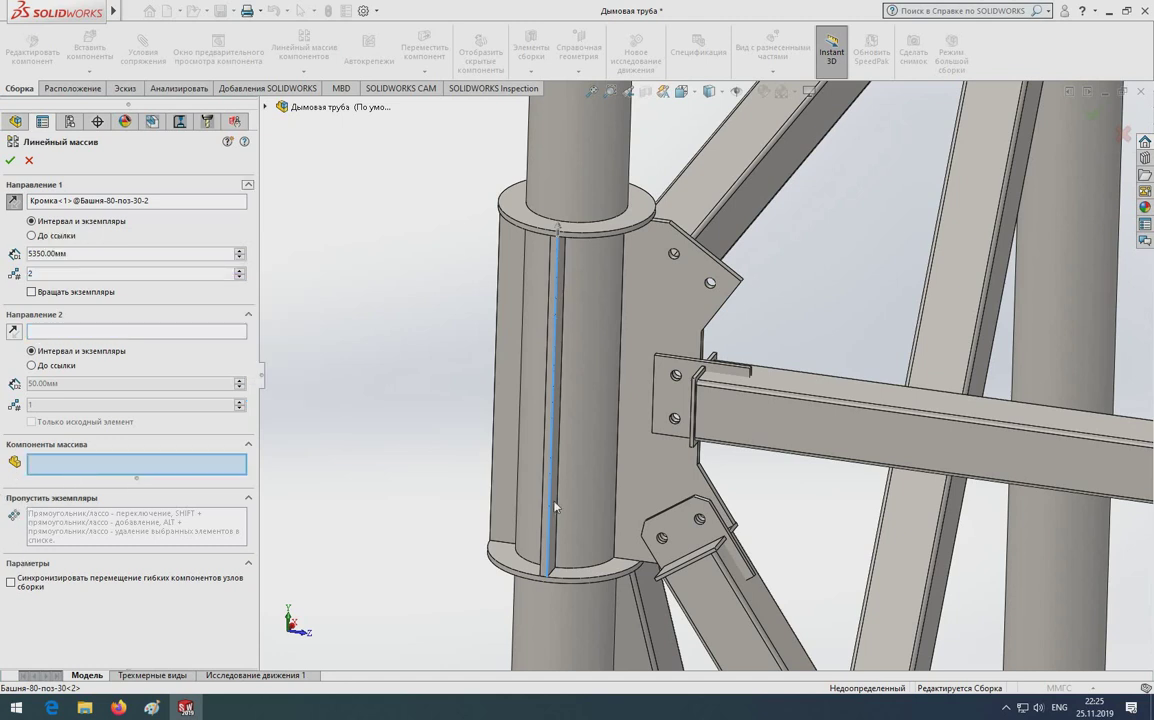
scroll(555, 508, "up", 5)
scroll(679, 460, "down", 2)
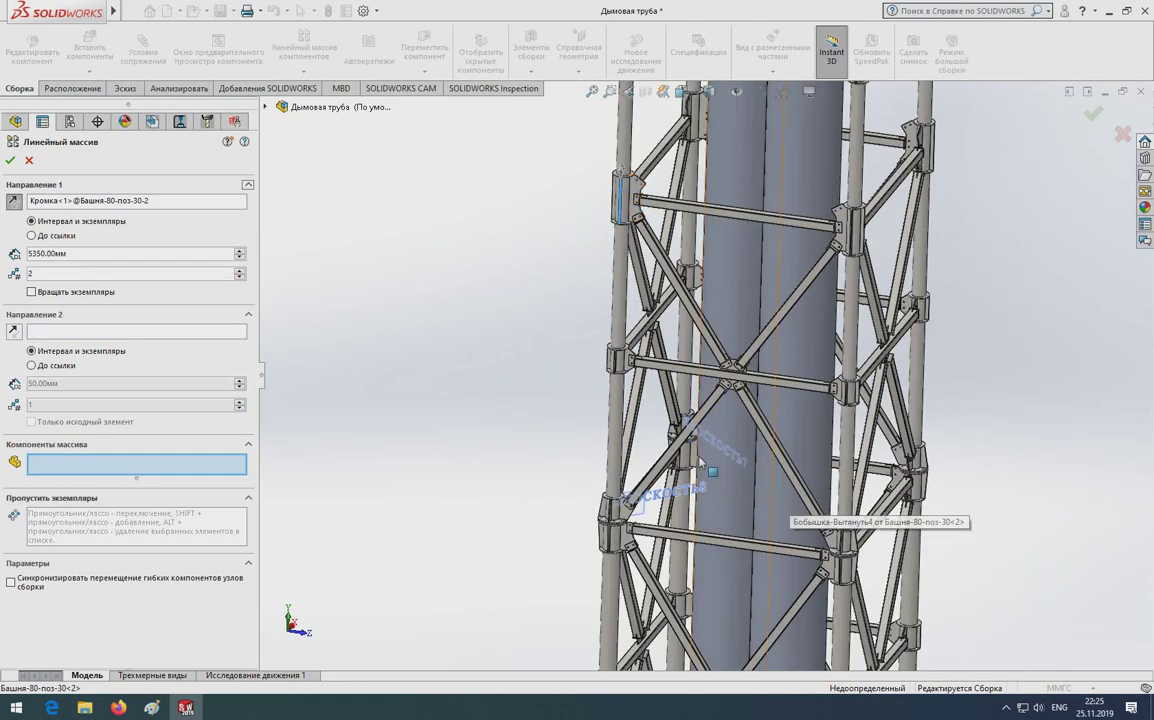
Add the front-face diagonal braces and horizontal bars to the pattern's components
scroll(703, 440, "down", 2)
left_click(675, 443)
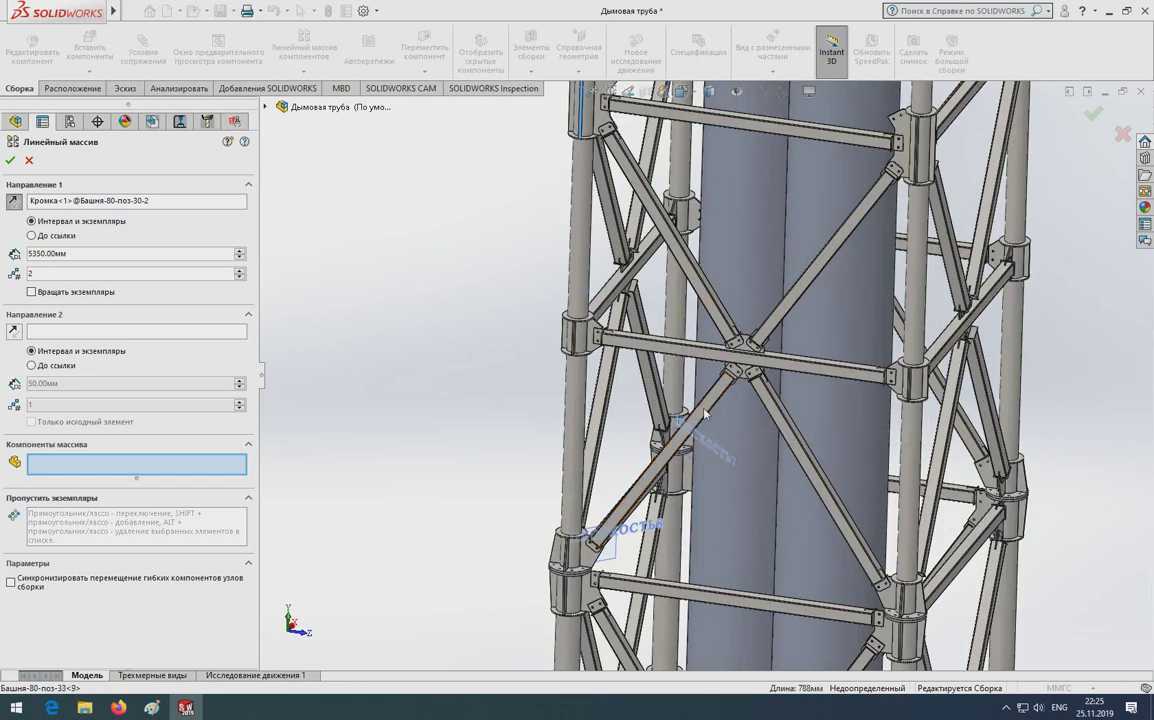
left_click(783, 420)
left_click(775, 362)
left_click(775, 310)
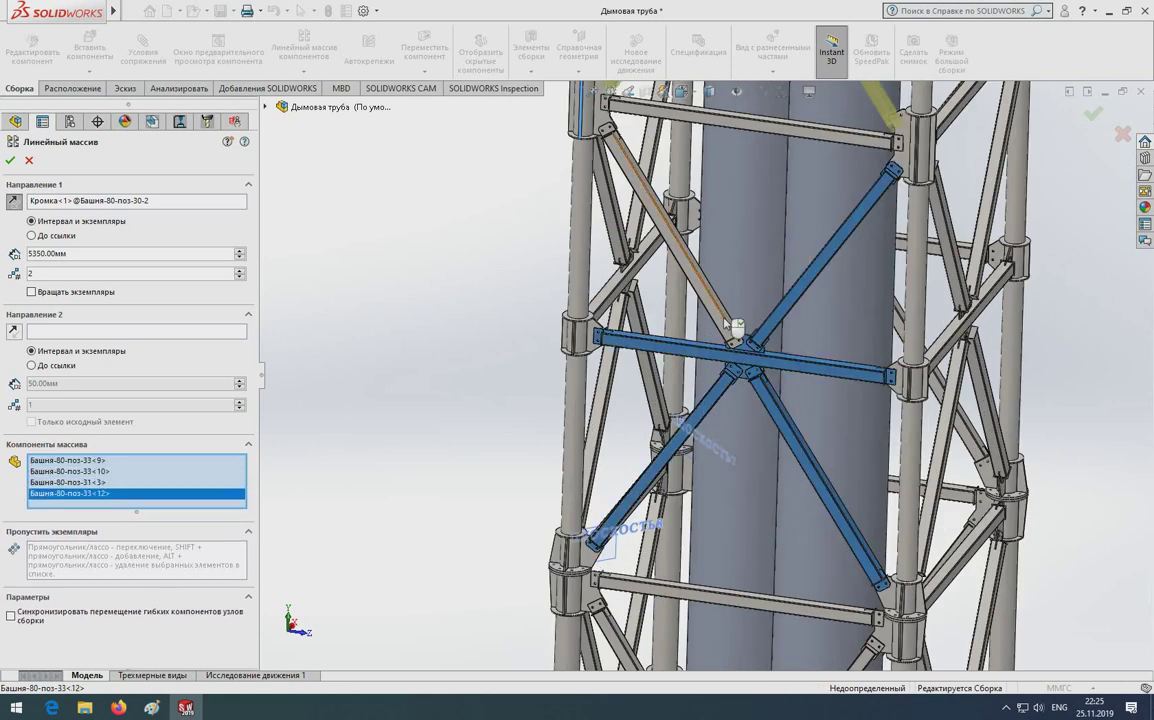
left_click(728, 322)
scroll(658, 243, "up", 3)
scroll(655, 197, "down", 3)
left_click(727, 272)
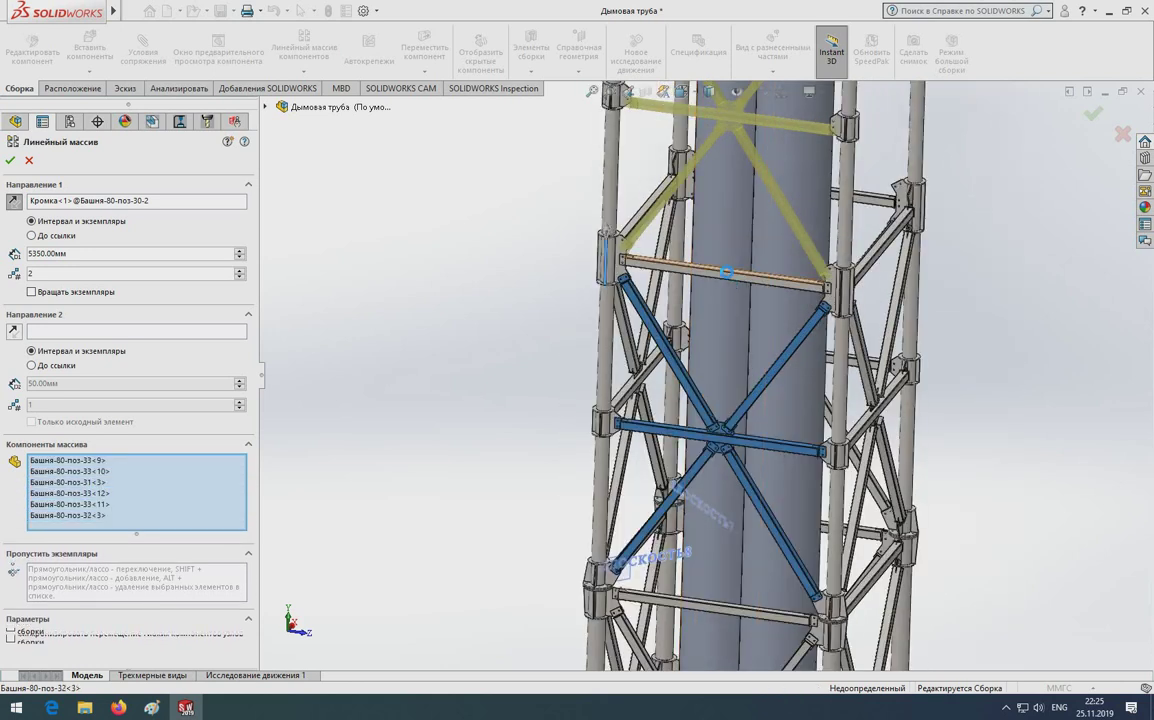
scroll(840, 330, "down", 5)
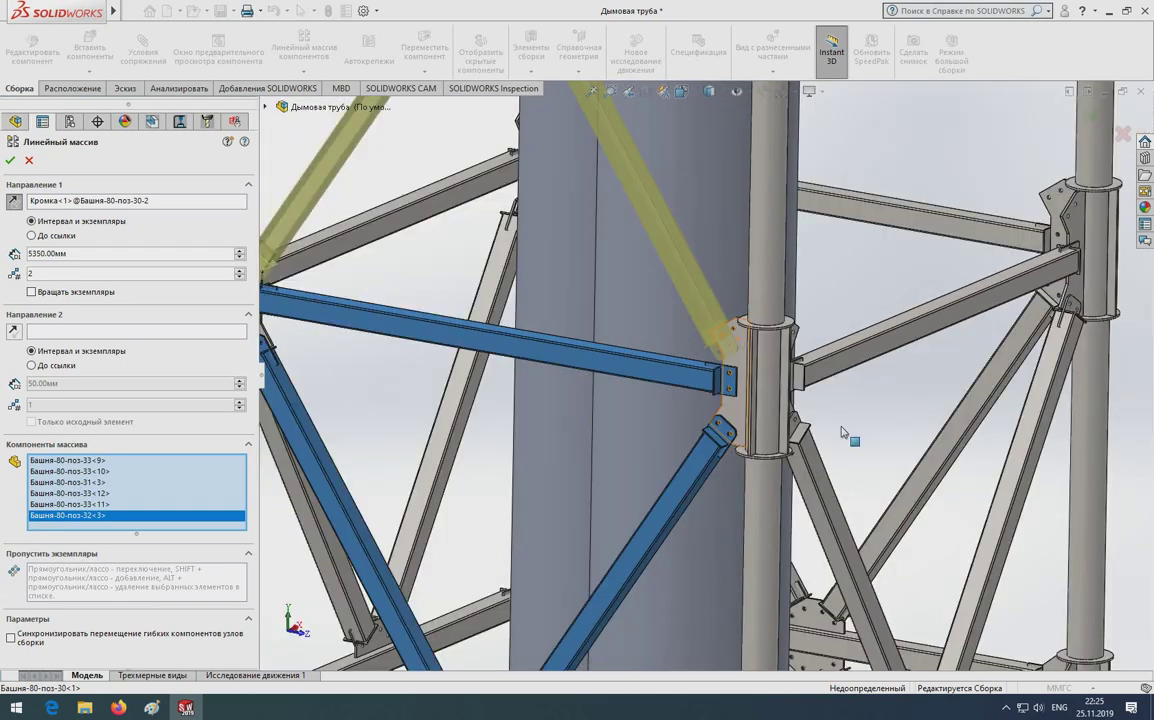
scroll(842, 432, "up", 5)
scroll(845, 470, "down", 2)
scroll(715, 600, "up", 2)
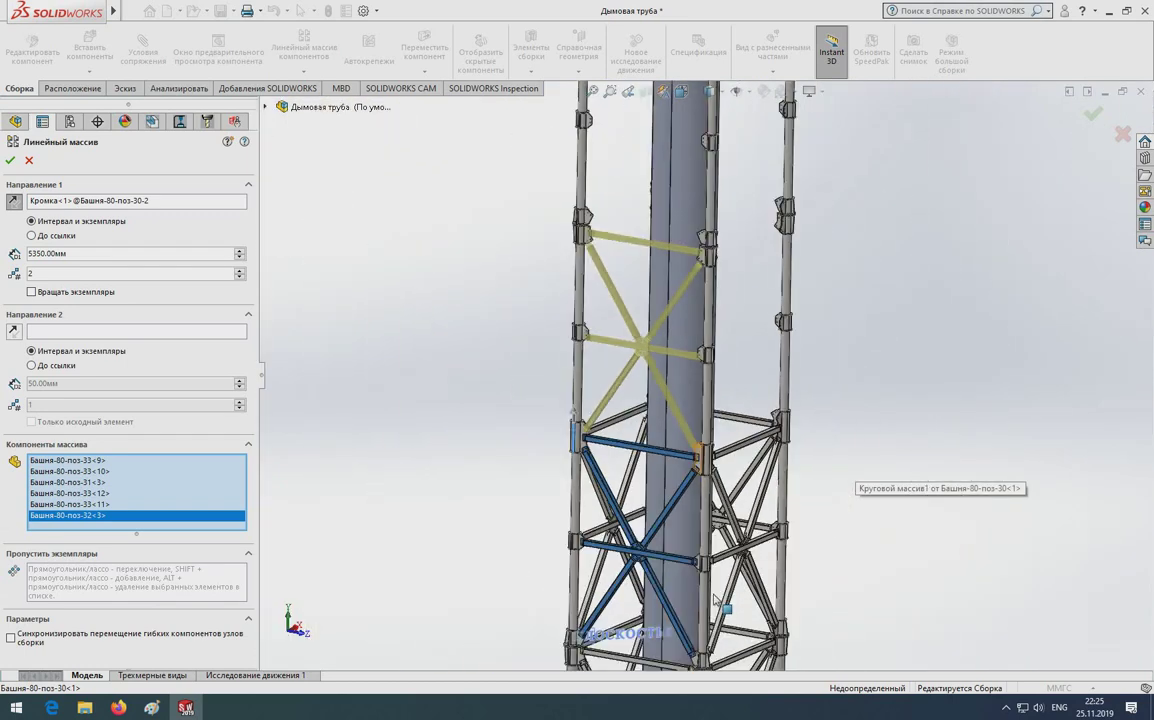
scroll(649, 408, "down", 5)
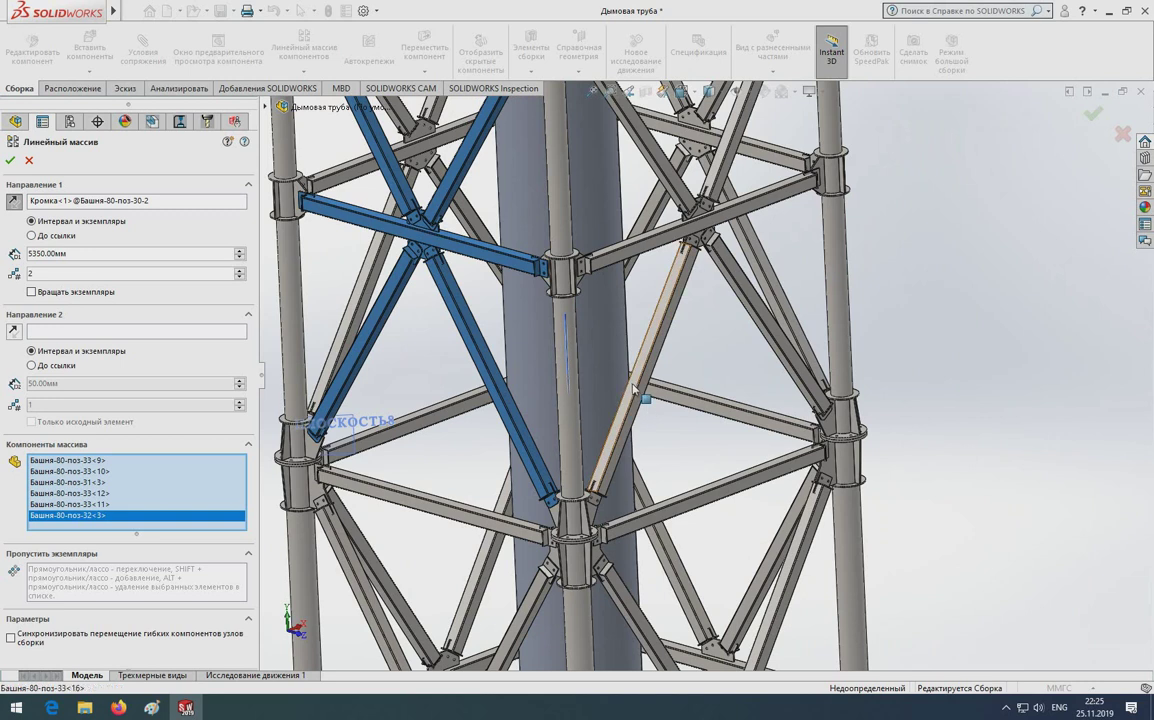
Add the right-face diagonals, horizontal bar and upper and lower bracing members to the pattern
left_click(633, 388)
left_click(730, 285)
left_click(706, 205)
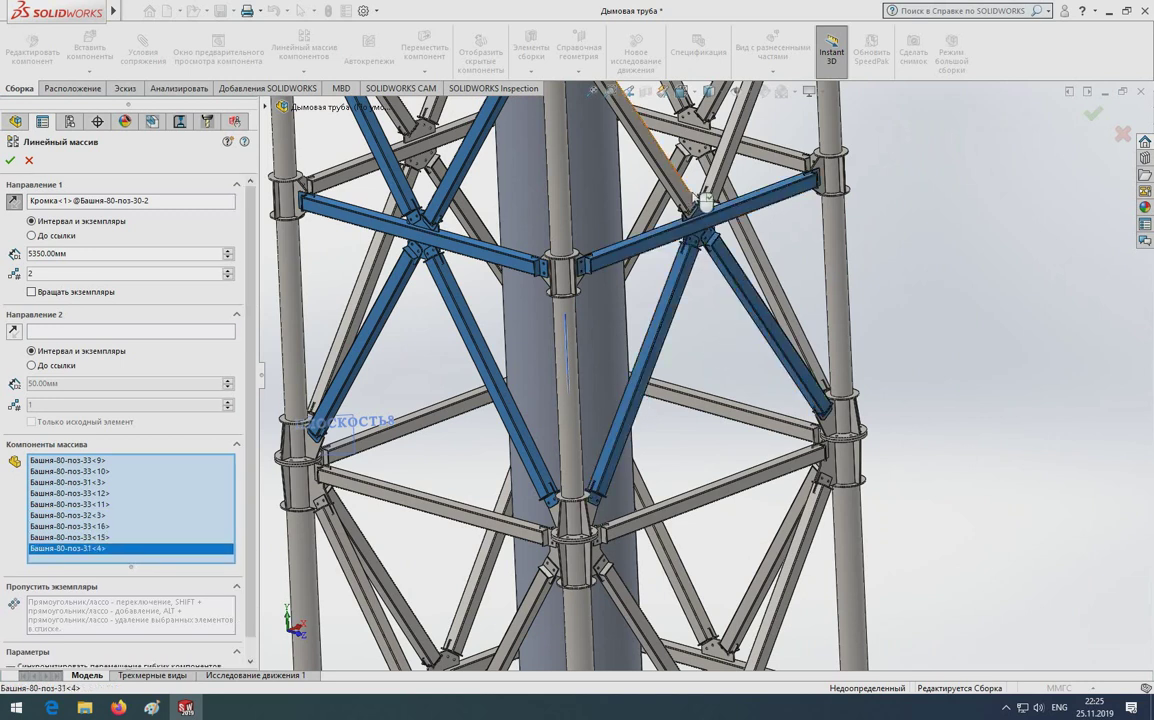
left_click(668, 160)
left_click(738, 135)
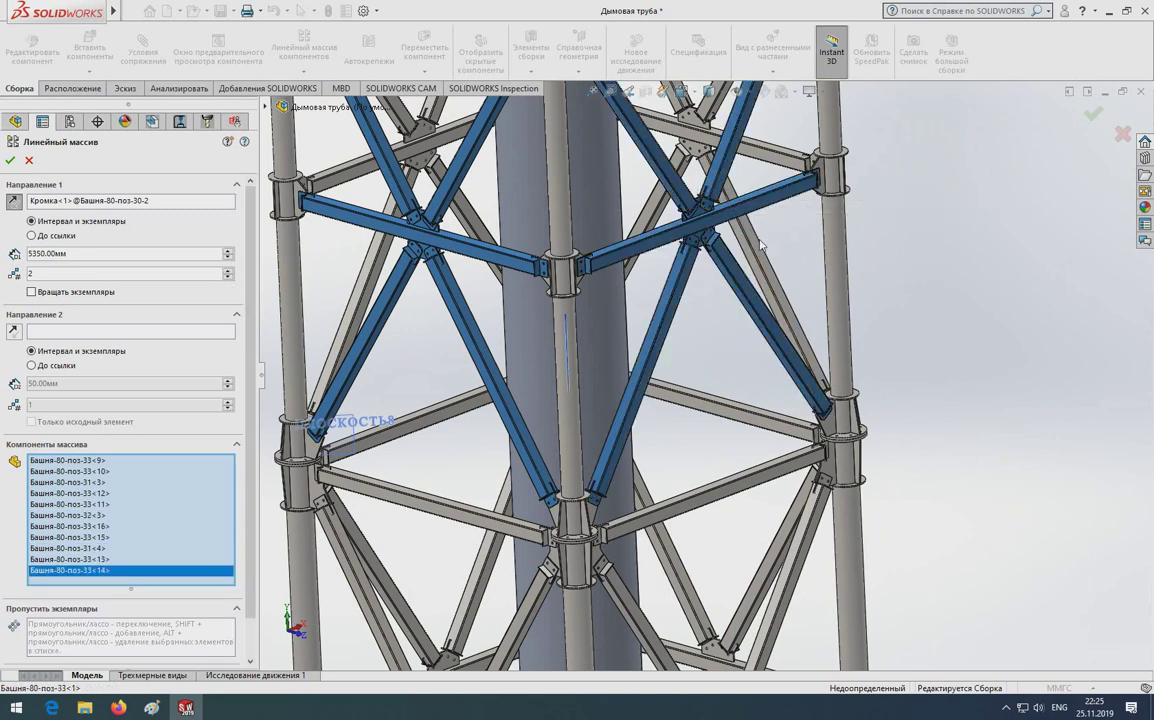
left_click(758, 240)
left_click(695, 168)
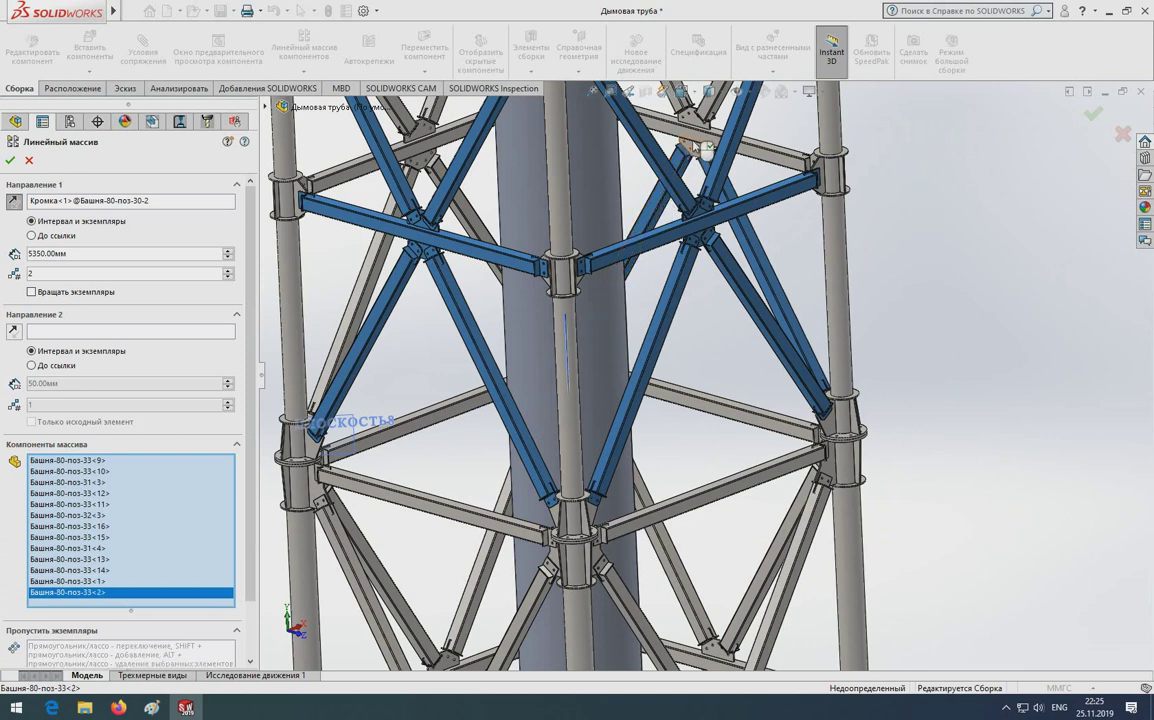
left_click(698, 147)
middle_click_drag(698, 150, 680, 302, "ctrl")
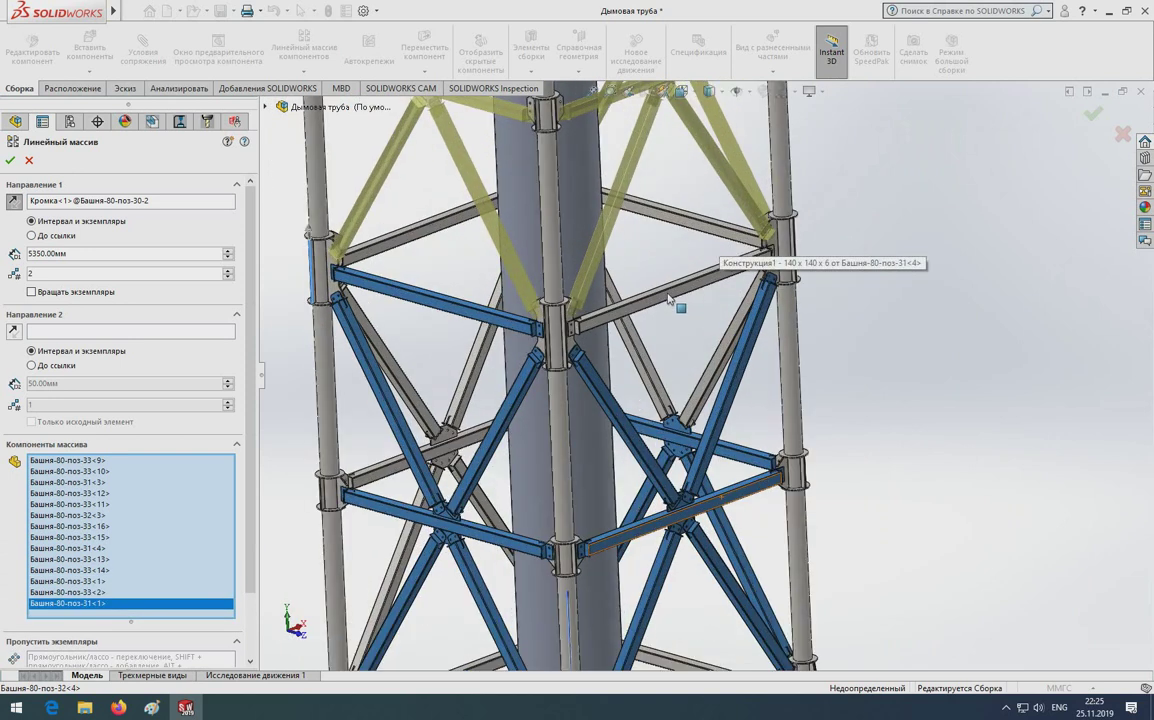
left_click(669, 298)
left_click(676, 393)
left_click(660, 395)
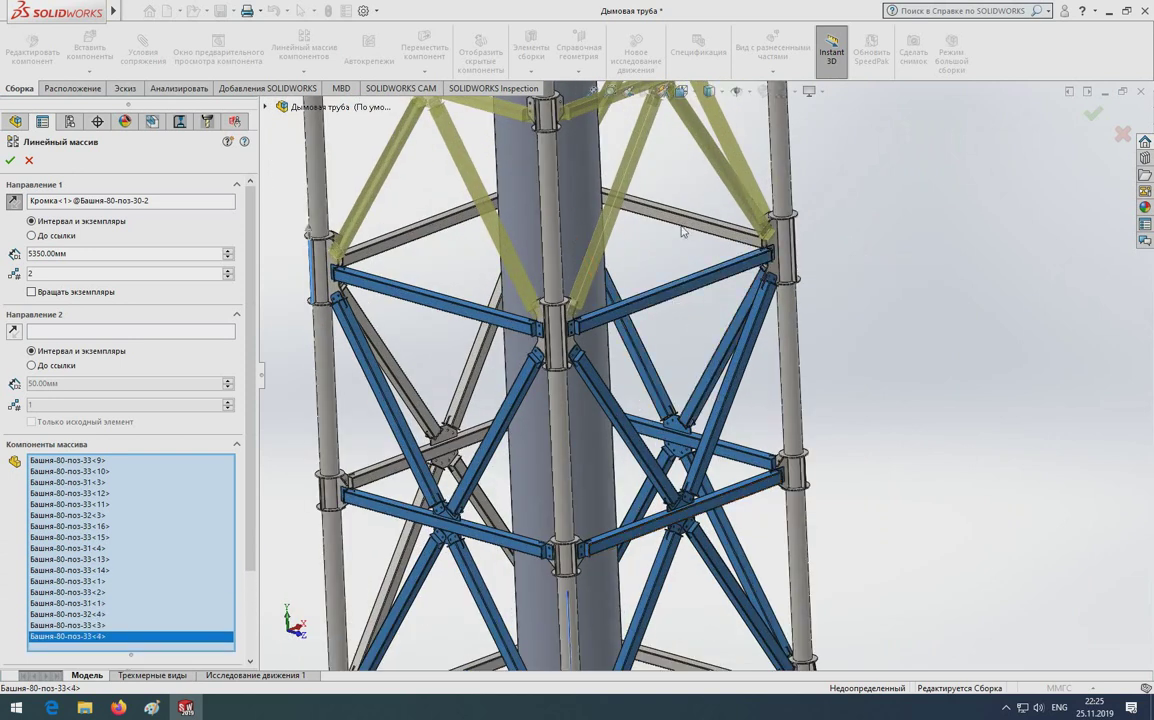
left_click(640, 200)
Add the opposite face's diagonals and horizontal beams to the pattern components
mouse_move(695, 283)
middle_mouse_down()
mouse_move(764, 408)
mouse_move(700, 451)
middle_mouse_up()
scroll(645, 400, "down", 3)
scroll(645, 400, "down", 2)
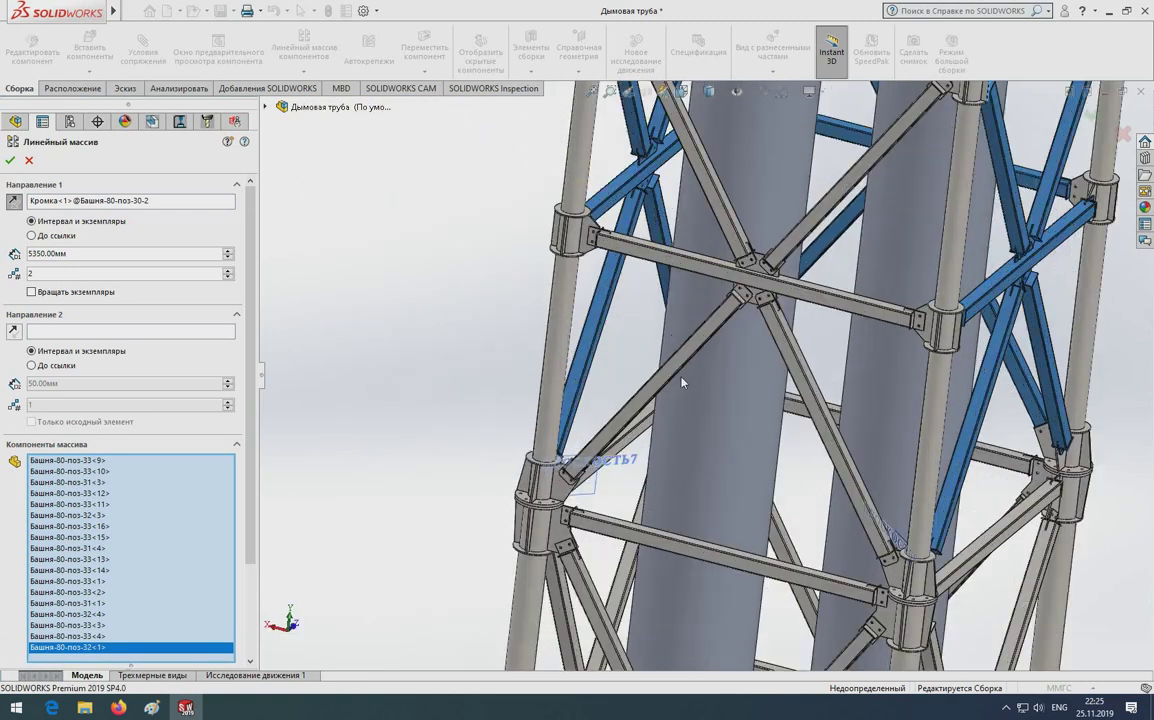
left_click(684, 367)
left_click(793, 386)
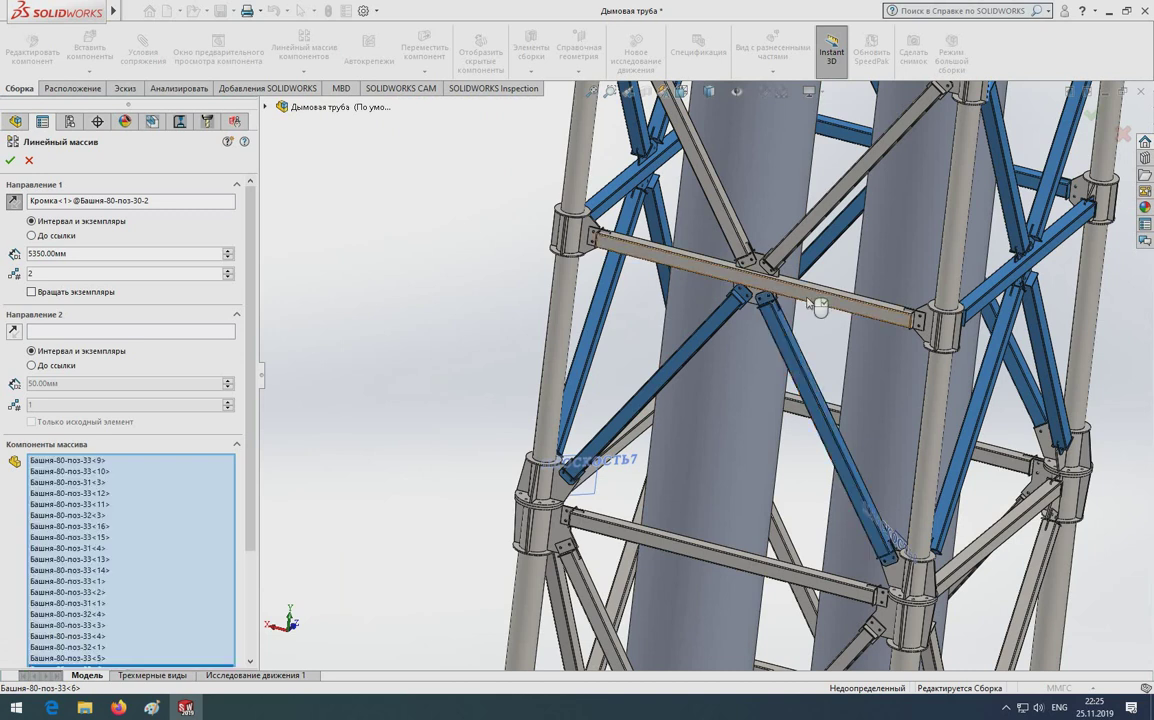
left_click(810, 290)
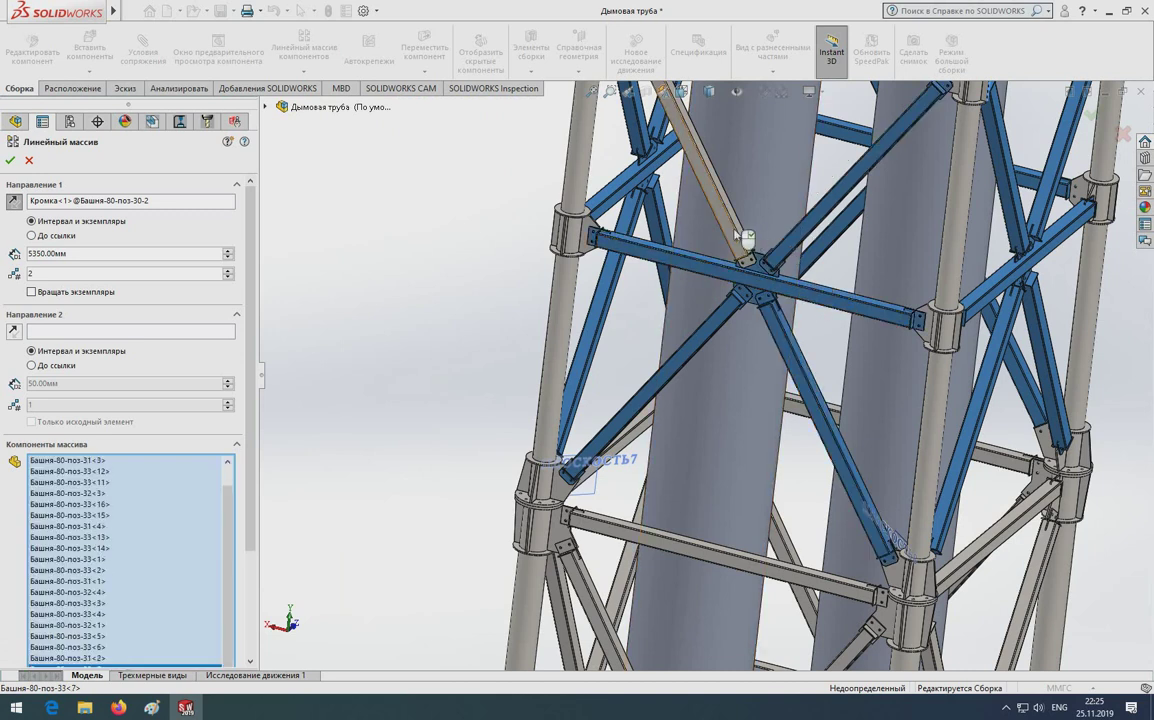
left_click(700, 240)
scroll(782, 278, "up", 5)
scroll(782, 278, "down", 2)
left_click(641, 274)
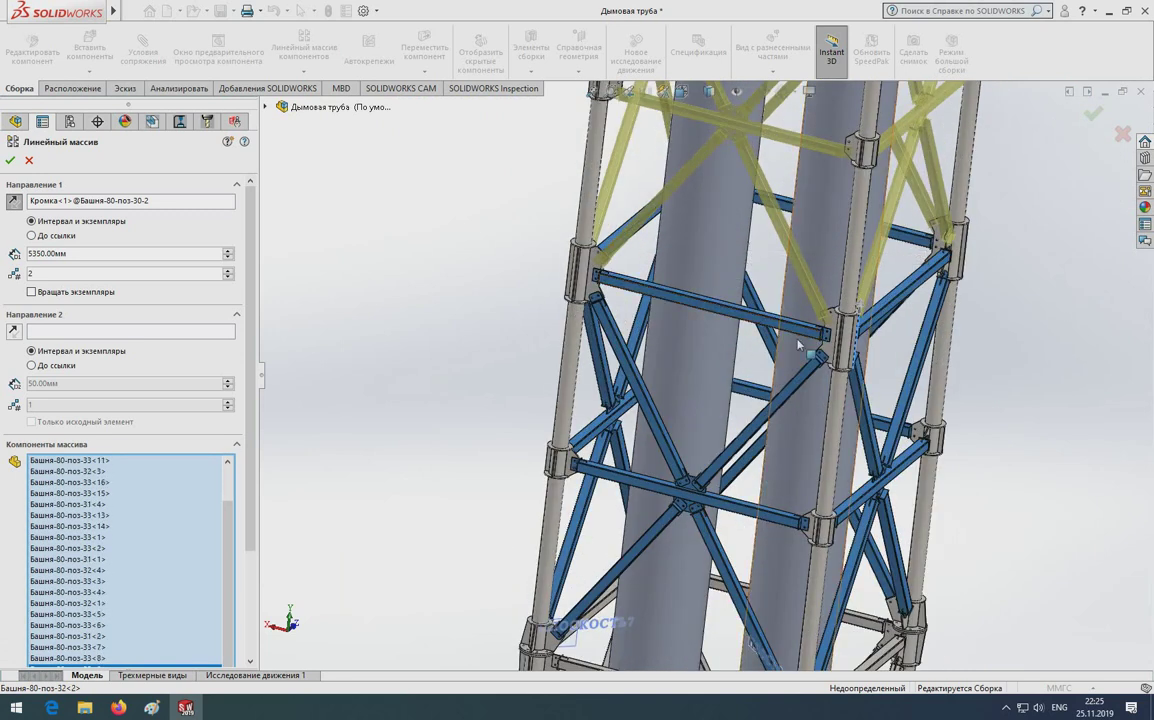
scroll(762, 393, "down", 3)
scroll(702, 298, "down", 3)
Change the pattern spacing to 5450 mm and check the preview's alignment at the joint plate
scroll(702, 298, "up", 2)
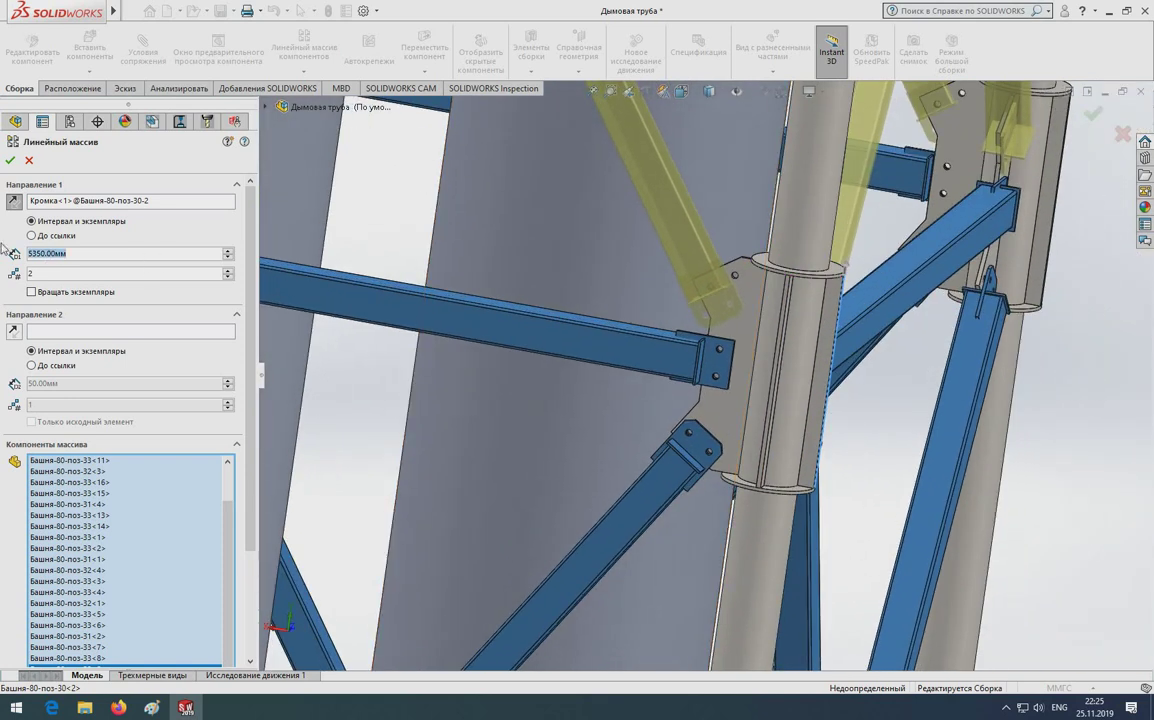
type("5450")
key("Return")
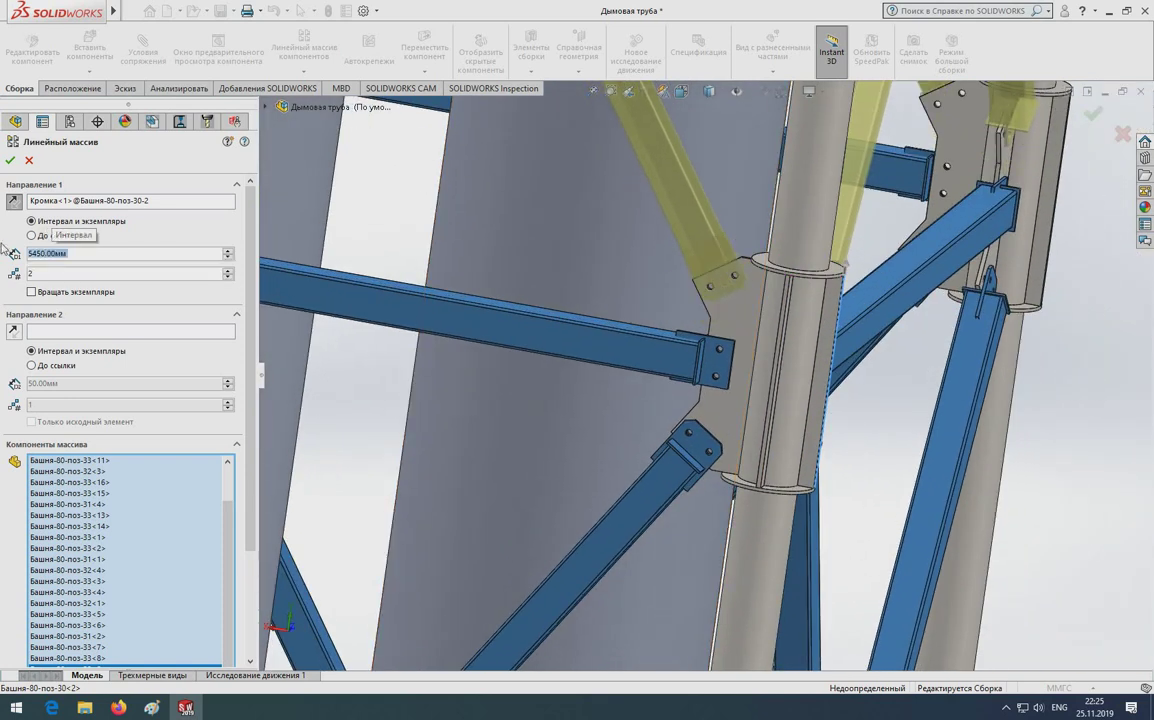
scroll(778, 343, "down", 3)
scroll(662, 221, "down", 3)
scroll(621, 234, "down", 2)
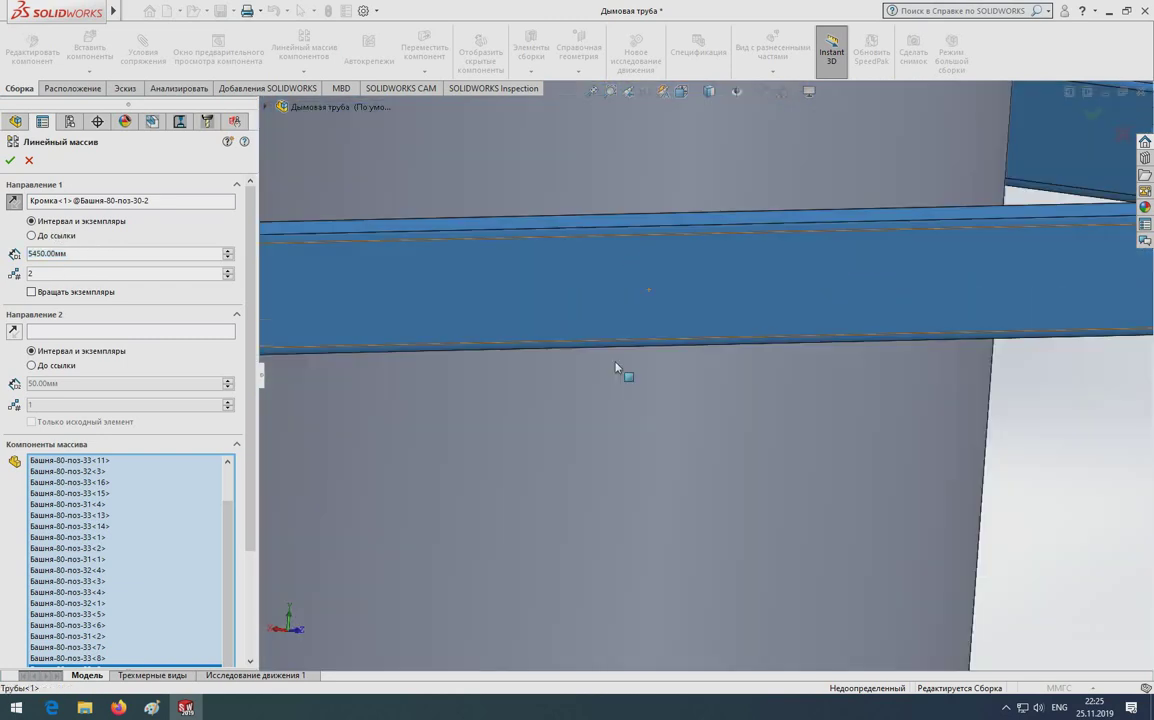
scroll(621, 373, "up", 10)
scroll(575, 325, "up", 2)
scroll(575, 320, "up", 4)
scroll(577, 255, "down", 3)
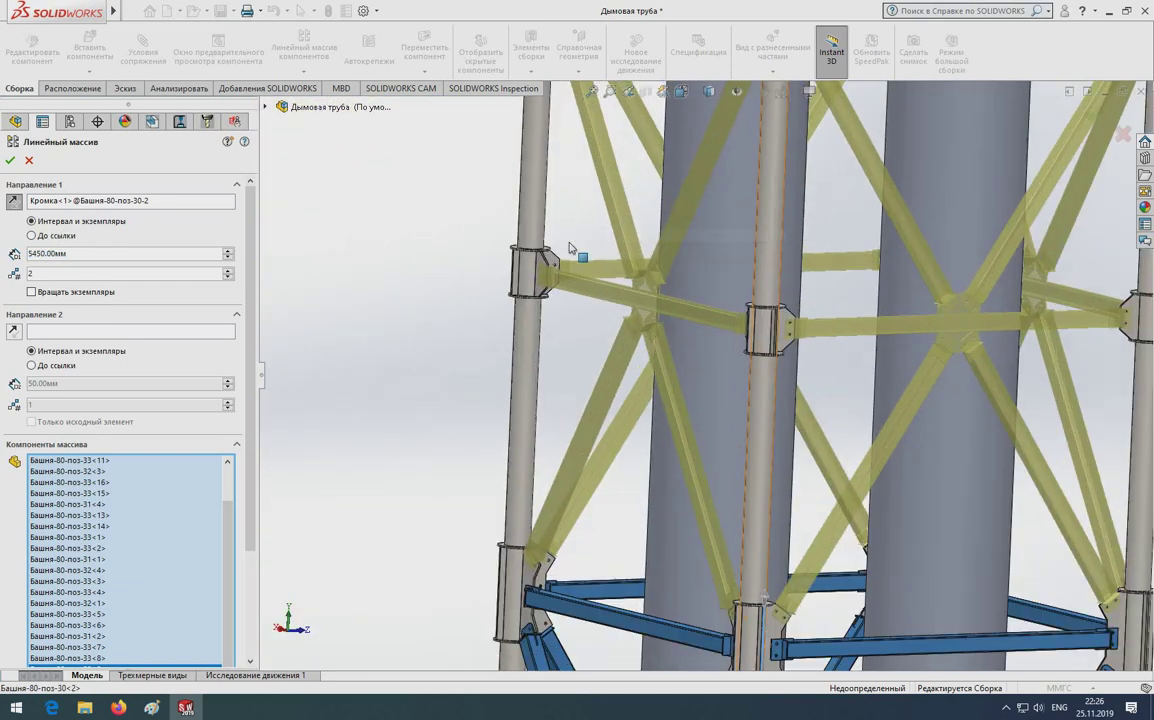
scroll(580, 267, "down", 3)
scroll(578, 270, "up", 2)
scroll(548, 280, "up", 3)
scroll(650, 290, "down", 3)
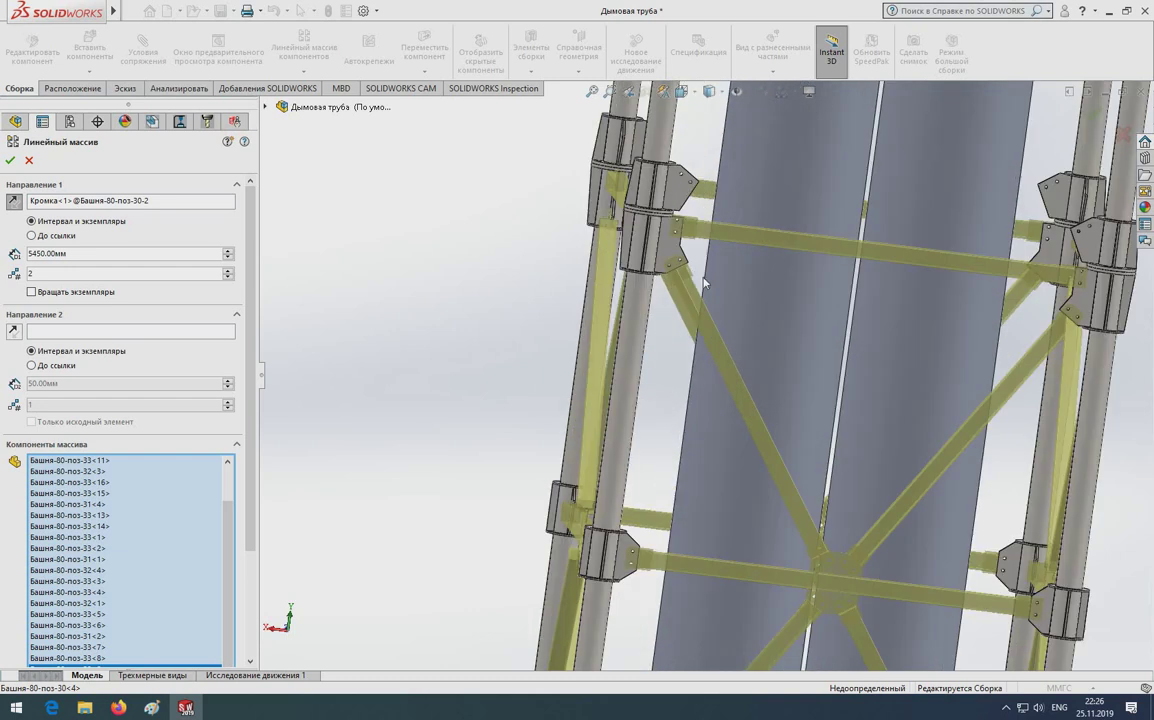
scroll(676, 298, "down", 3)
middle_click_drag(676, 298, 569, 336)
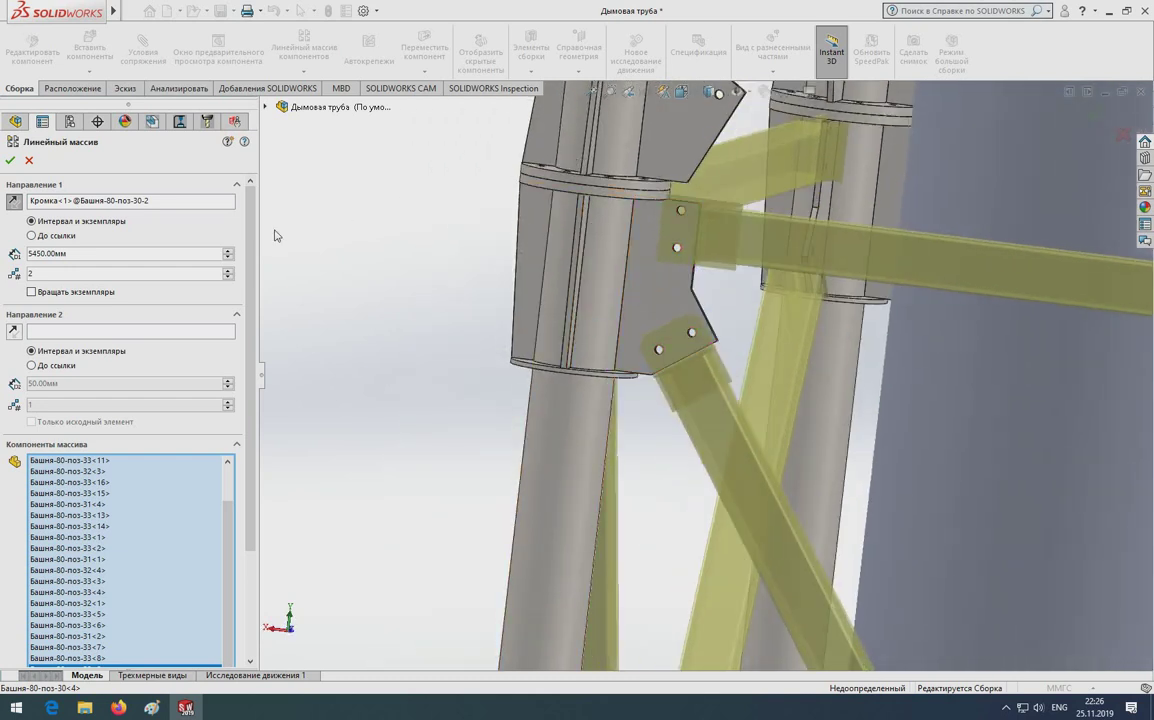
scroll(884, 419, "up", 3)
scroll(800, 390, "up", 2)
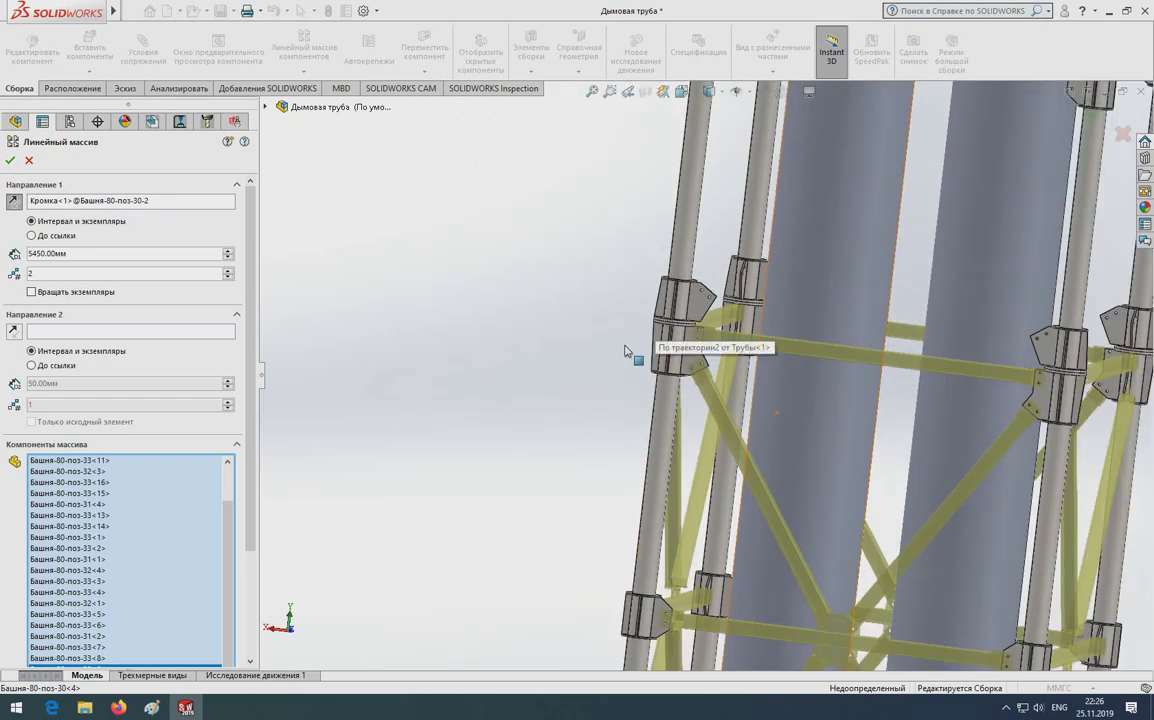
Try 3 instances, return to 2 instances, and confirm the linear pattern
left_click(228, 271)
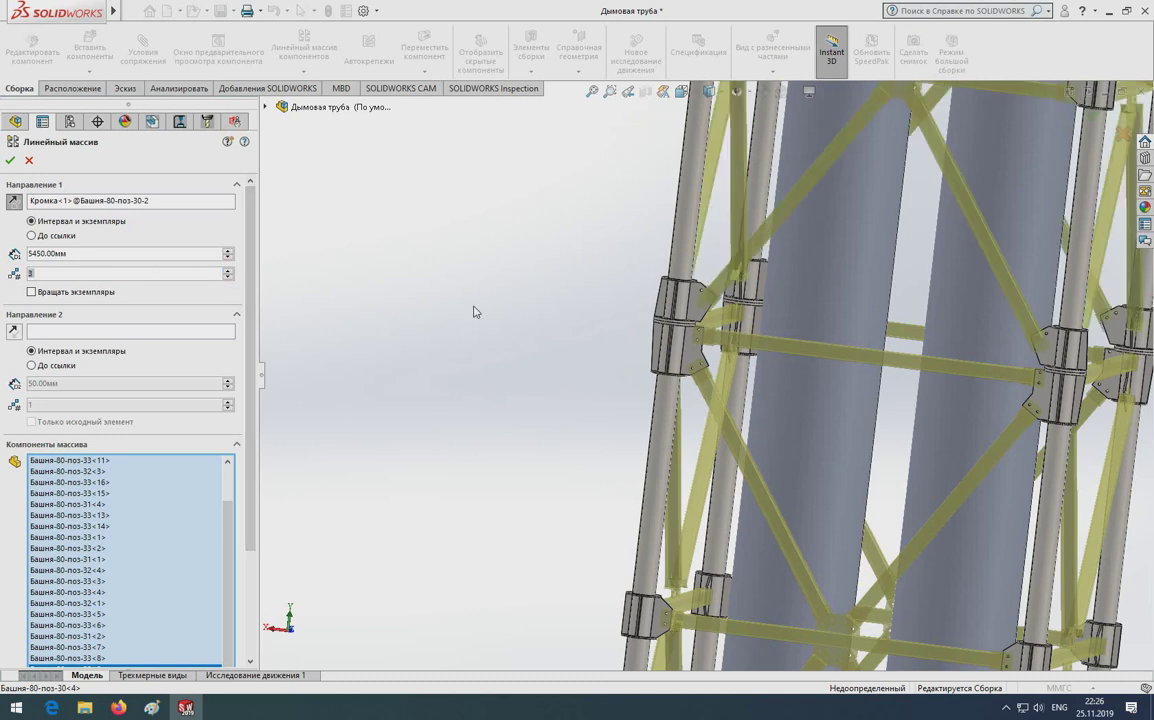
left_click(228, 278)
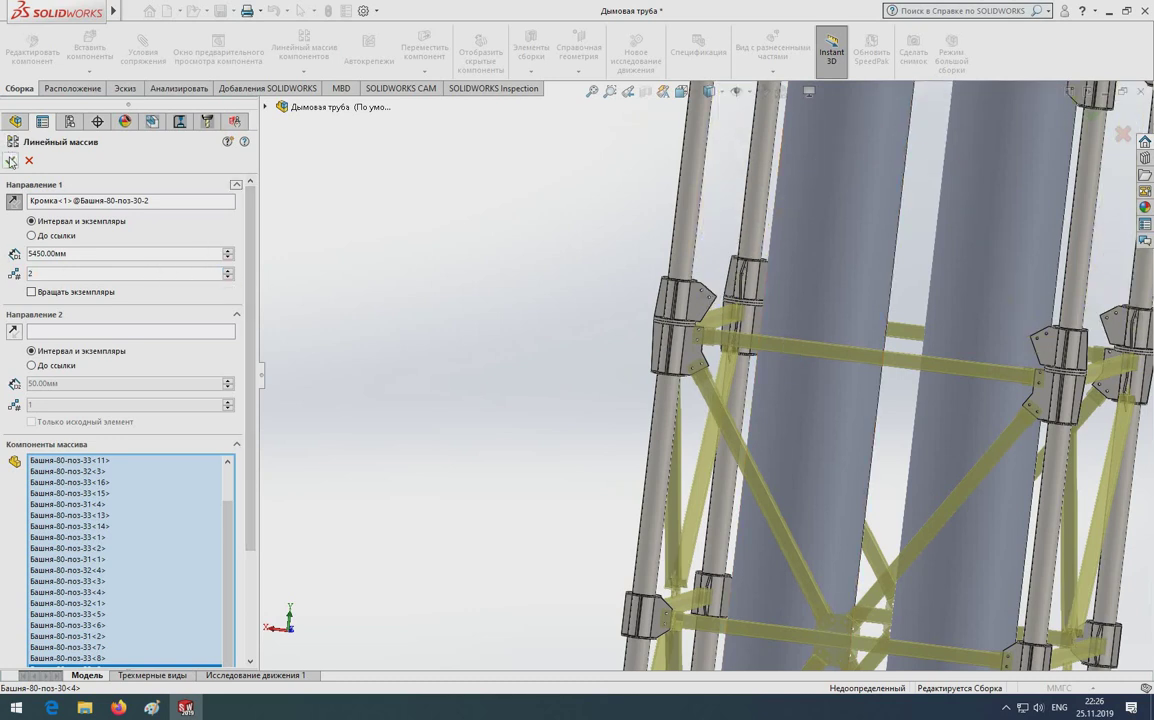
key("Return")
Begin a new linear component pattern to repeat Местный линейный массив4 up the tower
scroll(679, 455, "up", 5)
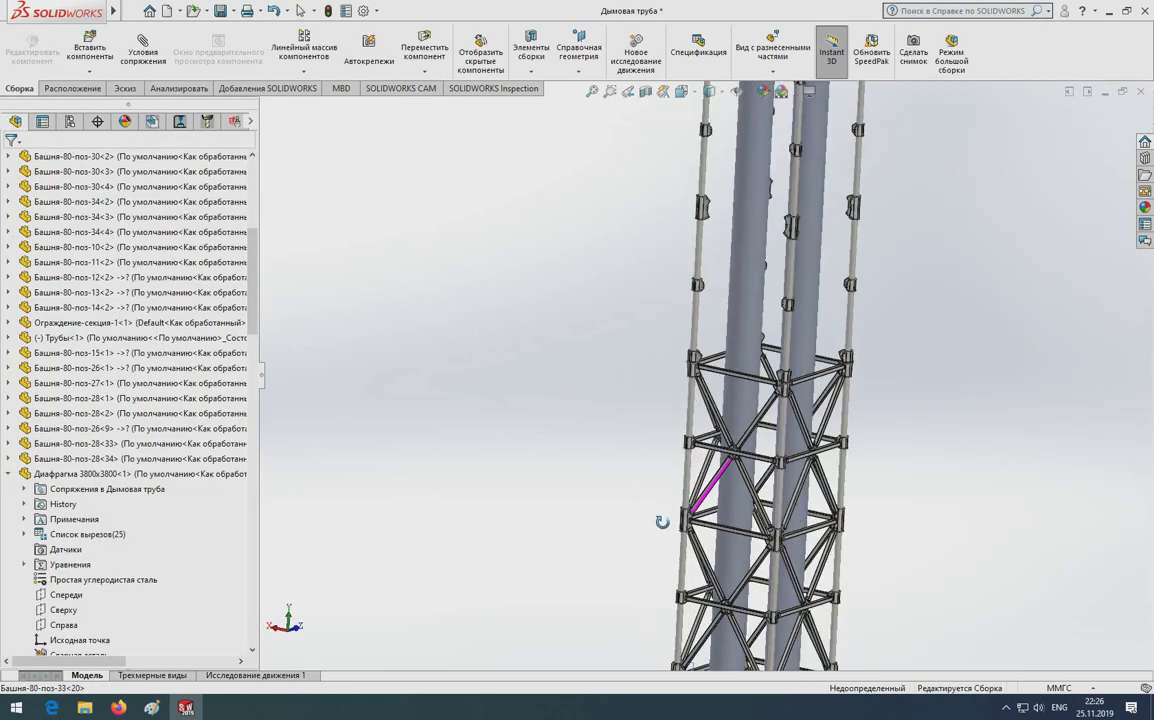
mouse_move(662, 522)
middle_mouse_down()
mouse_move(614, 495)
mouse_move(585, 320)
middle_mouse_up()
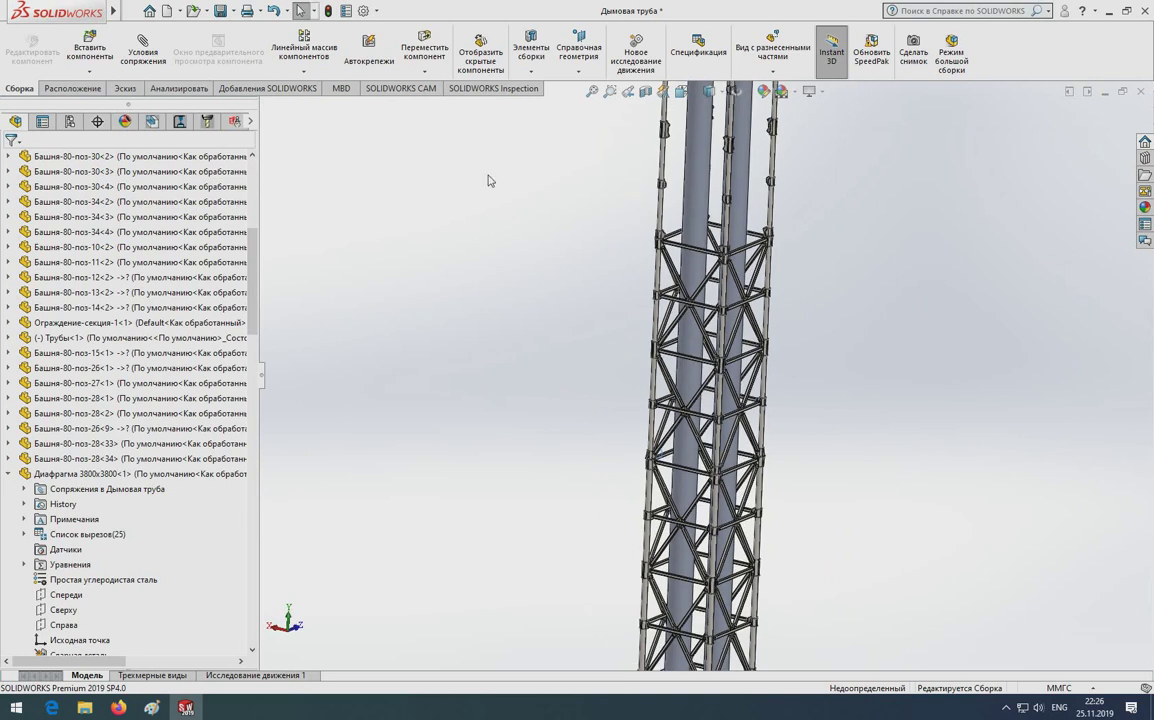
left_click(284, 47)
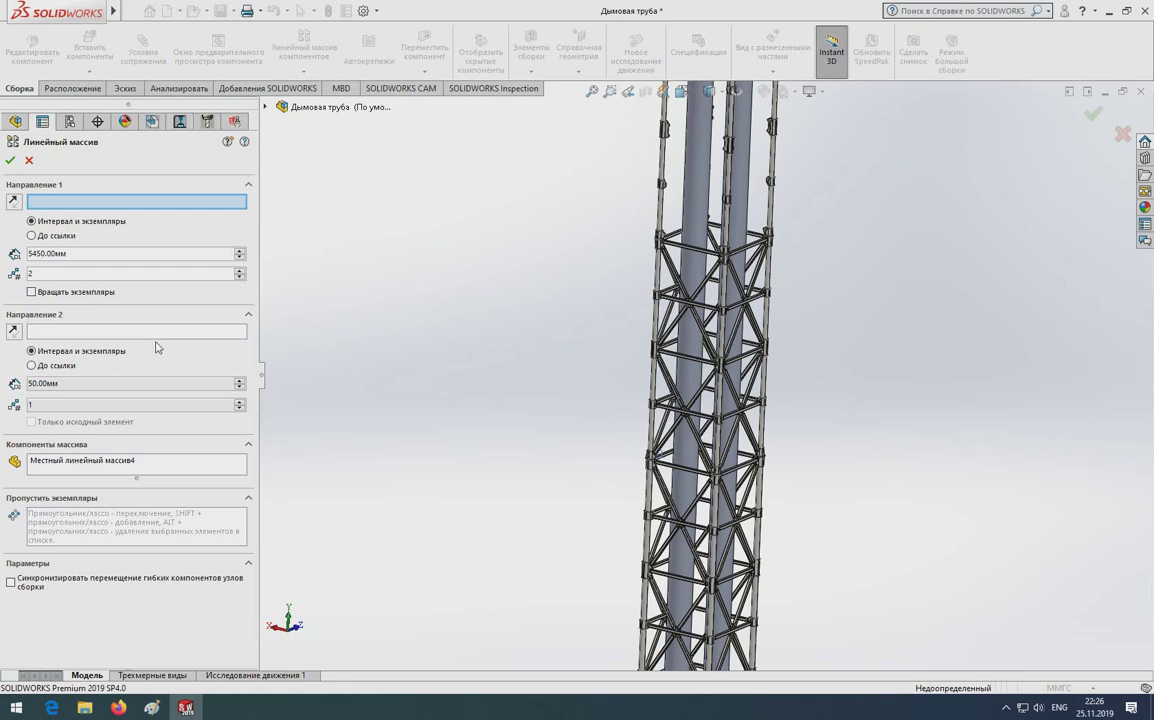
Review the components chosen for the Местный линейный массив4 pattern
left_click(116, 468)
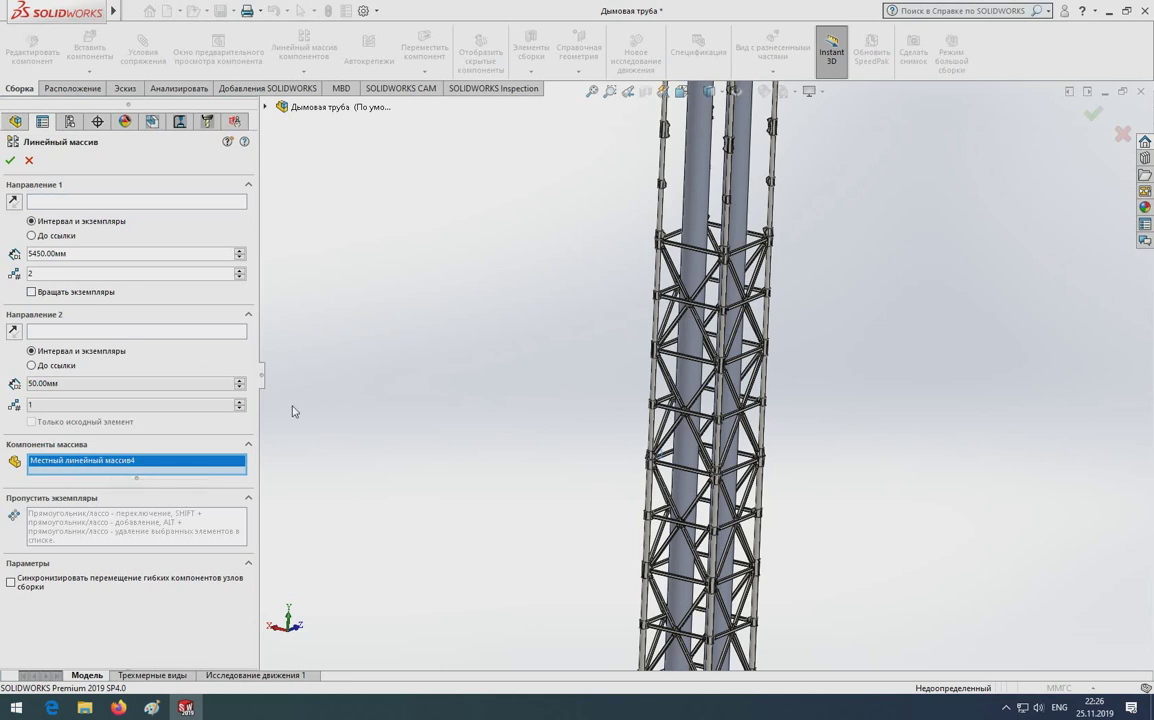
scroll(417, 283, "down", 1)
scroll(488, 278, "down", 3)
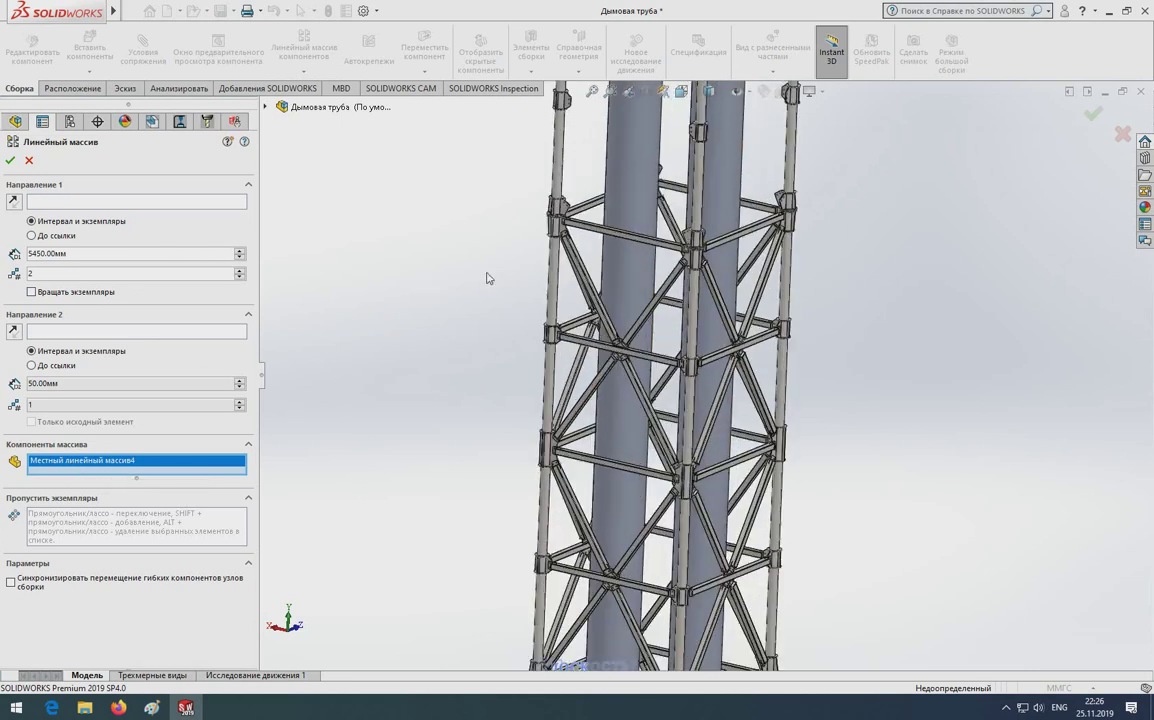
Activate the Direction 1 field and zoom in on the column collar flange joint
left_click(159, 203)
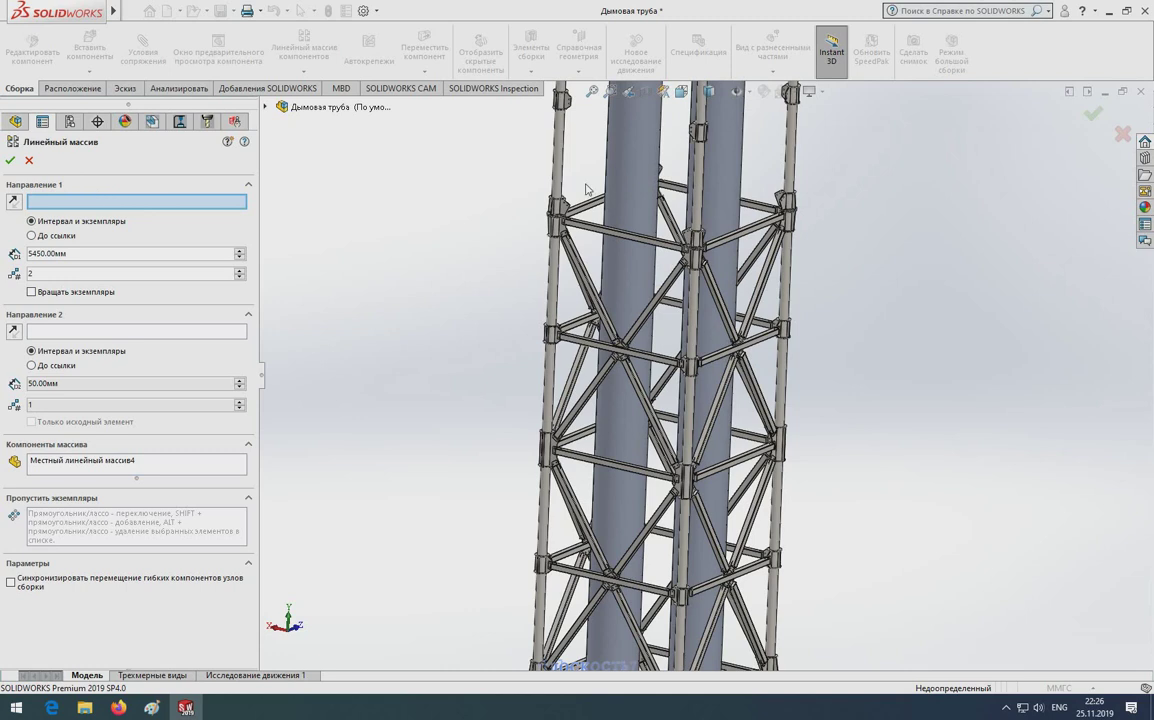
scroll(587, 189, "down", 2)
scroll(540, 260, "down", 2)
scroll(527, 281, "down", 2)
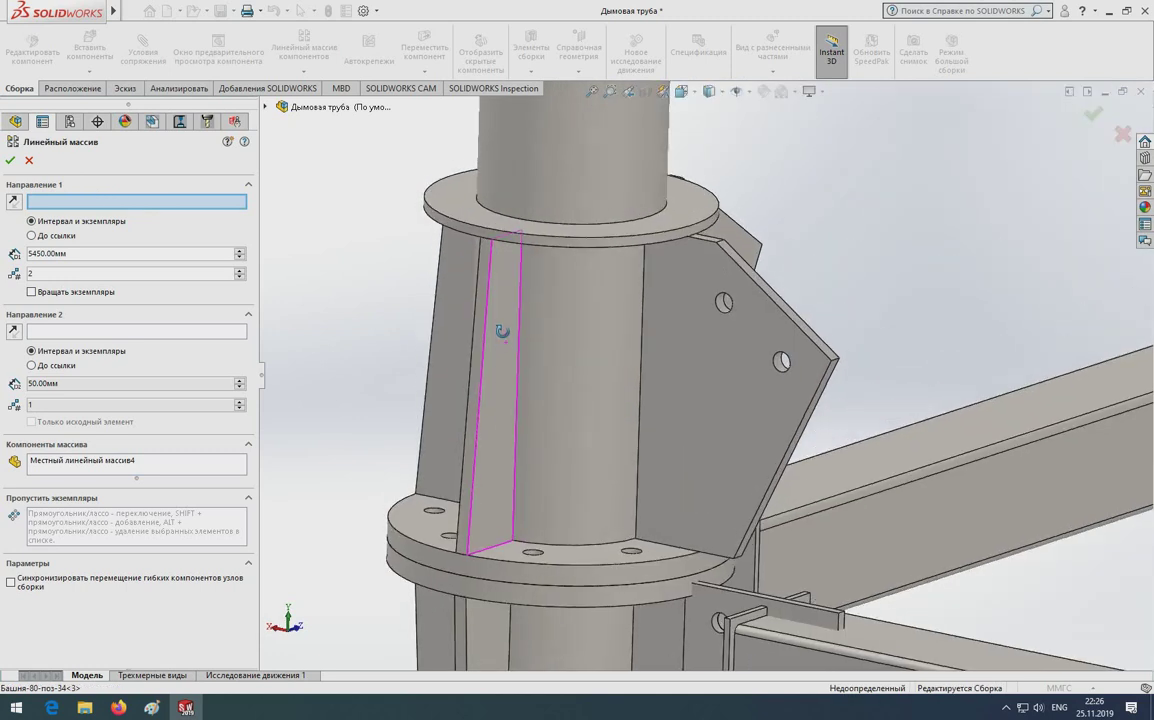
scroll(502, 331, "up", 3)
scroll(530, 300, "down", 1)
scroll(567, 376, "up", 2)
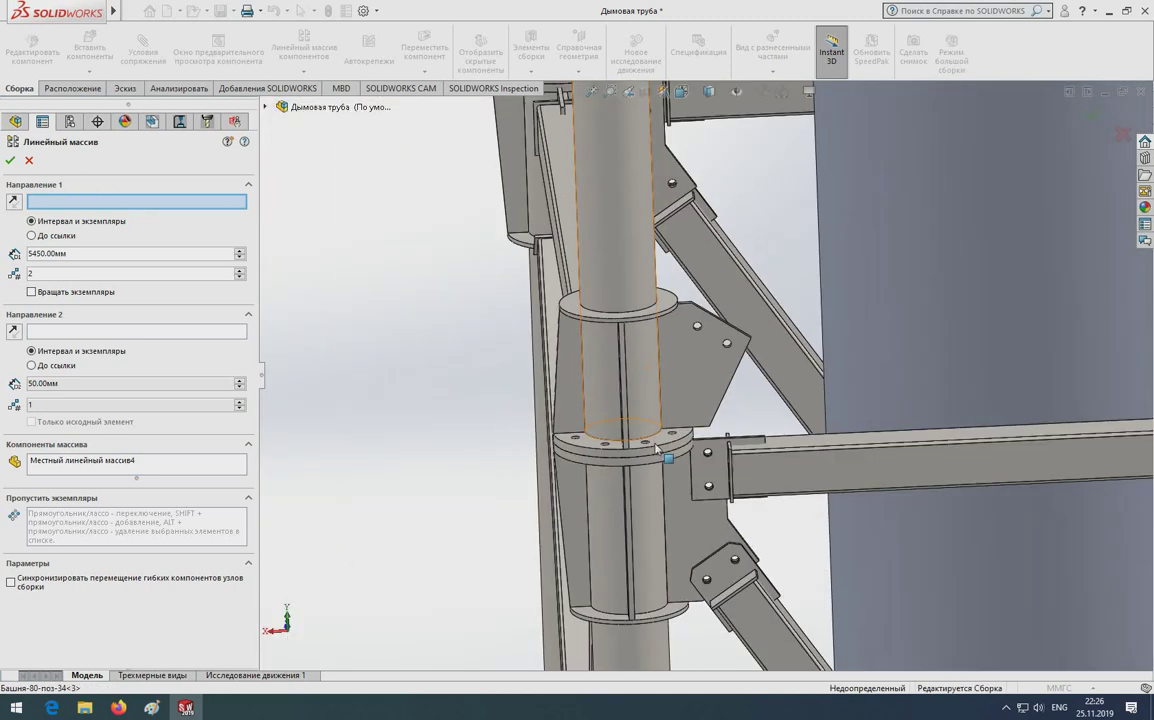
mouse_move(657, 450)
middle_mouse_down()
mouse_move(828, 372)
mouse_move(679, 410)
middle_mouse_up()
scroll(695, 505, "up", 3)
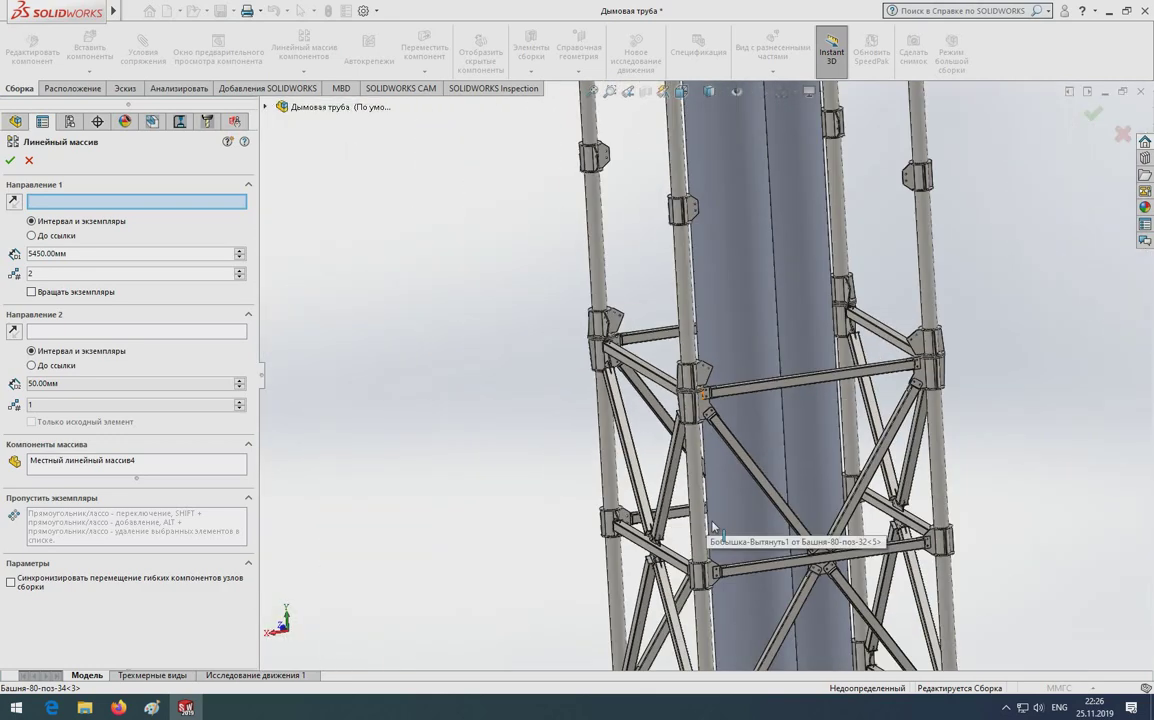
scroll(760, 520, "down", 2)
scroll(790, 530, "down", 2)
scroll(808, 535, "down", 2)
scroll(805, 530, "down", 3)
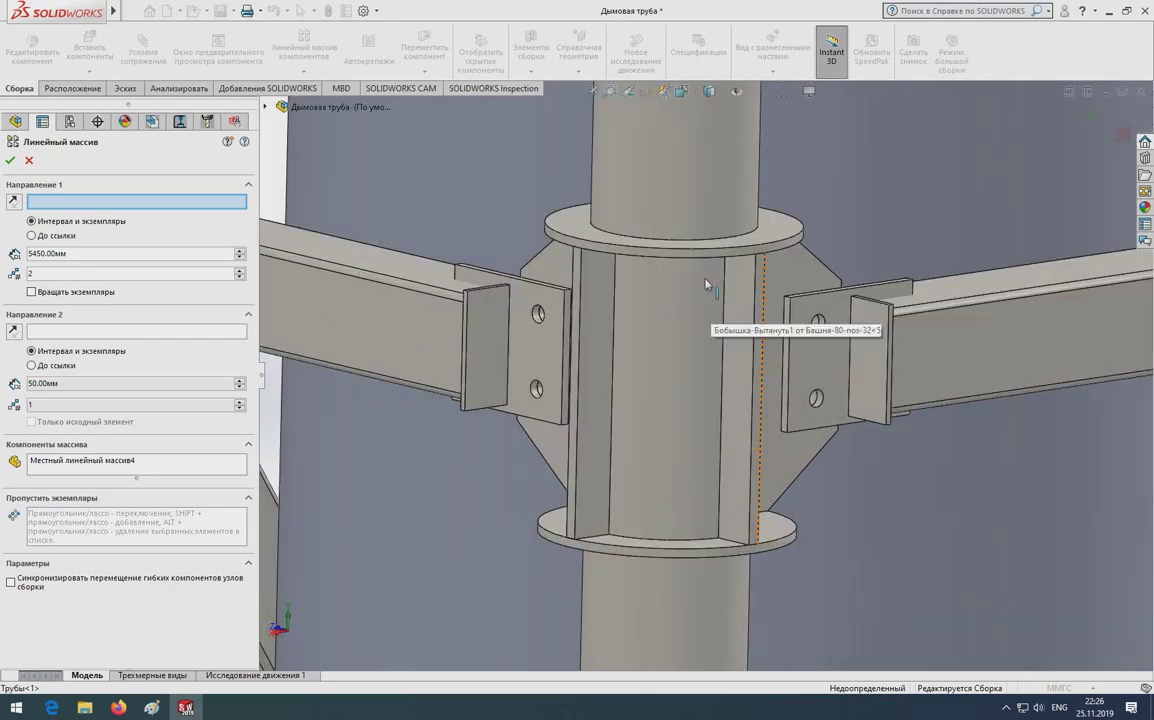
Use the collar edge as Direction 1 and reverse it so copies go upward
left_click(757, 364)
scroll(755, 330, "up", 2)
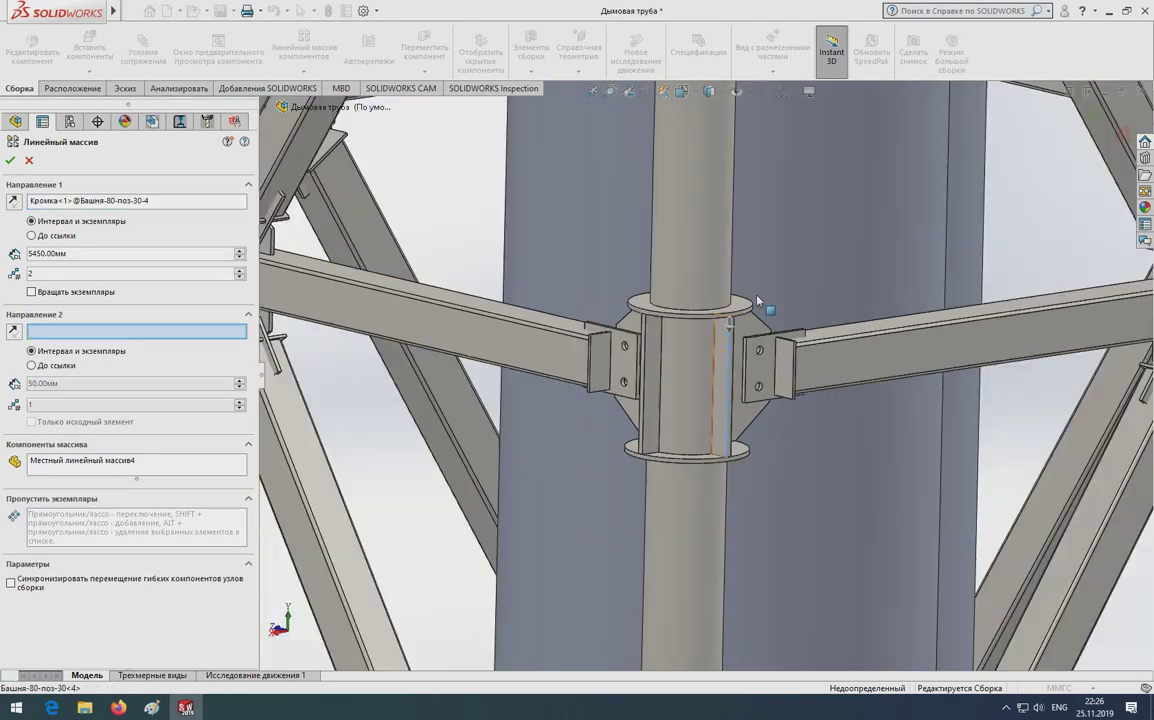
scroll(750, 280, "up", 3)
scroll(741, 220, "up", 2)
middle_click_drag(741, 220, 30, 333)
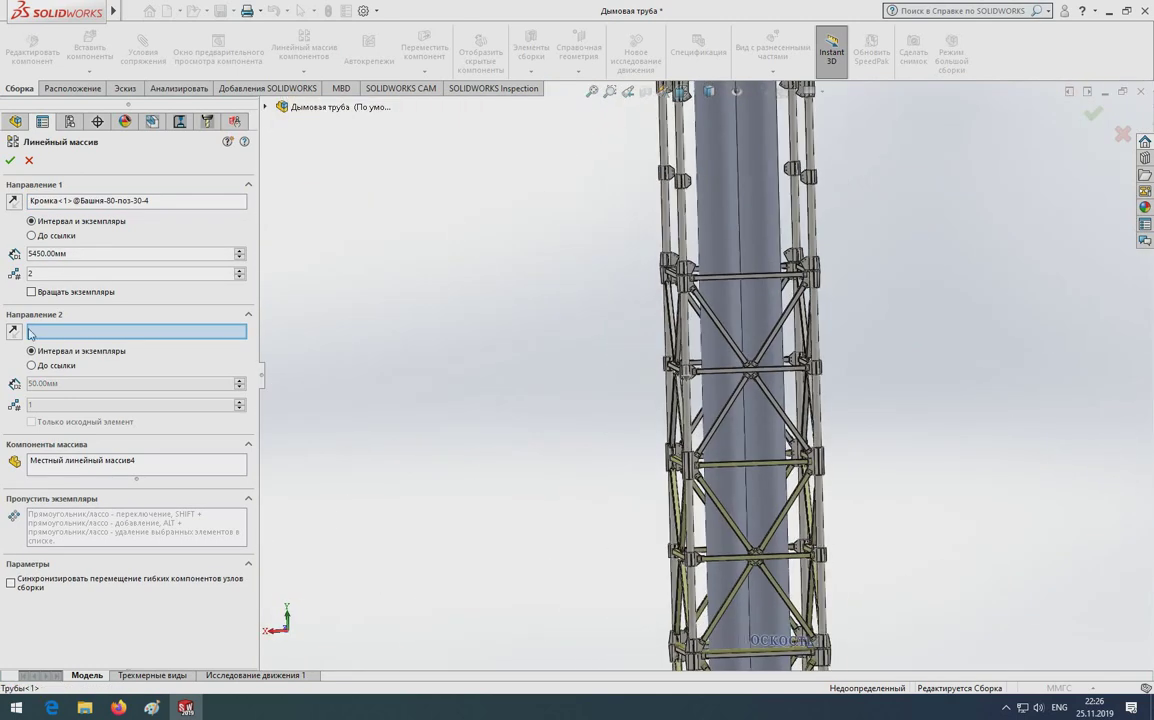
left_click(13, 202)
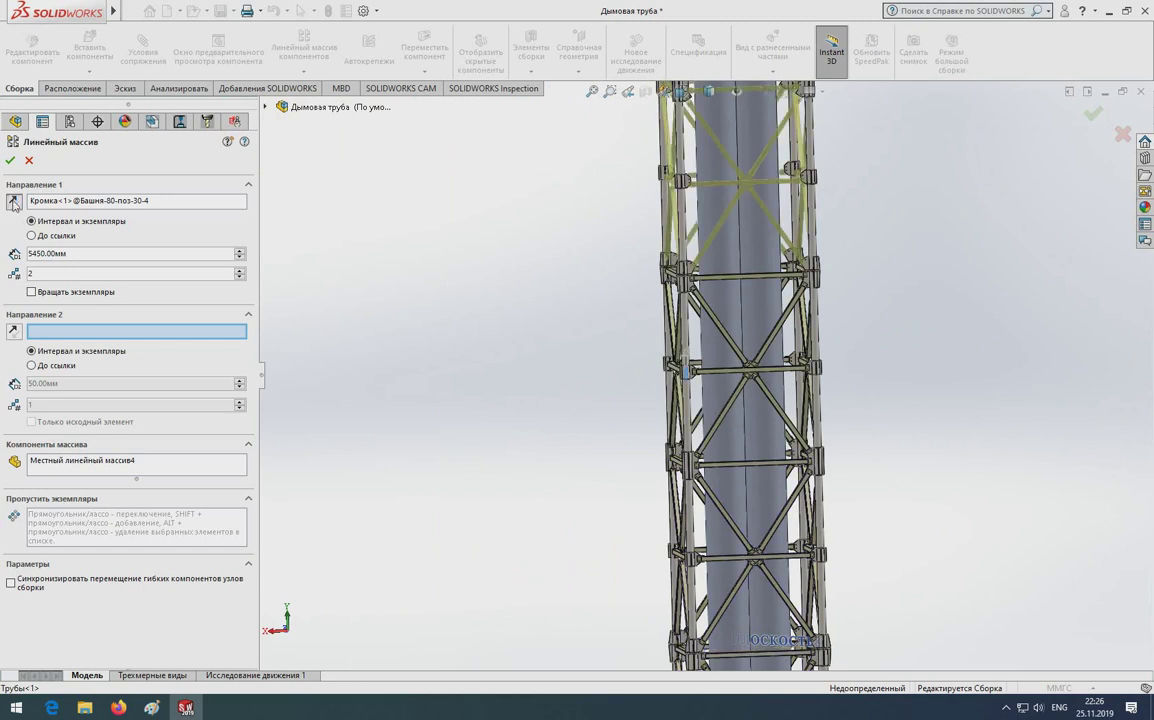
Change the Direction 1 spacing from 5450 mm to 5550 mm
scroll(684, 370, "down", 3)
middle_click_drag(684, 370, 561, 262)
scroll(747, 432, "up", 4)
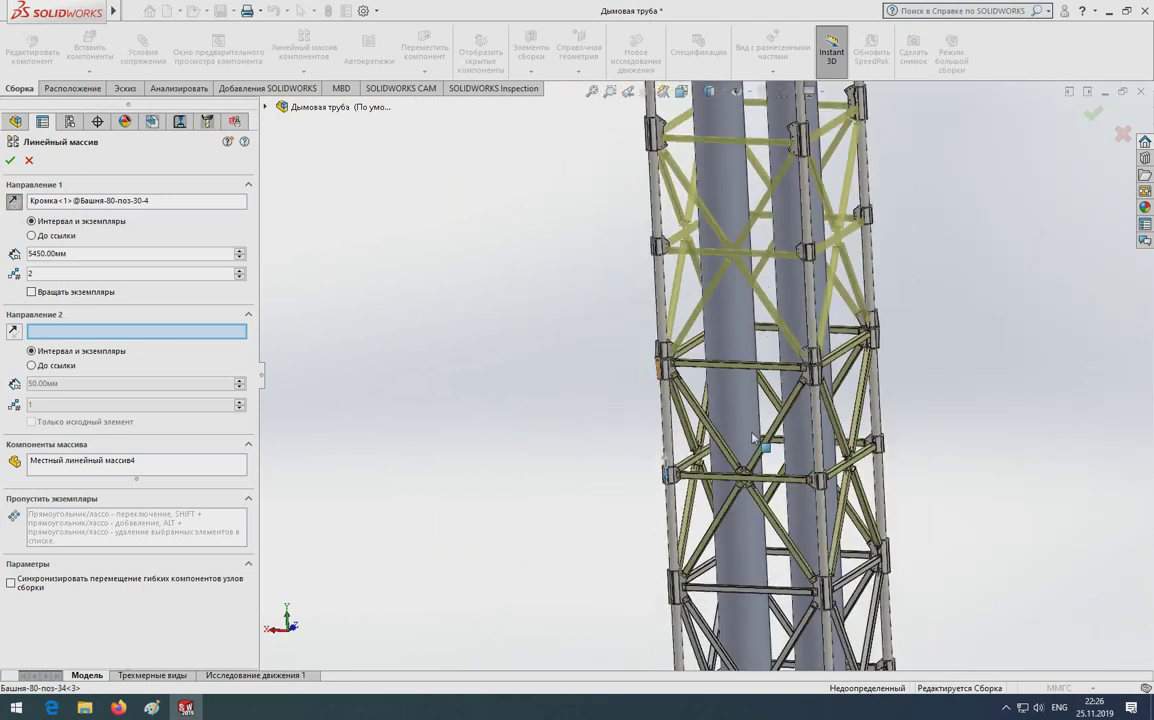
scroll(773, 465, "up", 2)
middle_click_drag(773, 465, 1069, 477)
scroll(750, 393, "down", 2)
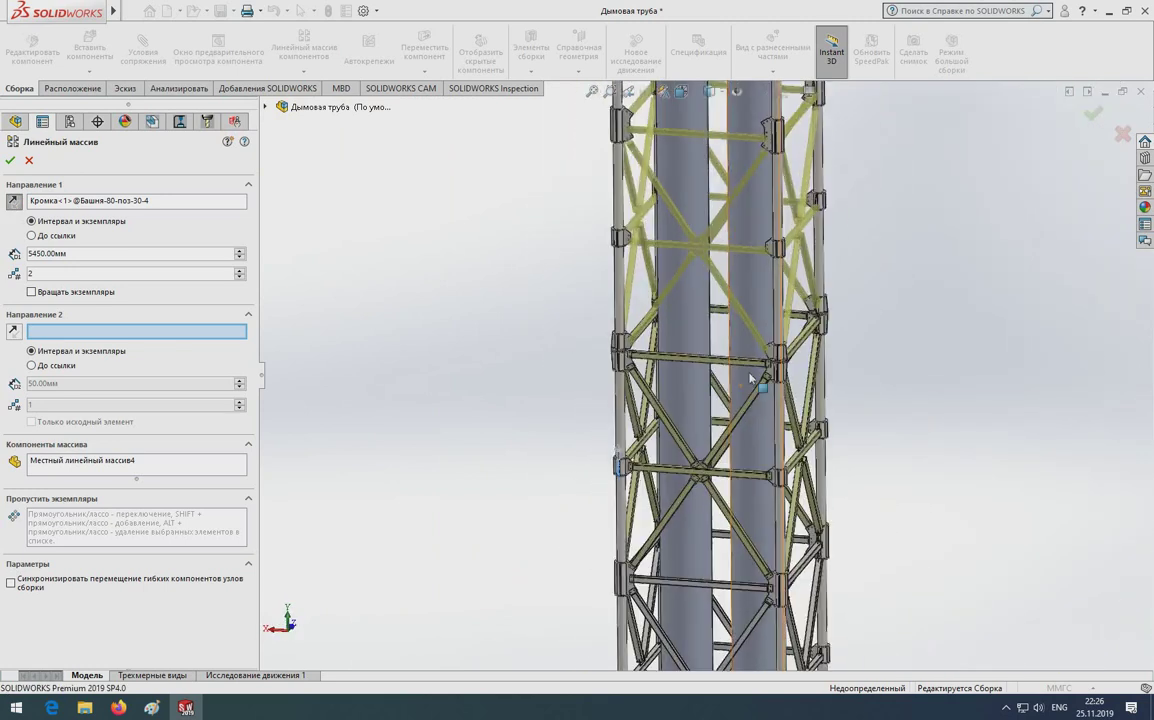
scroll(750, 393, "down", 3)
scroll(517, 353, "up", 3)
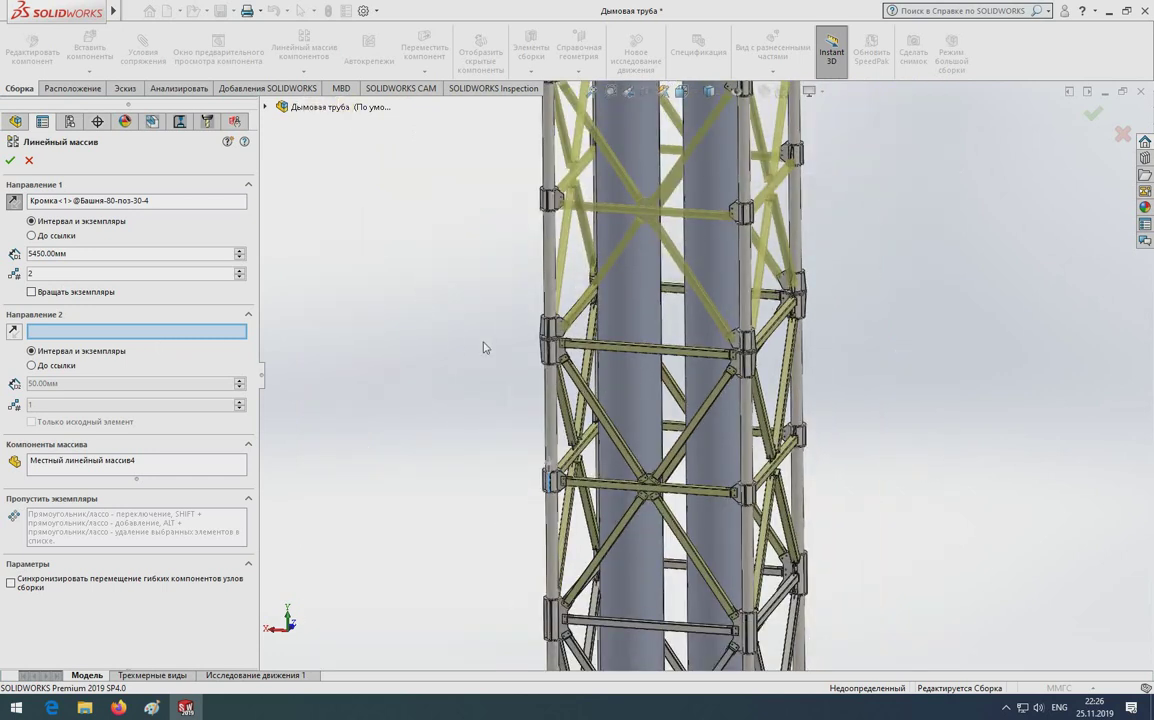
scroll(484, 347, "up", 2)
middle_click_drag(484, 347, 679, 333)
scroll(679, 333, "down", 3)
scroll(679, 333, "down", 3)
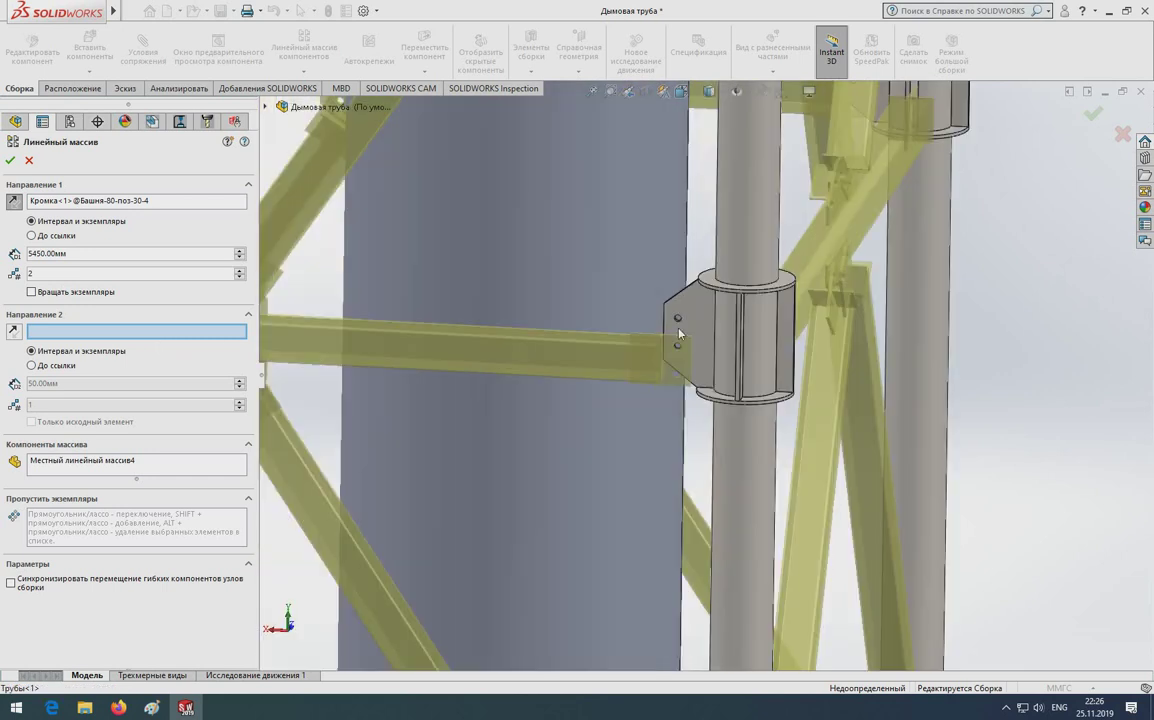
scroll(679, 333, "down", 1)
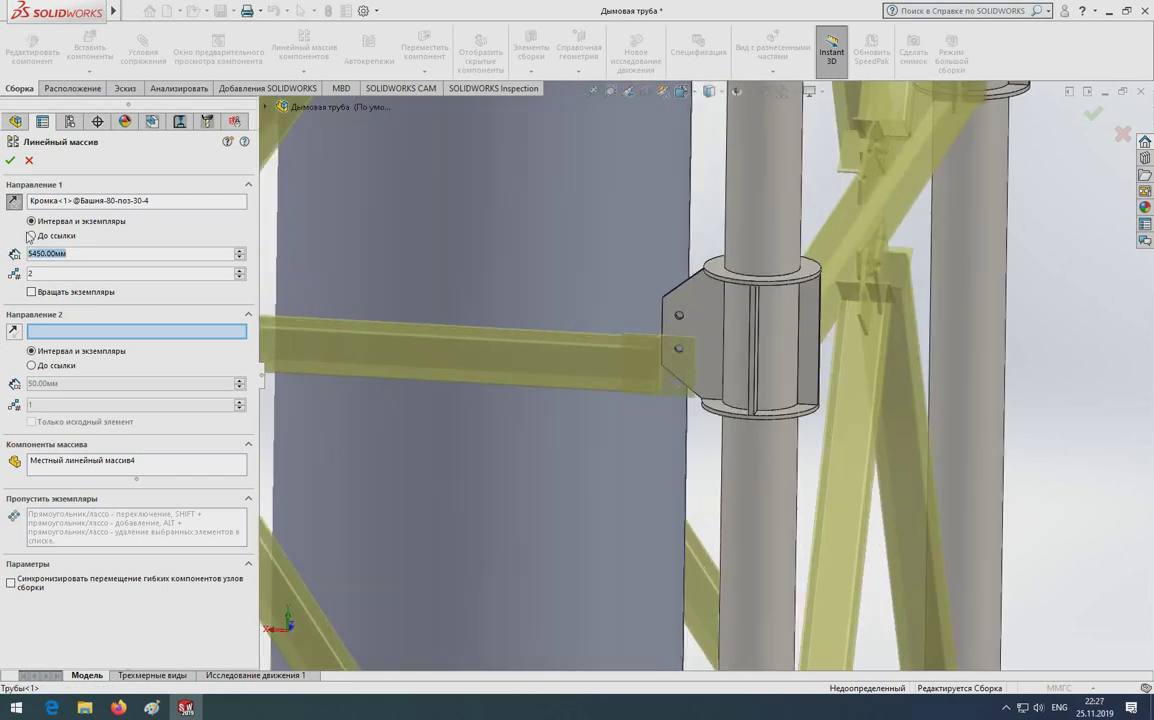
type("5500")
key("Return")
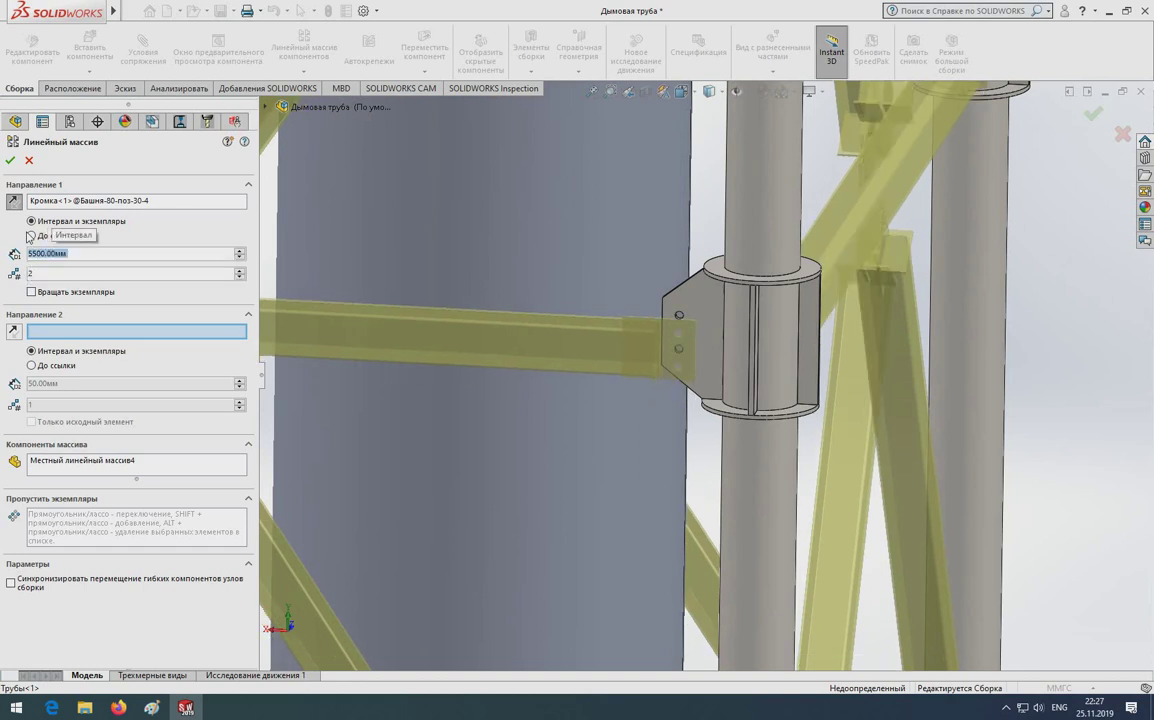
type("5550")
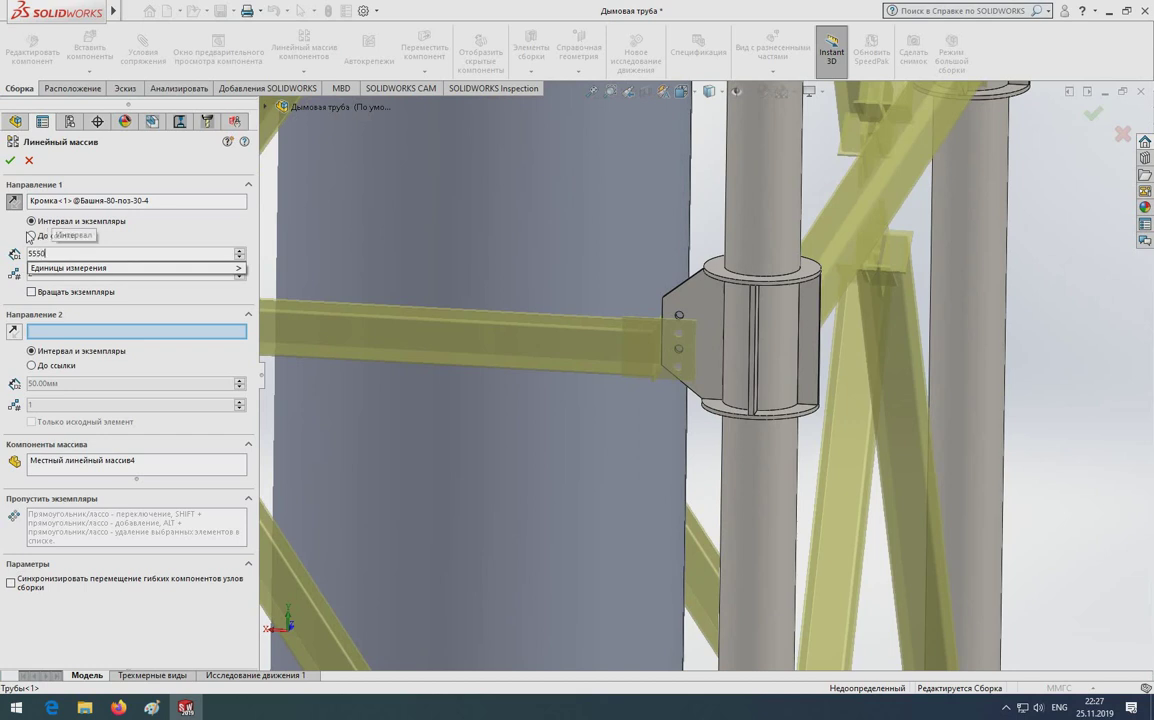
key("Return")
Try 3 instances, then set the instance count back to 2
scroll(975, 385, "up", 3)
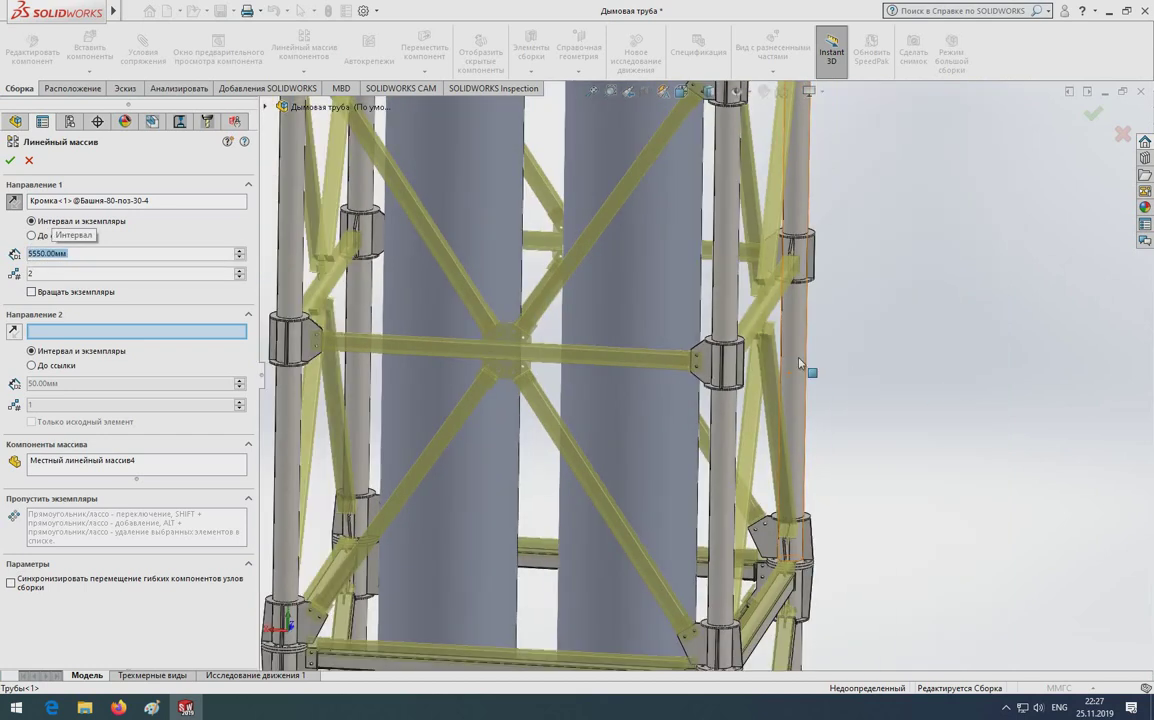
scroll(900, 380, "up", 3)
scroll(800, 360, "up", 2)
scroll(648, 263, "up", 2)
scroll(648, 263, "down", 3)
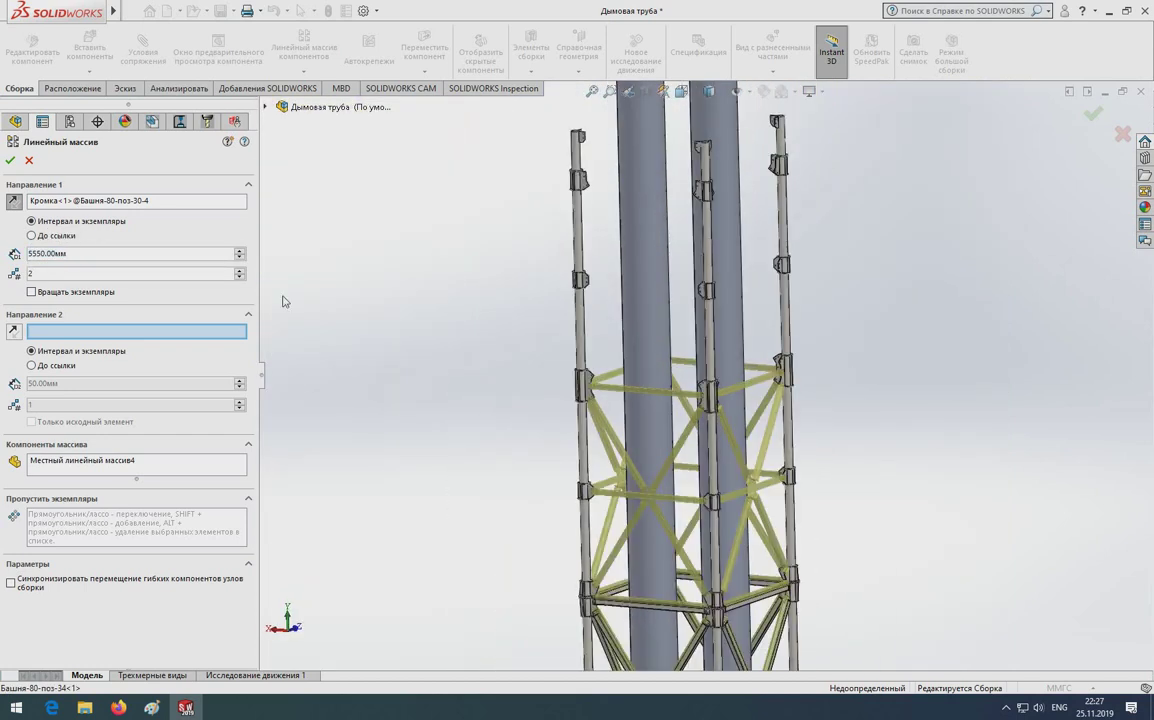
left_click(239, 271)
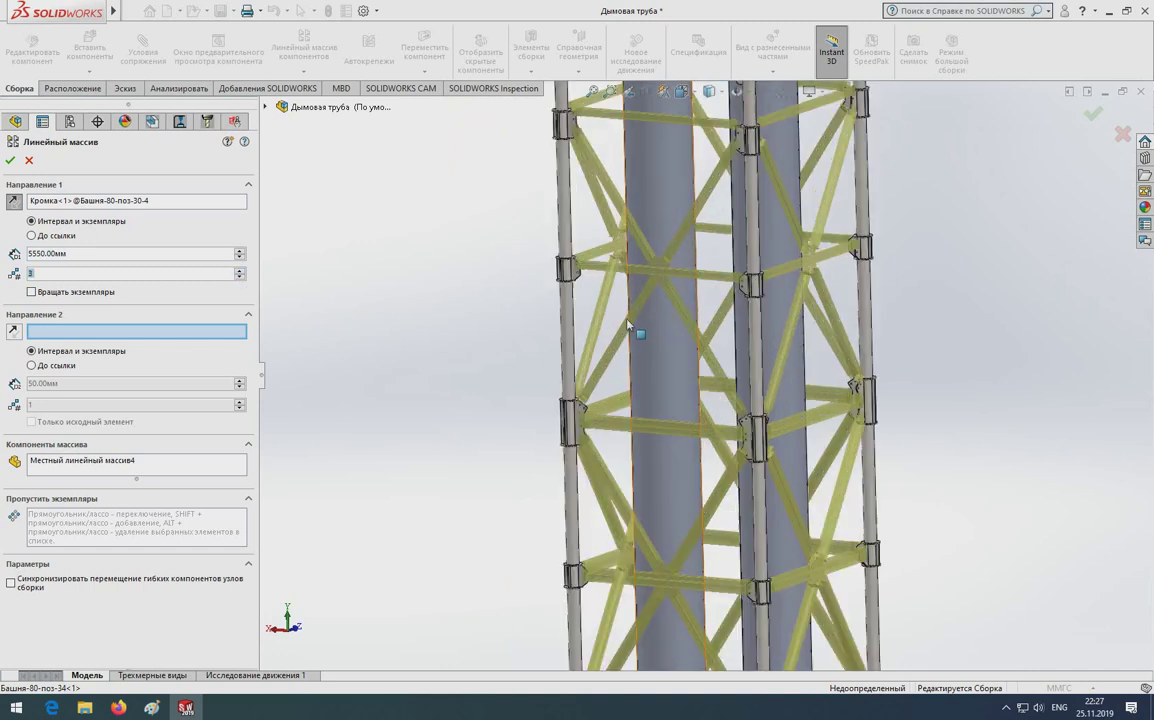
scroll(600, 300, "down", 4)
left_click(239, 277)
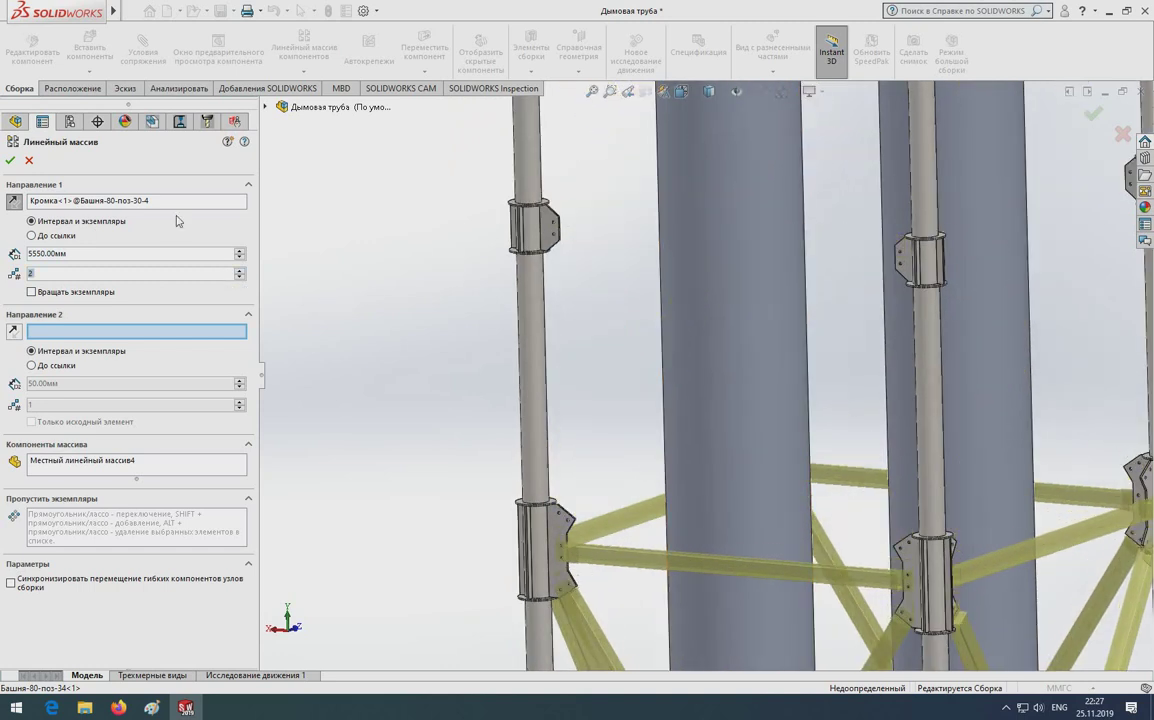
Delete Местный линейный массив5 from the FeatureManager tree, leaving Местный линейный массив4 last
scroll(760, 500, "up", 4)
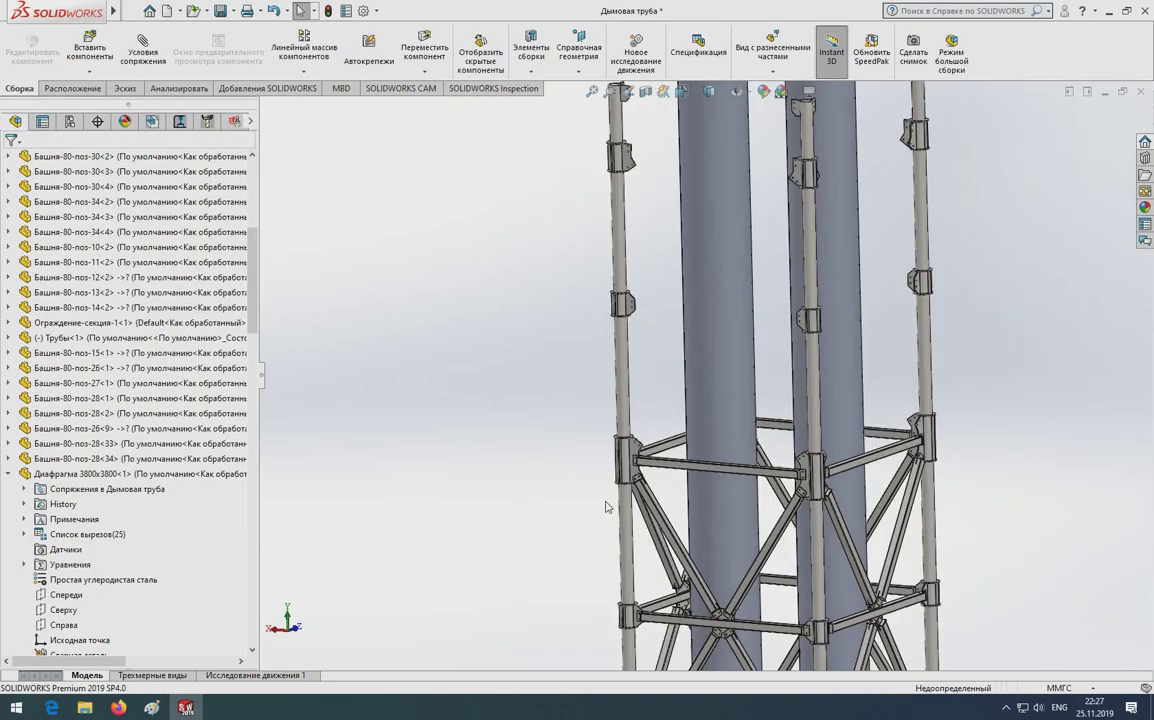
scroll(760, 500, "up", 5)
middle_click_drag(750, 520, 784, 537)
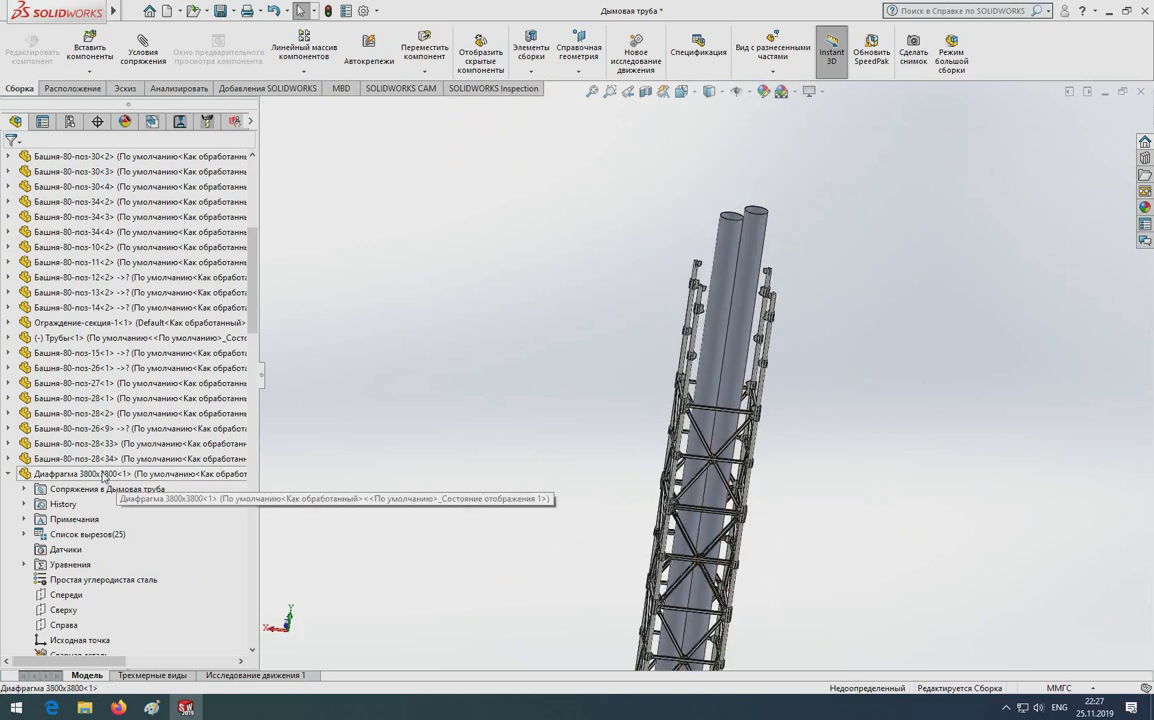
scroll(80, 530, "down", 5)
scroll(80, 535, "down", 5)
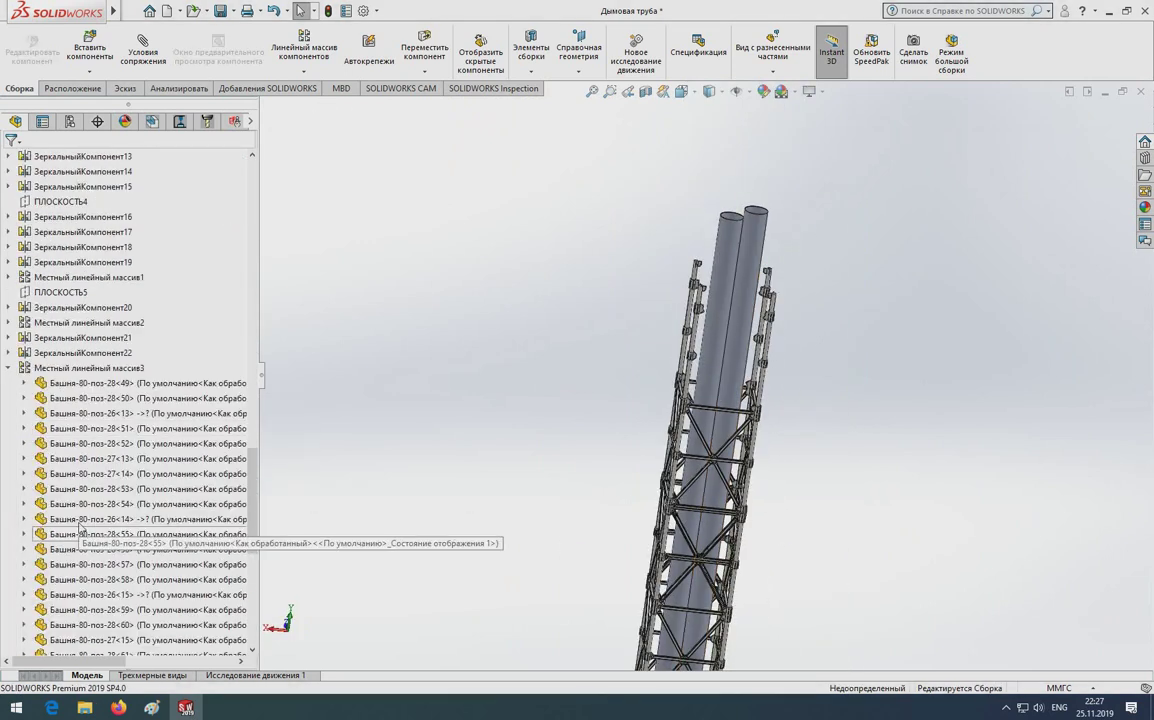
scroll(80, 550, "down", 5)
scroll(60, 620, "down", 2)
left_click(54, 640)
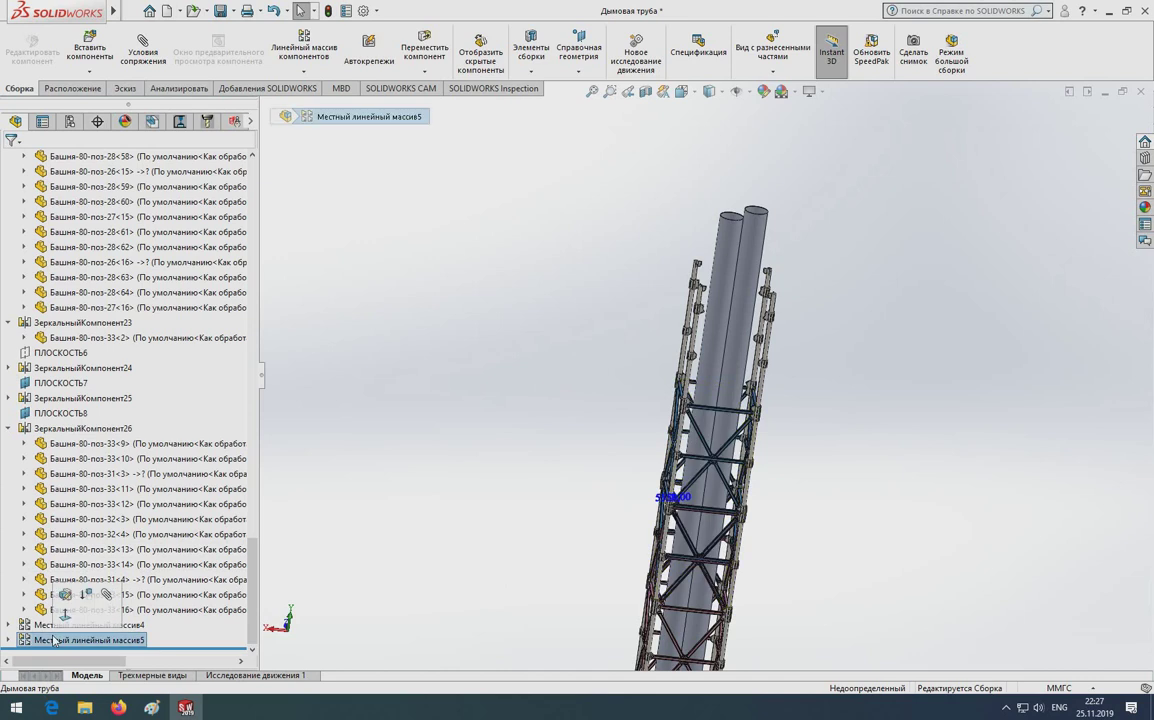
middle_click_drag(603, 567, 554, 523)
scroll(510, 378, "down", 3)
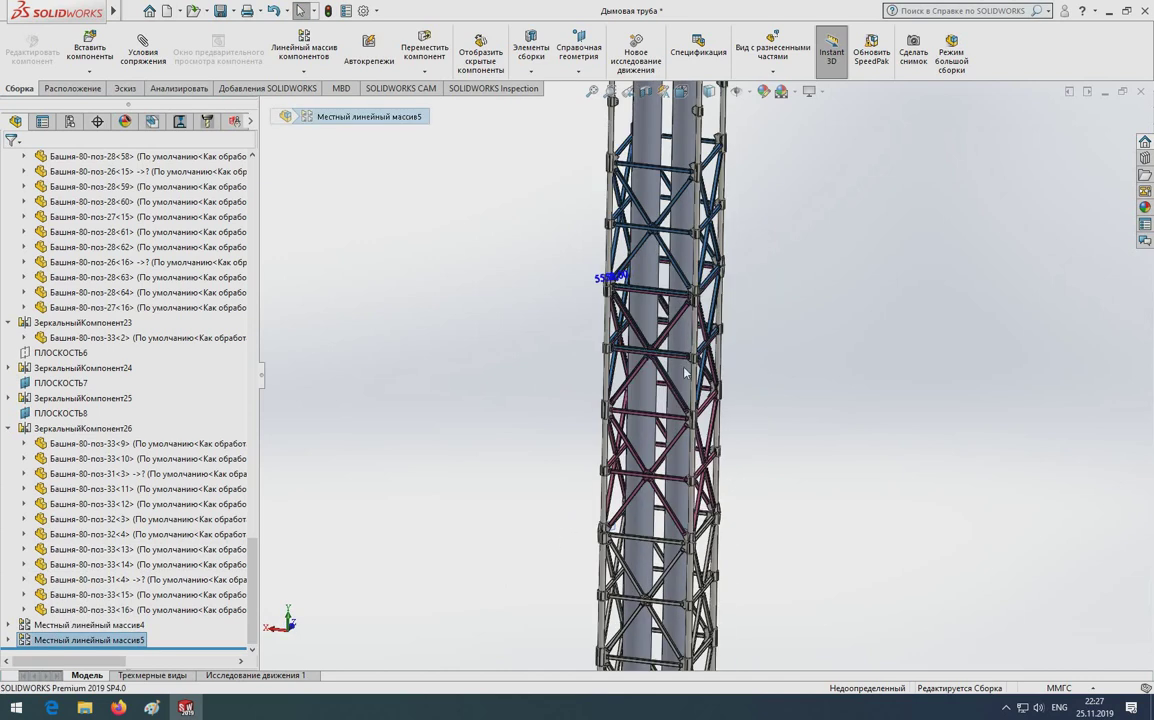
scroll(510, 378, "down", 3)
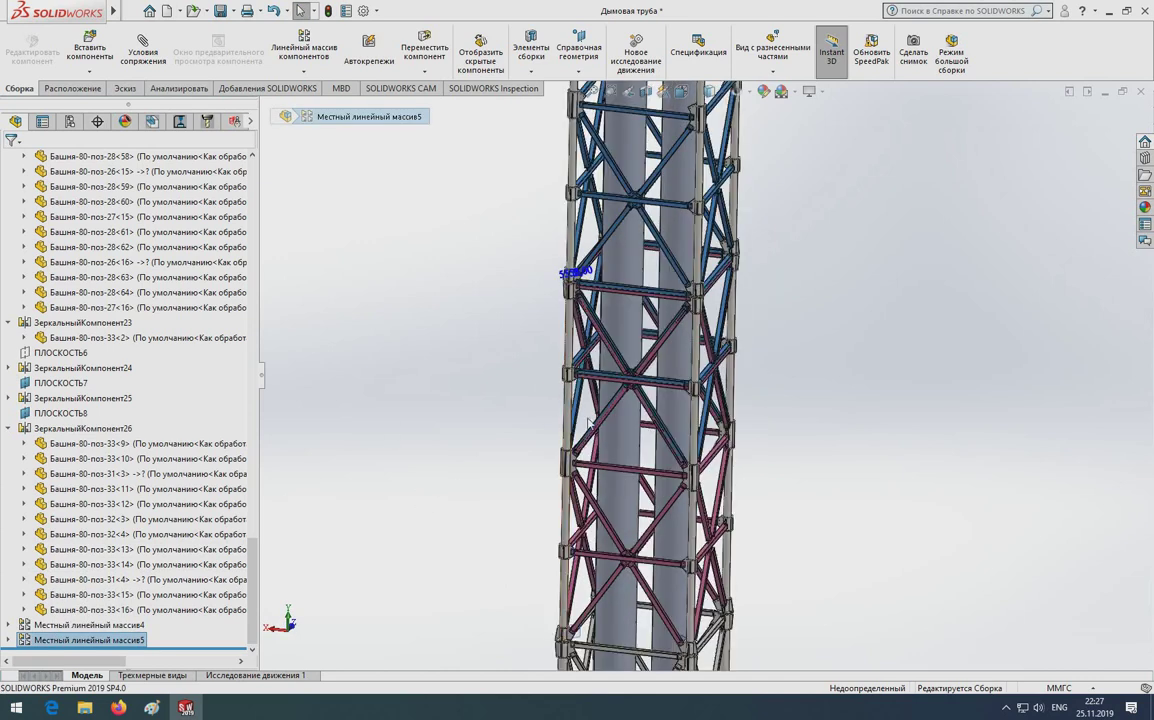
middle_click_drag(589, 423, 560, 415)
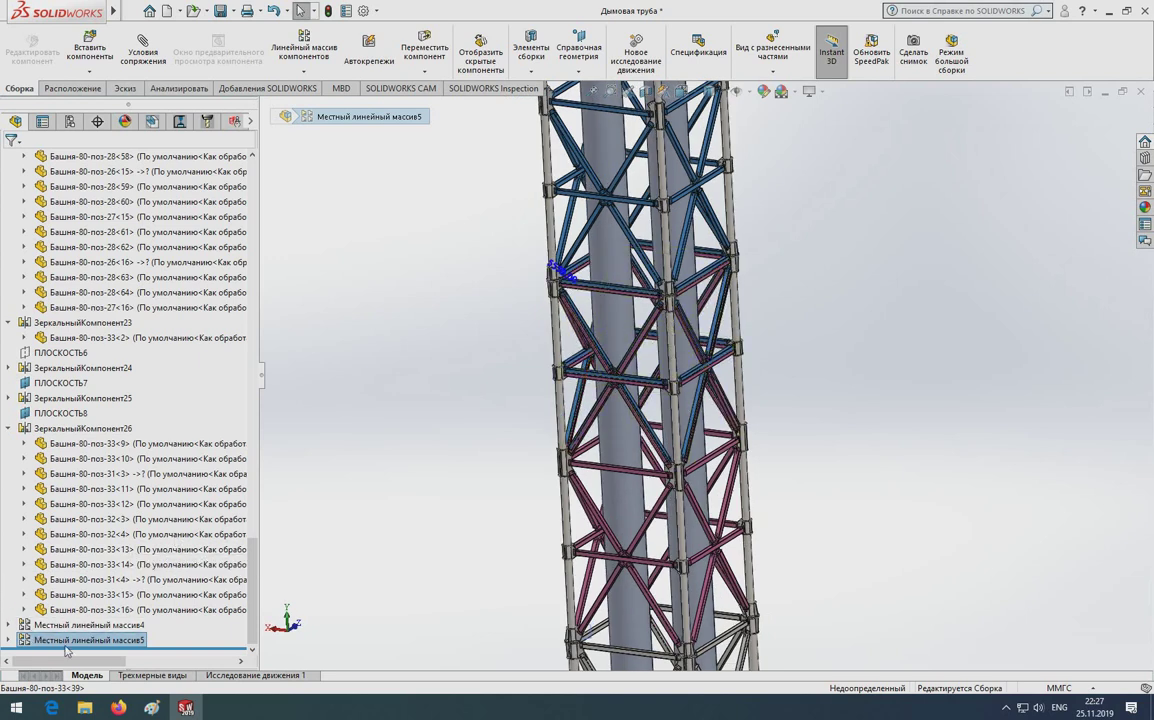
right_click(66, 642)
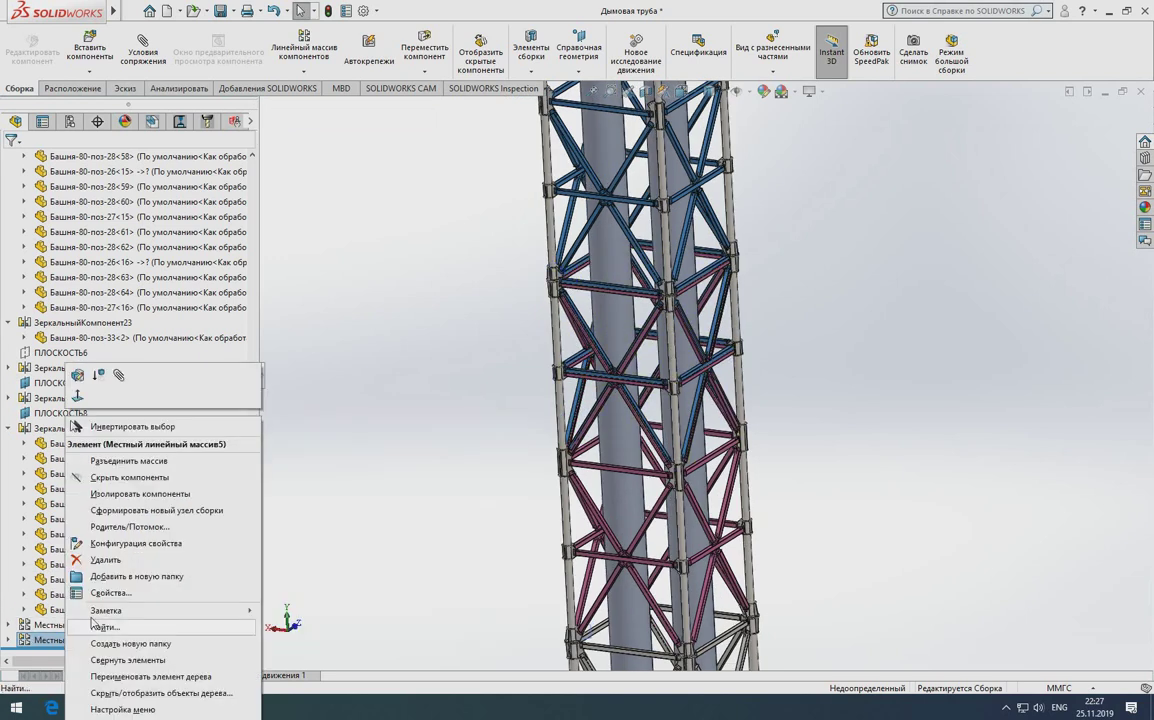
left_click(50, 642)
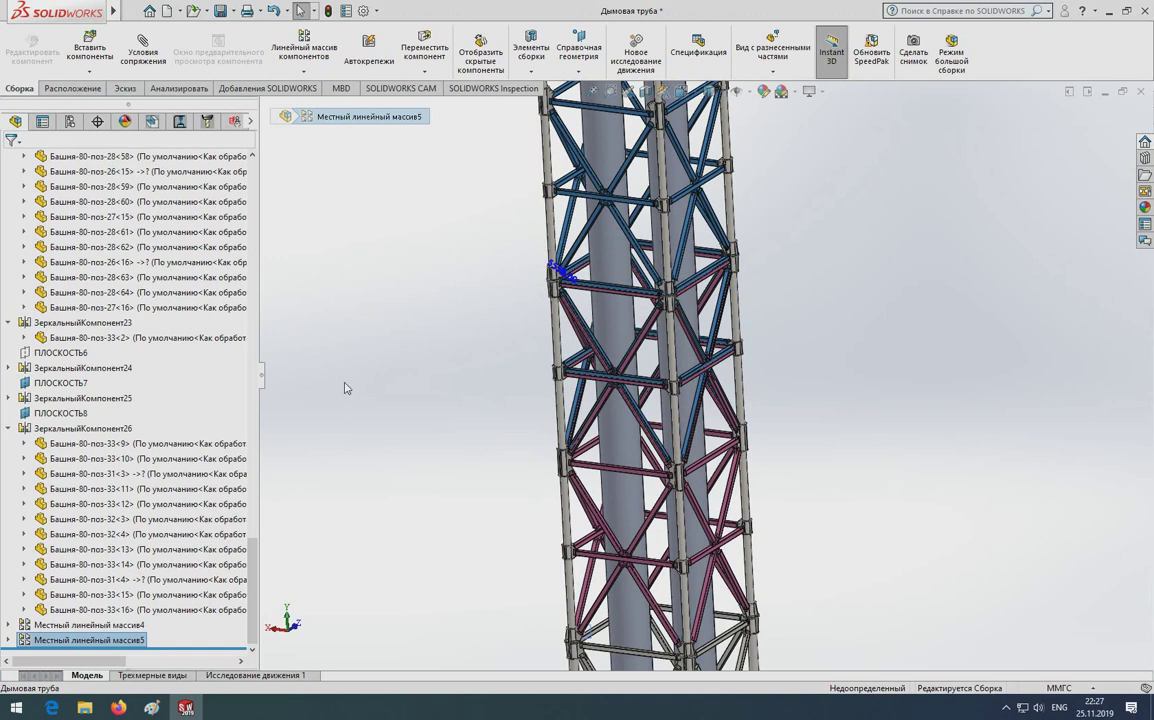
key("Delete")
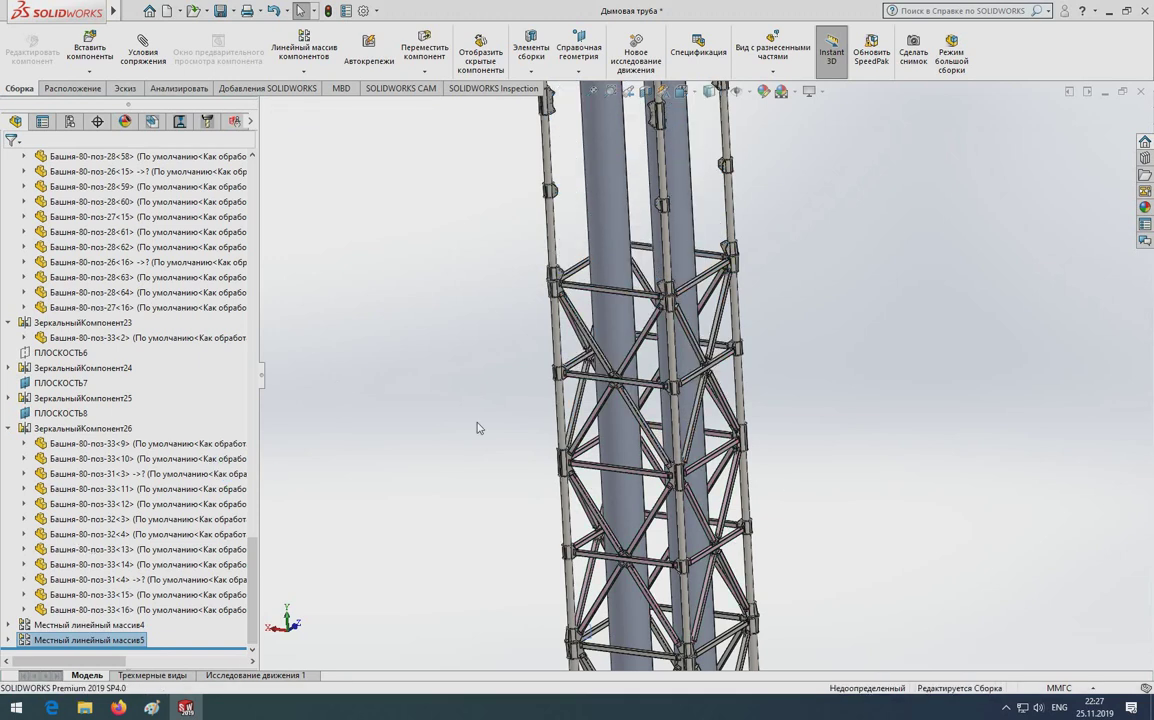
scroll(657, 297, "up", 3)
middle_click_drag(658, 297, 640, 300)
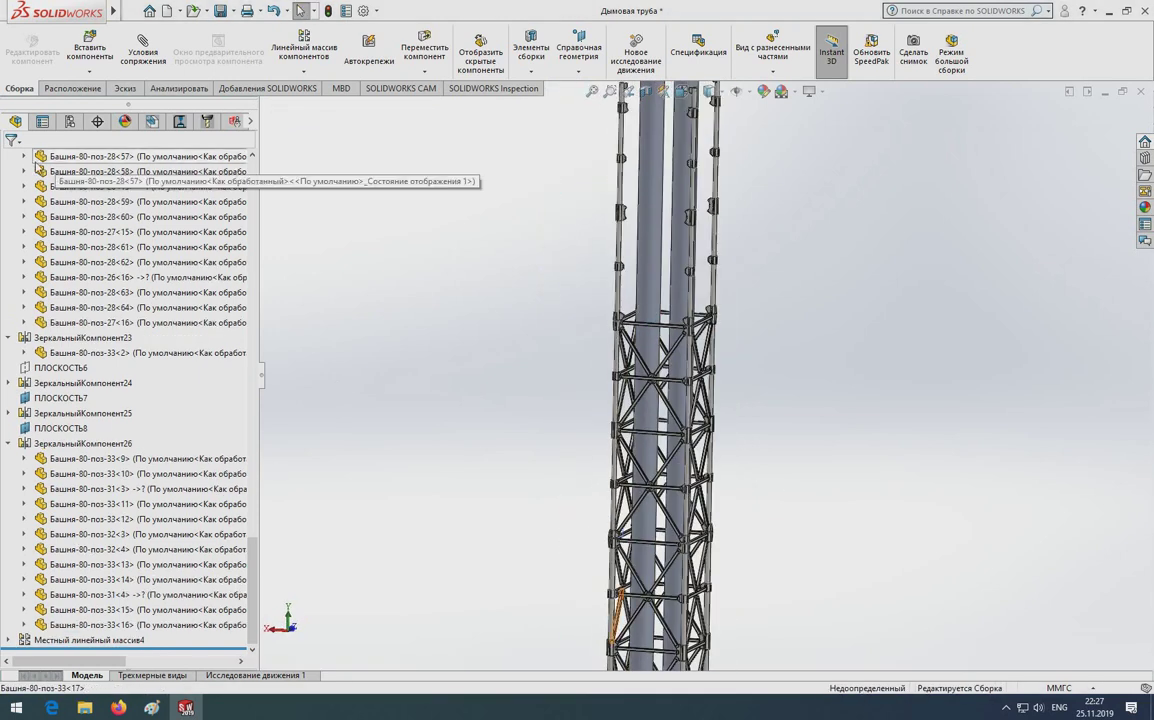
Start a linear component pattern using the column clamp edge as Direction 1
left_click(303, 50)
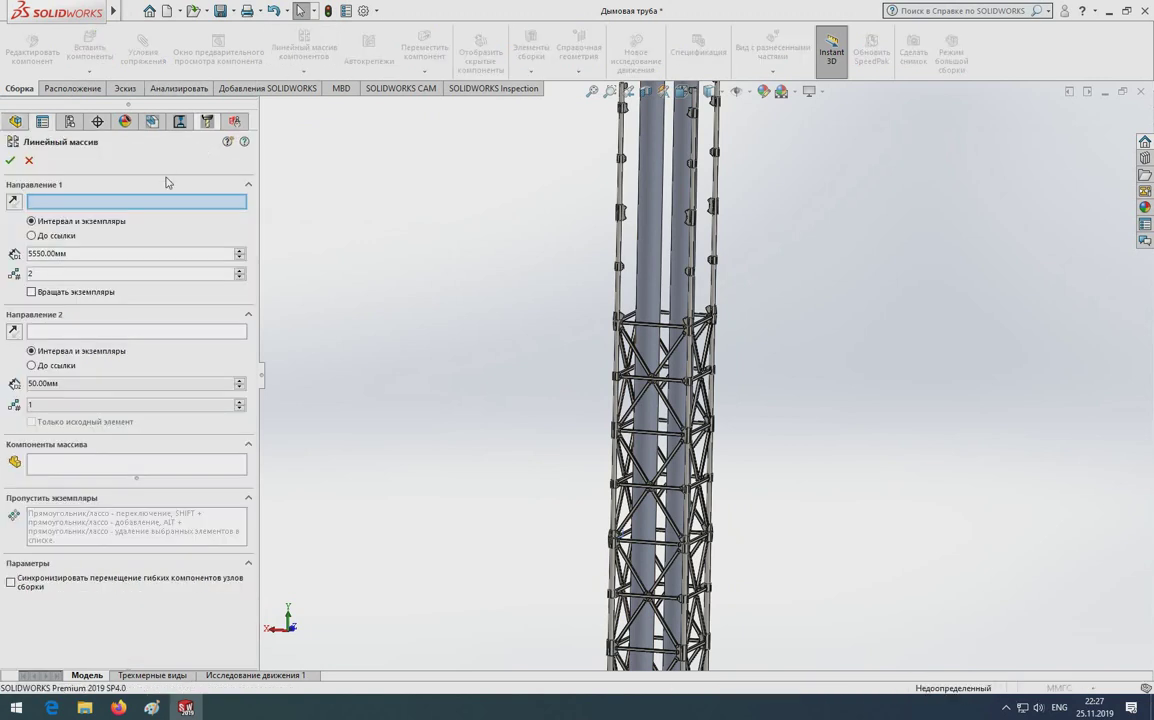
scroll(684, 260, "down", 2)
scroll(530, 328, "down", 3)
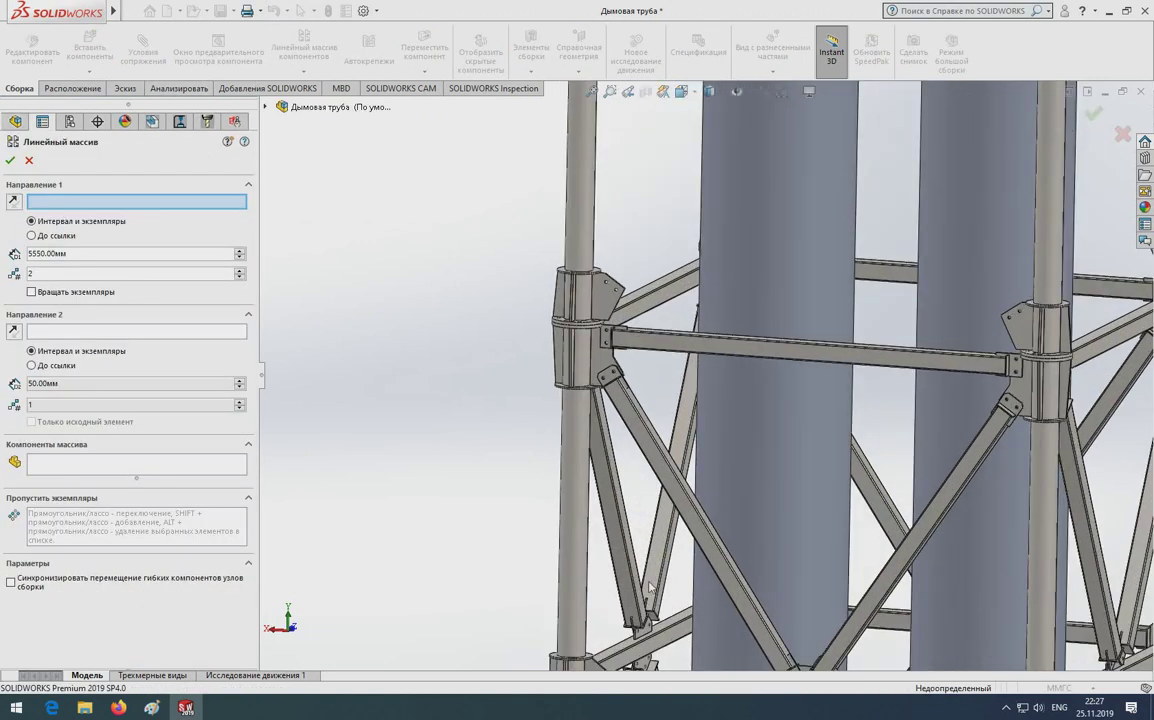
scroll(565, 523, "up", 2)
scroll(620, 440, "down", 5)
middle_click_drag(655, 453, 623, 414)
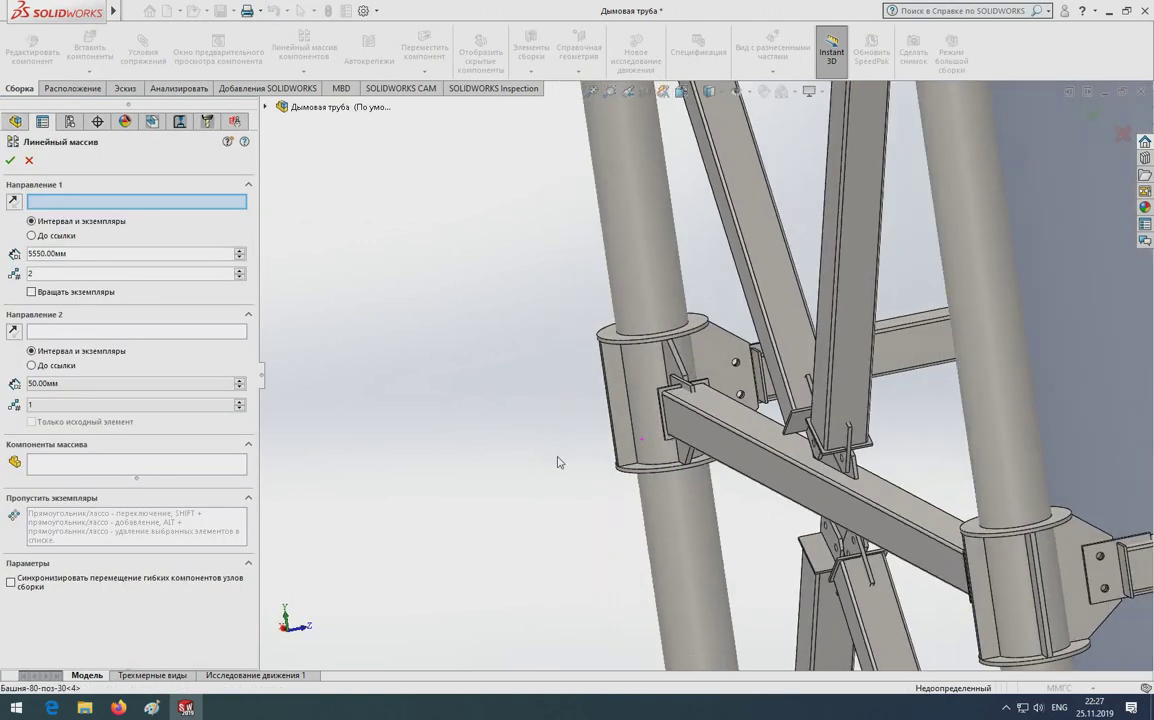
left_click(628, 410)
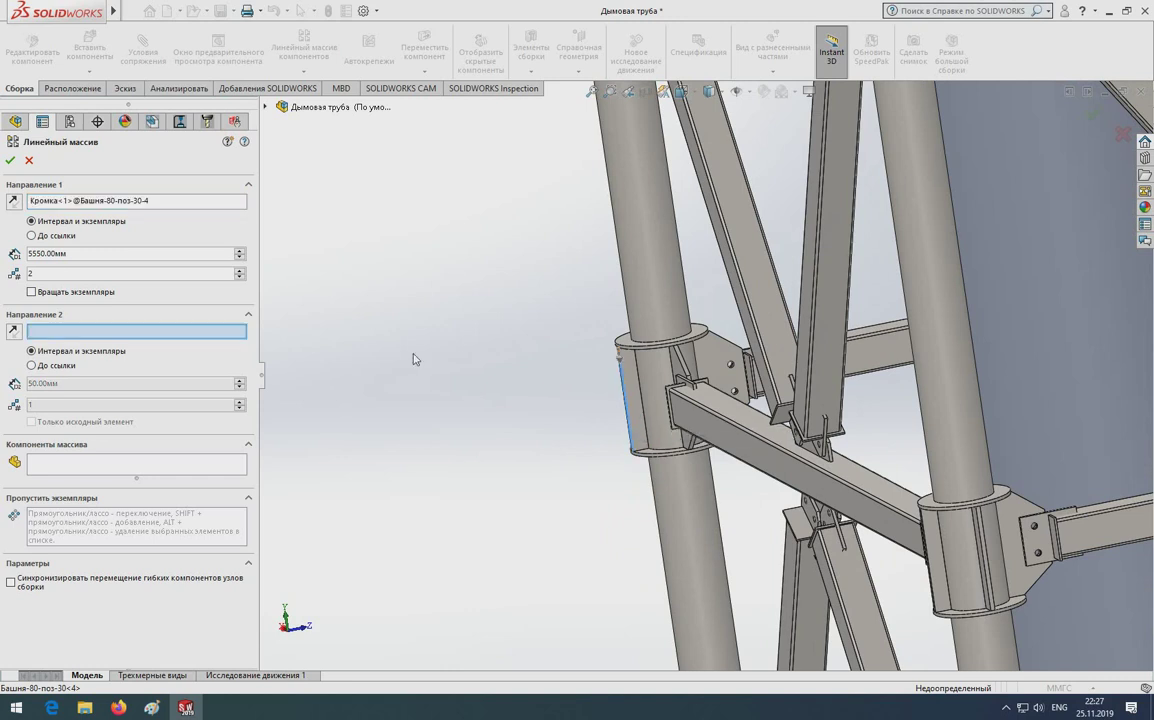
scroll(567, 314, "up", 2)
scroll(567, 314, "up", 2)
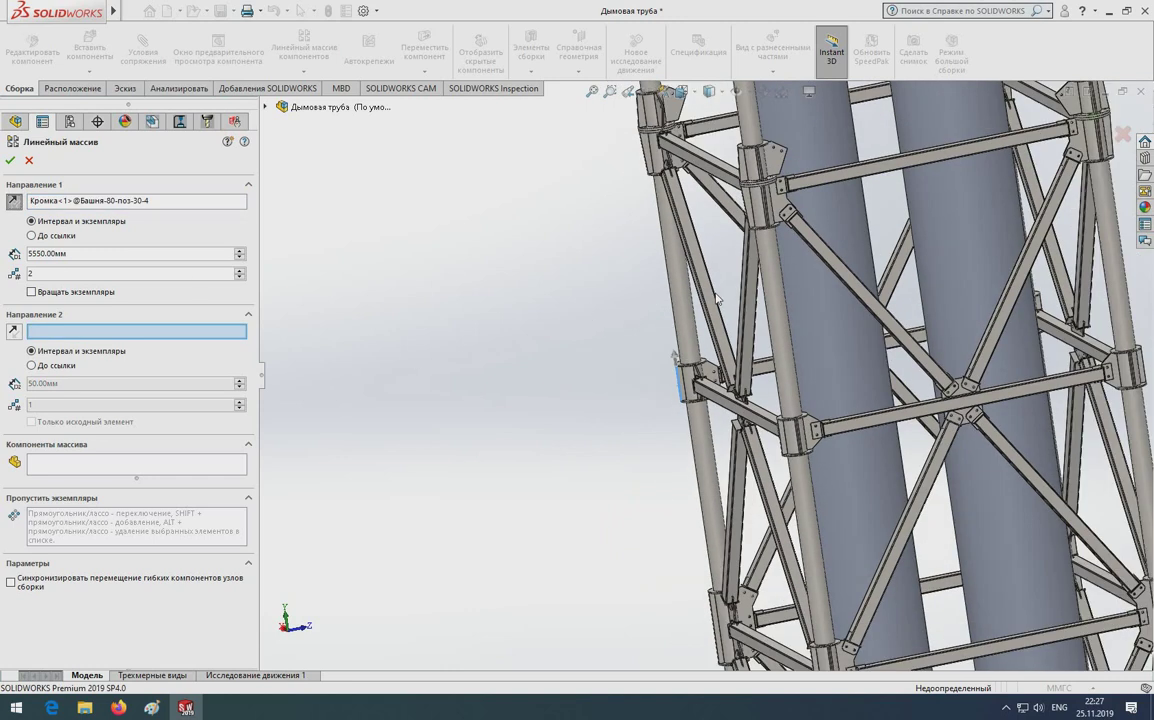
scroll(567, 314, "up", 2)
Select the tier's near-side diagonal braces, X-braces and horizontal beams for patterning
left_click(94, 464)
scroll(705, 373, "up", 3)
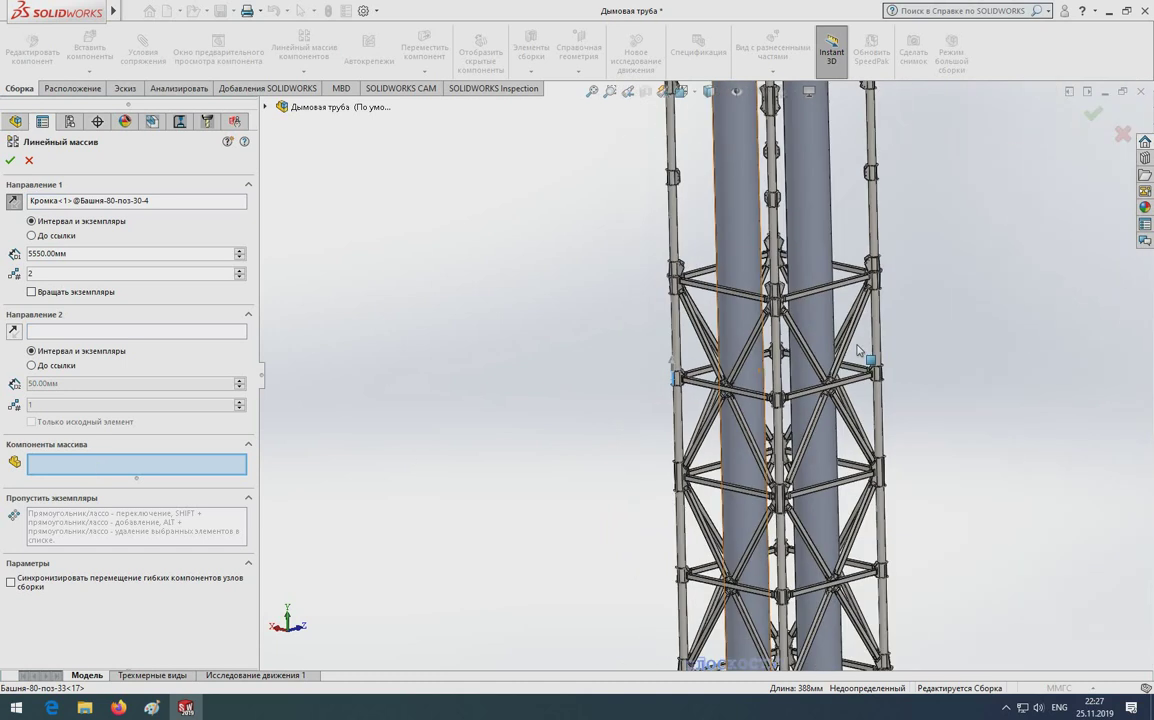
scroll(722, 440, "down", 1)
scroll(722, 440, "down", 2)
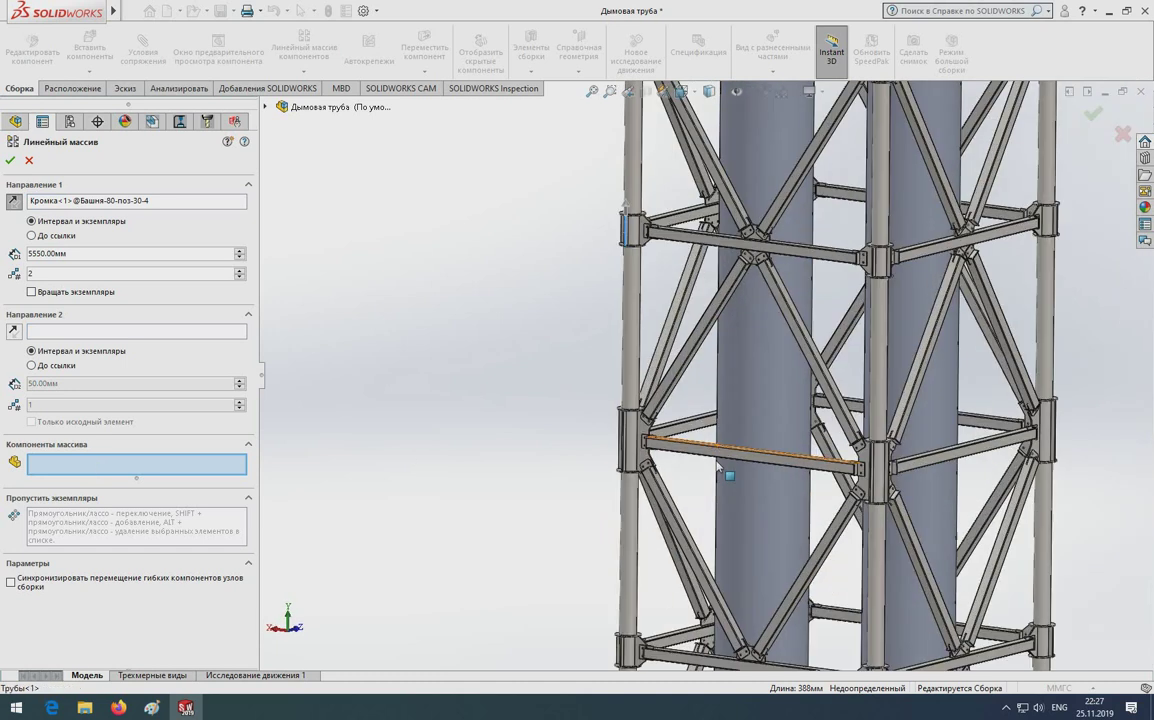
left_click(687, 362)
left_click(772, 300)
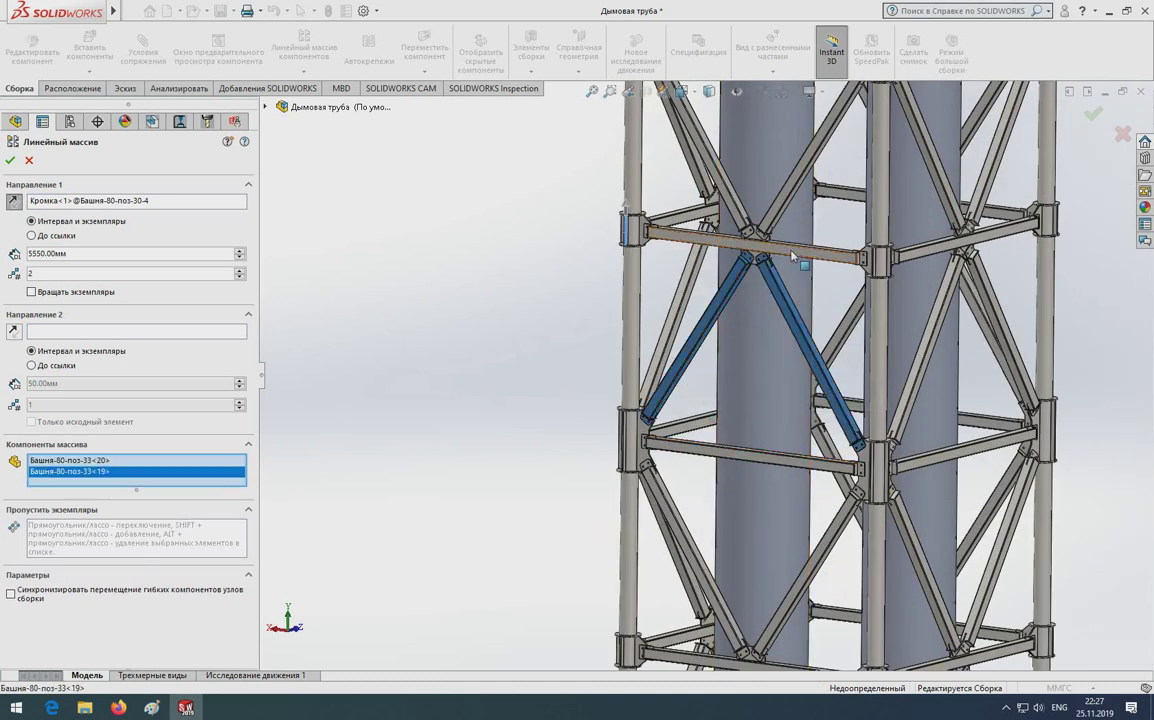
left_click(712, 226)
left_click(779, 219)
left_click(725, 170)
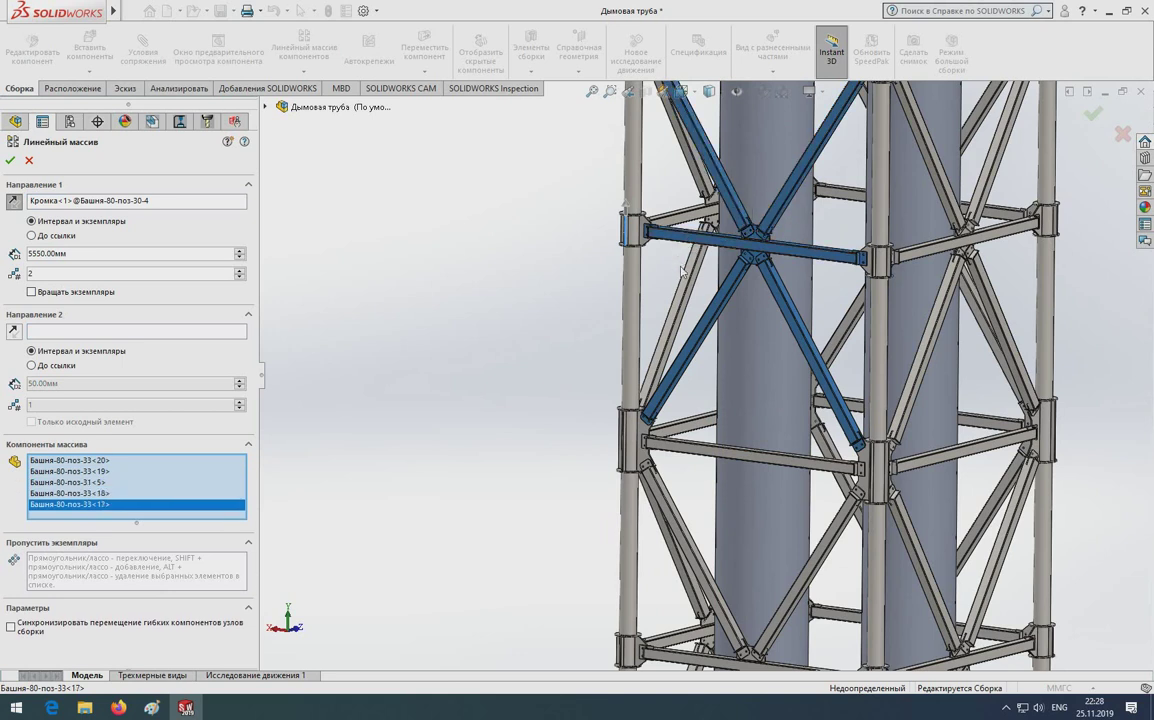
left_click(693, 283)
left_click(632, 210)
left_click(645, 170)
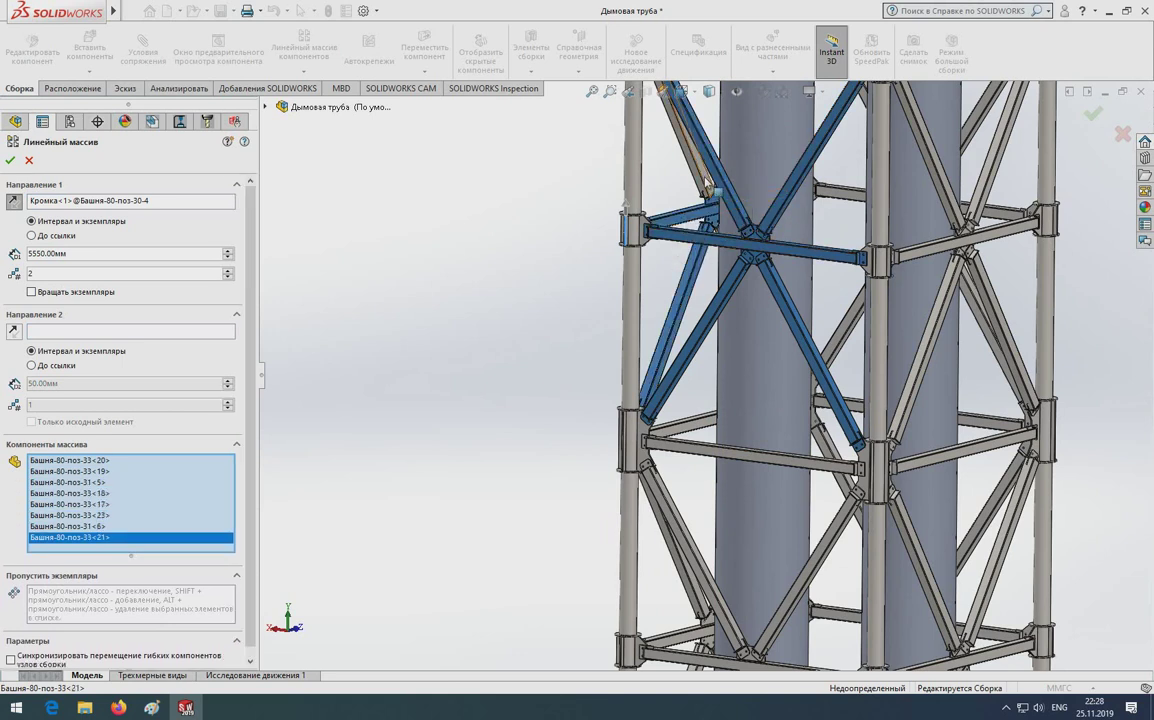
left_click(842, 199)
left_click(857, 332)
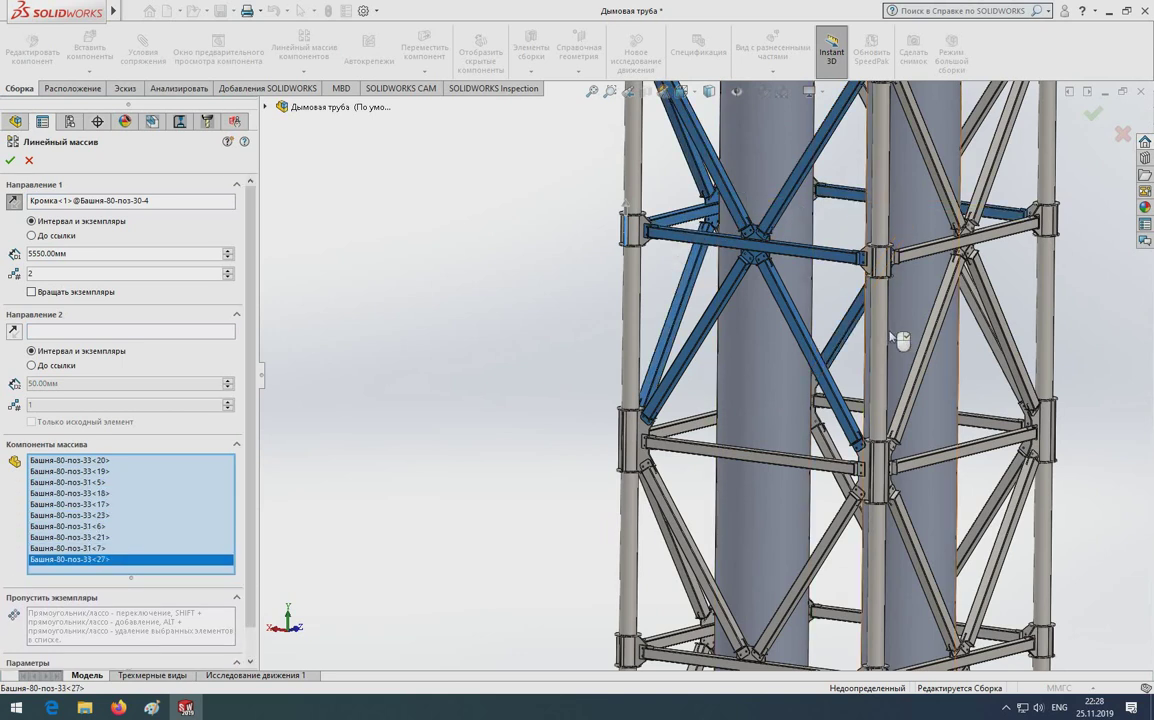
Add the far-side braces, beam and further diagonals to the pattern
middle_click_drag(675, 330, 838, 344)
scroll(838, 344, "down", 2)
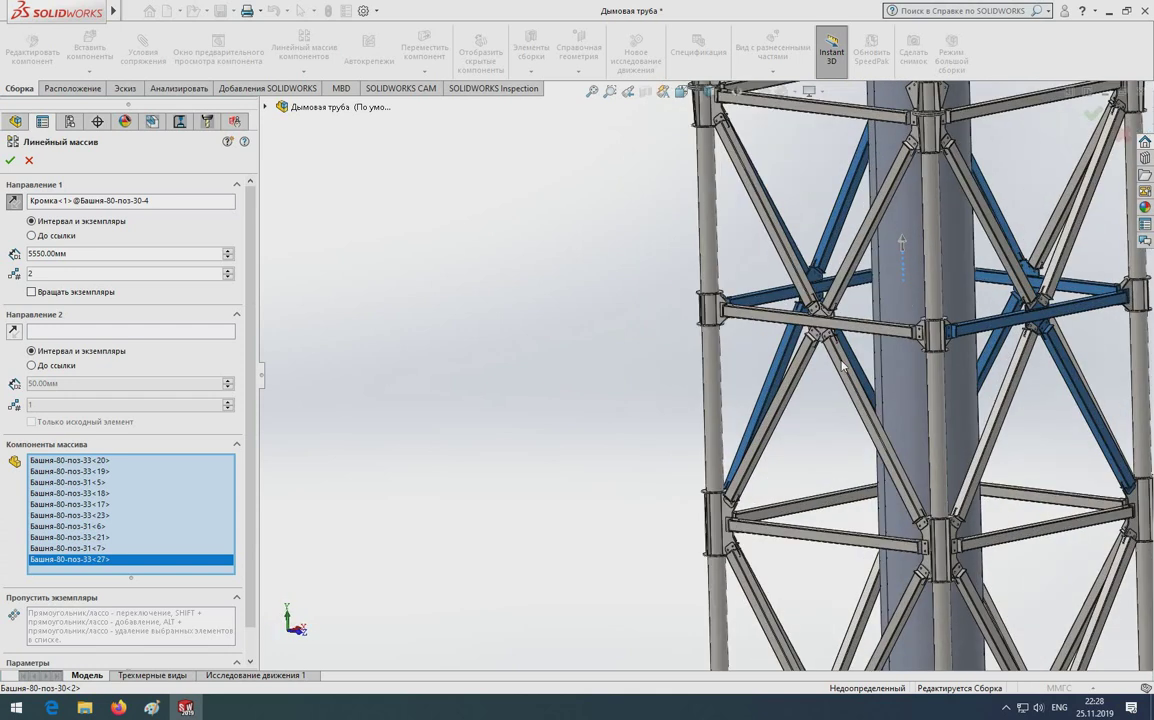
left_click(825, 360)
left_click(740, 430)
left_click(800, 305)
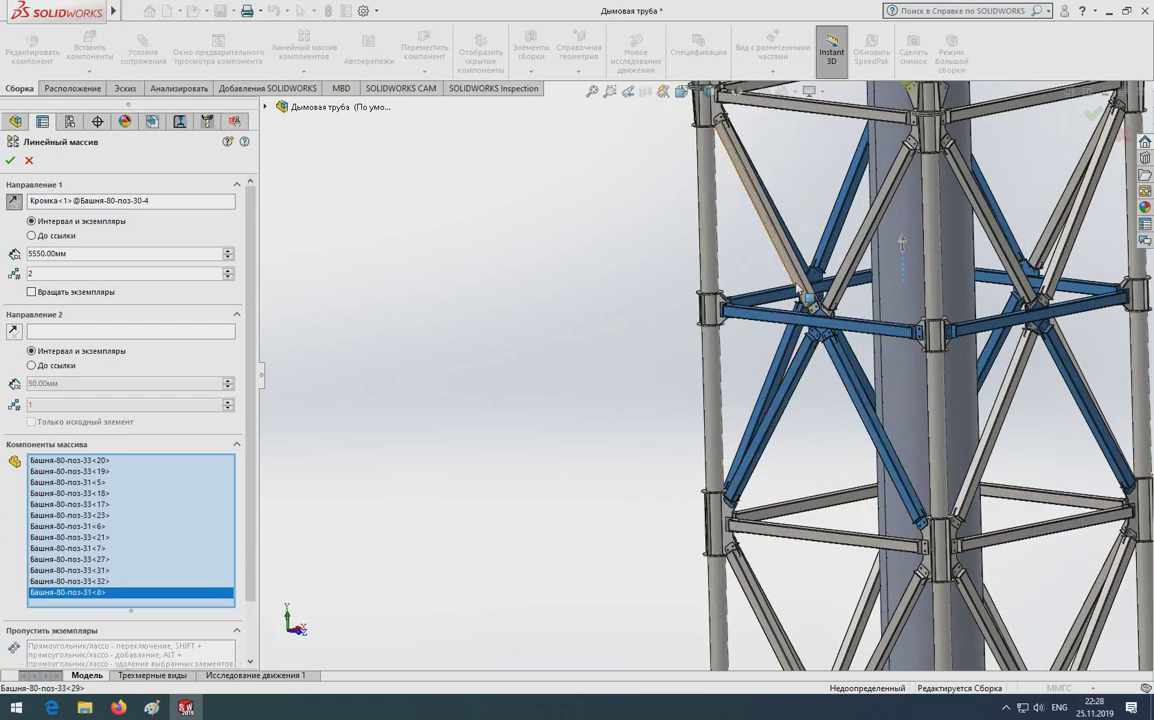
left_click(727, 265)
left_click(760, 210)
scroll(785, 309, "up", 3)
middle_click_drag(785, 309, 752, 303)
scroll(752, 303, "down", 2)
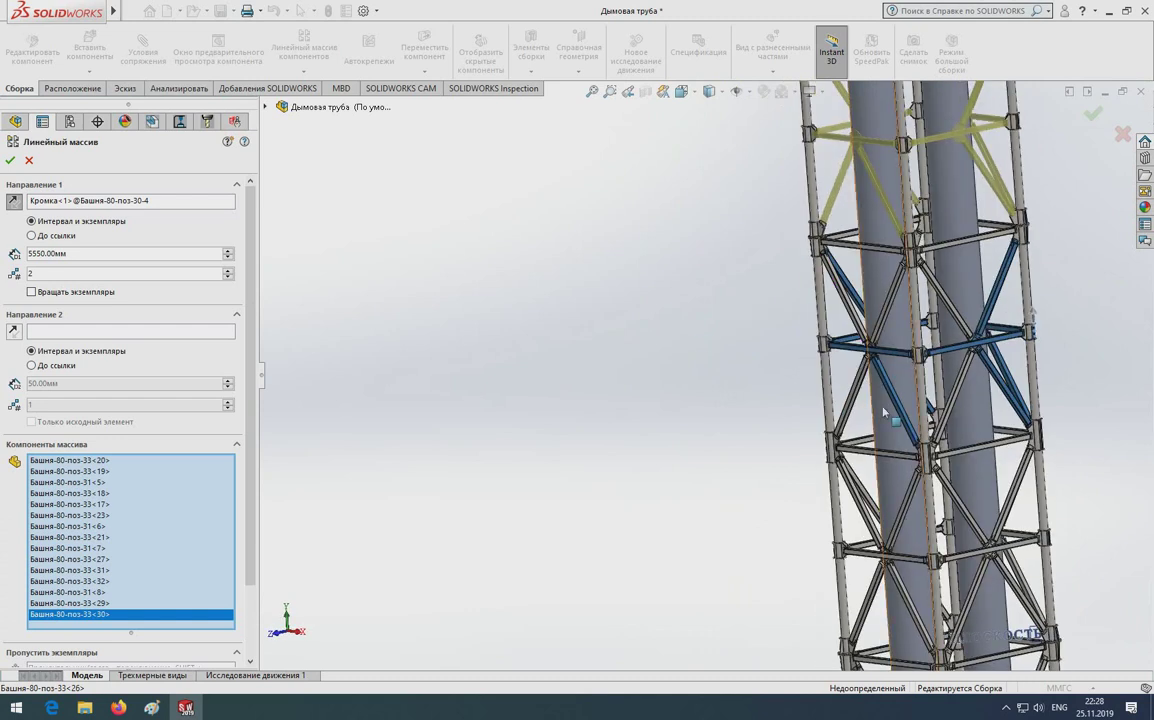
scroll(752, 303, "down", 2)
left_click(730, 340)
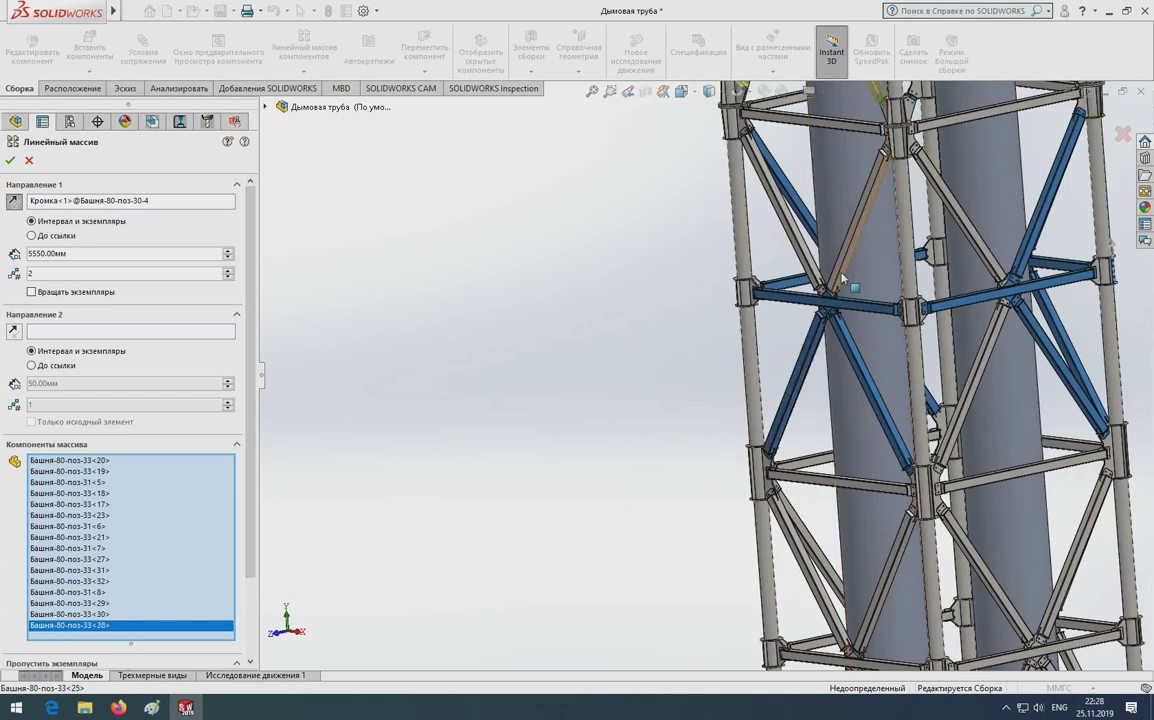
left_click(843, 279)
left_click(736, 237)
Add the remaining horizontal beams and create the 5550 mm, 2-instance pattern
scroll(744, 242, "down", 1)
scroll(744, 242, "down", 2)
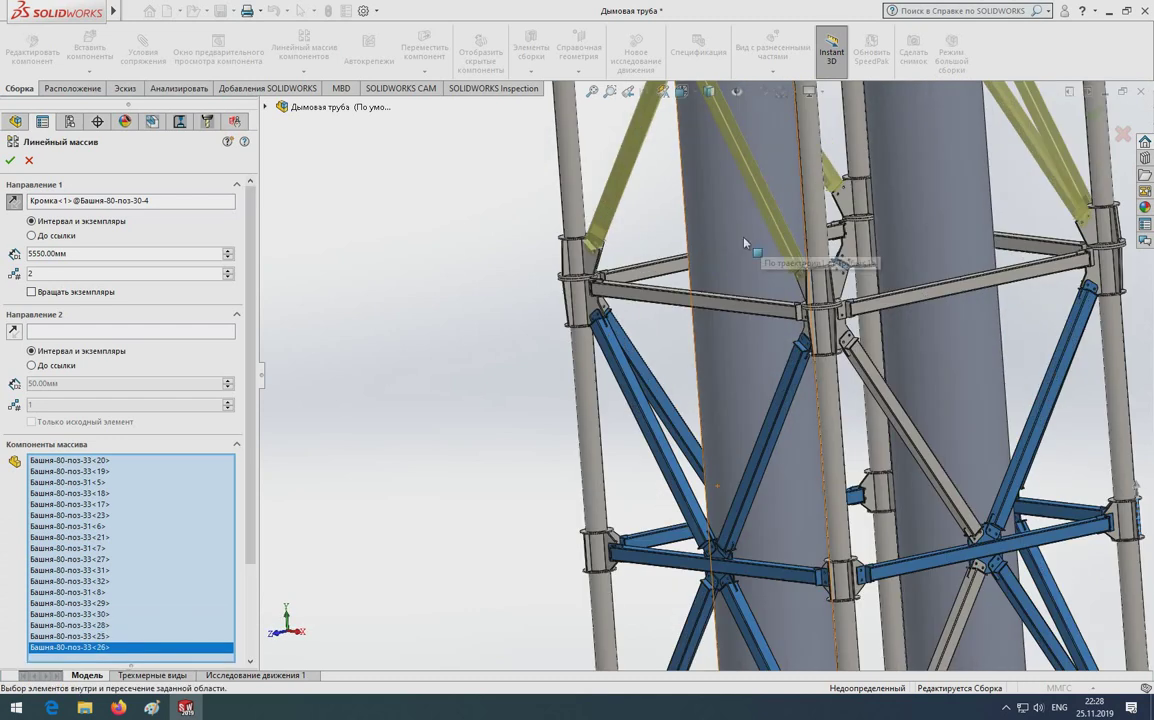
left_click(645, 284)
left_click(660, 298)
left_click(1035, 262)
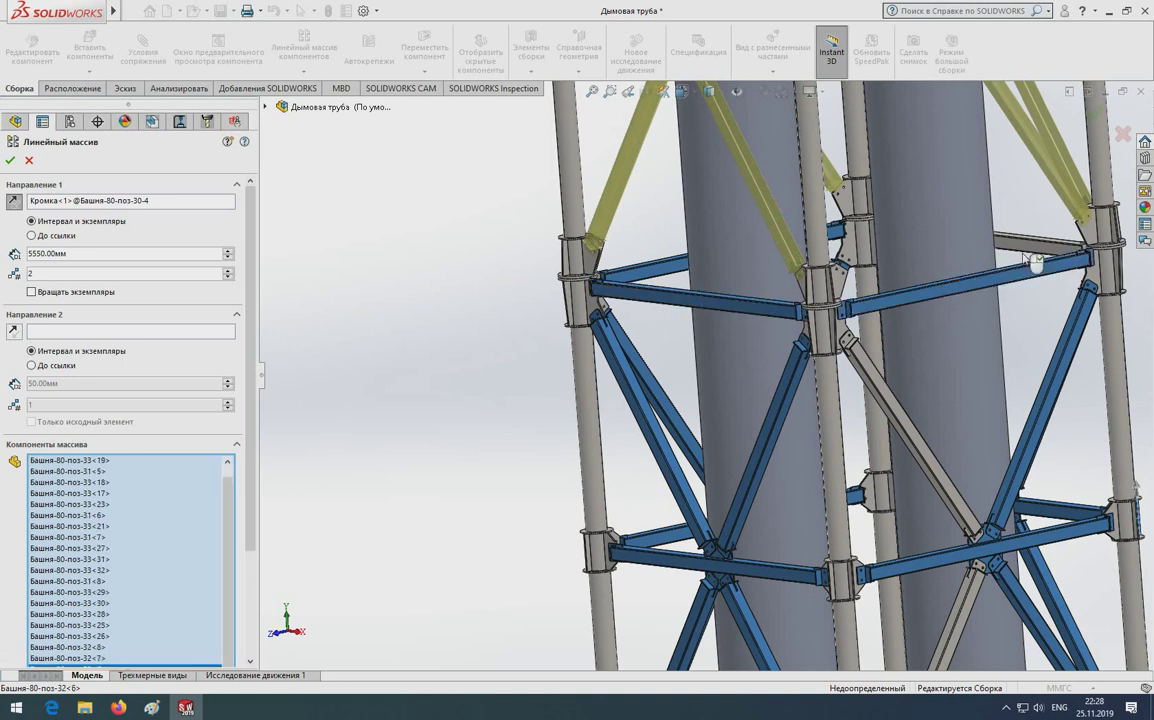
scroll(1030, 250, "up", 5)
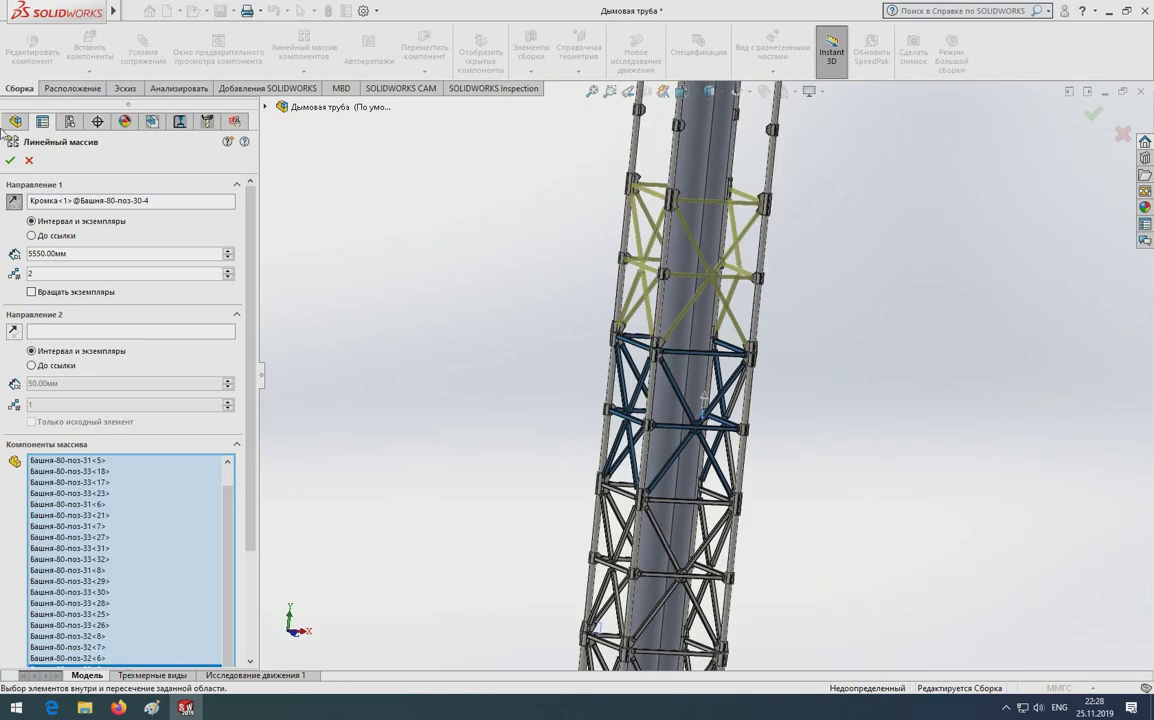
scroll(563, 208, "down", 3)
scroll(563, 208, "down", 3)
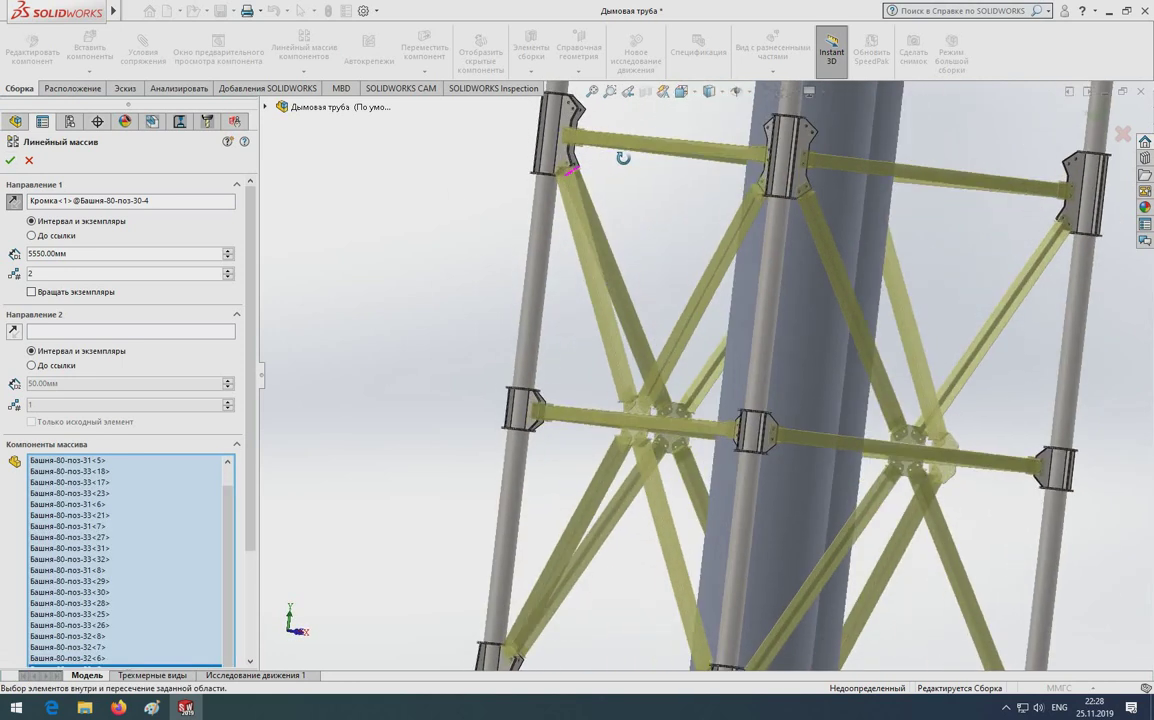
scroll(563, 208, "down", 2)
scroll(562, 204, "down", 3)
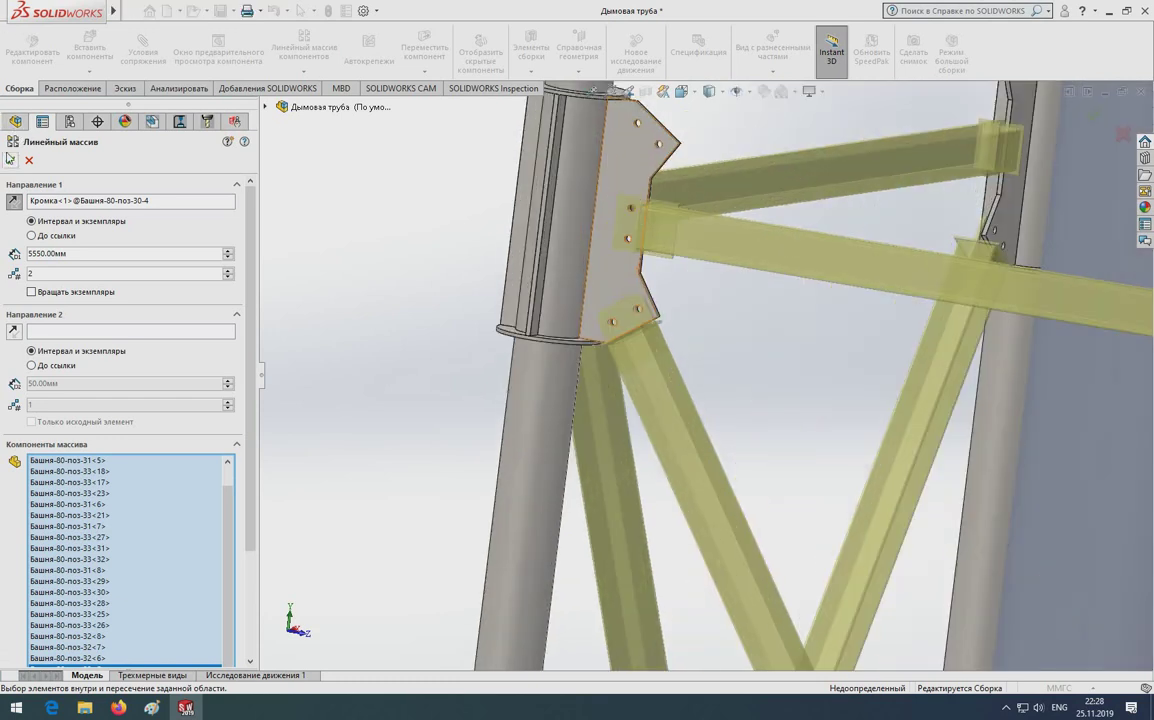
key("Return")
scroll(392, 350, "up", 3)
Start a new linear component pattern with the Башня-80-поз-34-4 bracket edge as Direction 1
scroll(425, 340, "up", 3)
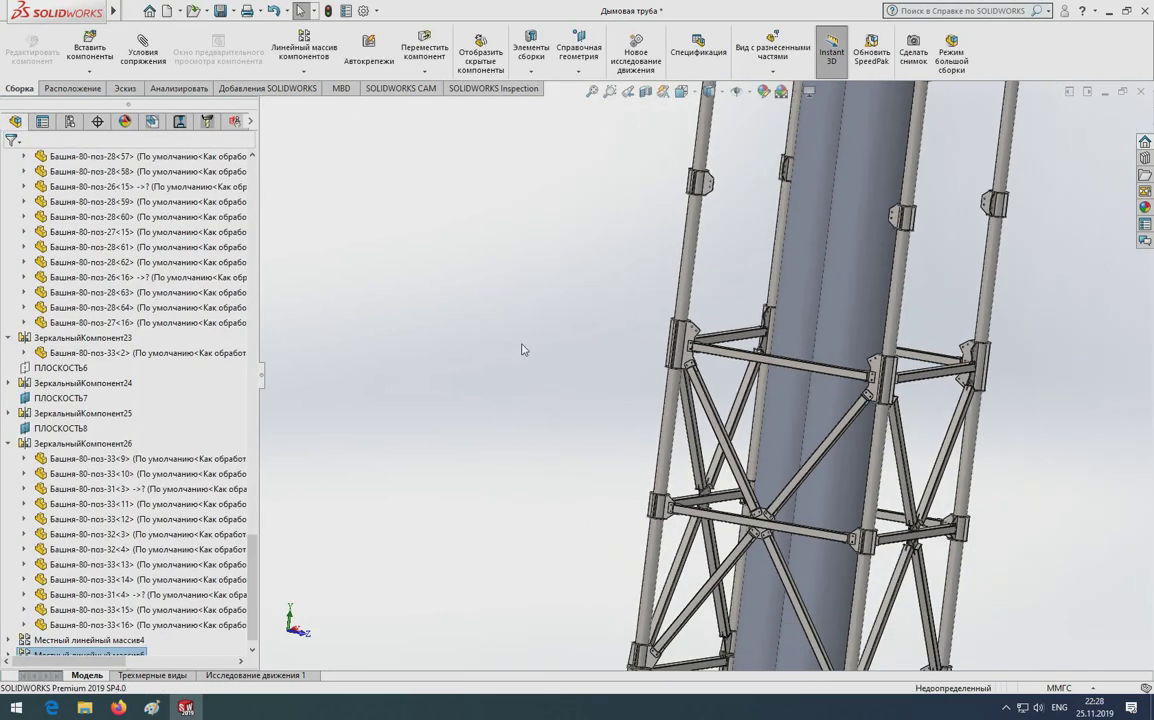
scroll(560, 360, "up", 1)
mouse_move(636, 386)
middle_mouse_down()
mouse_move(706, 376)
mouse_move(650, 404)
middle_mouse_up()
scroll(705, 400, "up", 2)
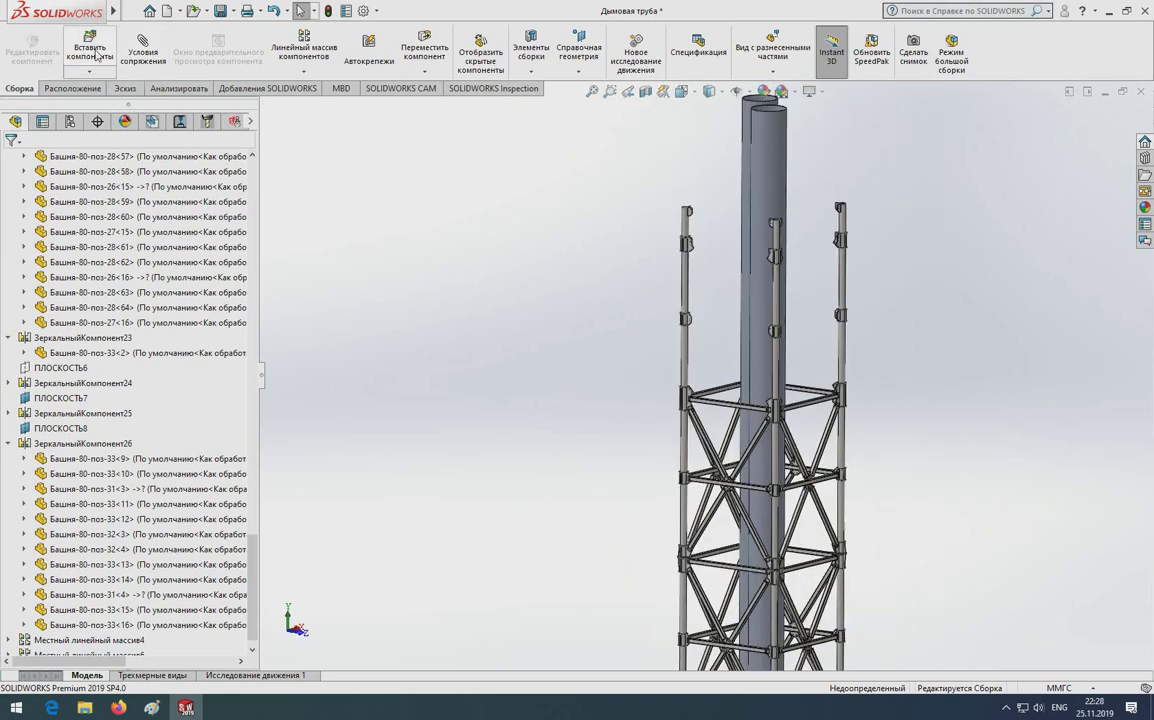
left_click(304, 57)
scroll(748, 389, "down", 3)
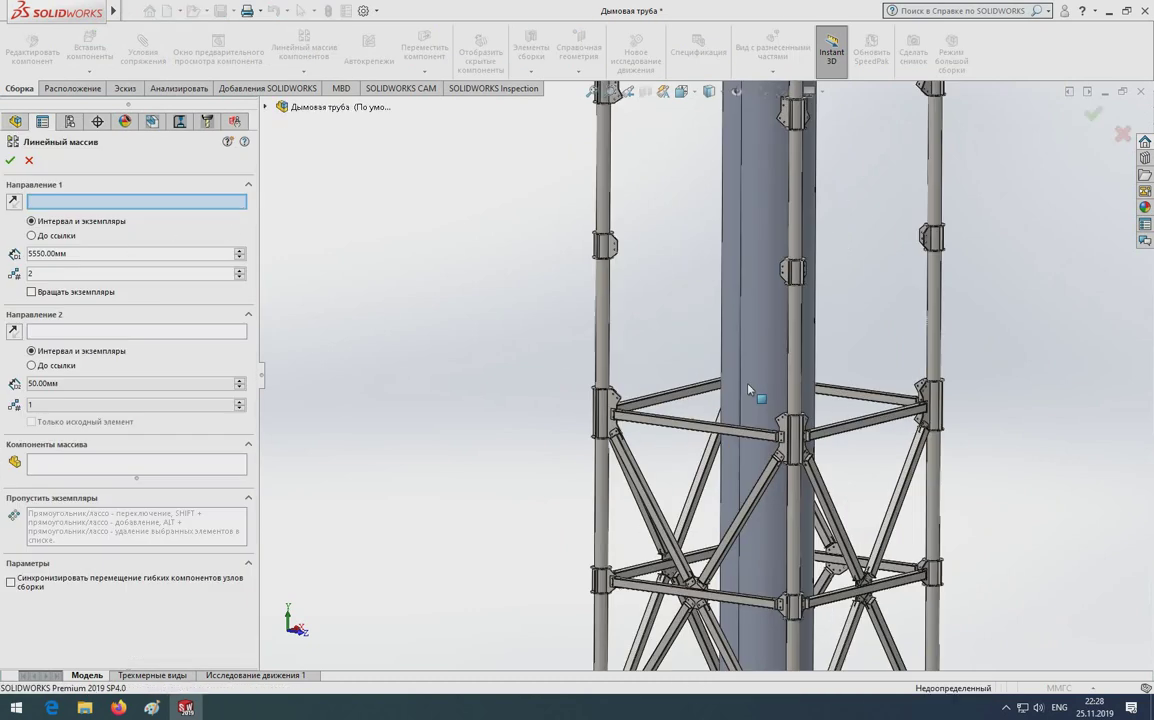
scroll(615, 248, "down", 2)
scroll(683, 206, "down", 2)
scroll(639, 268, "down", 2)
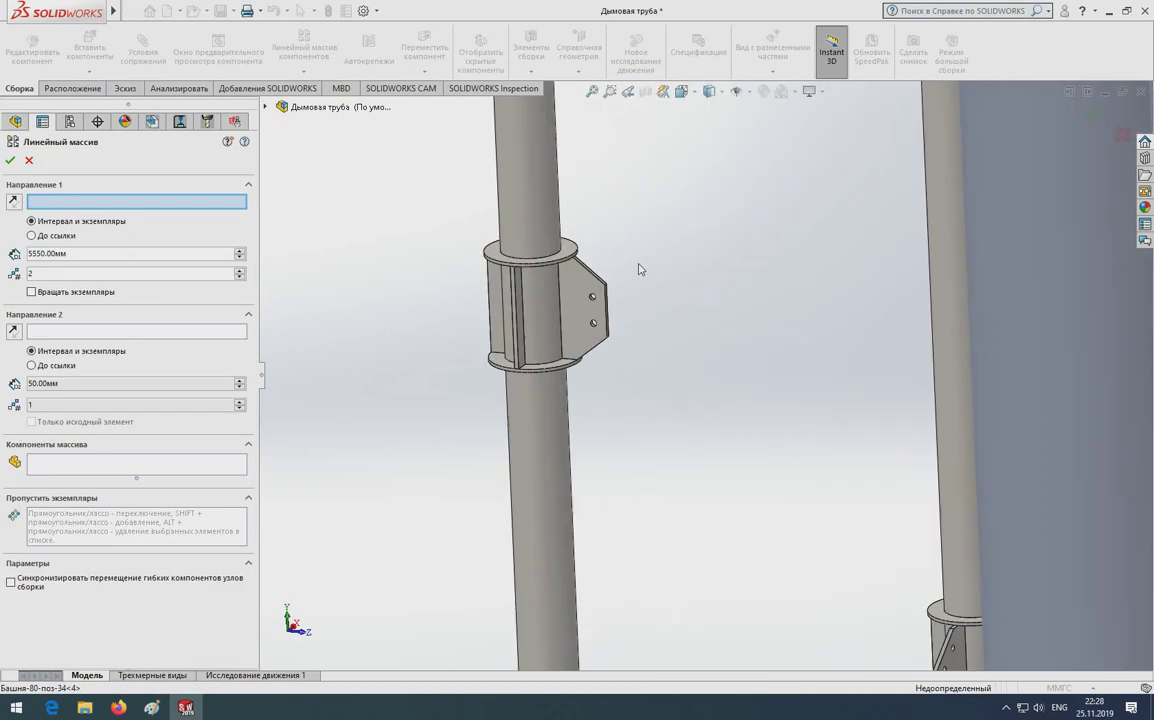
scroll(611, 342, "down", 2)
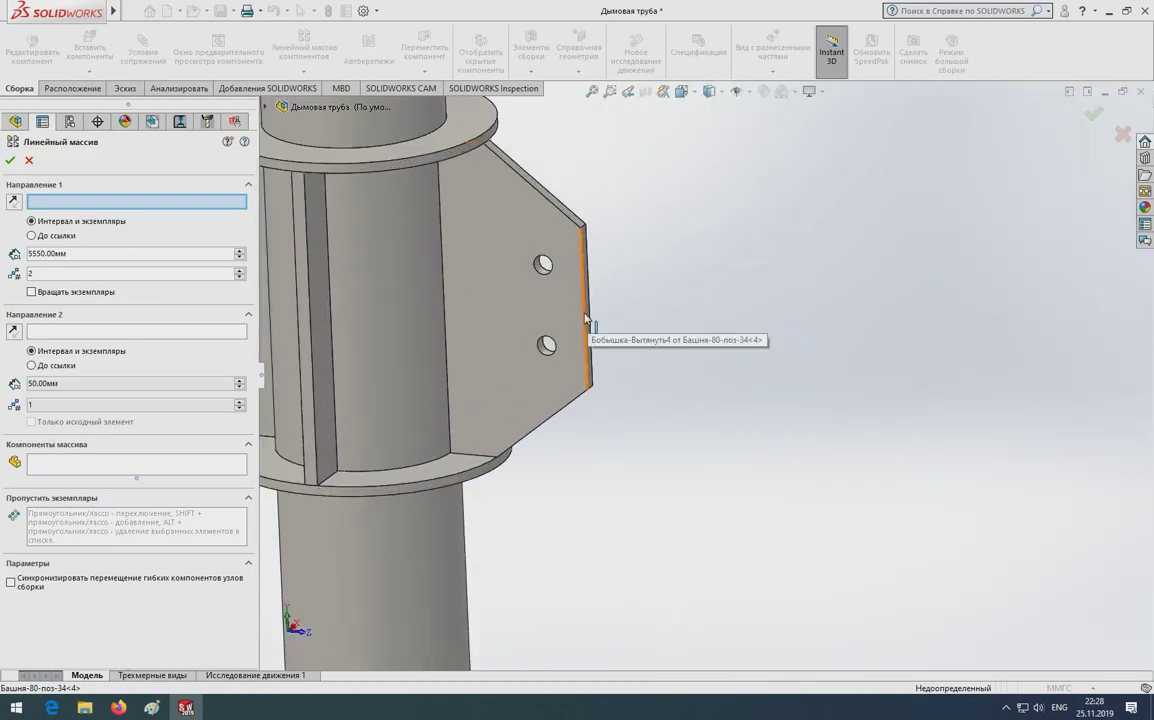
left_click(589, 327)
Activate the Components to Pattern box to begin choosing members
left_click(45, 465)
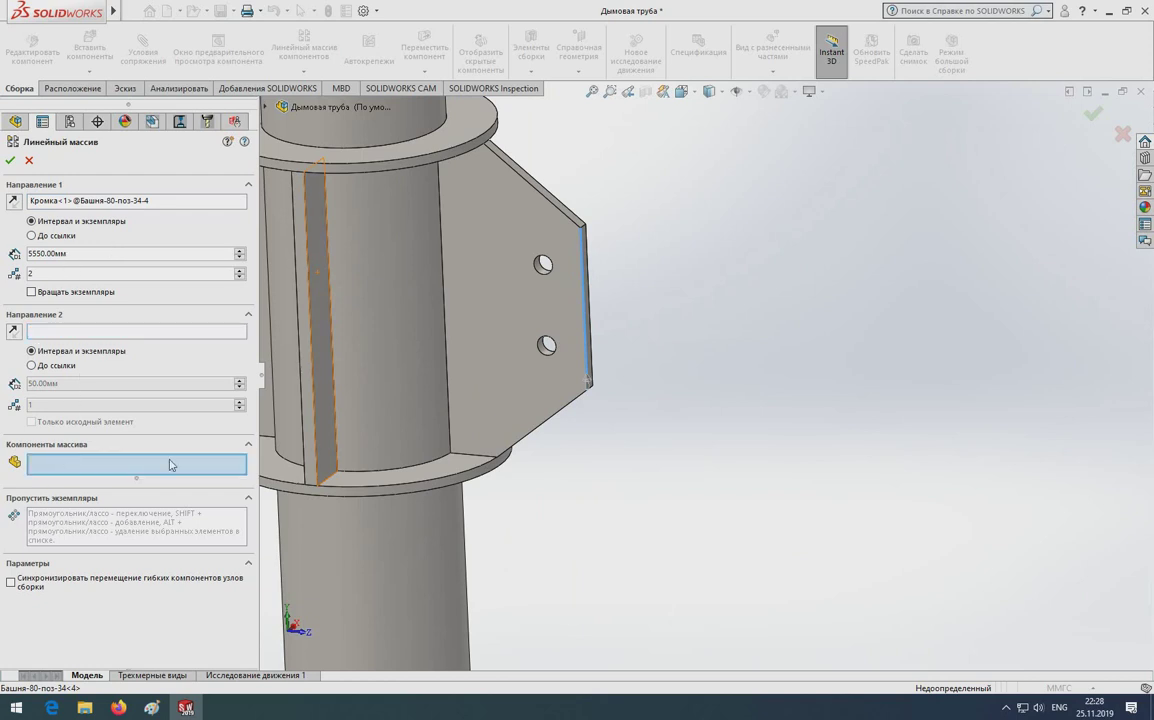
scroll(645, 390, "up", 3)
scroll(695, 390, "up", 2)
scroll(730, 466, "down", 2)
scroll(729, 465, "down", 3)
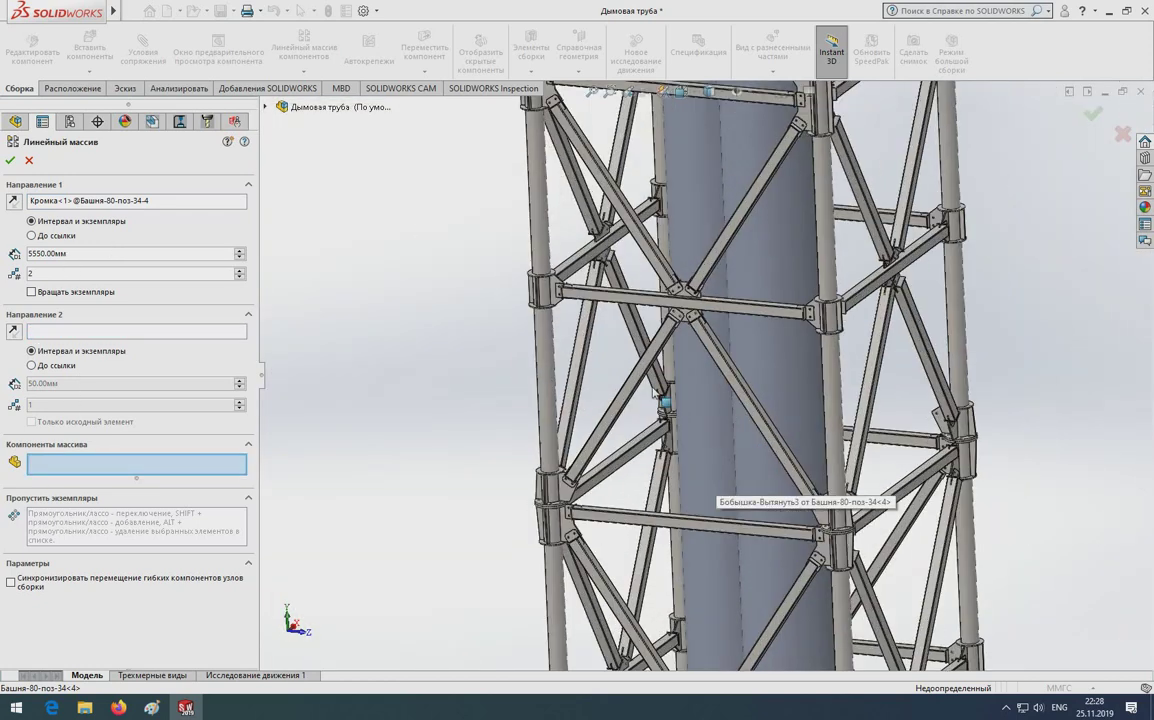
Add ten left-side diagonal braces and truss members, including the upper member, to Components to Pattern
left_click(642, 384)
left_click(719, 370)
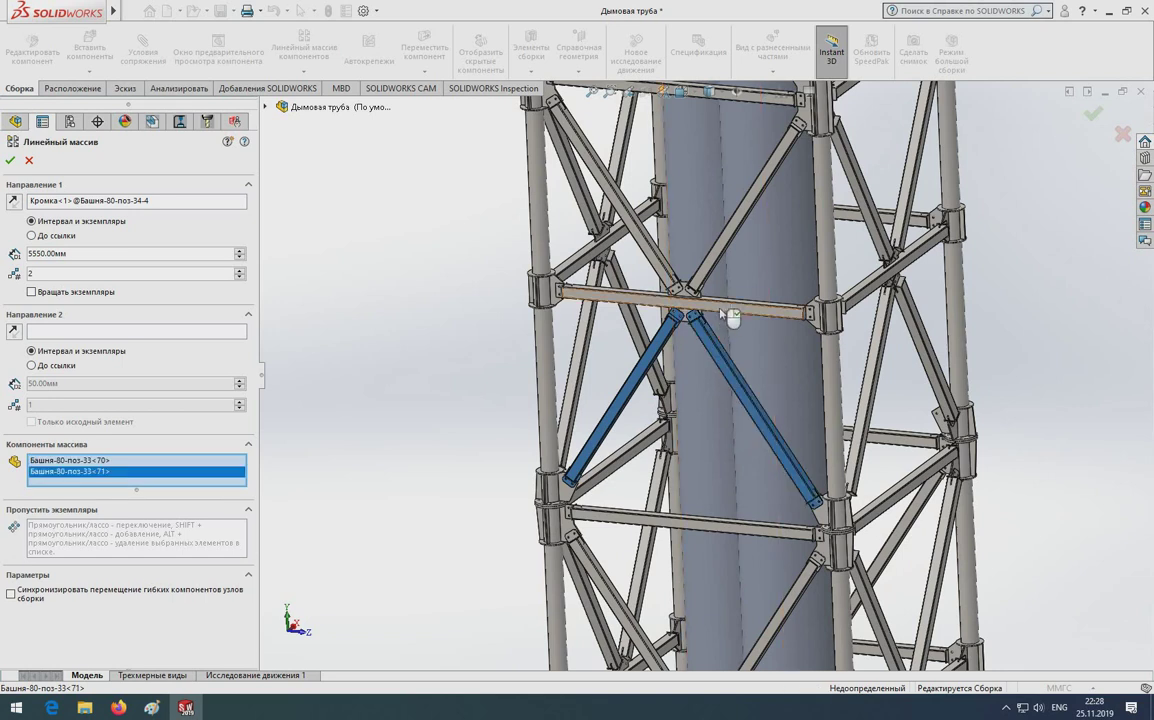
left_click(660, 295)
left_click(686, 270)
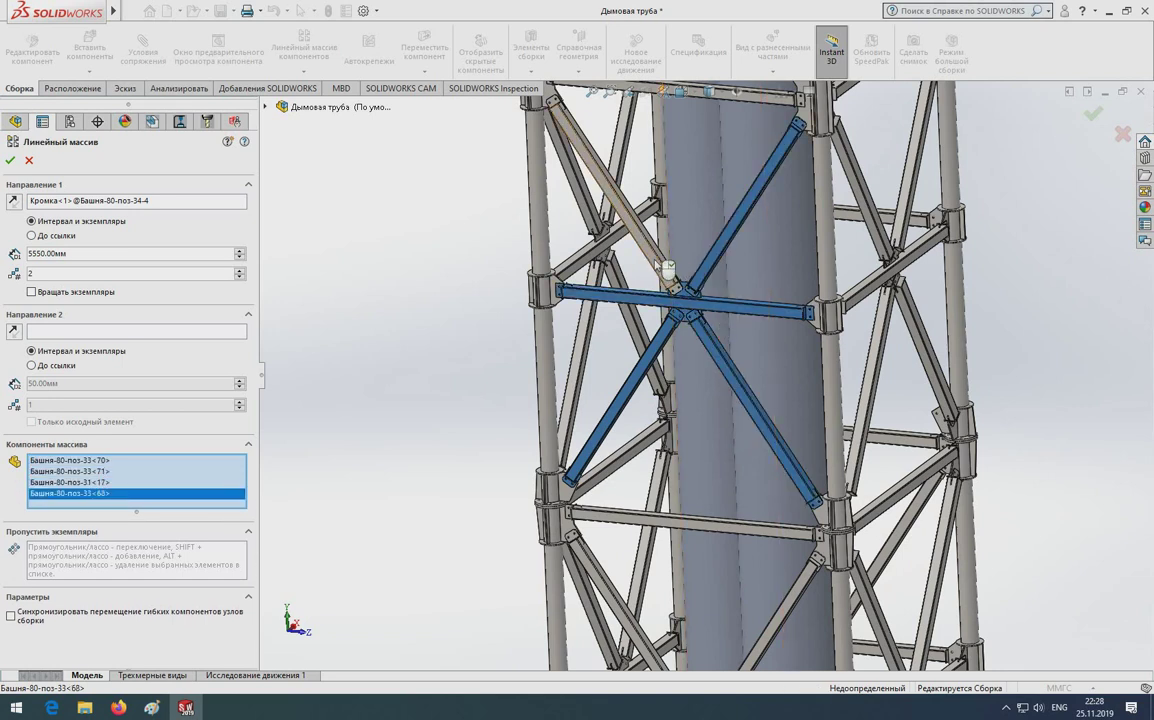
left_click(665, 268)
left_click(635, 330)
left_click(588, 310)
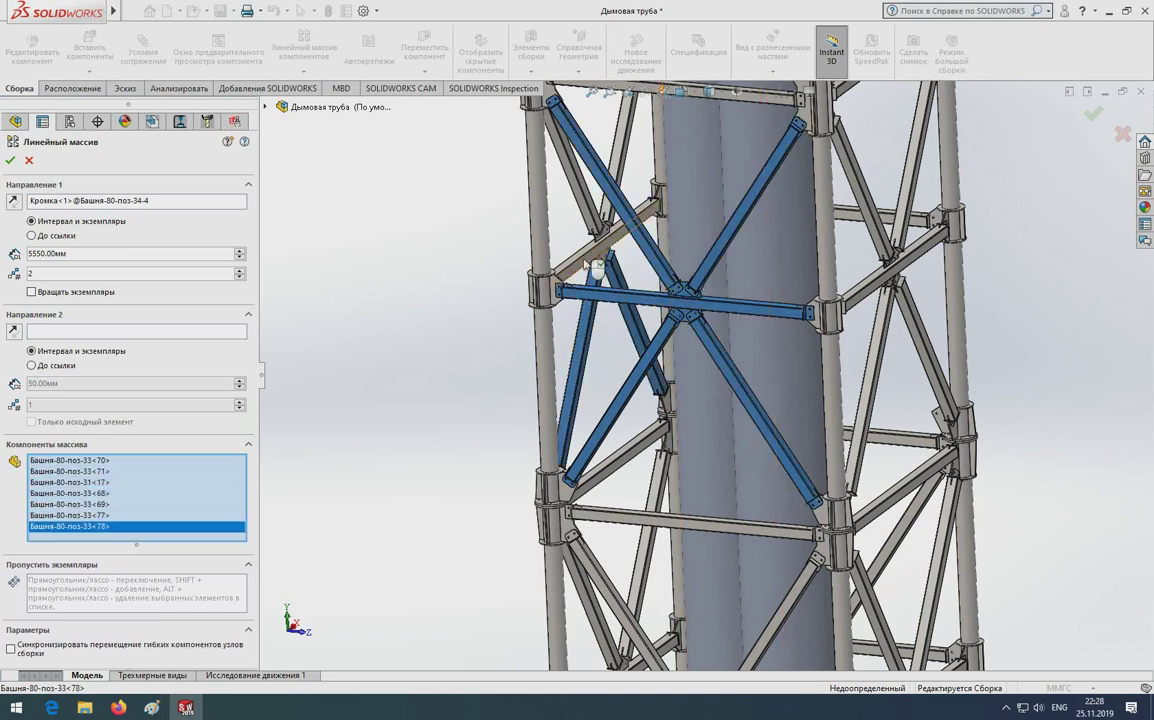
left_click(597, 266)
left_click(615, 163)
left_click(627, 160)
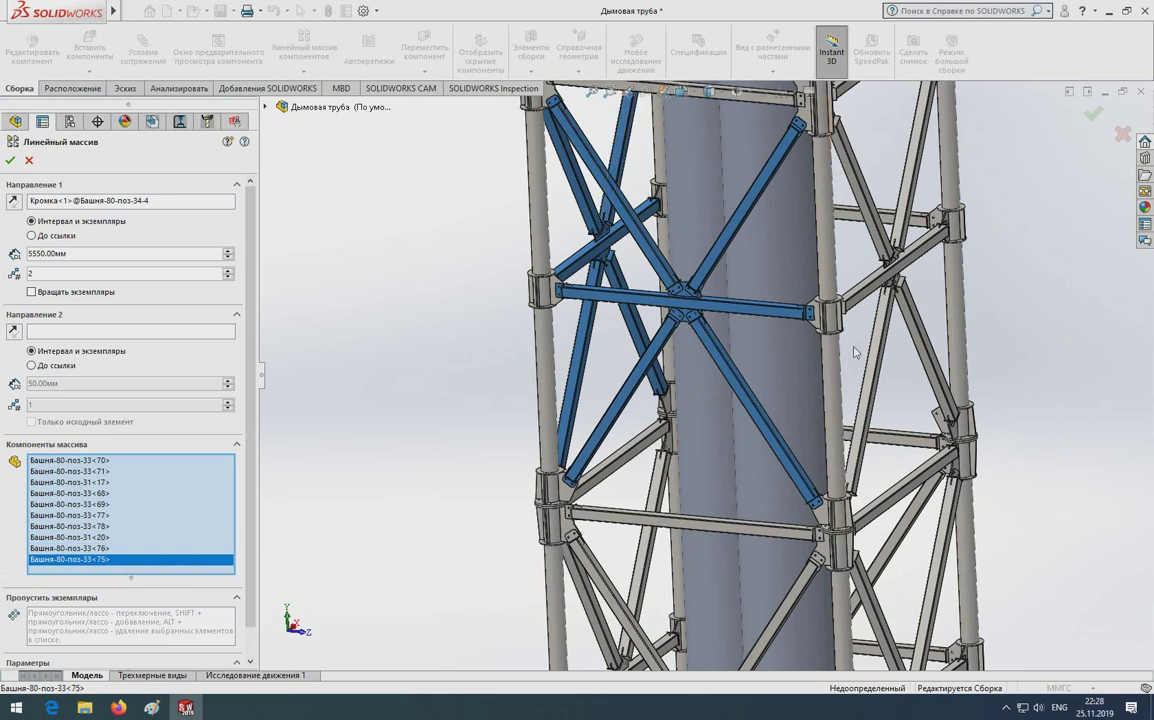
Add the right-side diagonal braces, the upper-left diagonal and the remaining horizontal beams to the pattern
left_click(880, 370)
left_click(924, 350)
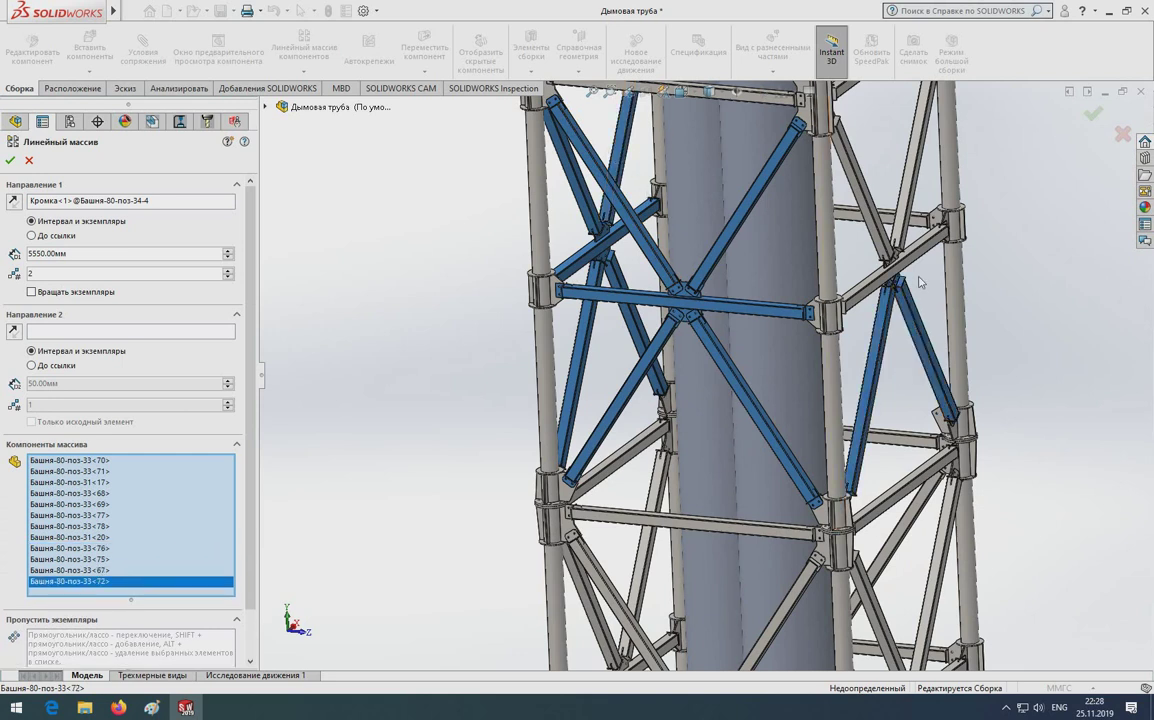
left_click(918, 262)
left_click(910, 150)
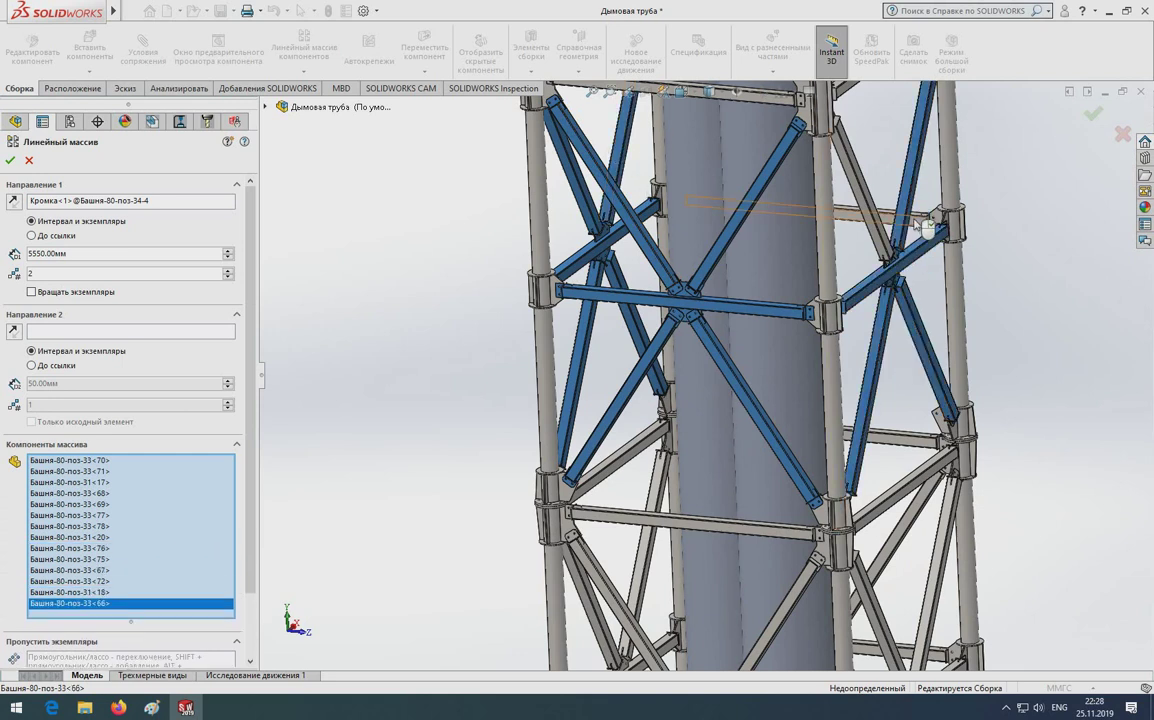
left_click(862, 212)
left_click(877, 217)
scroll(894, 237, "up", 3)
scroll(832, 200, "down", 3)
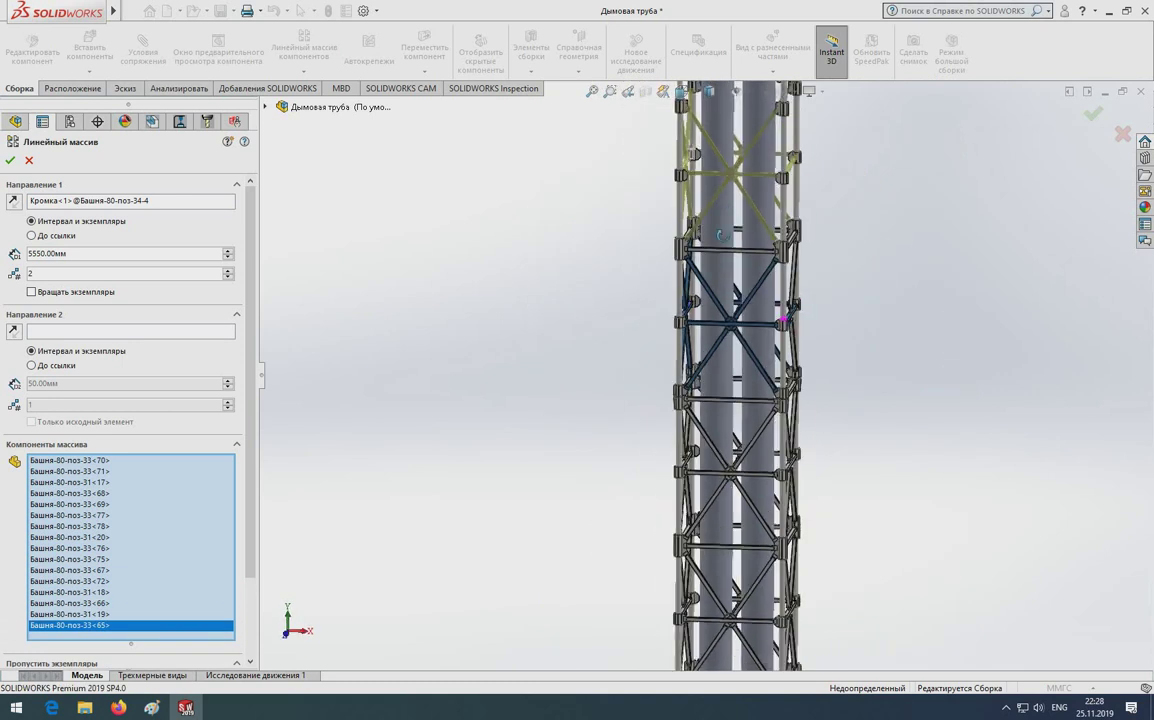
scroll(740, 270, "down", 3)
left_click(735, 300)
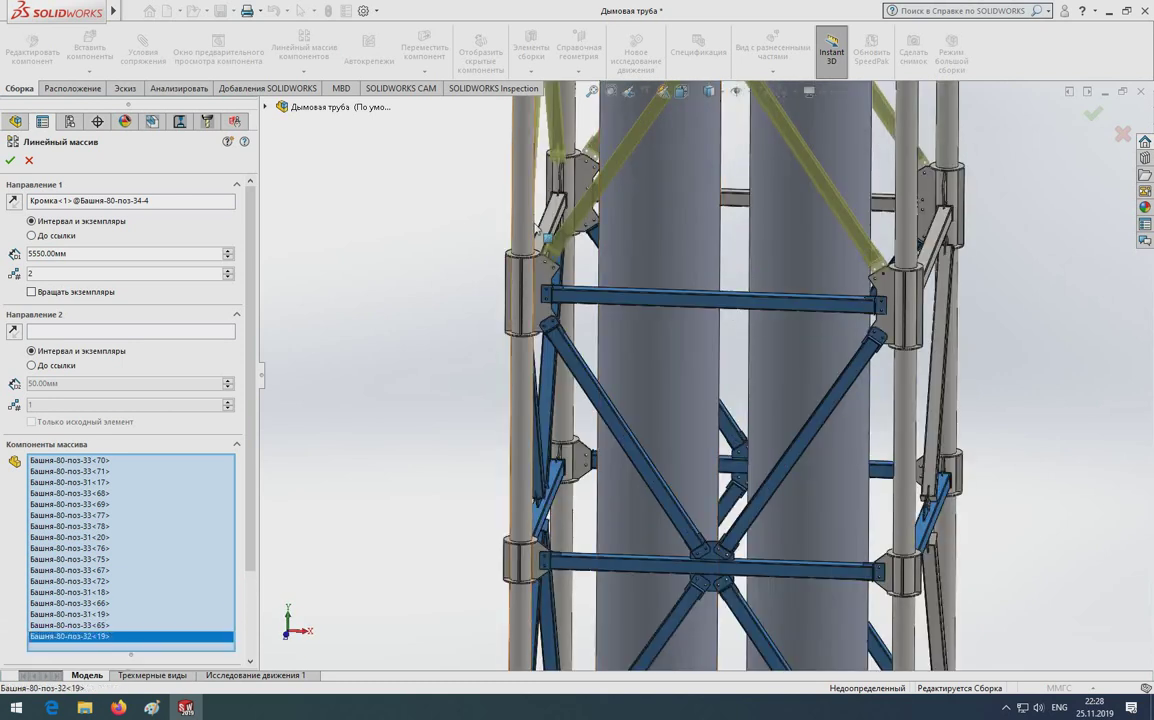
left_click(555, 225)
left_click(665, 183)
left_click(840, 222)
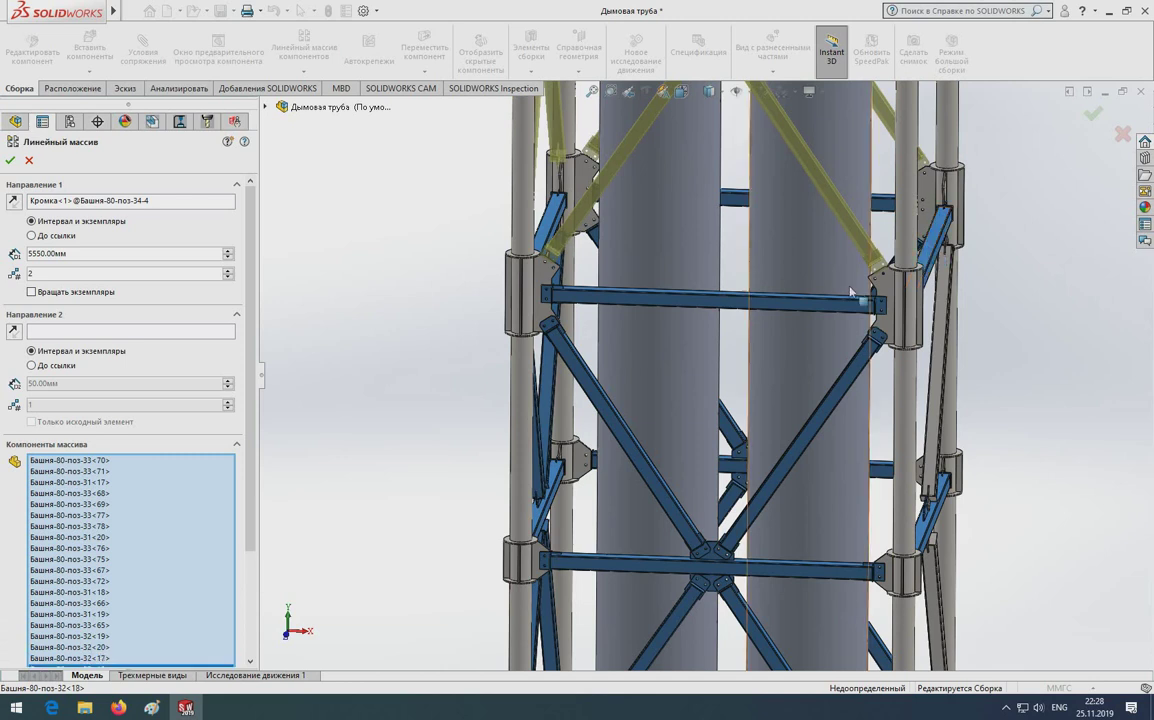
scroll(645, 302, "up", 5)
scroll(760, 263, "down", 2)
scroll(605, 386, "down", 4)
scroll(760, 340, "down", 3)
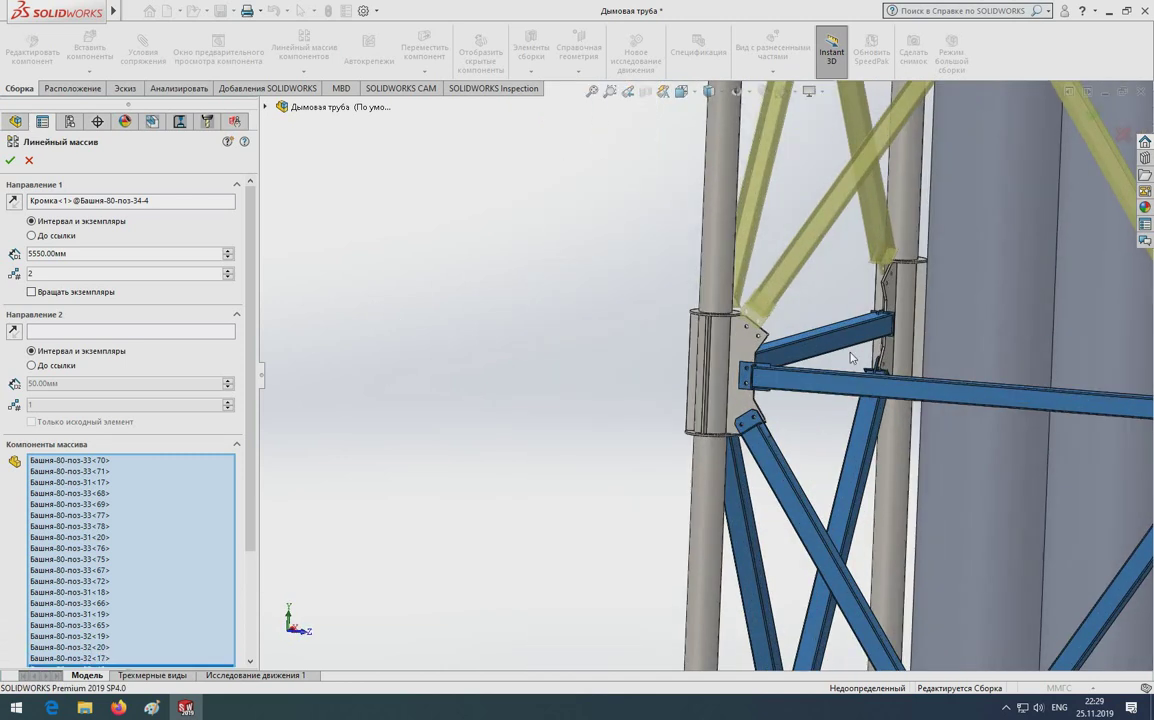
scroll(790, 326, "down", 3)
Set the Direction 1 pattern spacing to 5450 mm
middle_click_drag(790, 326, 700, 330)
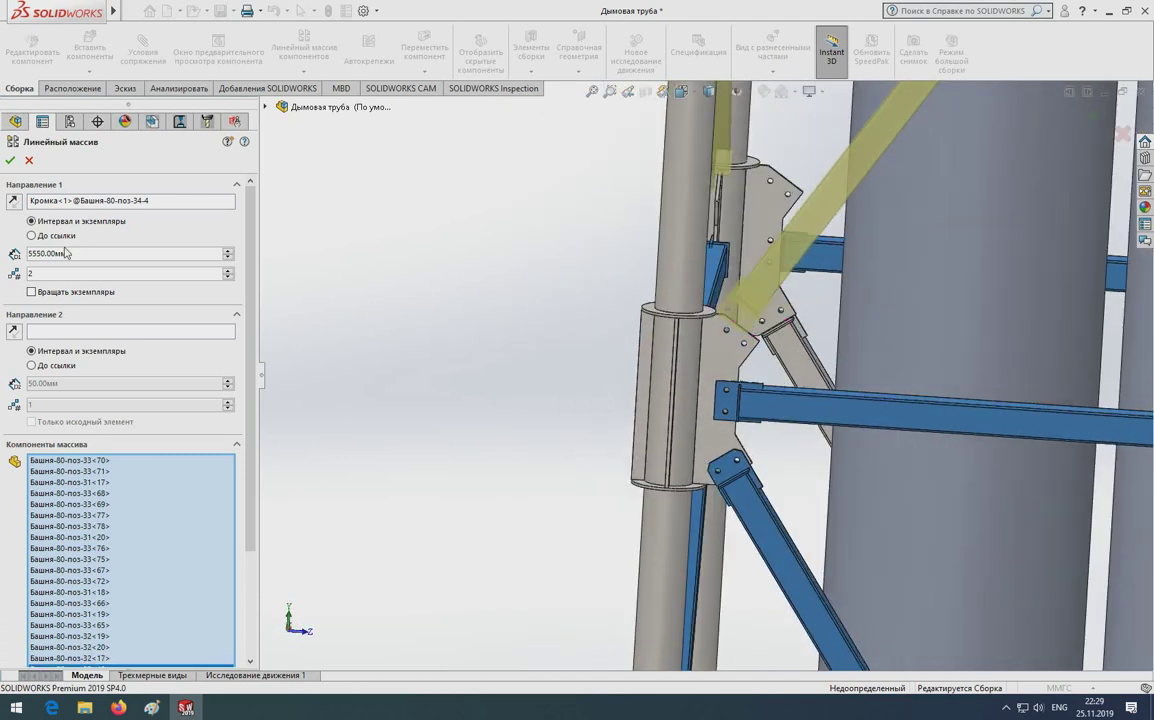
type("5450")
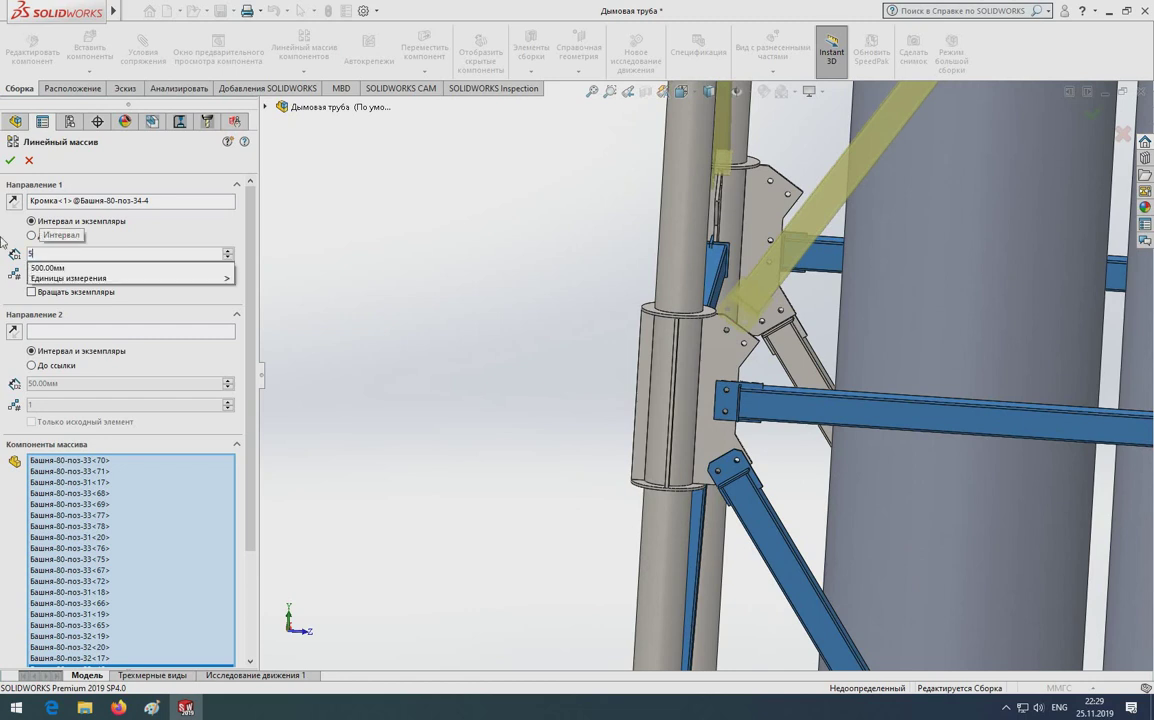
key("Return")
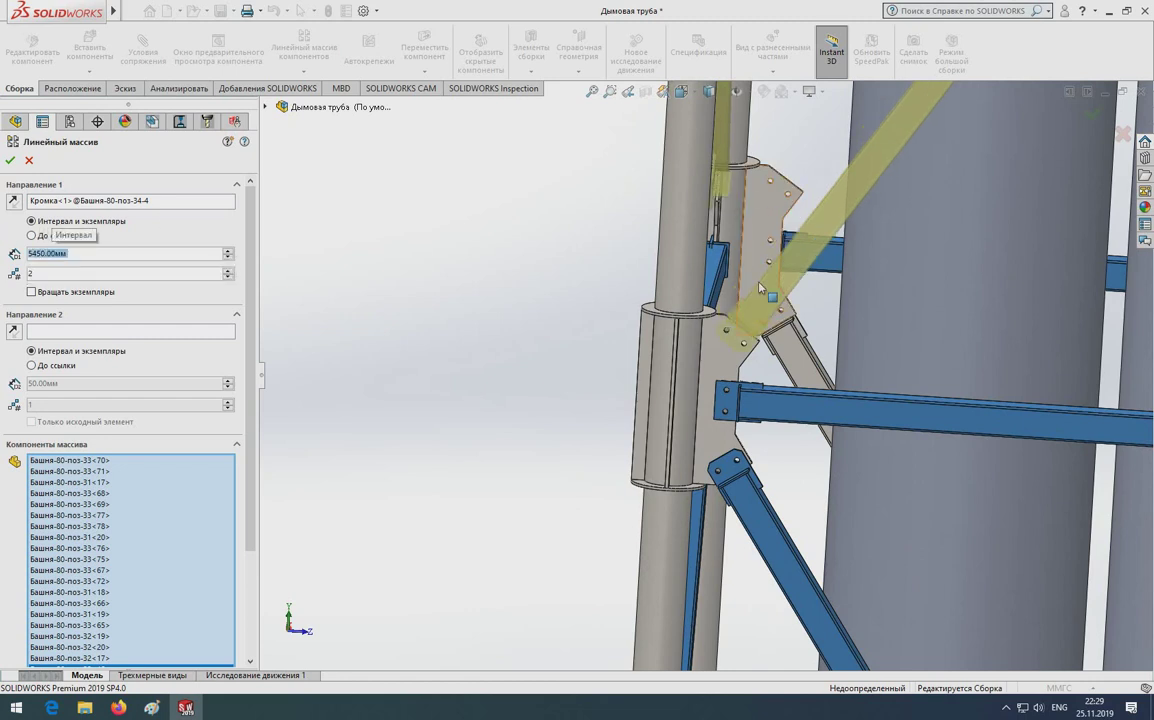
scroll(760, 288, "up", 2)
scroll(700, 291, "up", 2)
scroll(760, 260, "up", 2)
scroll(826, 233, "up", 2)
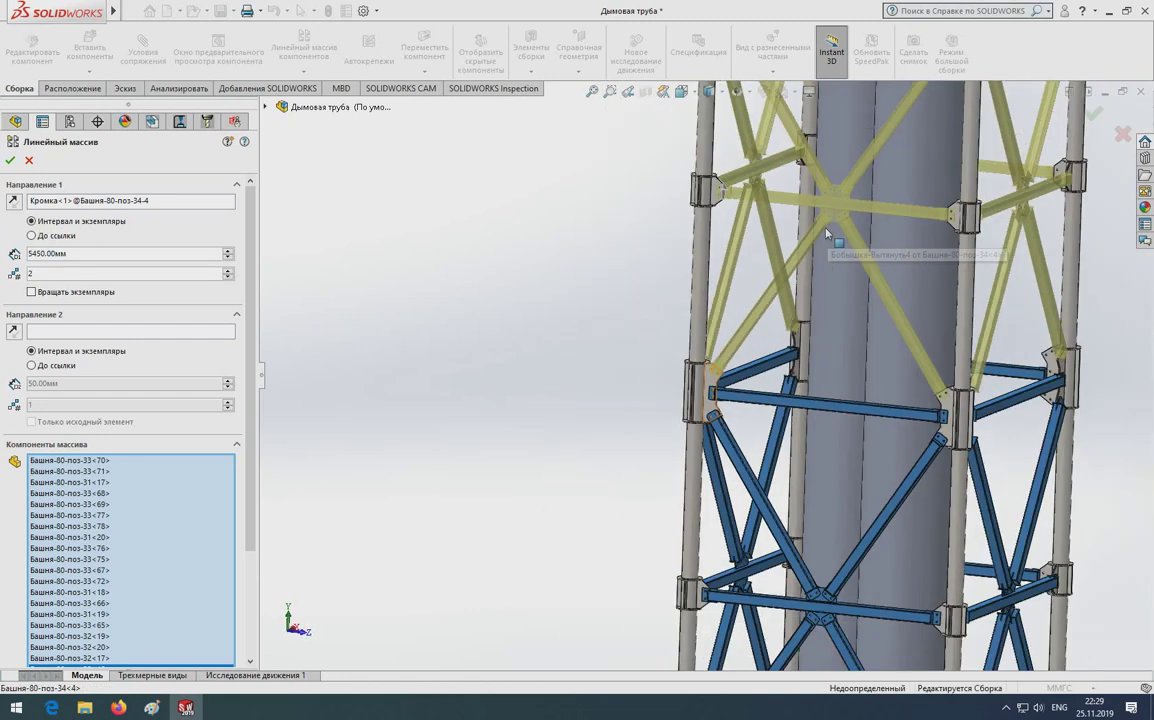
scroll(760, 200, "down", 2)
scroll(680, 185, "down", 2)
scroll(690, 260, "down", 2)
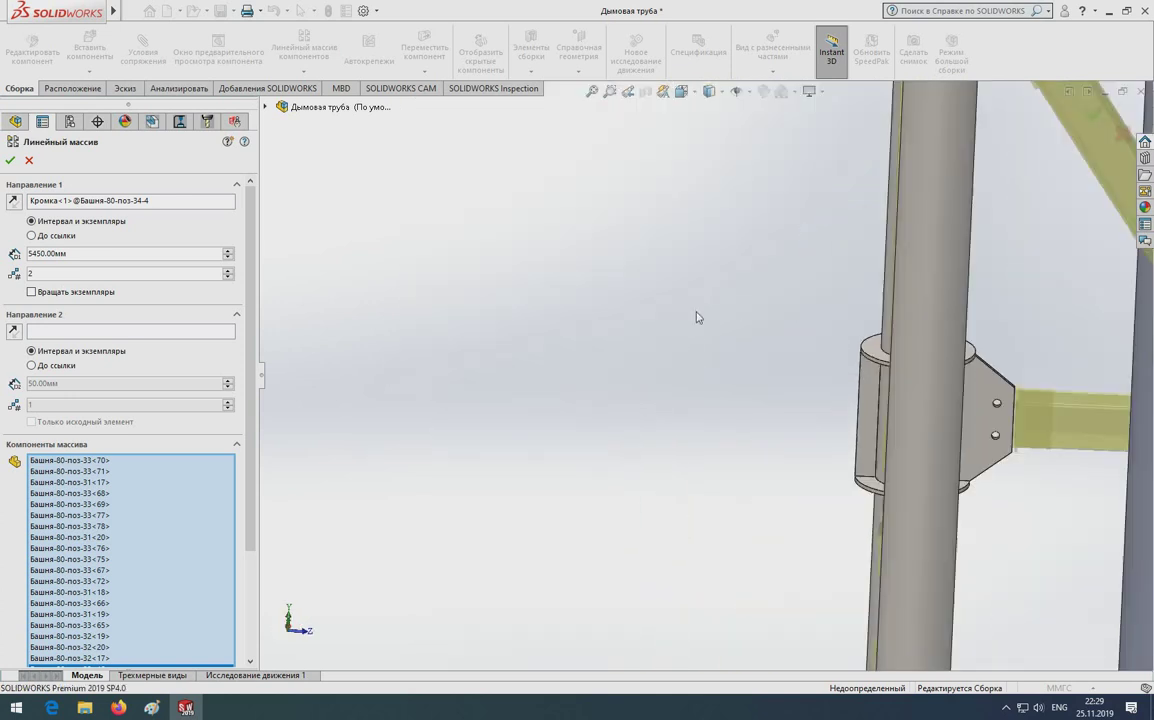
scroll(766, 284, "up", 3)
scroll(766, 284, "up", 2)
scroll(751, 298, "down", 4)
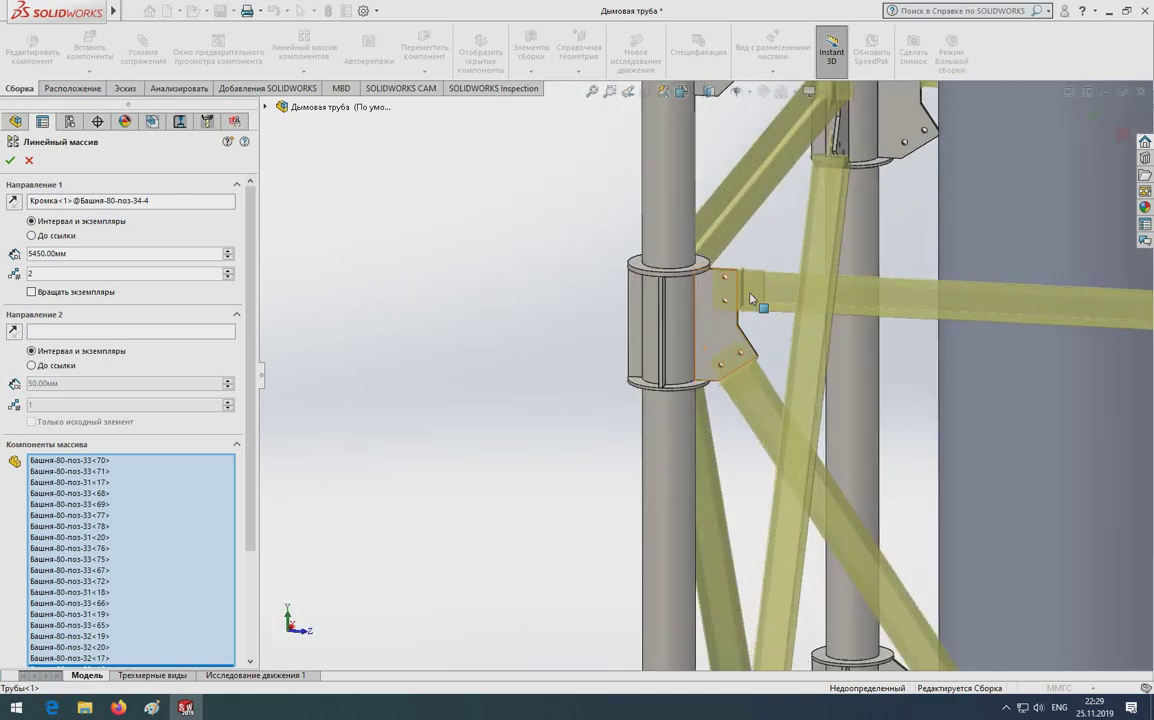
scroll(750, 298, "down", 2)
scroll(760, 340, "up", 2)
scroll(829, 335, "up", 3)
scroll(876, 378, "up", 2)
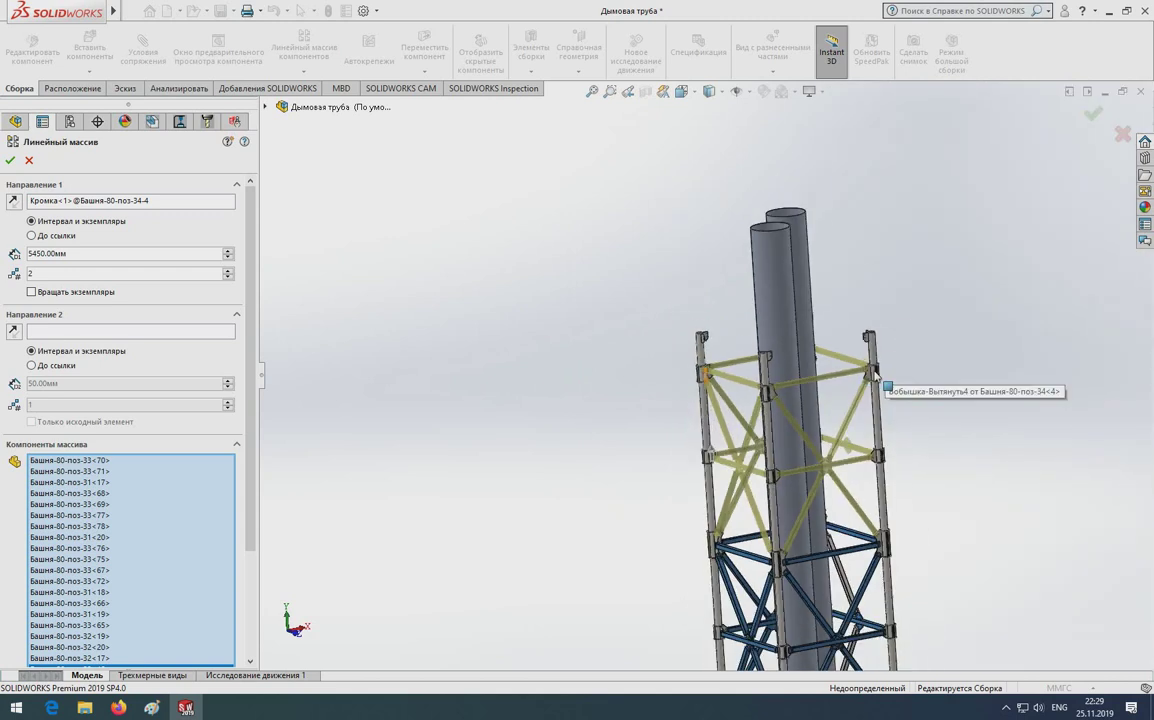
Accept the linear pattern, creating a second bracing tier 5450 mm higher up the tower
middle_click_drag(876, 378, 932, 368)
left_click(10, 161)
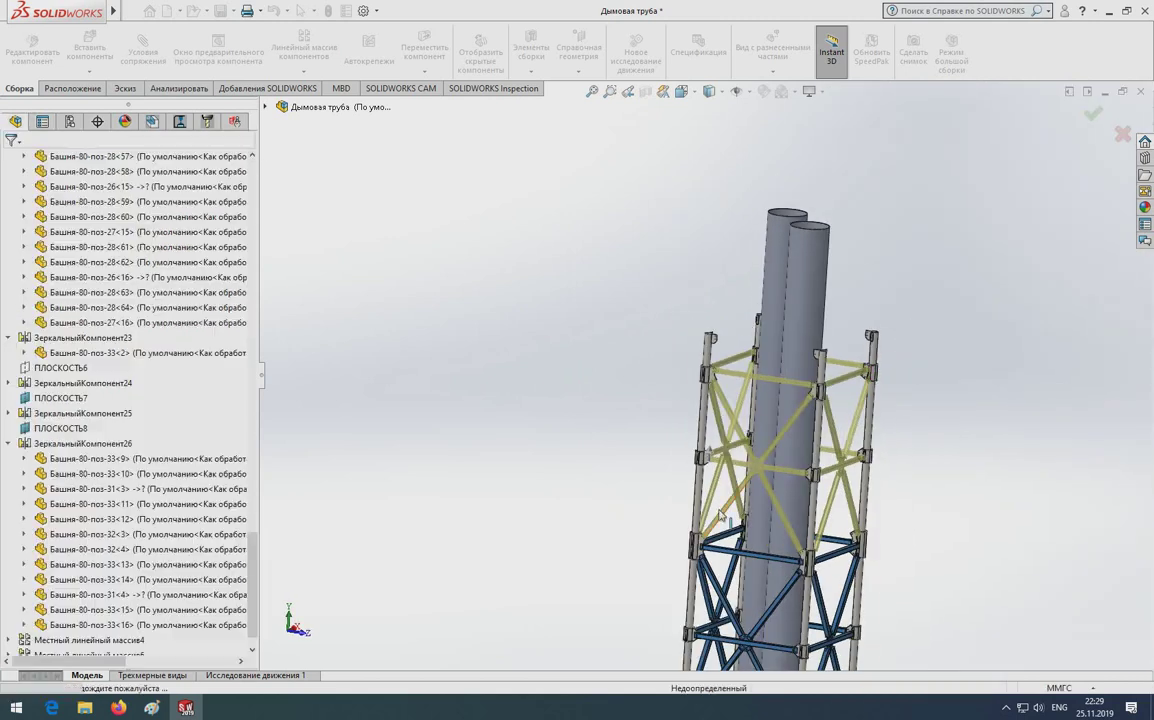
scroll(718, 363, "down", 4)
scroll(560, 300, "up", 2)
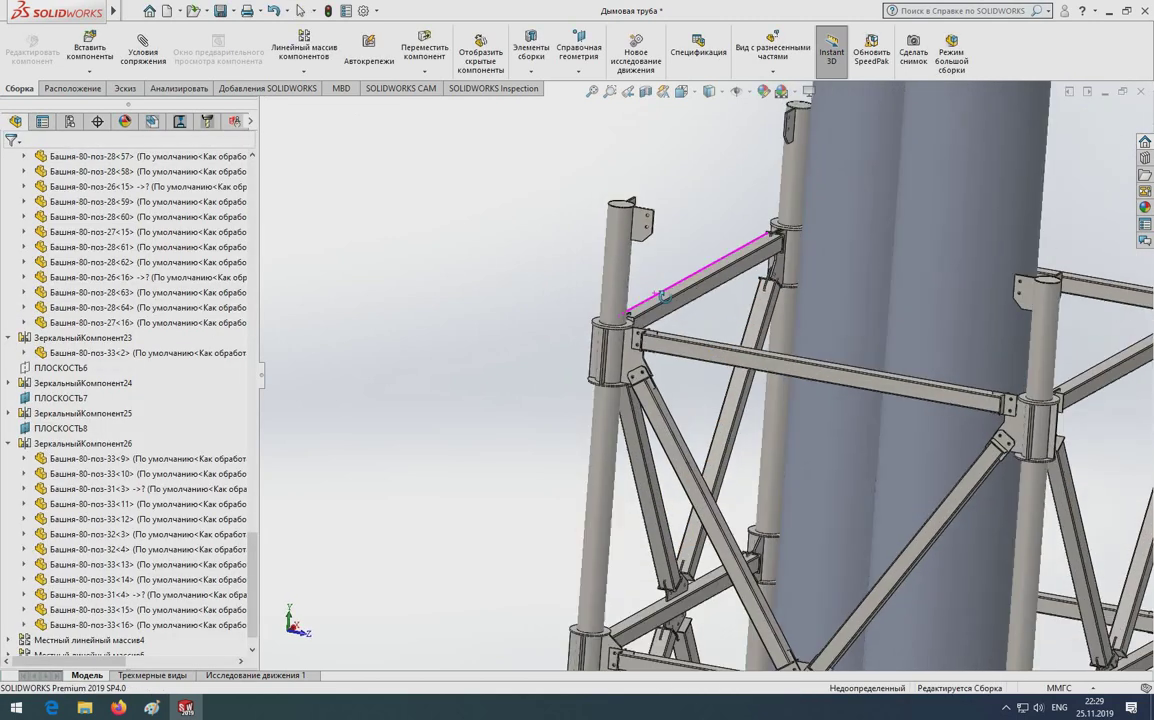
scroll(640, 330, "up", 2)
scroll(688, 345, "up", 2)
middle_click_drag(688, 345, 640, 340)
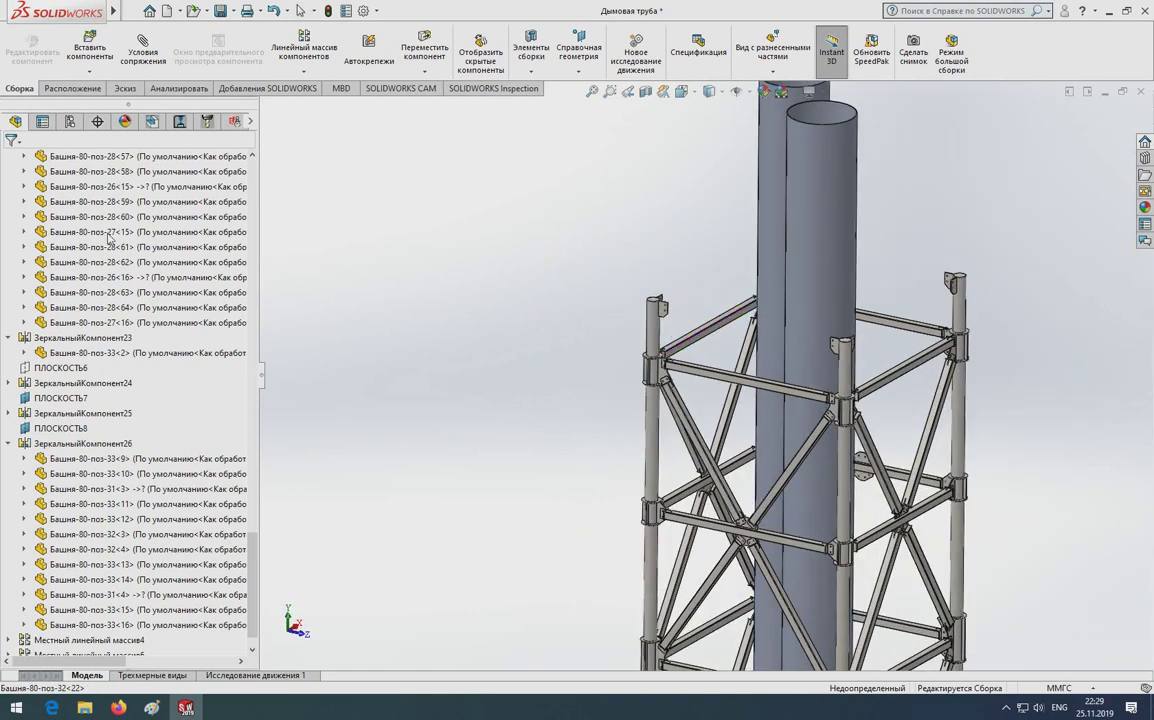
Start Insert Components, preview Башня-80-поз-34 and Башня-80-поз-33, then close the browser without loading
left_click(95, 57)
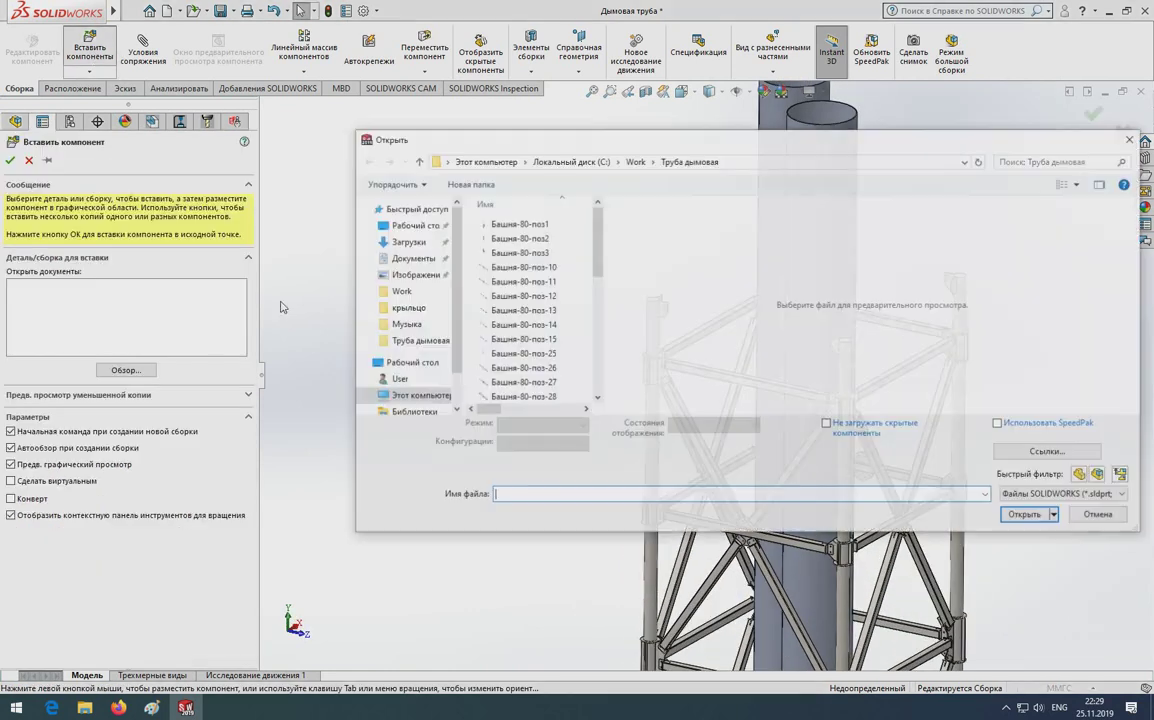
scroll(520, 300, "down", 5)
scroll(532, 282, "down", 5)
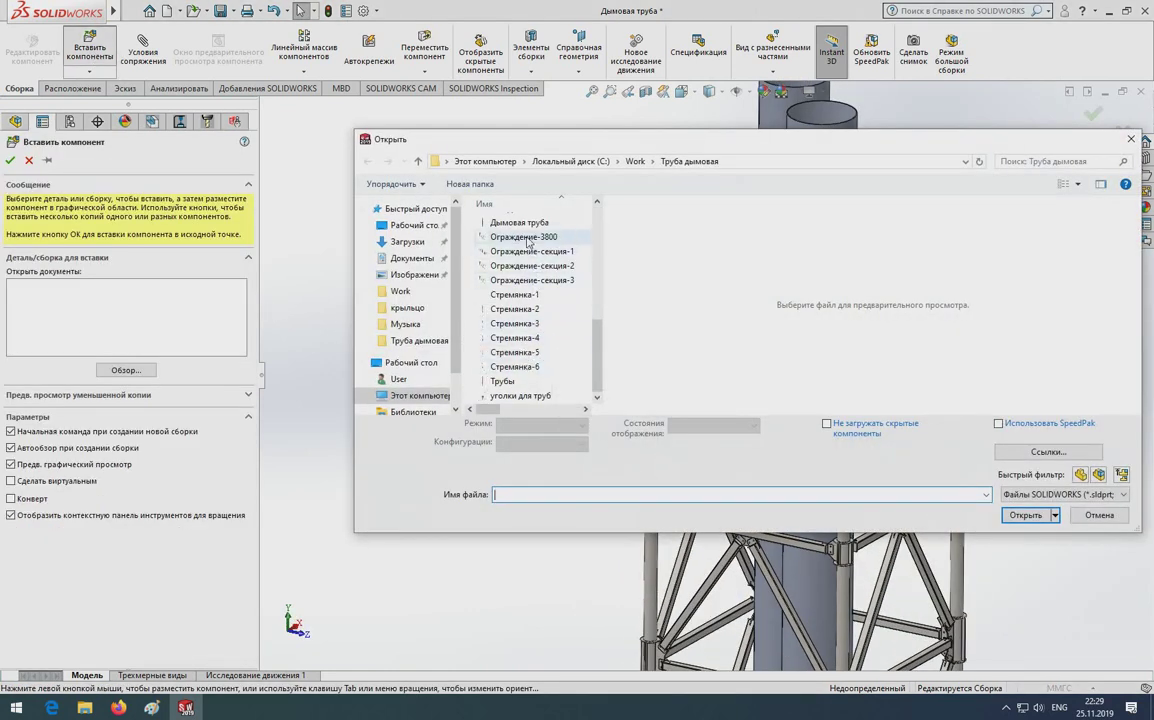
scroll(528, 241, "up", 1)
scroll(533, 248, "up", 1)
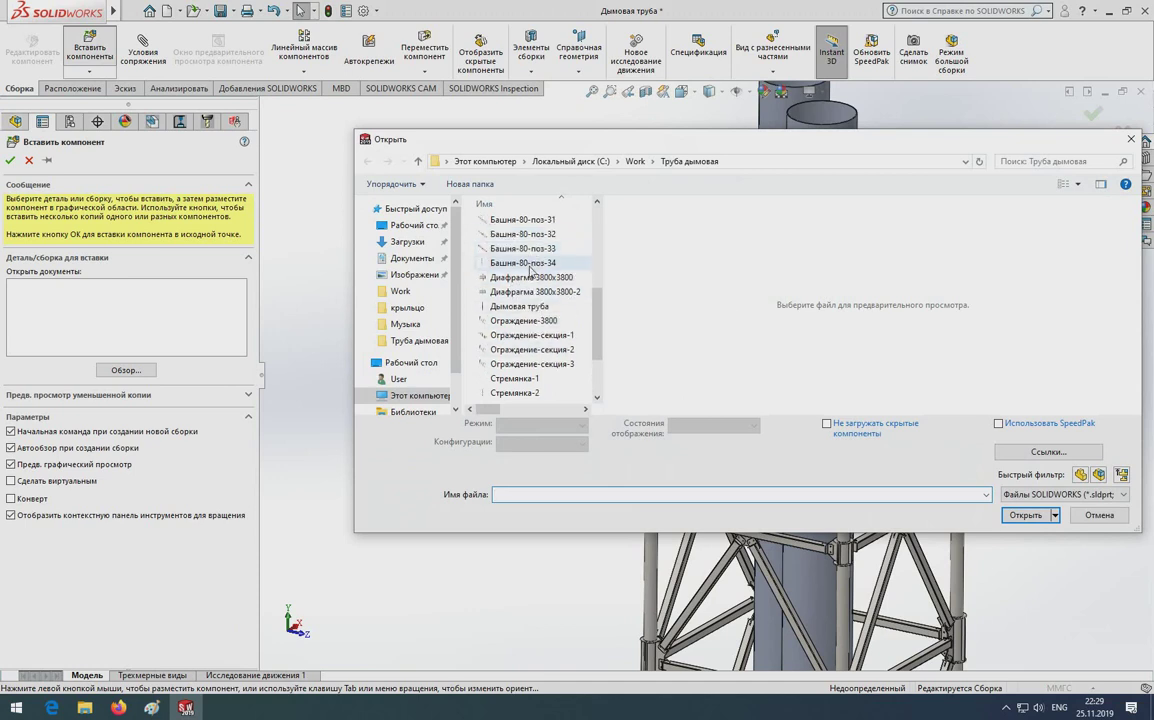
left_click(530, 264)
left_click(500, 248)
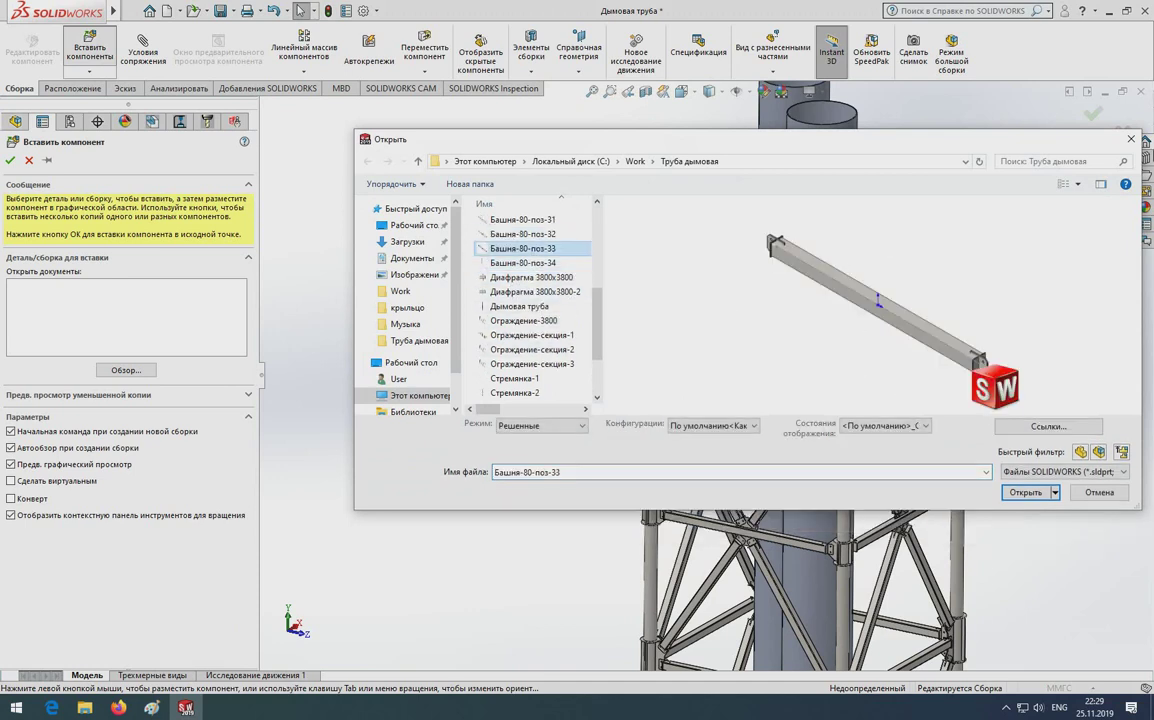
left_click(1136, 142)
Cancel the Insert Component command without adding a part
scroll(614, 438, "up", 2)
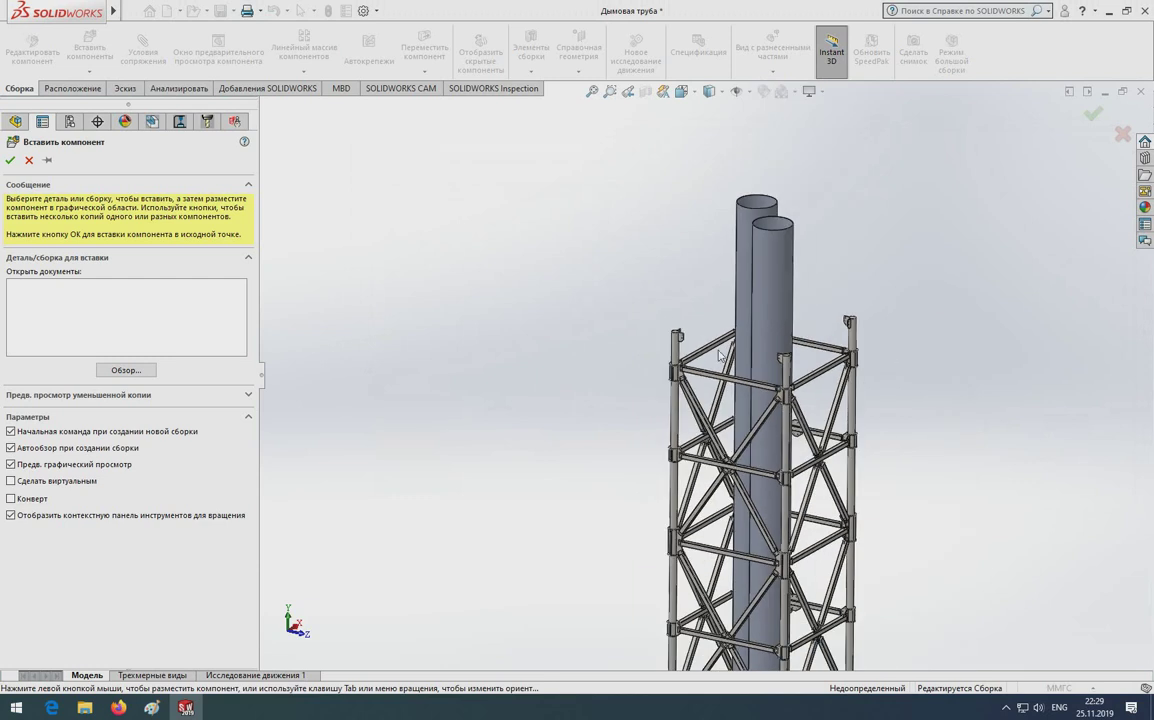
scroll(614, 438, "down", 4)
scroll(614, 438, "down", 2)
scroll(612, 352, "down", 3)
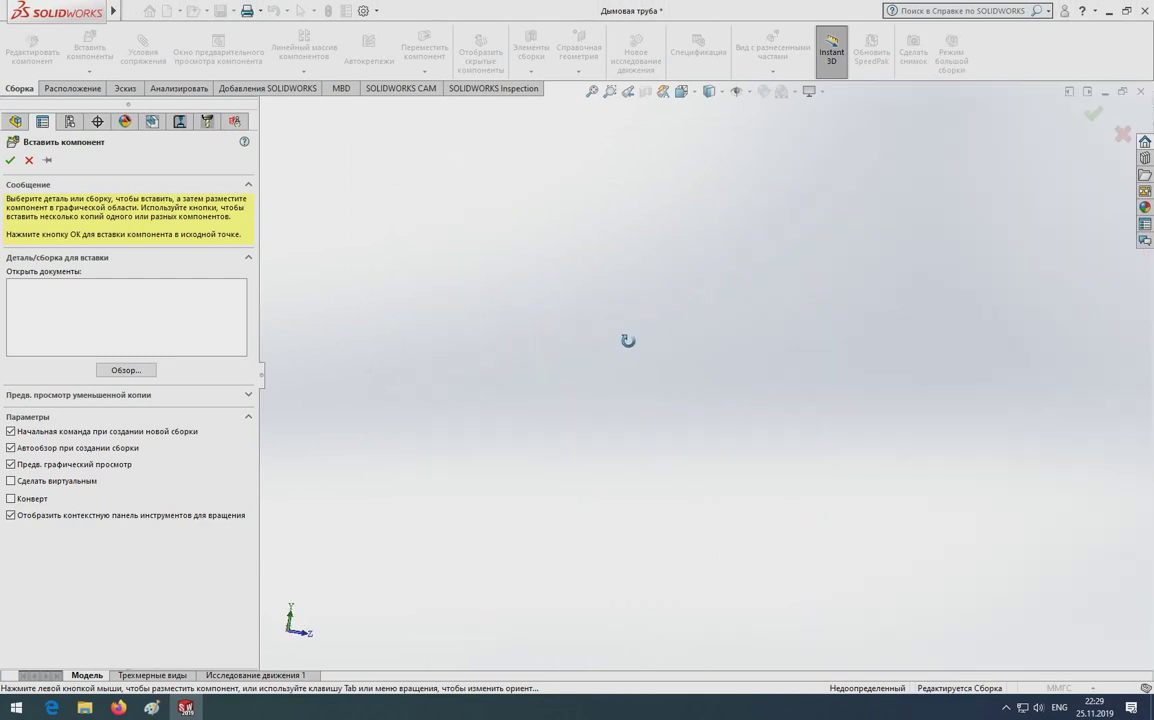
scroll(265, 221, "up", 5)
left_click(30, 158)
Select the top-joint horizontal beam, reorient the tower, and switch to the Анализировать tab
scroll(825, 293, "up", 2)
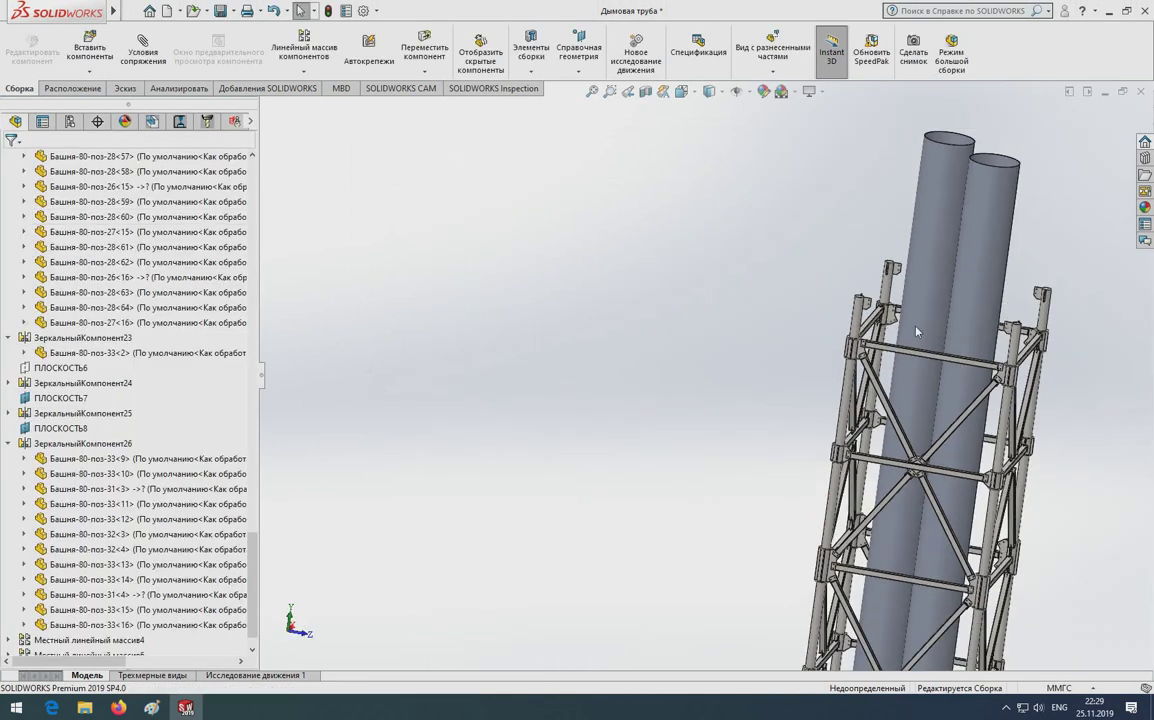
scroll(688, 383, "down", 5)
left_click(584, 437)
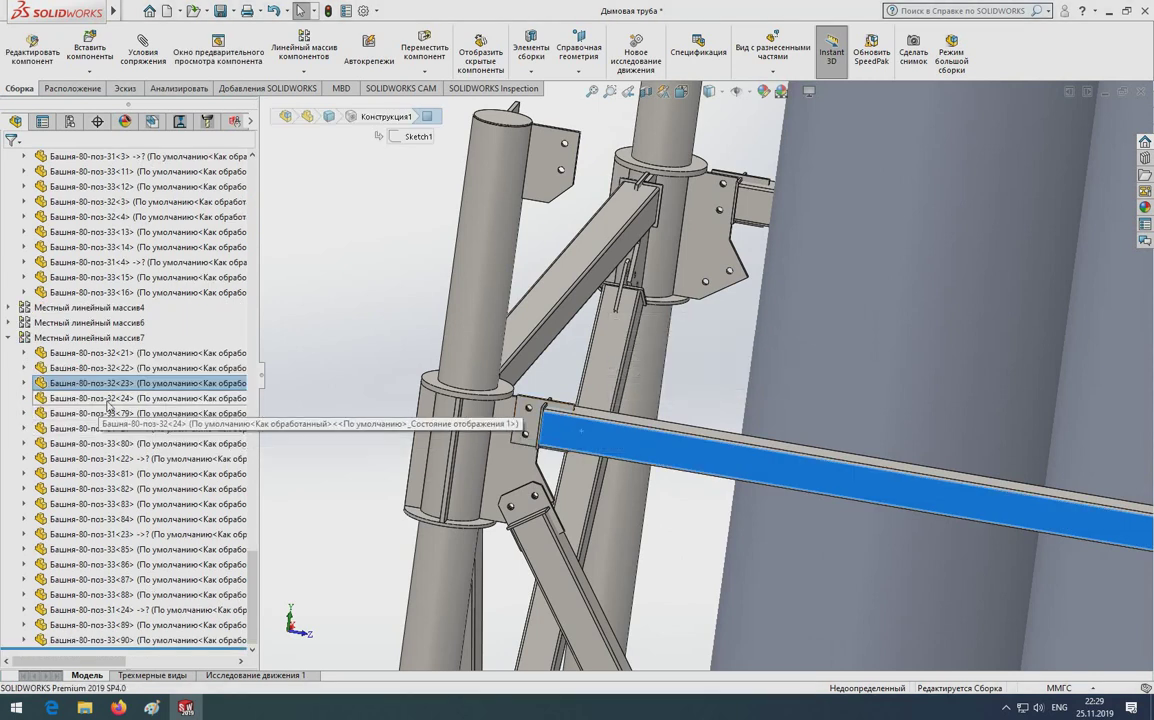
scroll(802, 305, "up", 5)
middle_click_drag(802, 305, 528, 318)
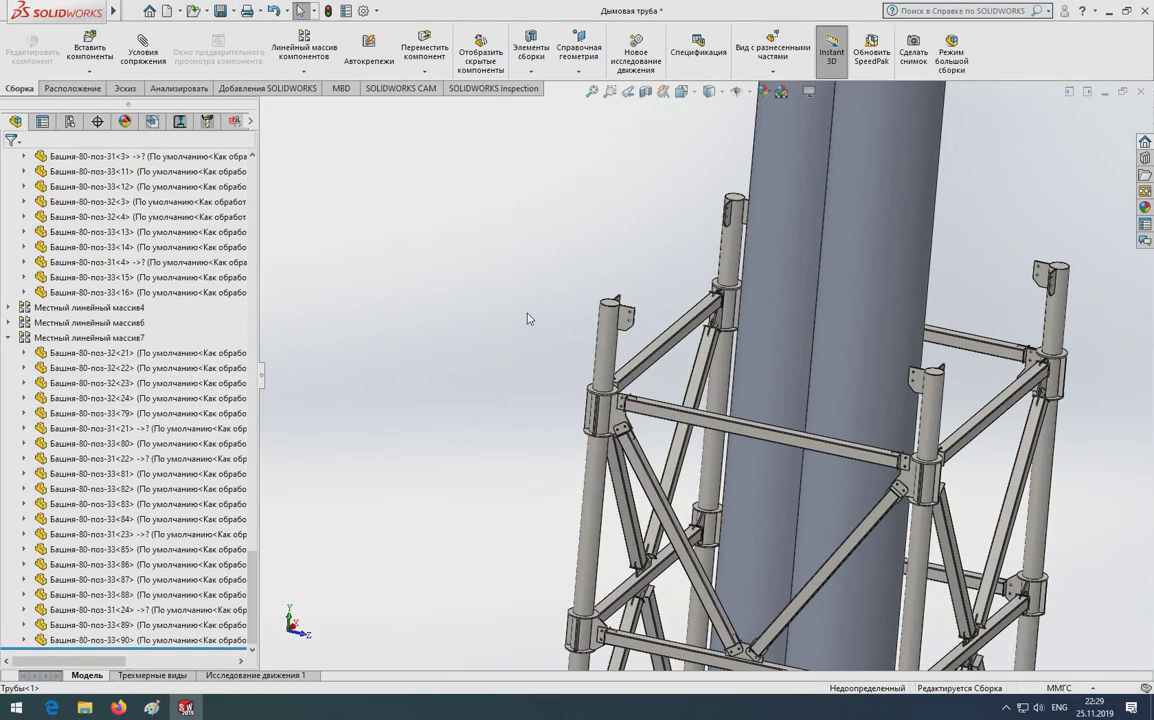
scroll(636, 322, "down", 3)
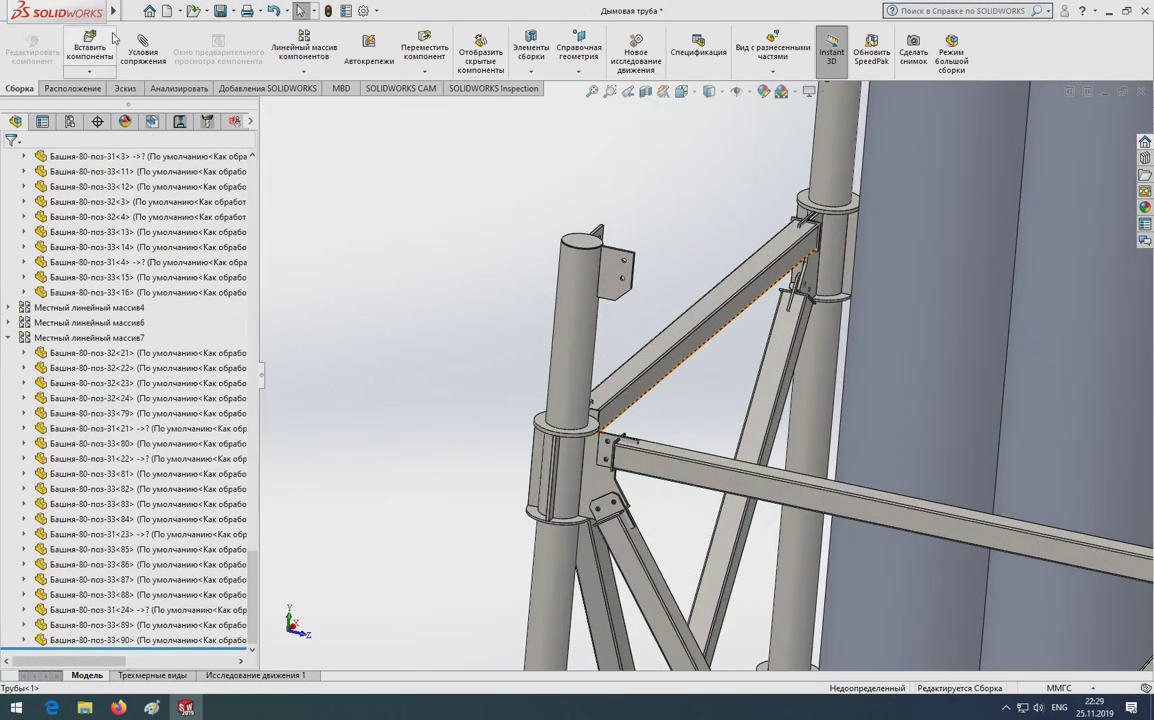
left_click(171, 91)
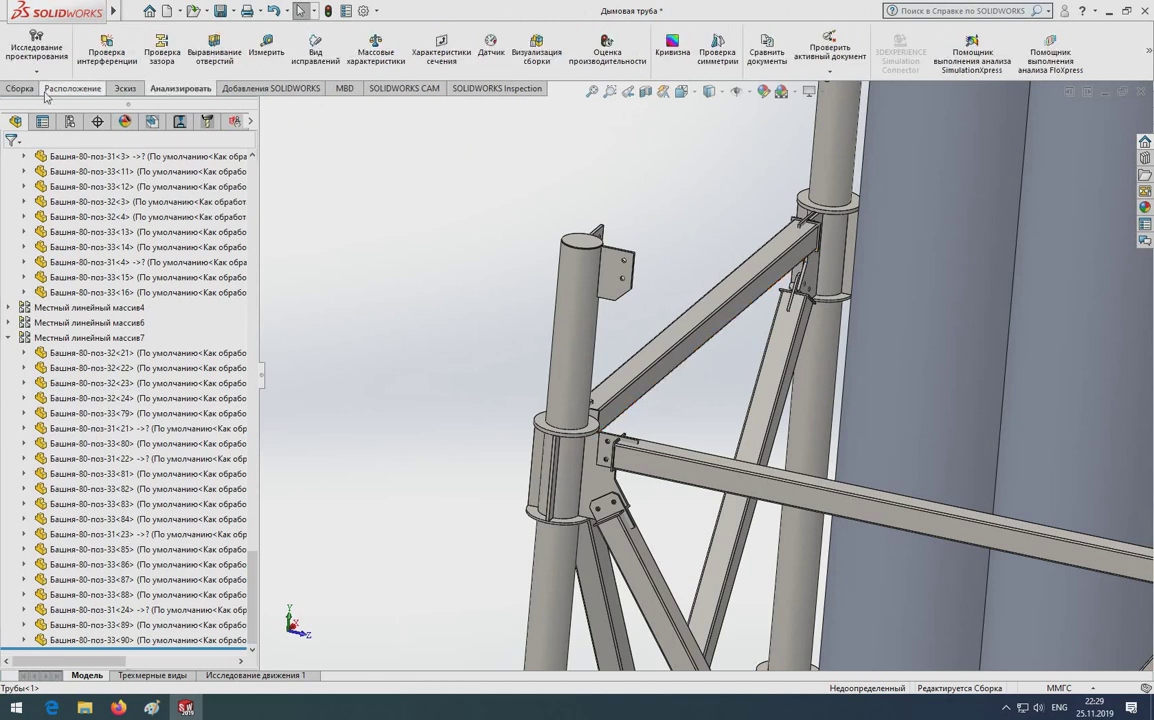
Measure between the two bracket plate holes, reading 1000 mm centre-to-centre
left_click(266, 45)
scroll(634, 375, "down", 3)
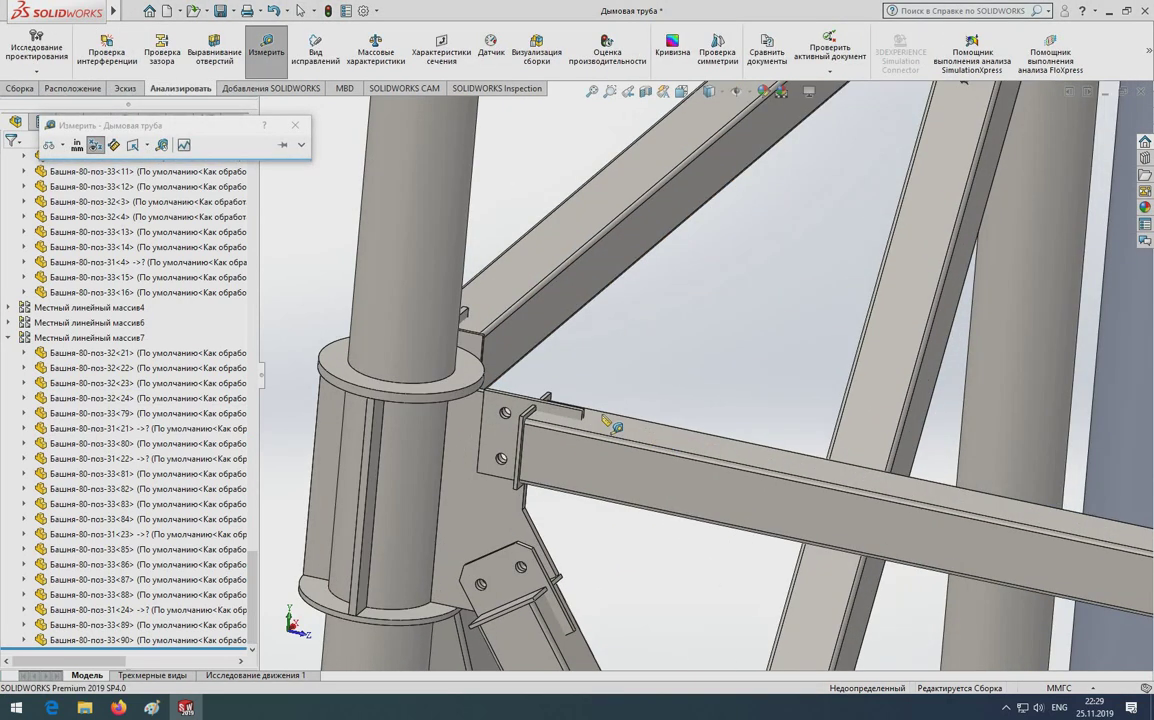
scroll(634, 375, "down", 3)
scroll(634, 375, "down", 3)
left_click(645, 368)
scroll(645, 368, "up", 3)
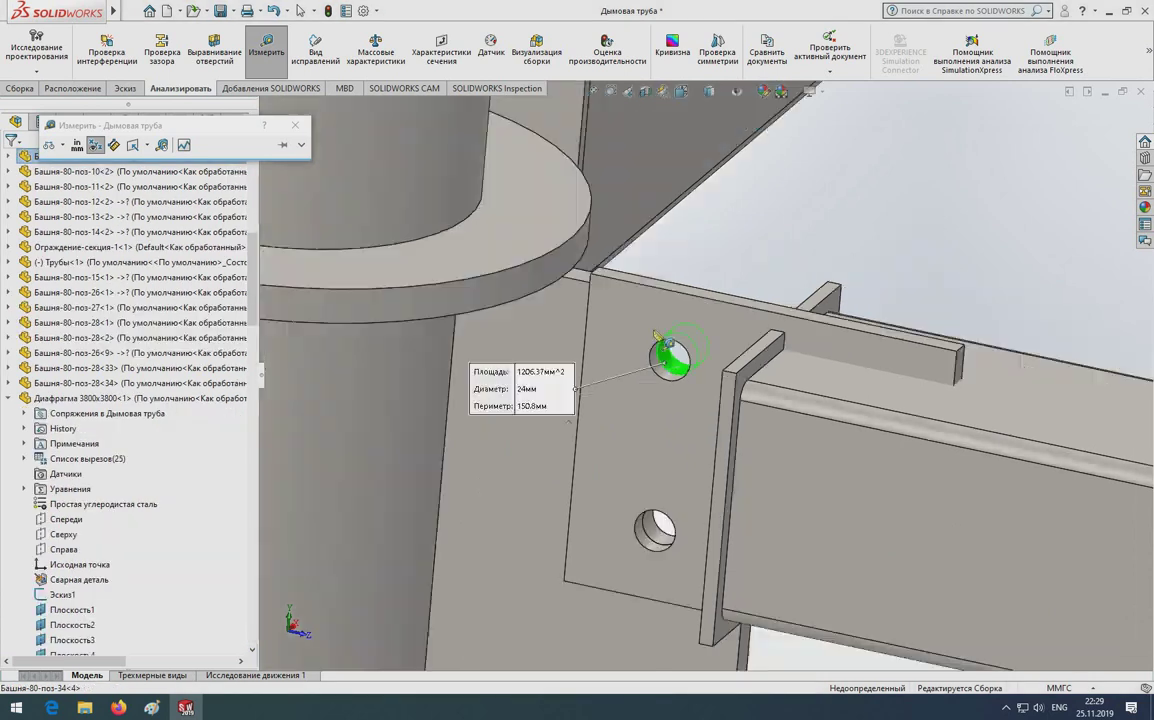
scroll(660, 320, "up", 3)
scroll(704, 255, "down", 5)
scroll(652, 256, "down", 2)
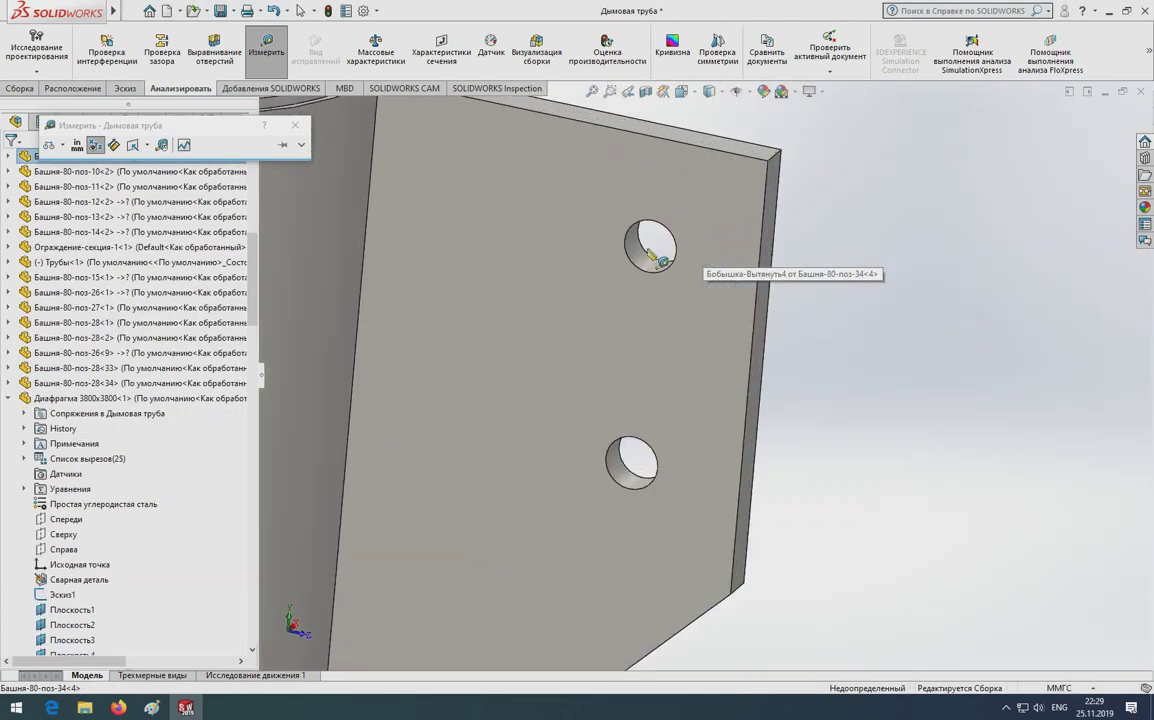
left_click(645, 256)
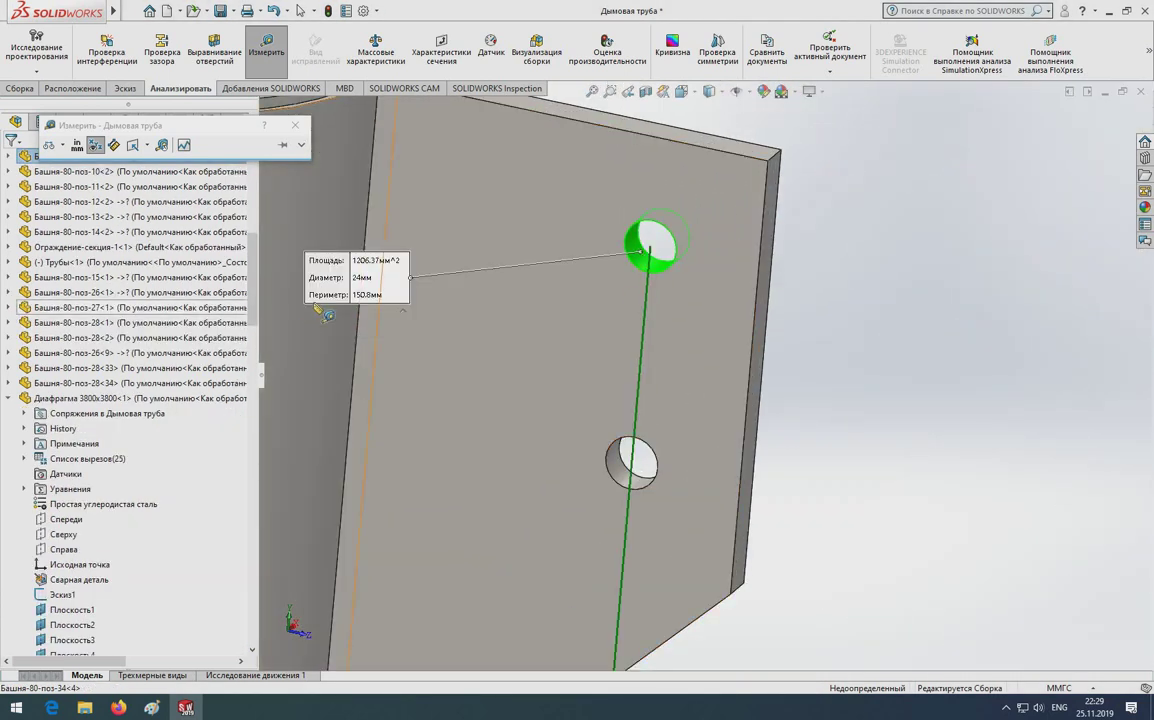
scroll(745, 428, "up", 3)
scroll(745, 428, "up", 3)
scroll(690, 345, "down", 2)
scroll(700, 380, "up", 3)
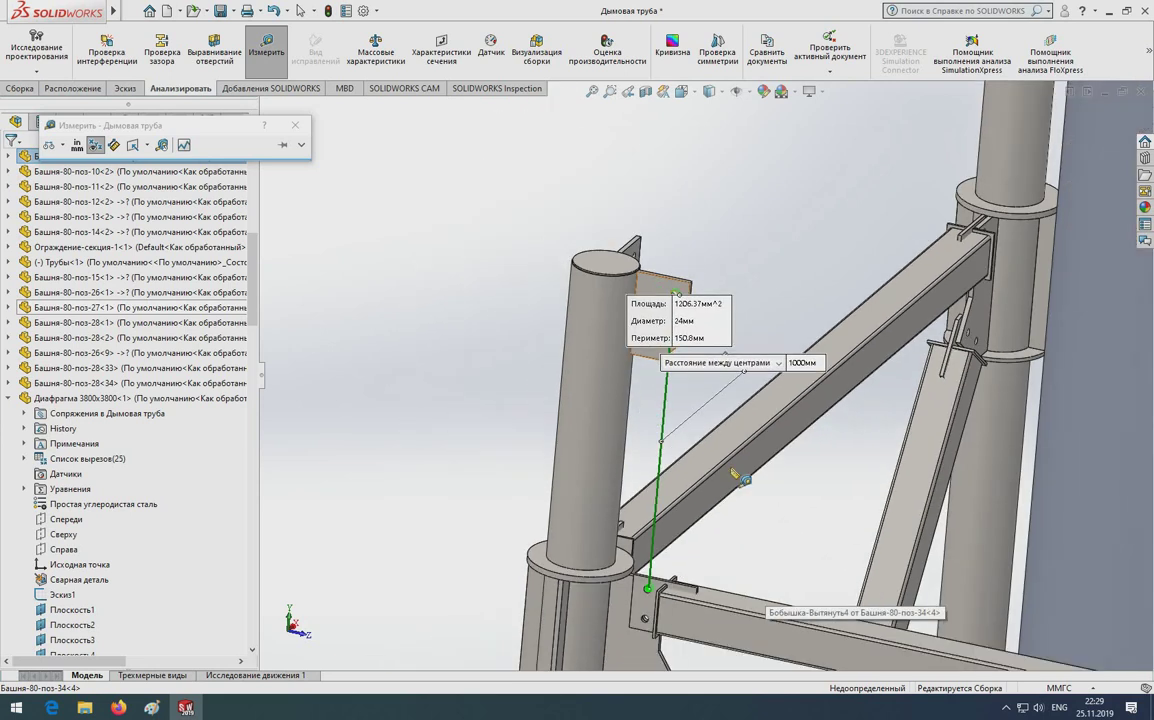
scroll(636, 503, "down", 4)
scroll(640, 505, "up", 3)
scroll(716, 353, "down", 2)
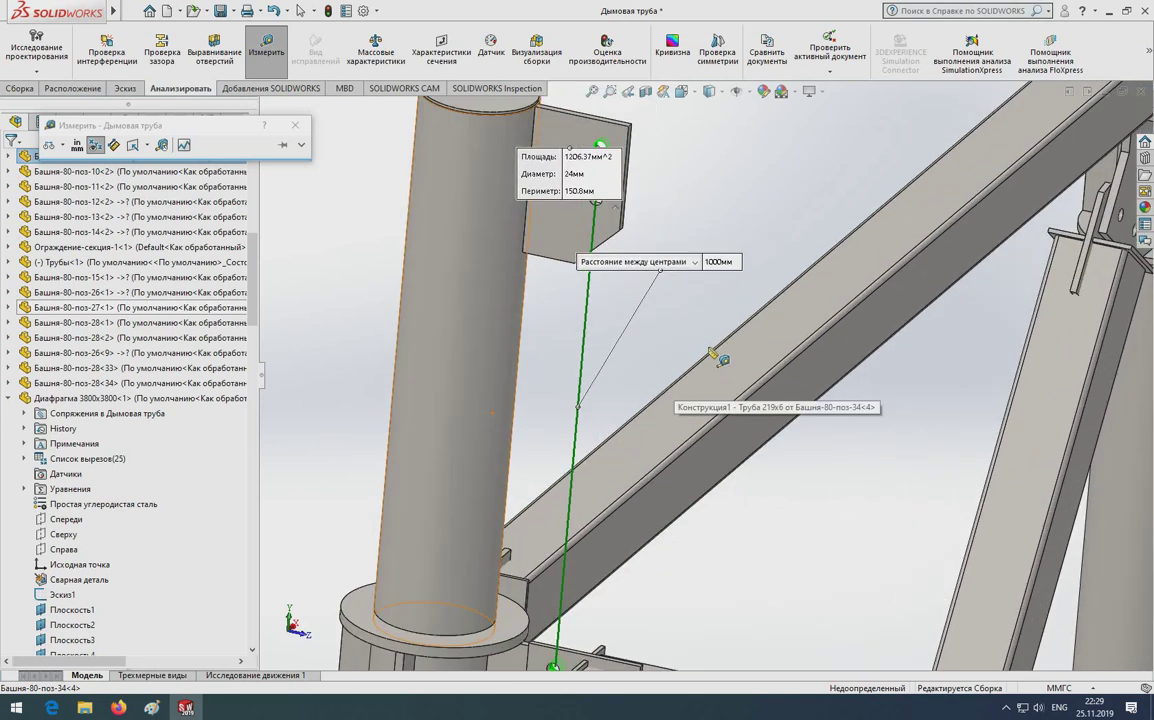
scroll(718, 365, "up", 1)
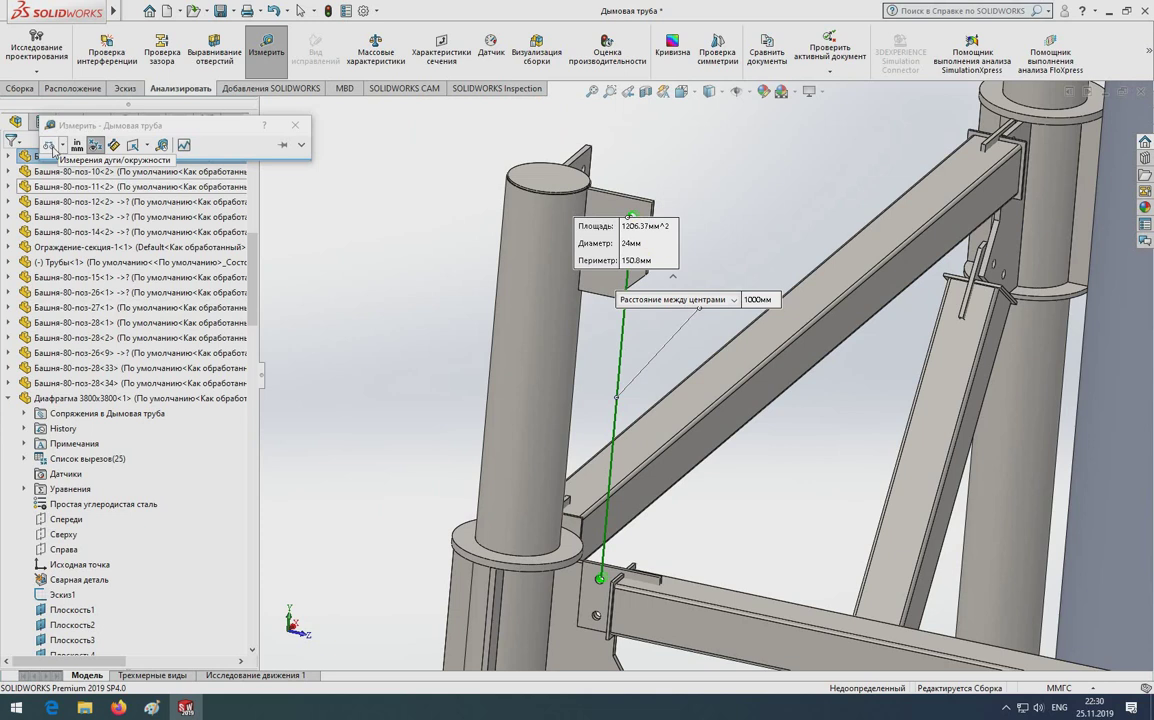
Check the circle-centre measuring options, close the Measure tool and return to the Сборка commands
left_click(62, 145)
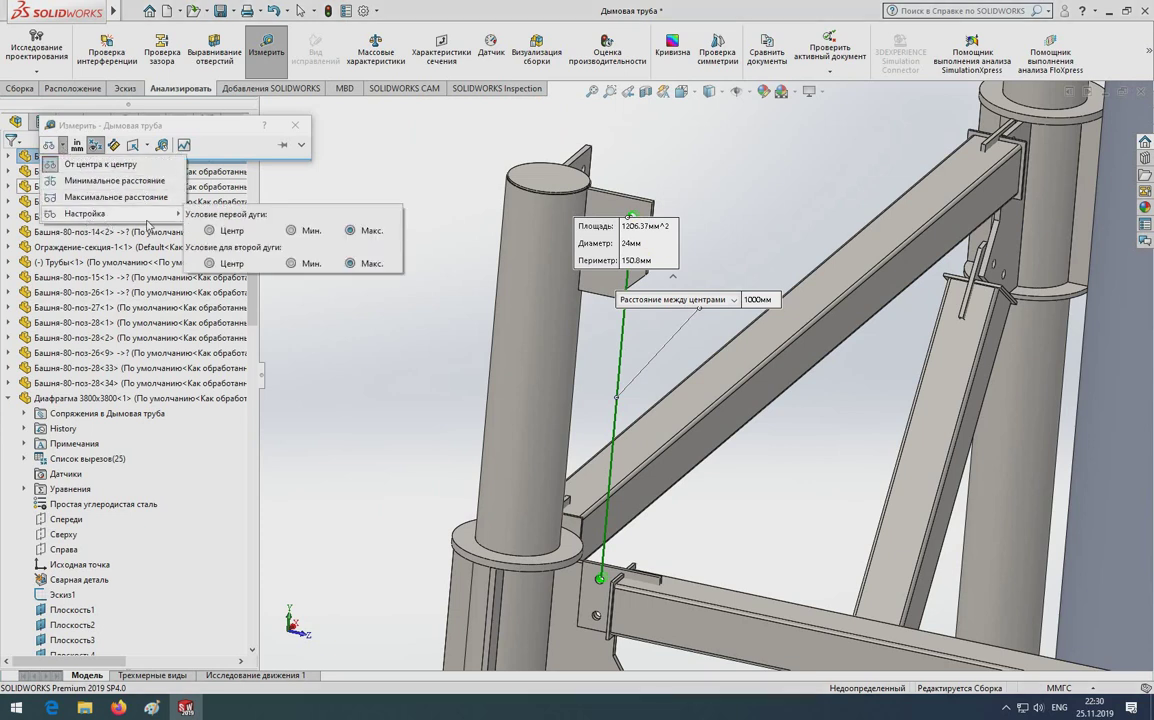
mouse_move(86, 213)
left_click(410, 176)
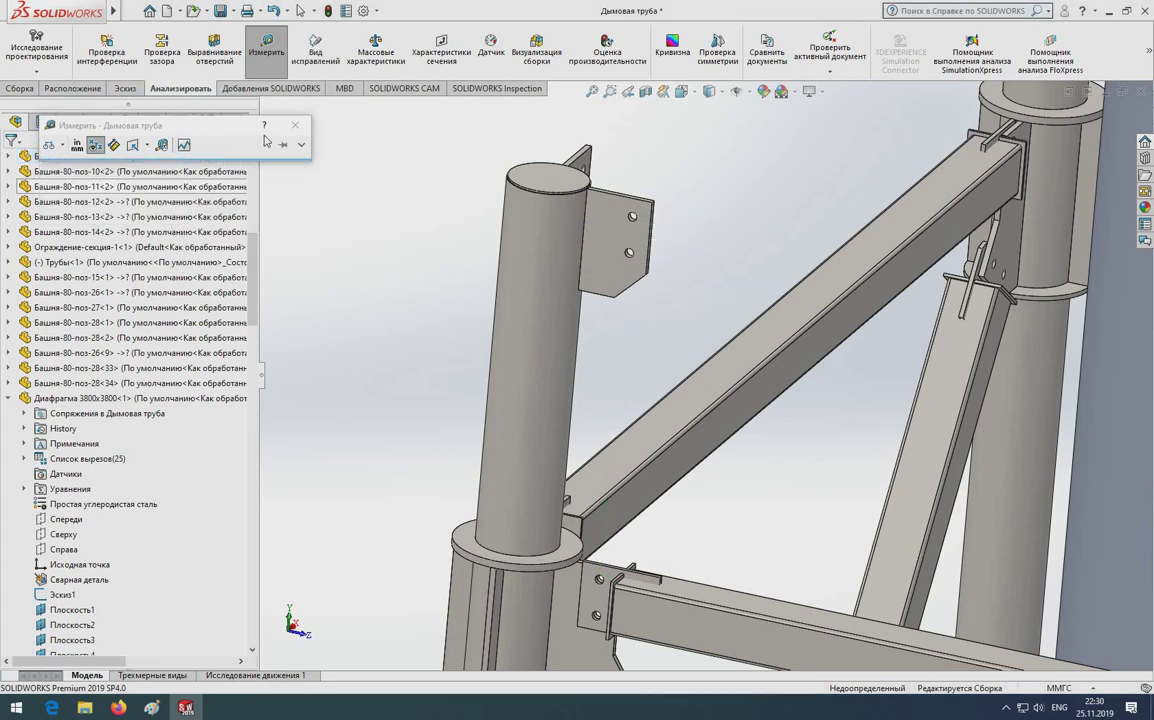
left_click(294, 126)
scroll(410, 362, "up", 3)
scroll(771, 370, "up", 3)
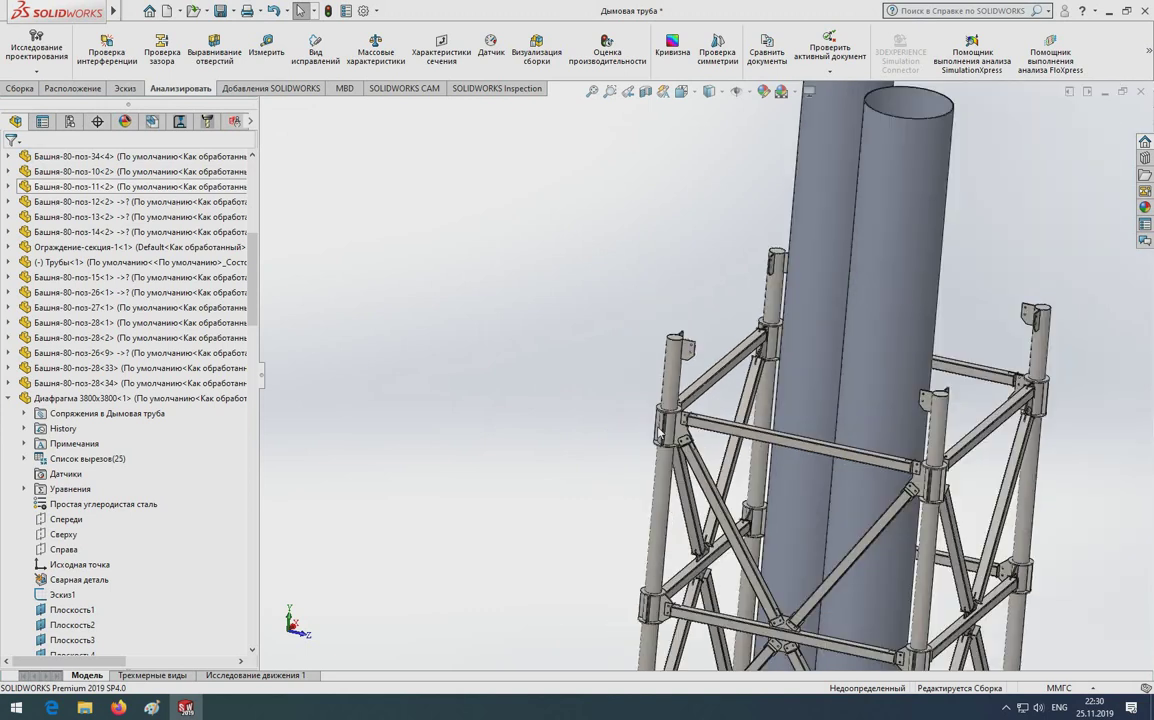
scroll(705, 412, "up", 2)
middle_click_drag(705, 413, 640, 410)
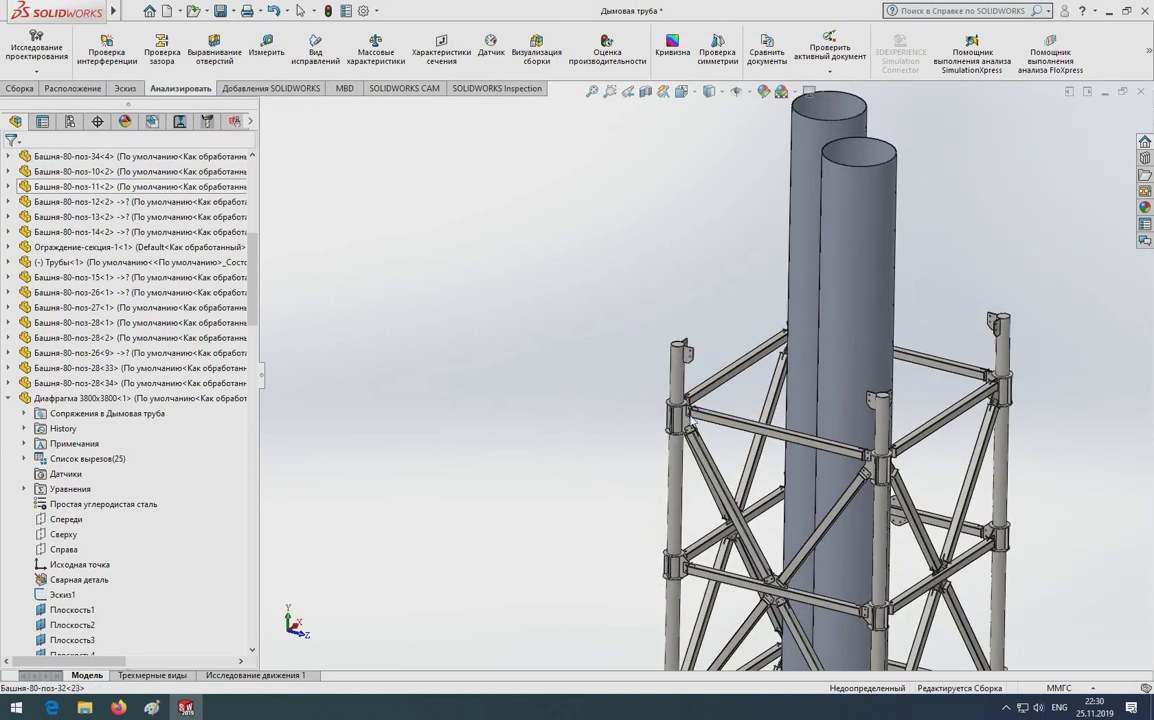
left_click(19, 88)
Start a linear component pattern along the bracket edge with 1000 mm spacing
left_click(300, 45)
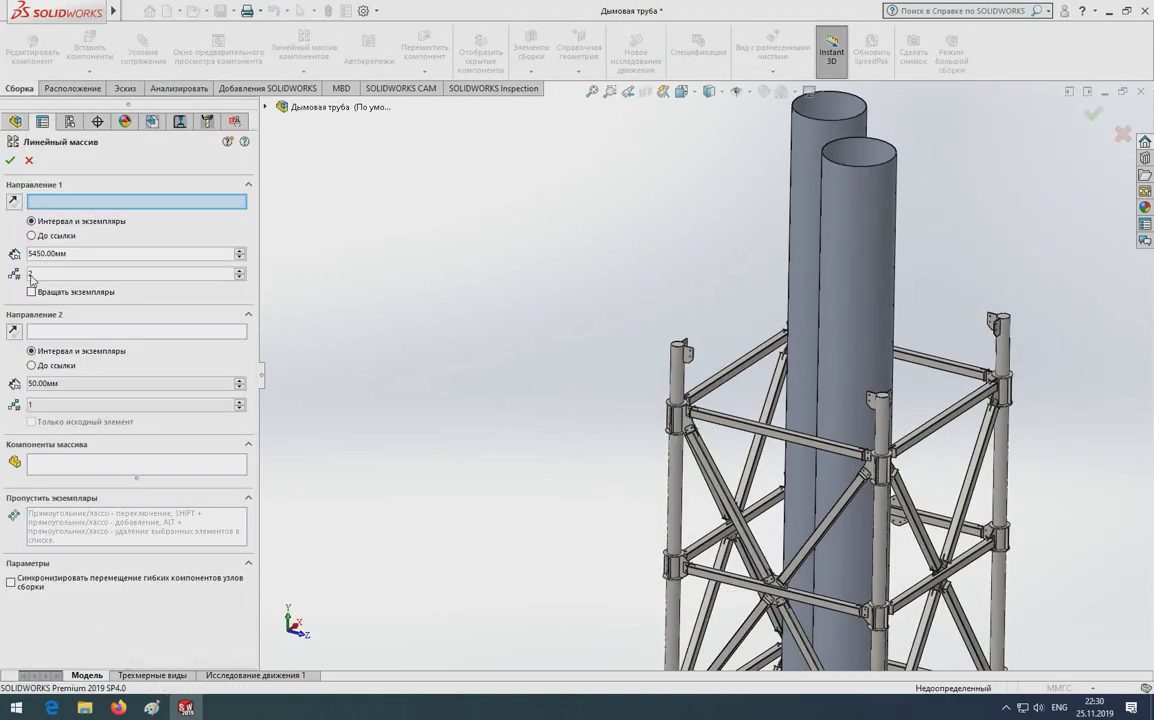
scroll(600, 337, "down", 3)
scroll(560, 290, "down", 3)
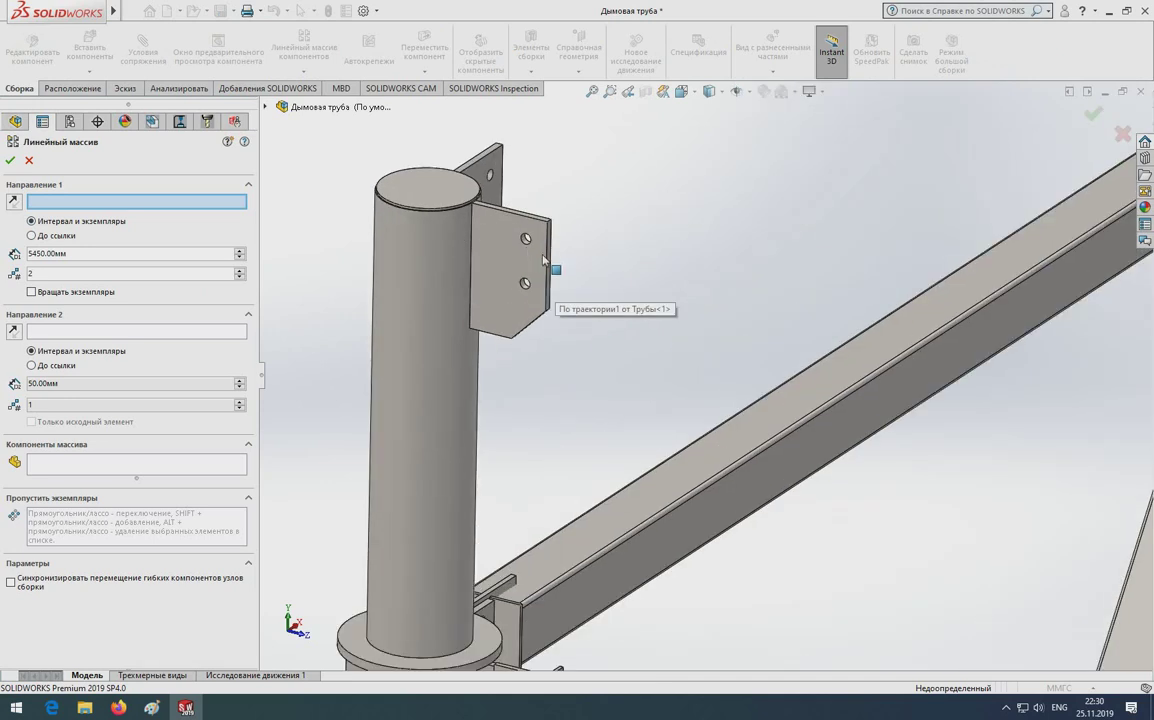
left_click(548, 263)
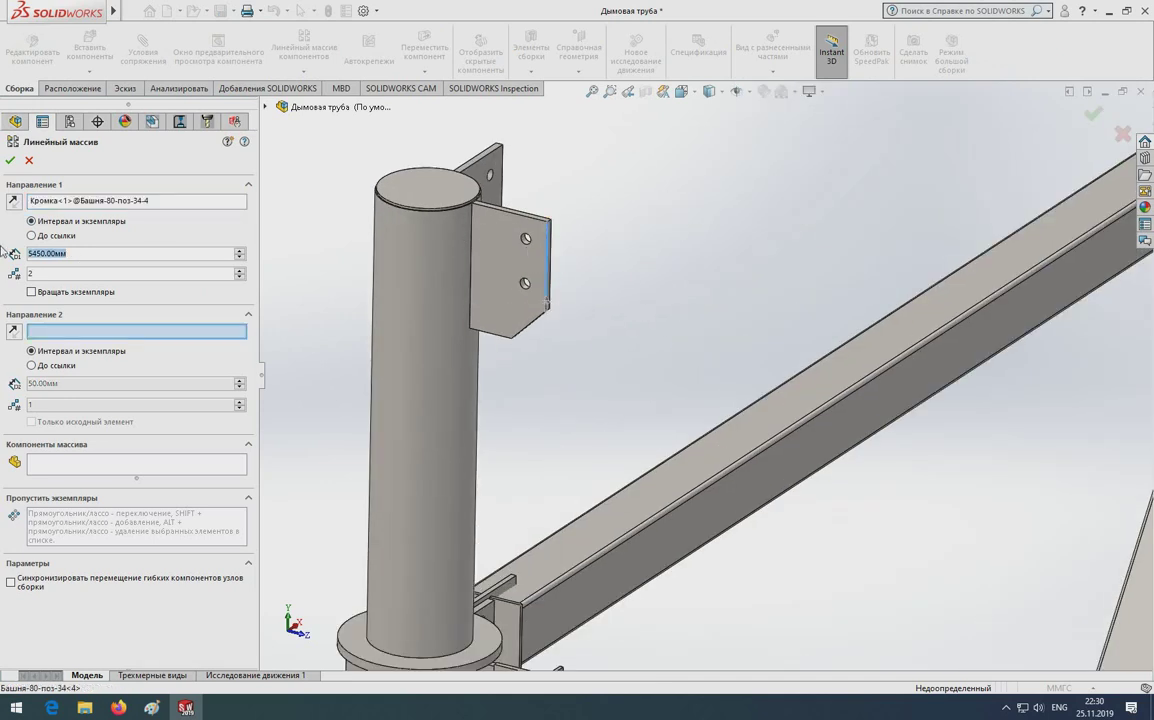
type("1000")
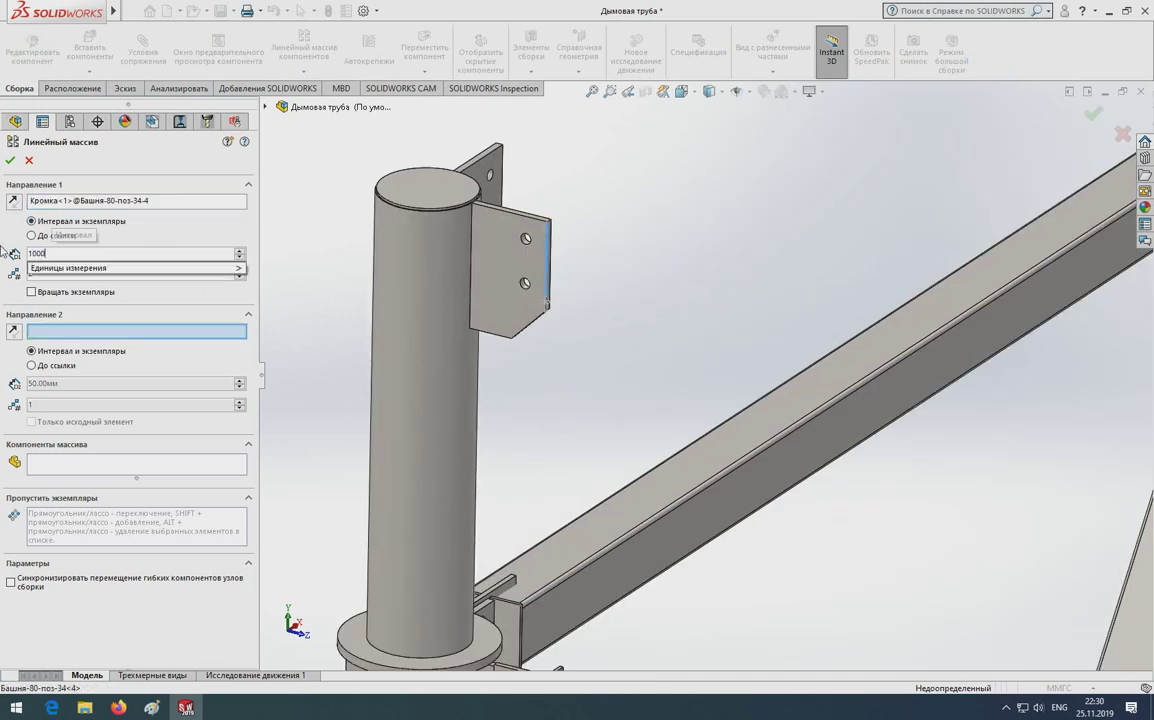
left_click(136, 464)
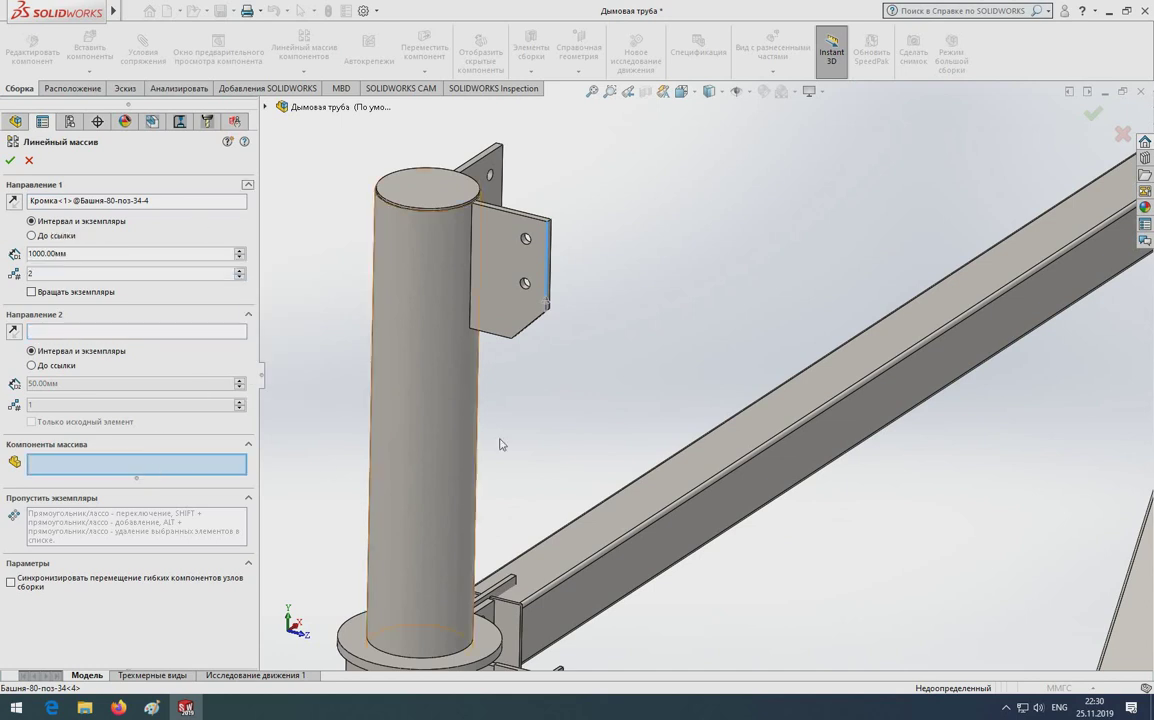
Pattern the four Башня-80-поз-32 horizontal beams into 2 instances and confirm
scroll(771, 362, "up", 5)
scroll(771, 362, "up", 5)
left_click(540, 386)
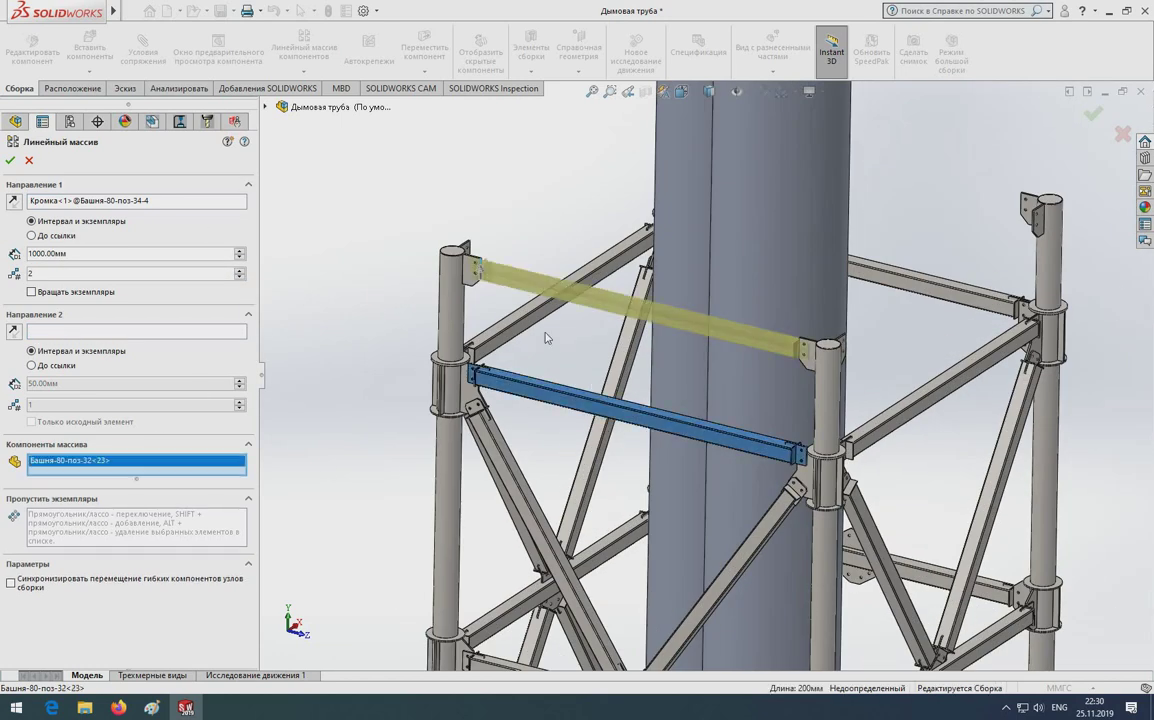
left_click(545, 300)
left_click(900, 278)
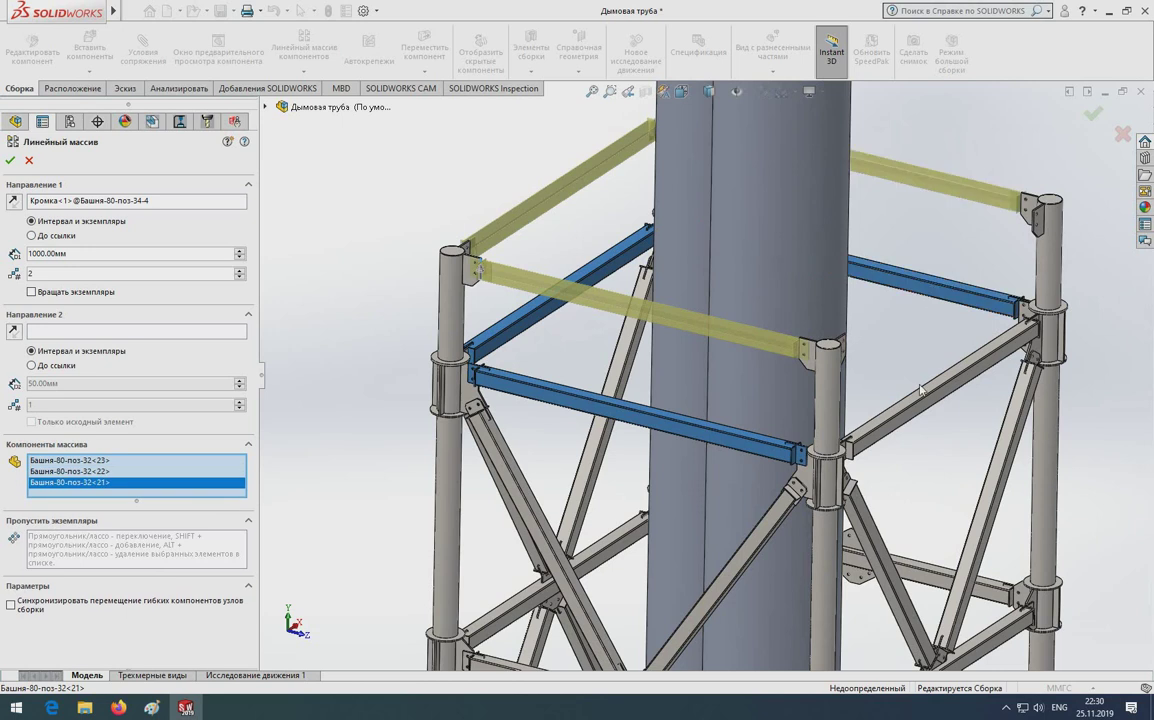
left_click(922, 393)
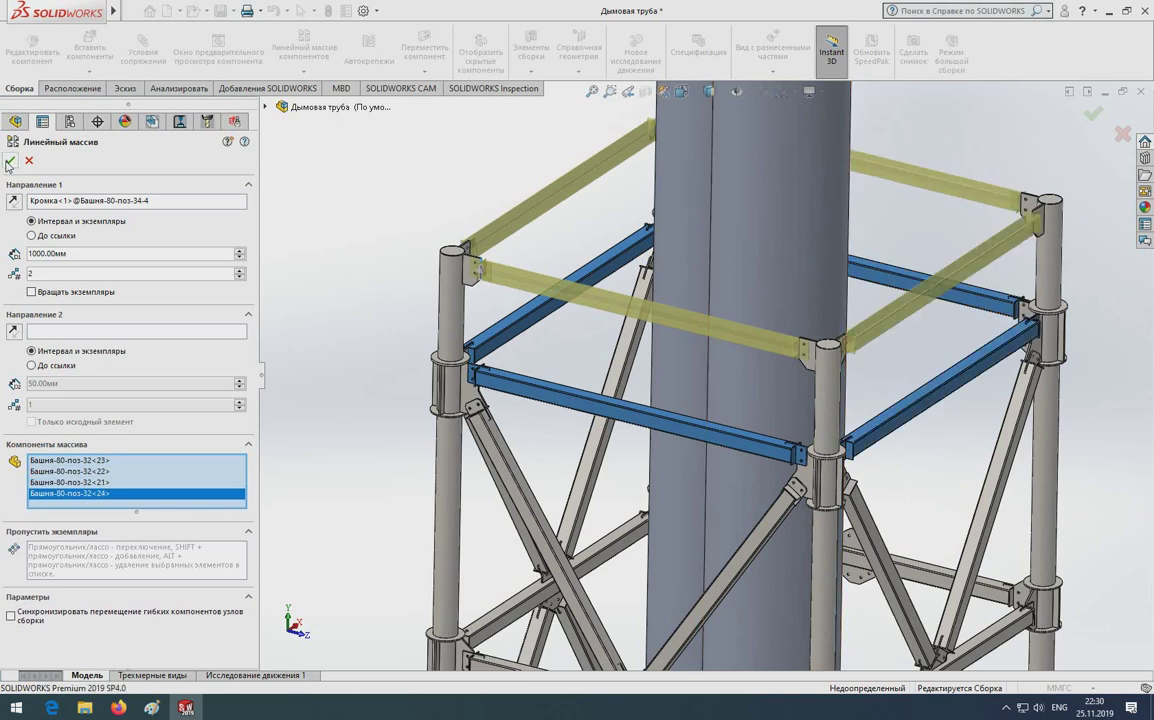
left_click(15, 121)
key("Return")
scroll(691, 293, "down", 10)
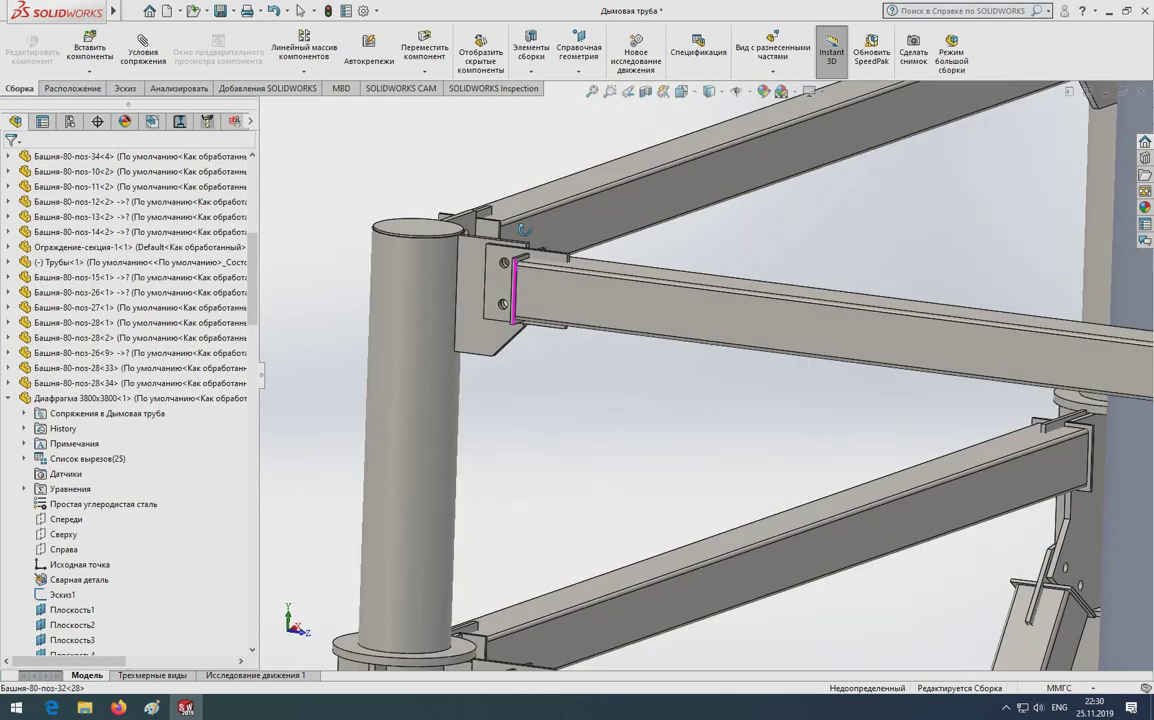
mouse_move(691, 293)
middle_mouse_down()
mouse_move(623, 208)
mouse_move(668, 345)
mouse_move(793, 482)
mouse_move(776, 521)
mouse_move(837, 477)
mouse_move(768, 580)
middle_mouse_up()
scroll(623, 208, "up", 10)
scroll(668, 345, "up", 5)
scroll(665, 386, "up", 3)
scroll(700, 480, "down", 3)
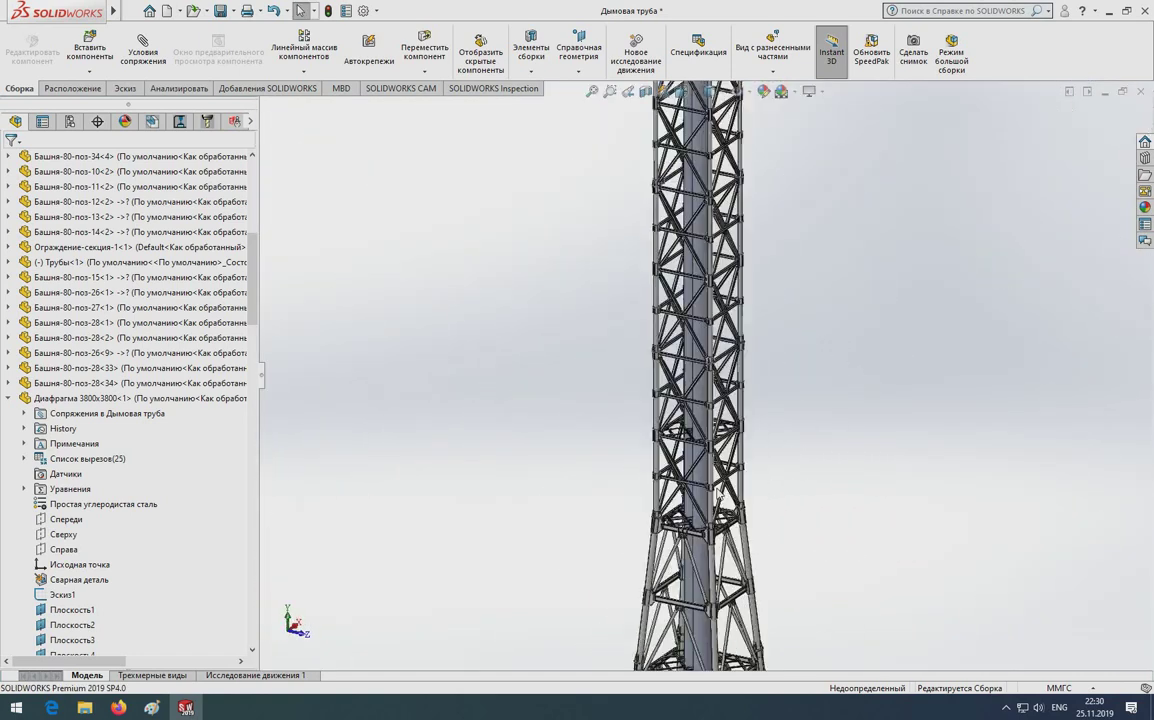
scroll(676, 441, "down", 4)
scroll(676, 441, "up", 2)
scroll(676, 400, "down", 6)
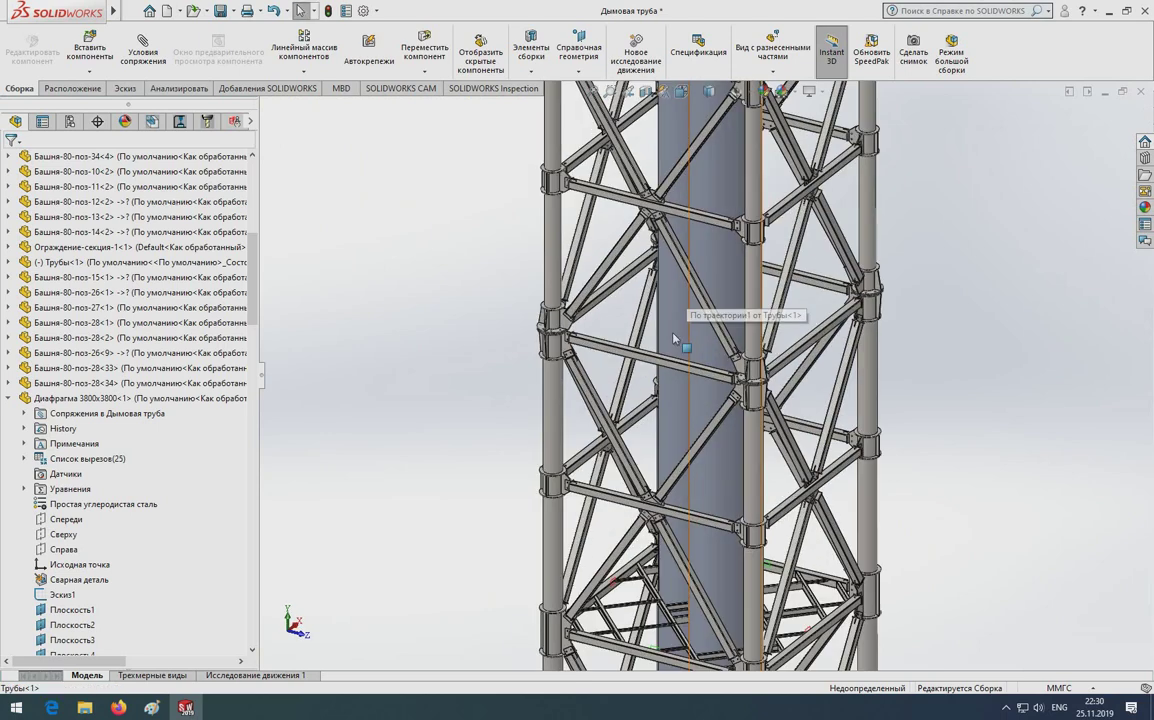
middle_click_drag(676, 400, 679, 342)
scroll(690, 420, "up", 5)
scroll(715, 540, "up", 2)
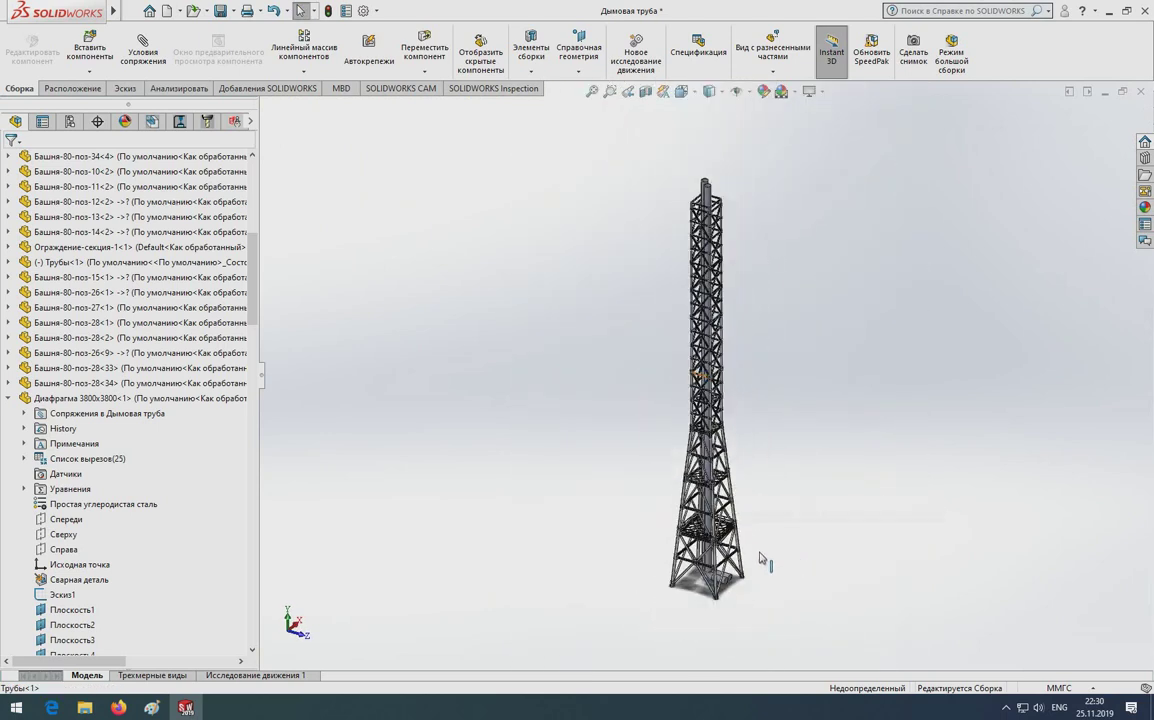
scroll(735, 557, "down", 1)
scroll(738, 562, "down", 2)
scroll(738, 562, "down", 1)
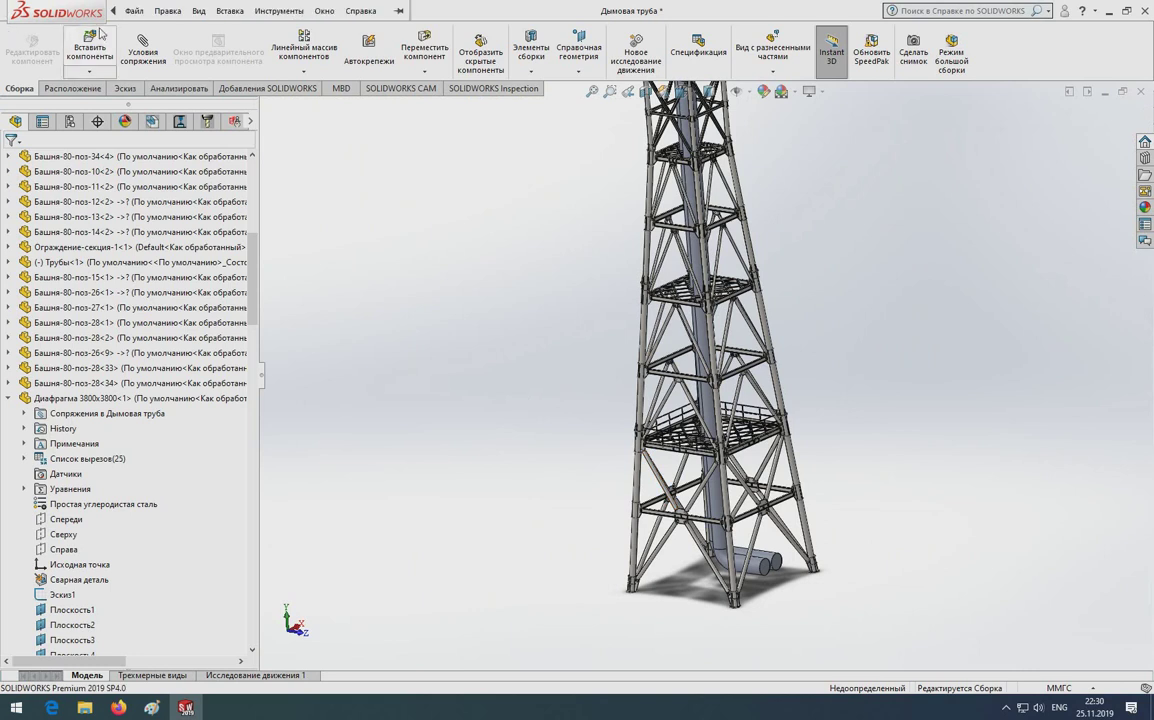
left_click(279, 11)
left_click(537, 315)
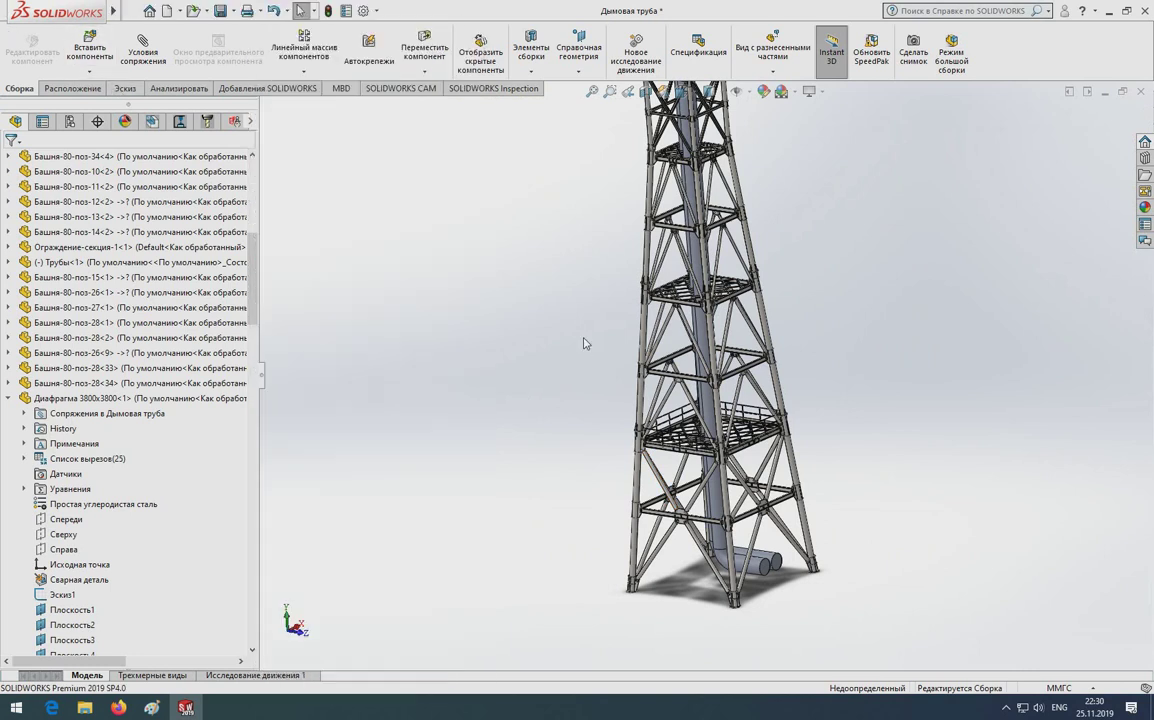
middle_click_drag(537, 315, 655, 359)
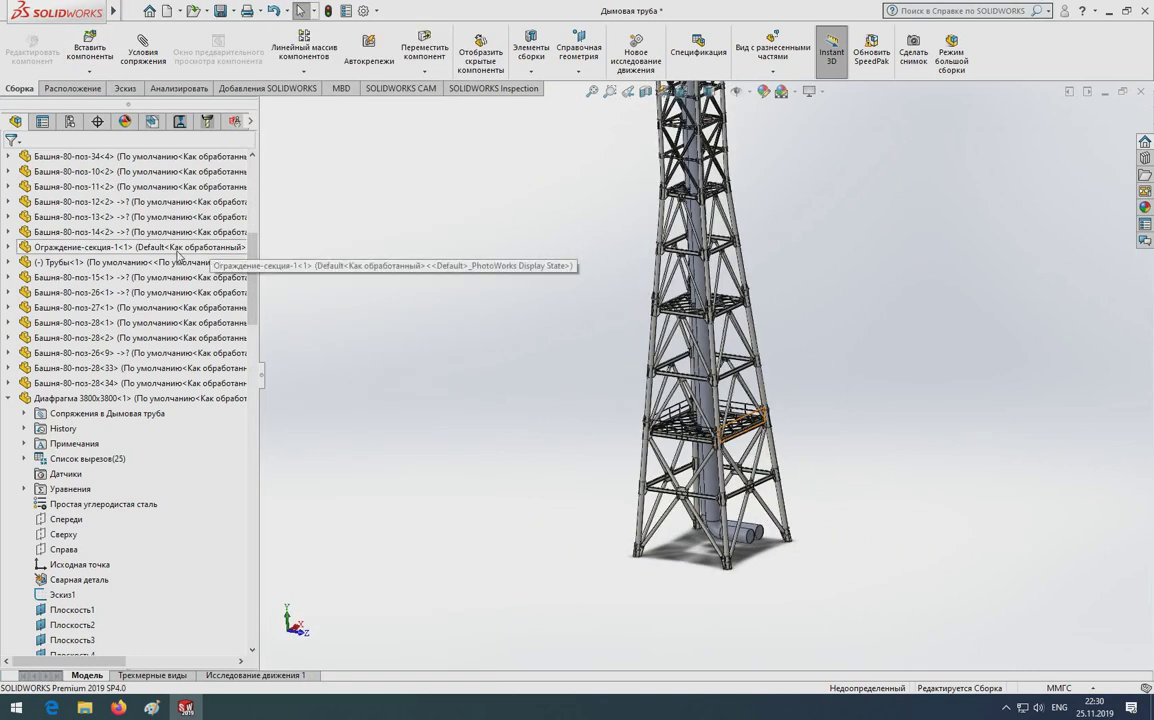
scroll(655, 359, "down", 2)
scroll(660, 370, "down", 2)
scroll(680, 400, "down", 1)
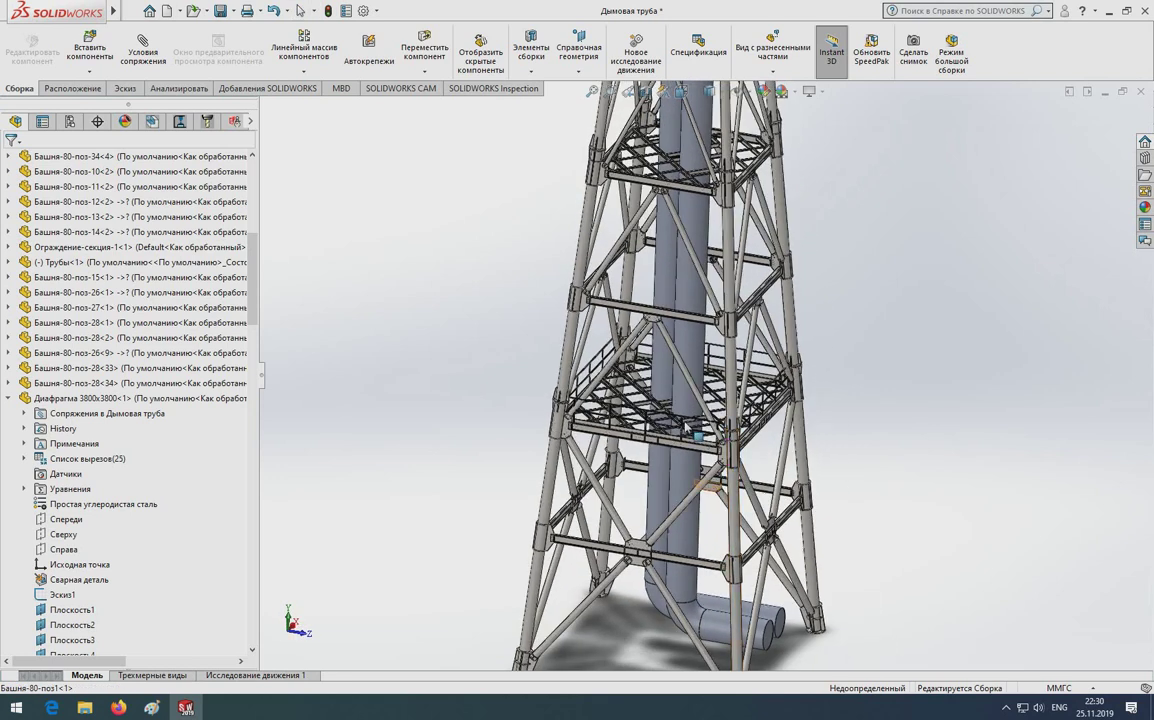
scroll(697, 440, "down", 2)
middle_click_drag(697, 440, 680, 430)
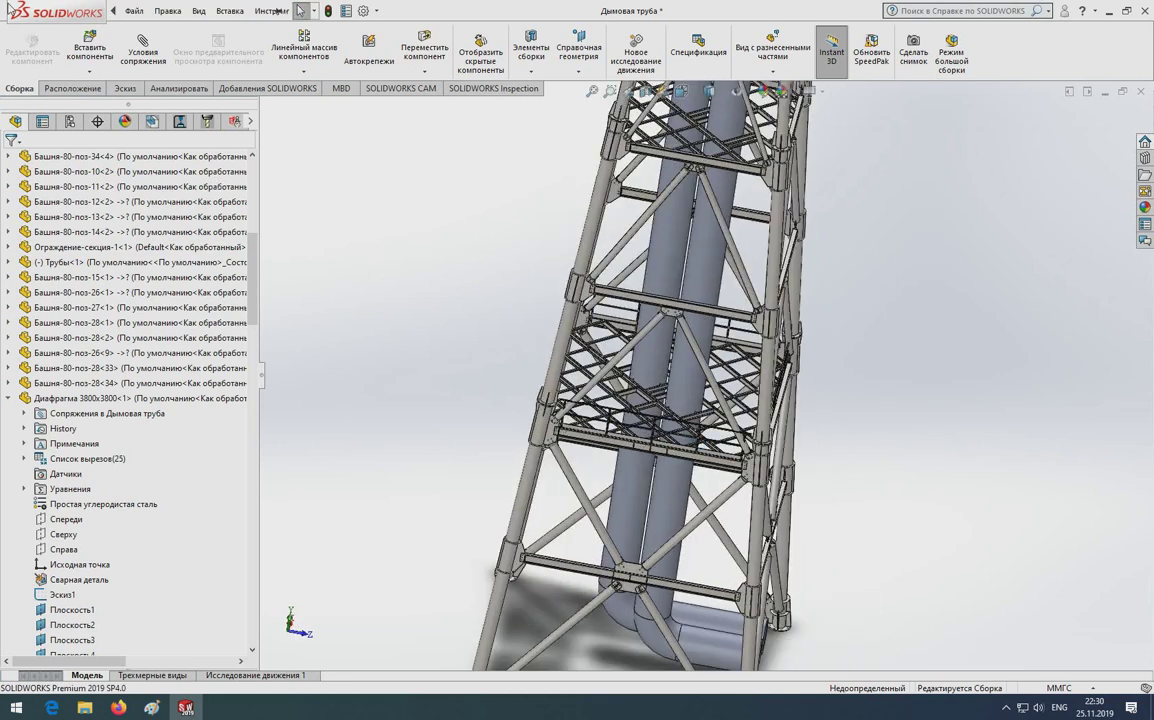
In Insert Components, pick the Стремянка-1 ladder part from the Труба дымовая folder and open it
left_click(90, 48)
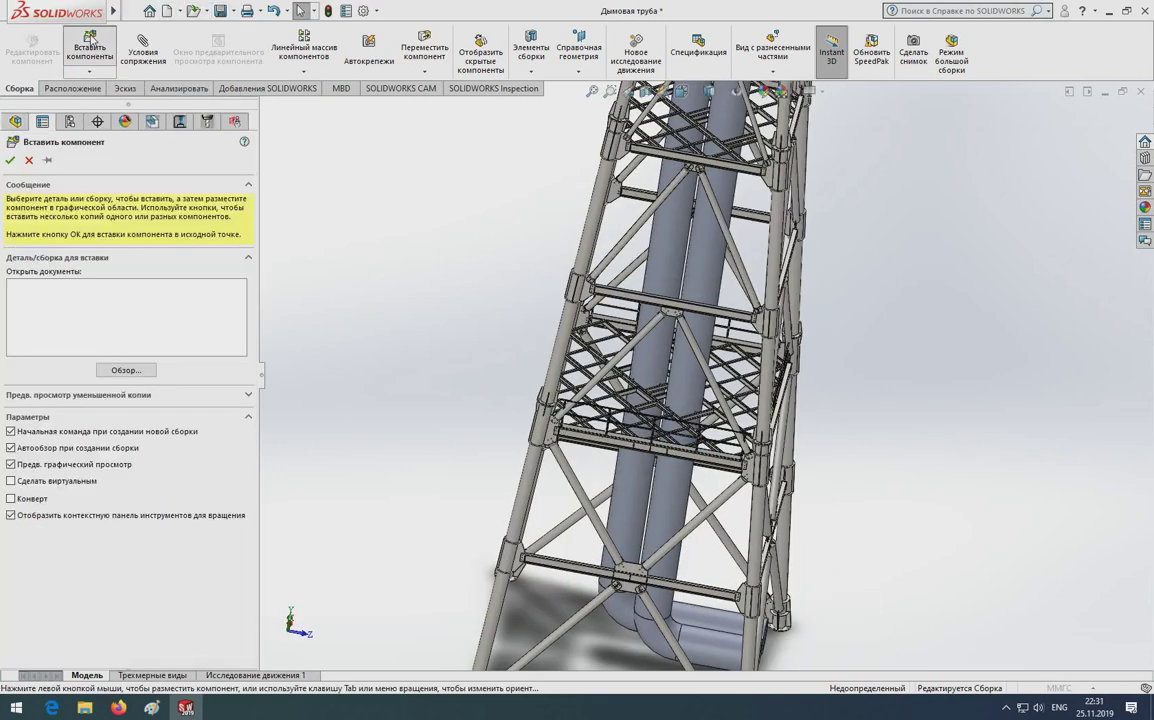
scroll(525, 300, "down", 3)
scroll(523, 330, "down", 2)
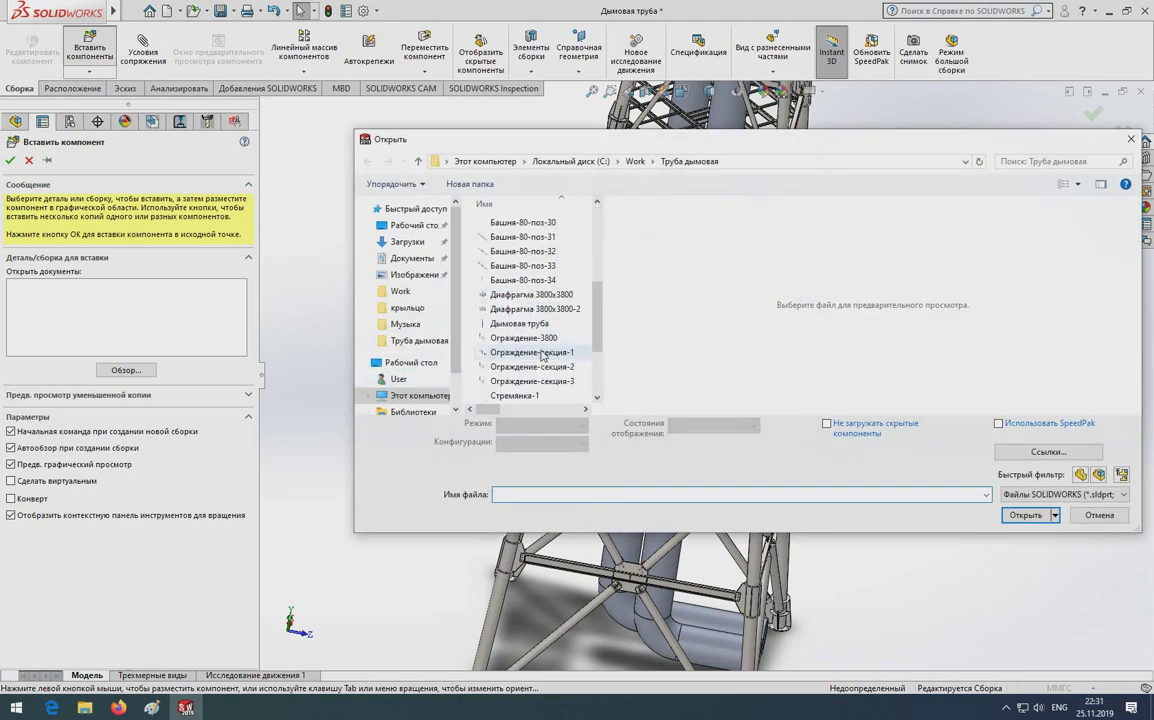
left_click(521, 353)
scroll(520, 340, "down", 2)
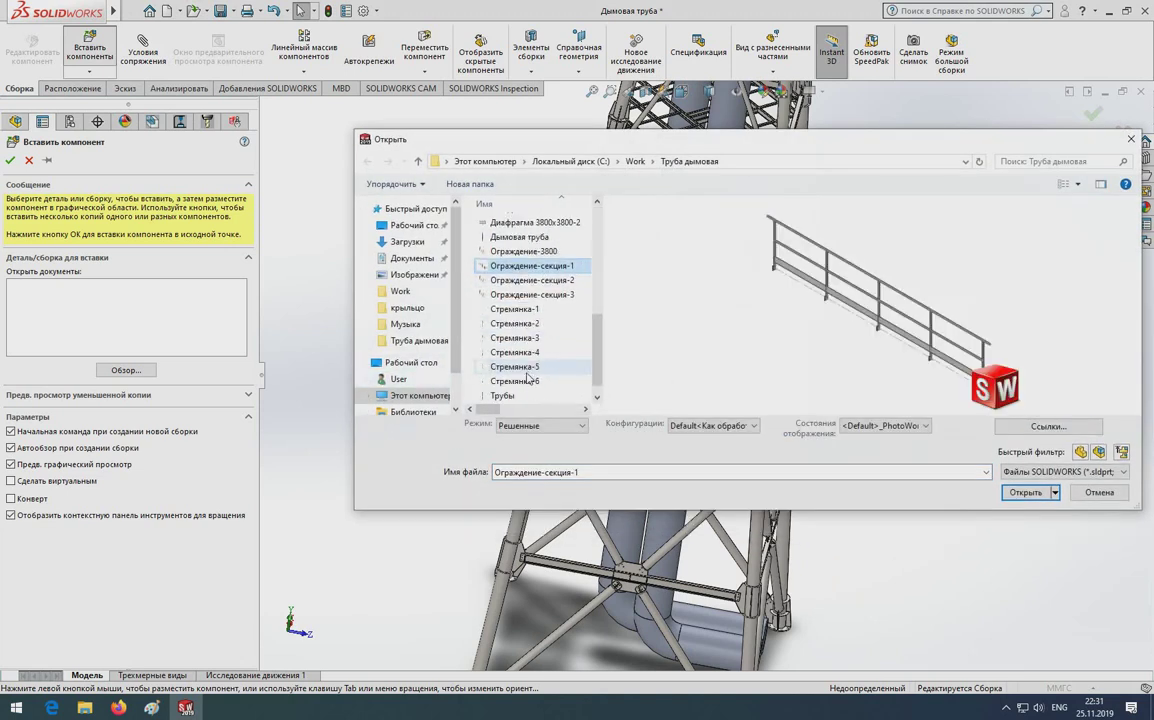
left_click(517, 310)
key("Return")
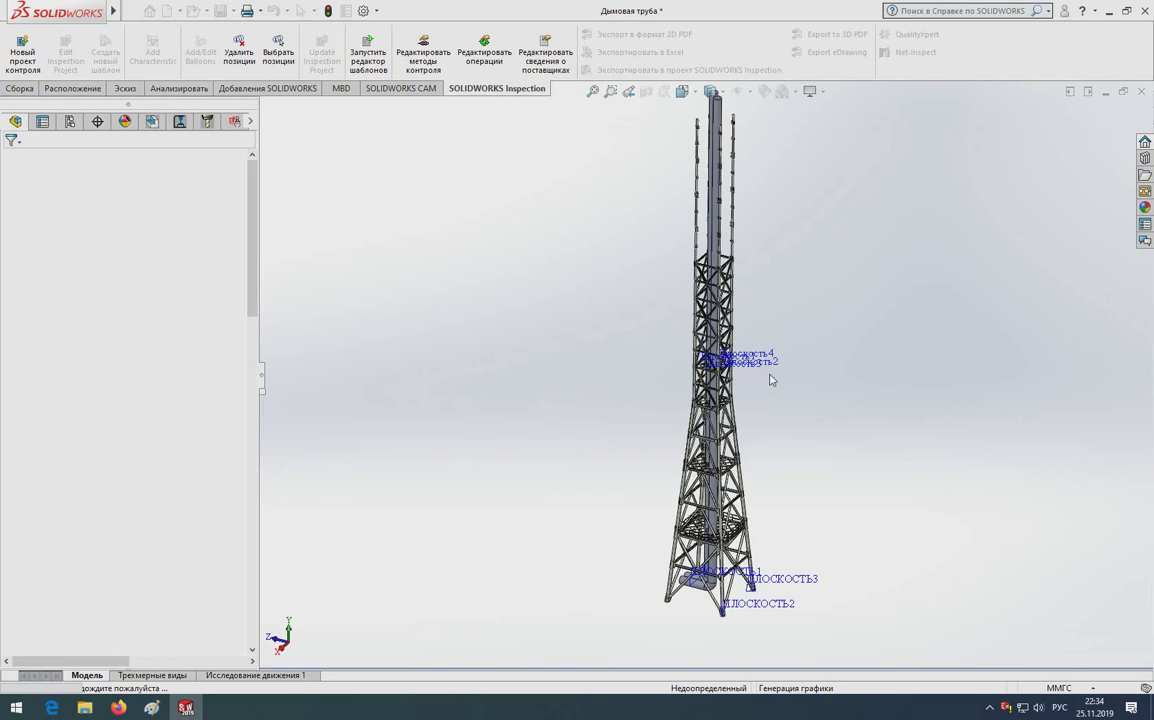
Switch to the Сборка tab and zoom in on the tower lattice
left_click(19, 88)
scroll(836, 276, "down", 3)
scroll(528, 262, "down", 1)
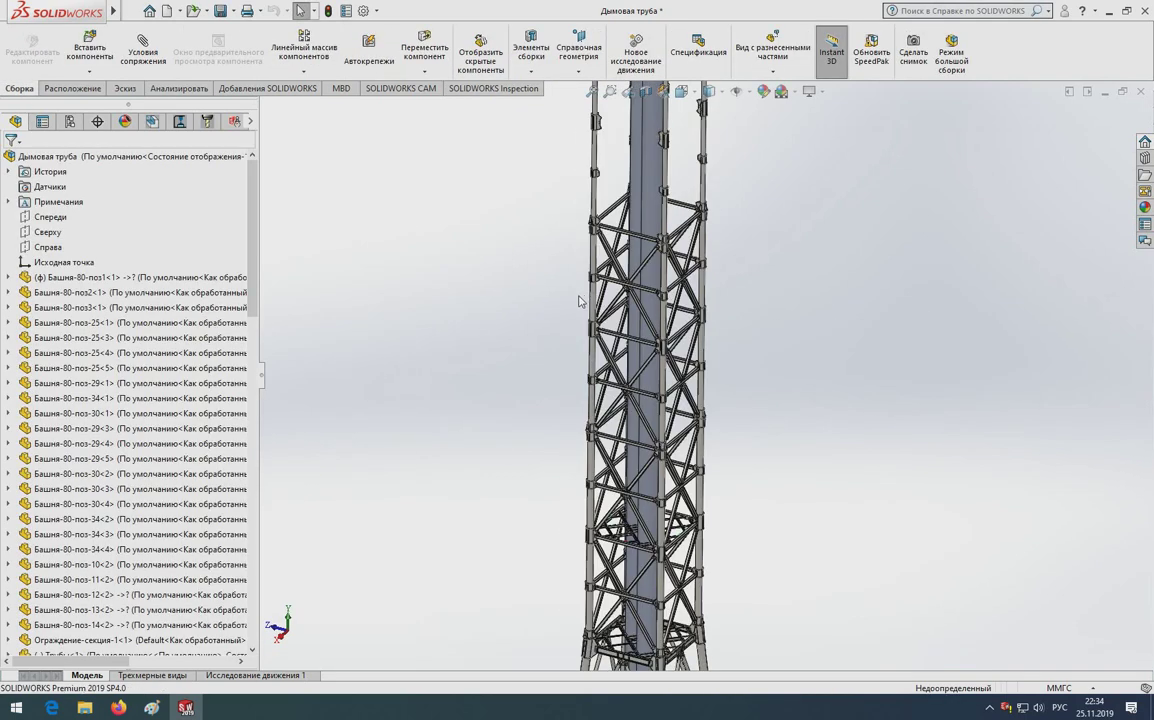
scroll(526, 268, "down", 1)
scroll(525, 276, "down", 1)
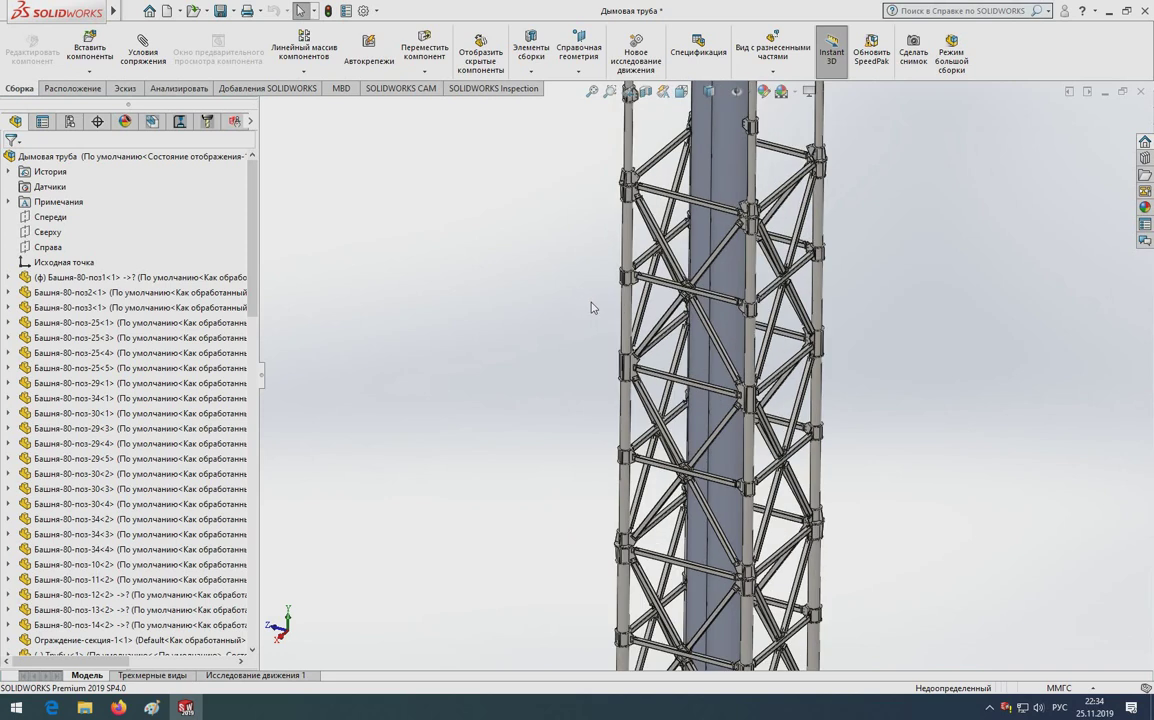